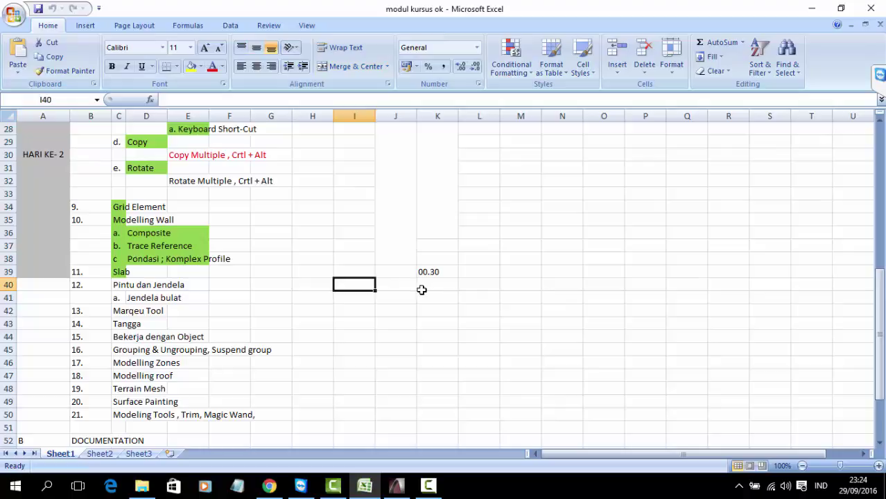
# - Enter 23.24 in cell I40 on the Pintu dan Jendela row
pyautogui.write('23.24')
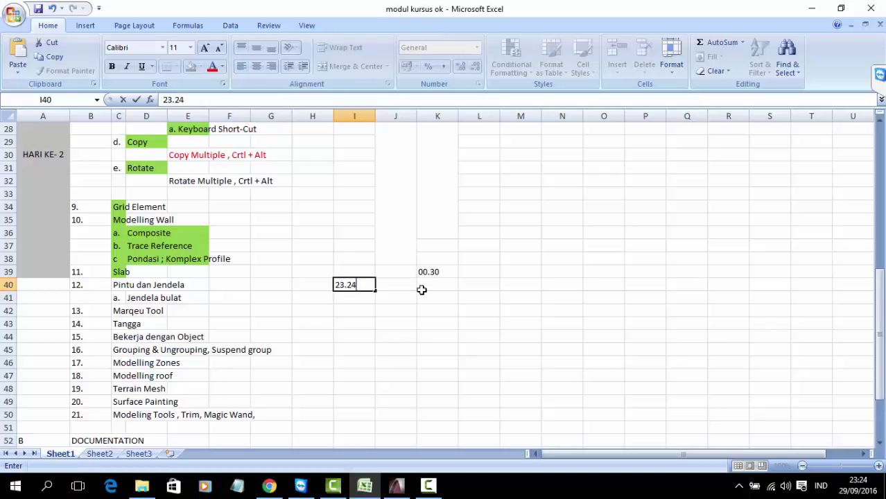
pyautogui.press('Return')
pyautogui.press('Up')
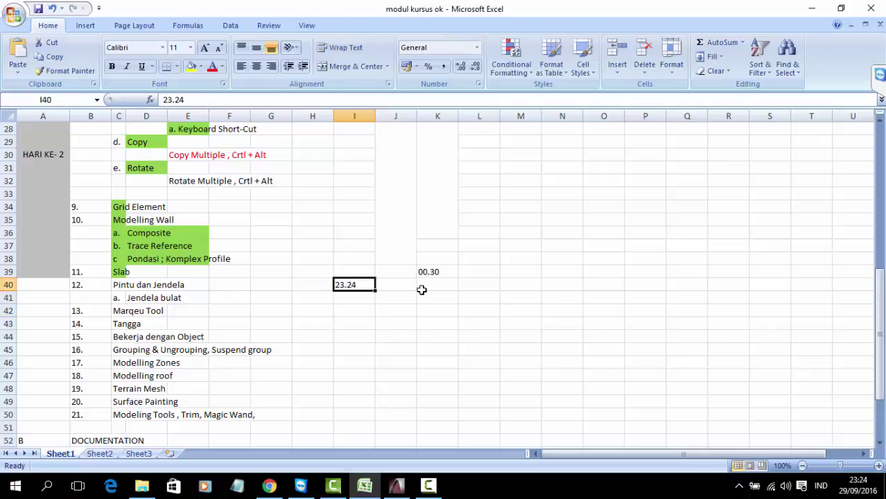
pyautogui.press('Left')
pyautogui.press('Left')
pyautogui.press('Left')
pyautogui.press('Left')
pyautogui.press('Left')
pyautogui.press('Left')
pyautogui.press('Left')
pyautogui.press('Left')
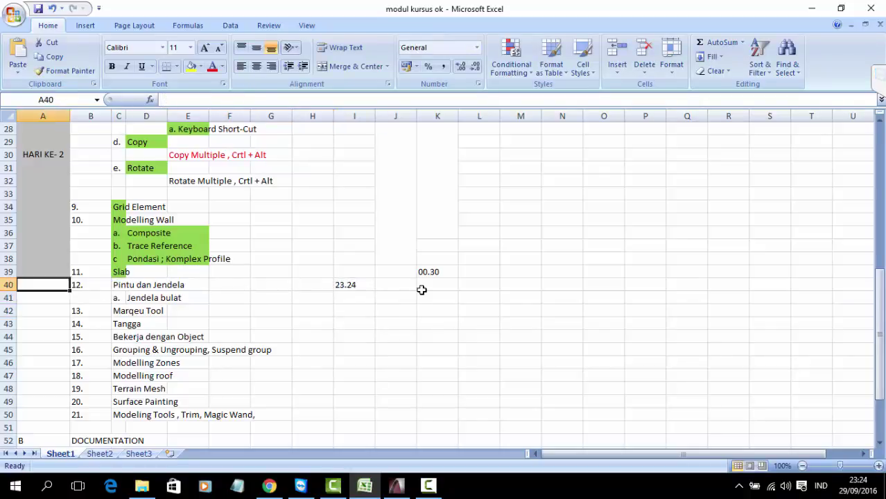
pyautogui.scroll(-1, 421, 290)
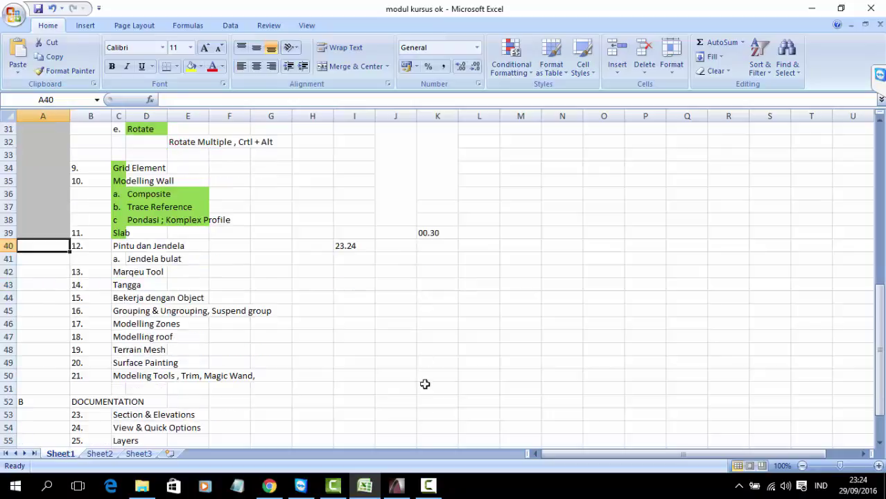
# - Switch to ArchiCAD and create a new project from ArchiCAD 18 Template.tpl using the last profile
pyautogui.moveTo(397, 486)
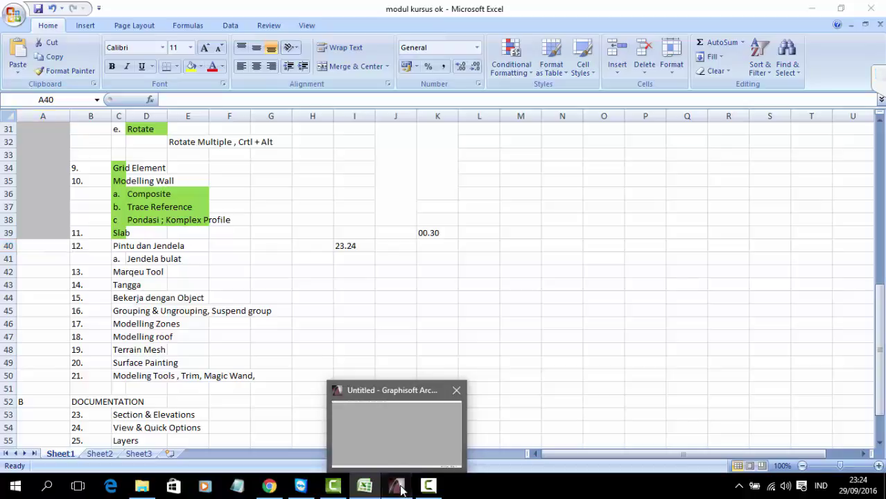
pyautogui.click(401, 490)
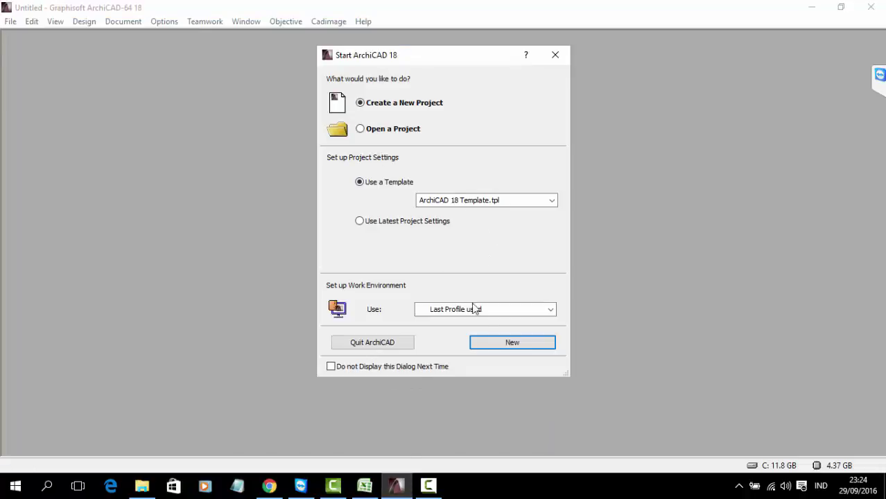
pyautogui.click(500, 342)
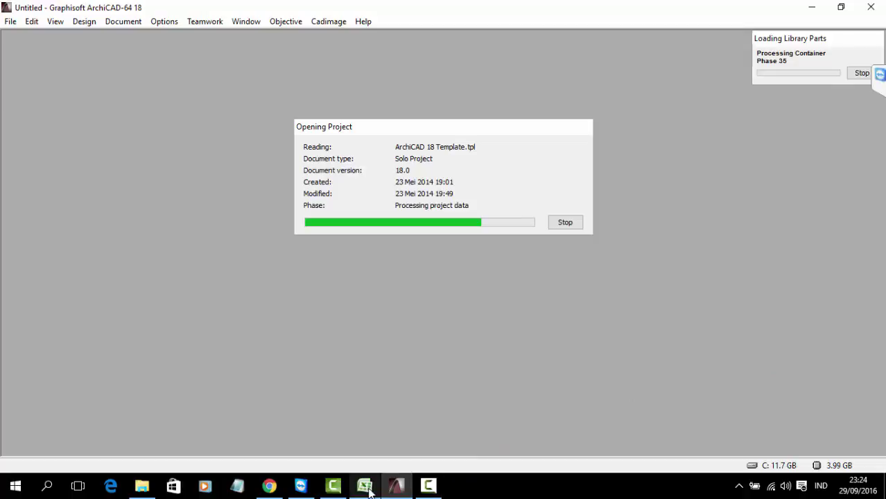
# - Switch to Chrome, close the Speedtest page and minimize the browser
pyautogui.moveTo(369, 491)
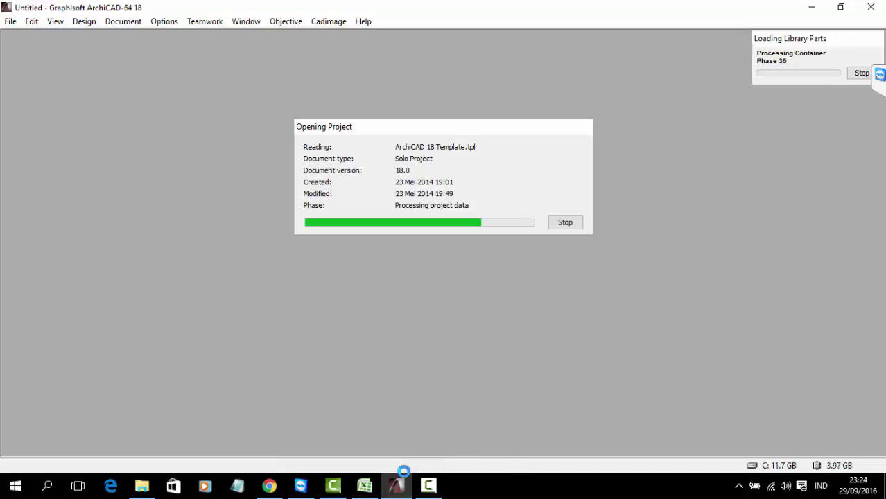
pyautogui.click(269, 486)
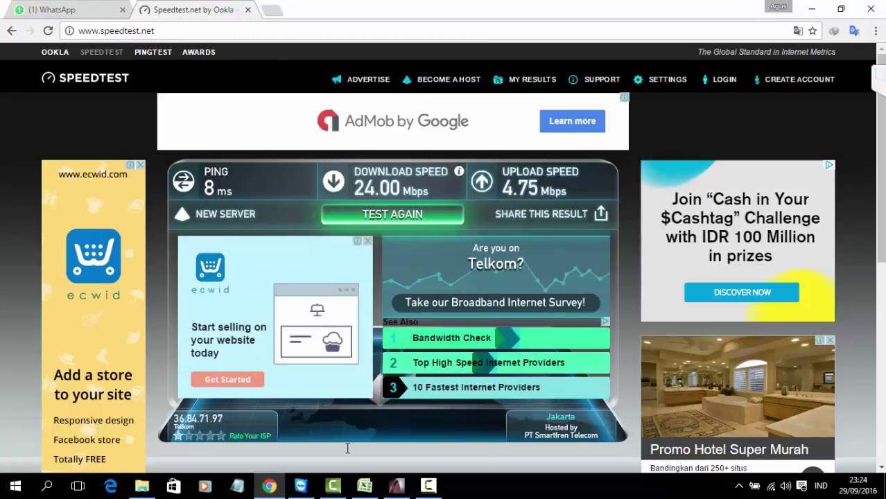
pyautogui.hotkey('ctrl', 'w')
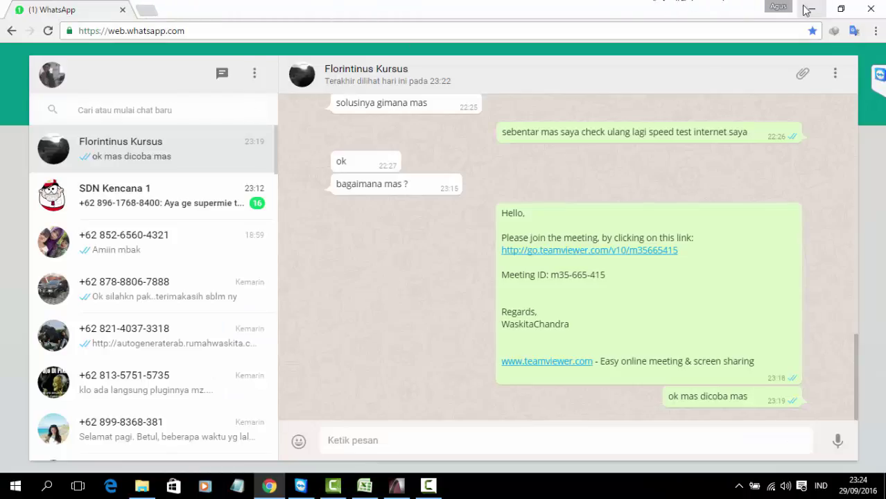
pyautogui.click(807, 9)
# - Switch to Excel and go through the module topics from Jendela bulat to Grouping & Ungrouping, Suspend group
pyautogui.click(365, 487)
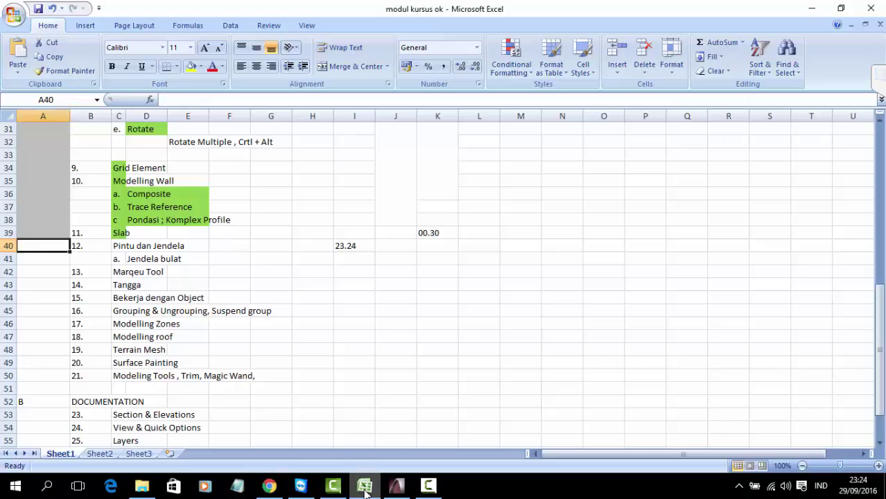
pyautogui.click(161, 258)
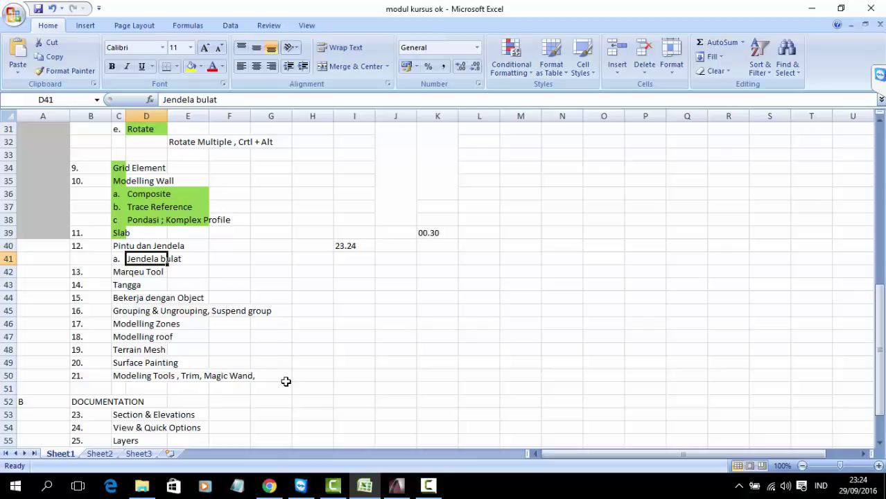
pyautogui.click(142, 273)
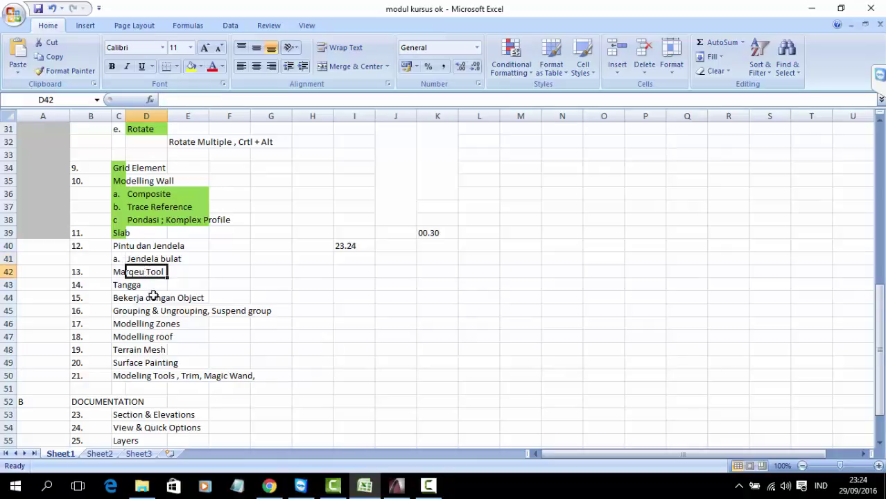
pyautogui.click(123, 286)
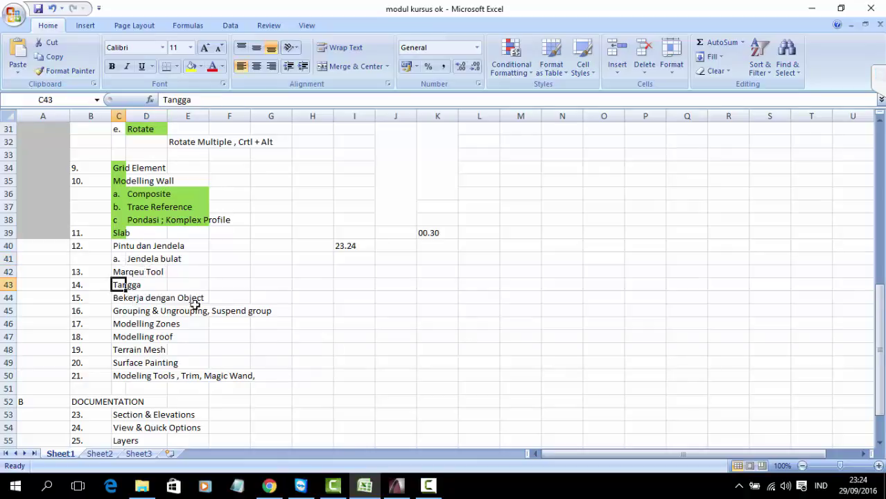
pyautogui.click(123, 300)
pyautogui.click(120, 311)
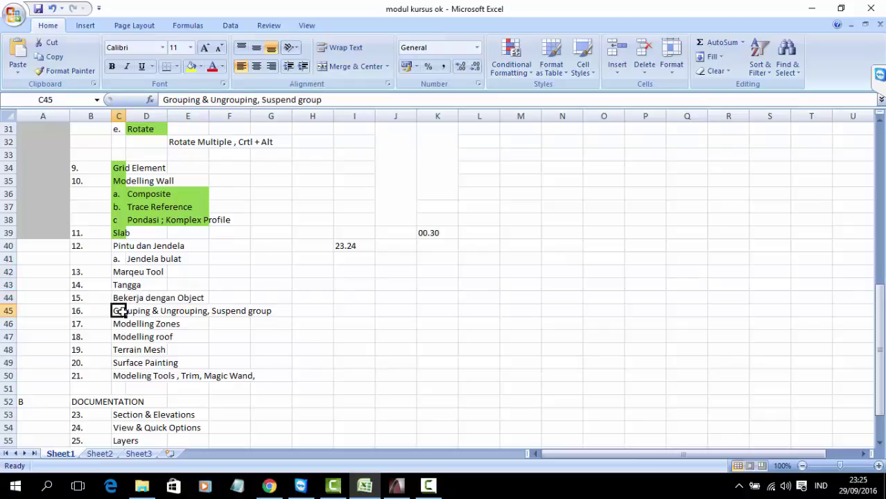
# - Switch back to ArchiCAD to view the new project's Ground Floor plan
pyautogui.click(398, 488)
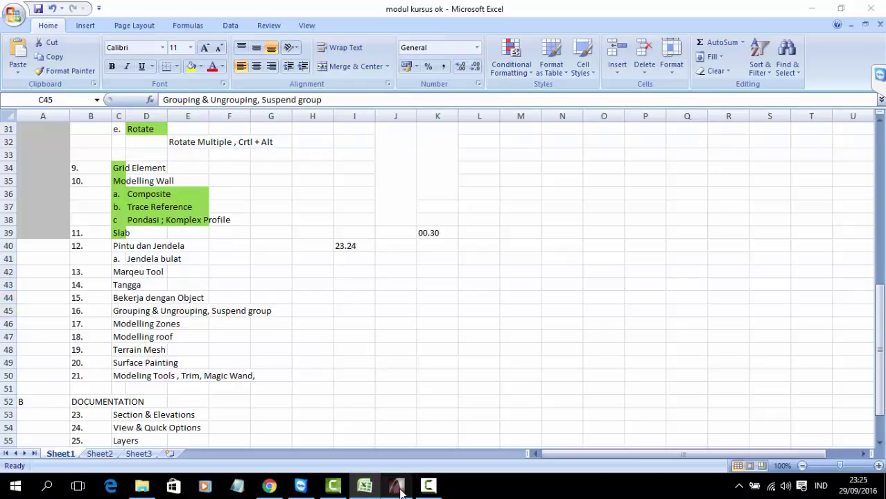
pyautogui.click(818, 11)
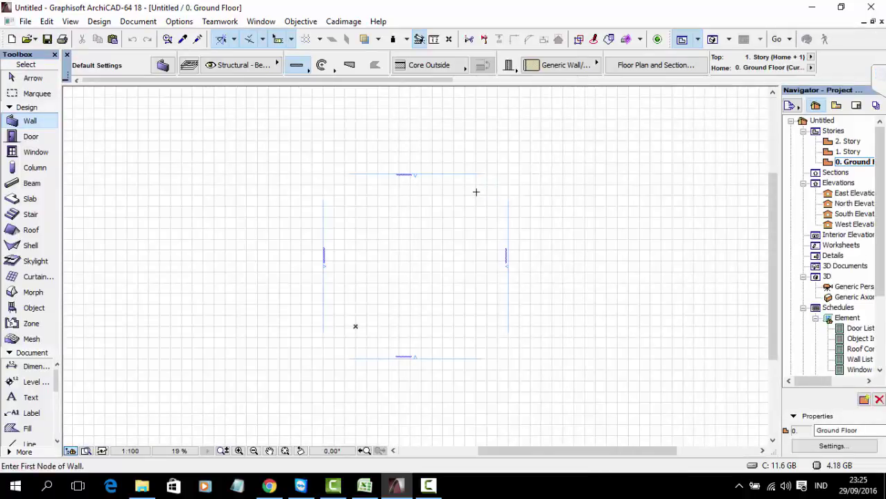
pyautogui.scroll(2, 412, 230)
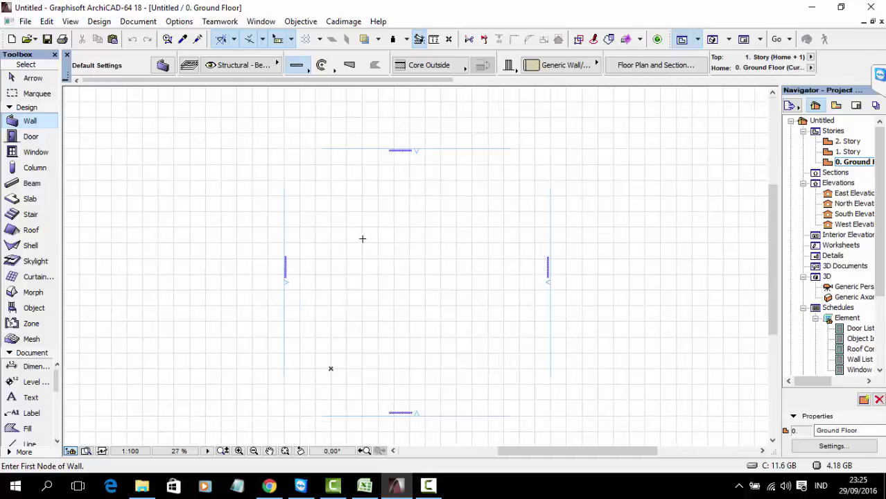
pyautogui.moveTo(362, 237); pyautogui.dragTo(350, 205, button='middle')
# - Return to the Excel module list and check the Pintu dan Jendela topic
pyautogui.click(369, 486)
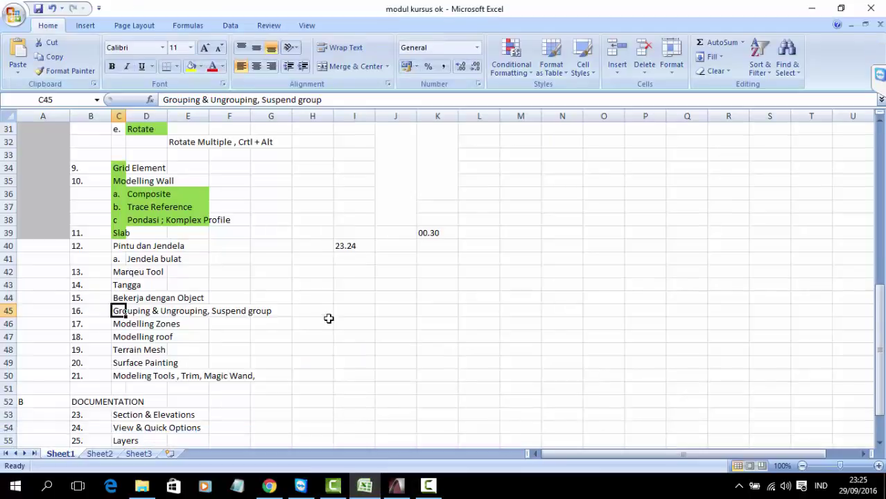
pyautogui.click(146, 245)
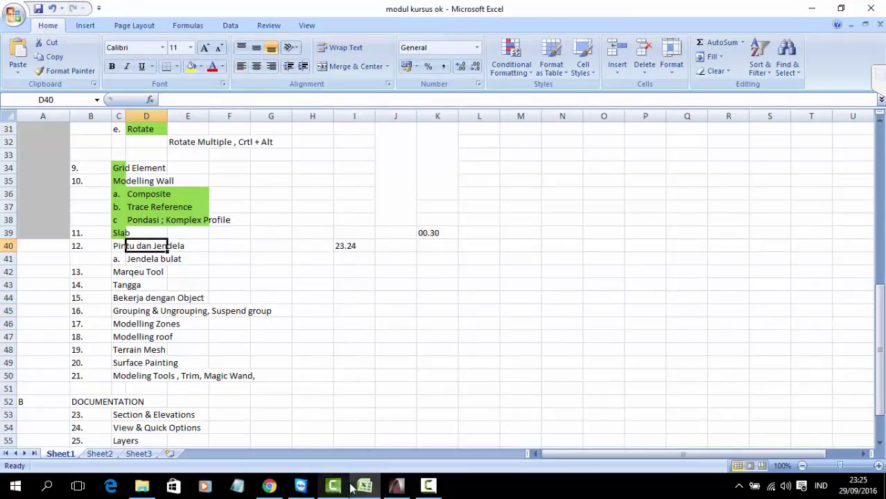
# - In ArchiCAD, draw a straight horizontal wall about 17000 mm long below the North Elevation marker and leave it deselected
pyautogui.click(397, 485)
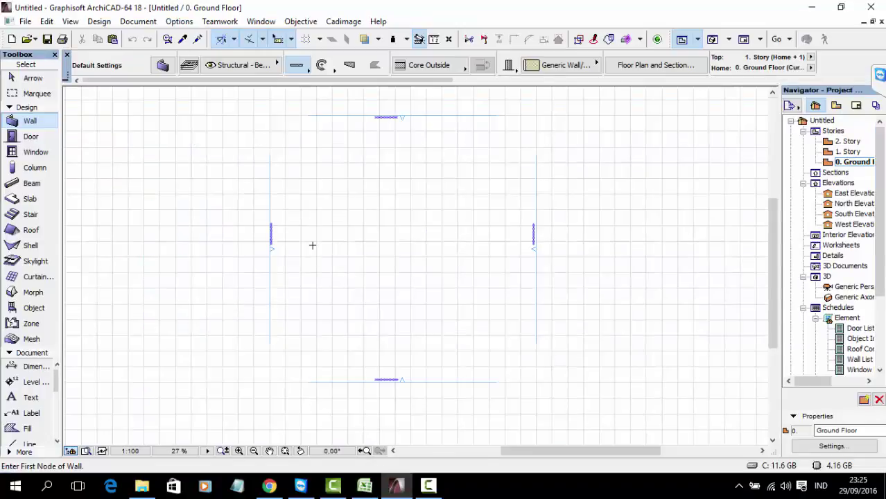
pyautogui.scroll(1, 312, 245)
pyautogui.moveTo(302, 263); pyautogui.dragTo(284, 305, button='middle')
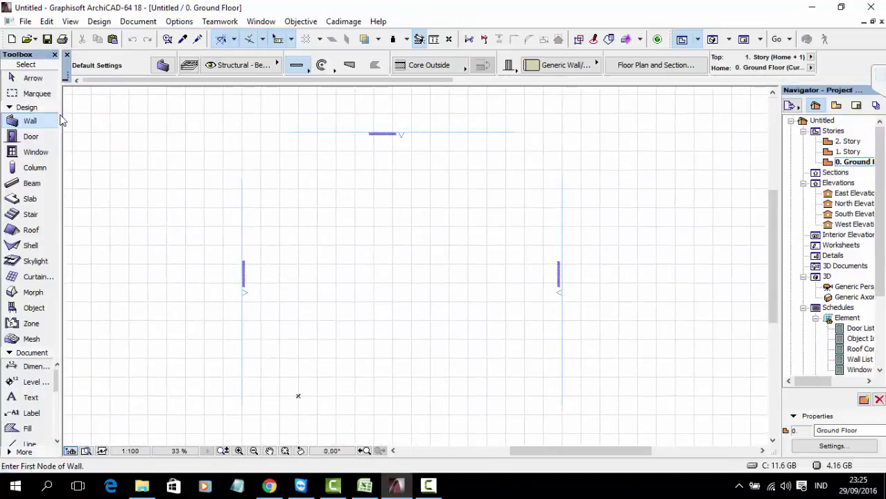
pyautogui.click(255, 186)
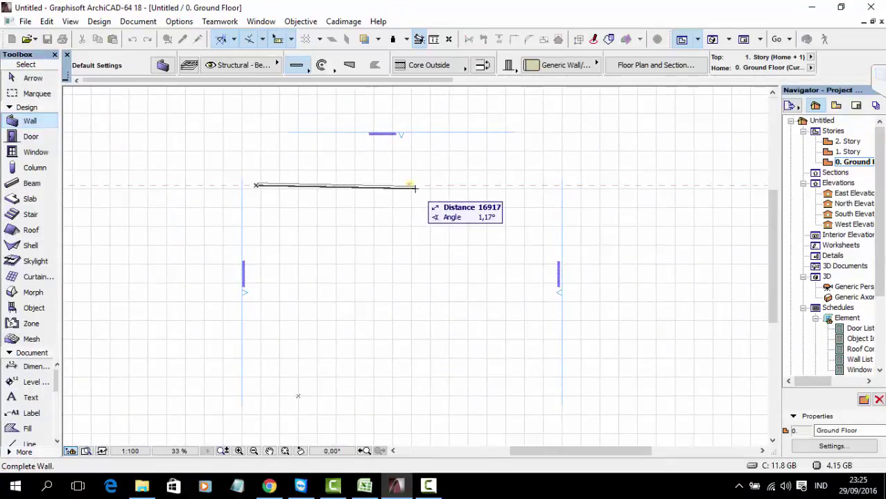
pyautogui.click(413, 186)
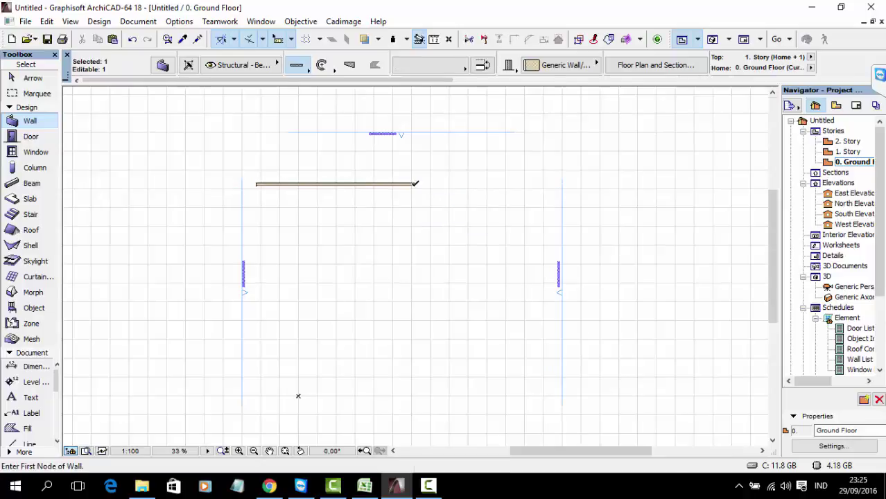
pyautogui.rightClick(410, 186)
pyautogui.press('Escape')
pyautogui.scroll(3, 396, 191)
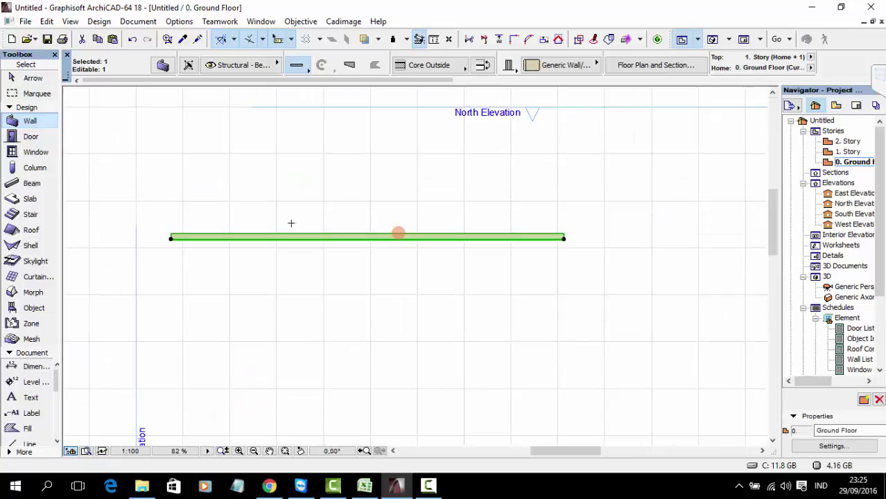
pyautogui.press('Escape')
# - Open the Door default settings and browse the empty opening, garage, rotating, sliding, sliding folding and storefront door folders
pyautogui.click(30, 137)
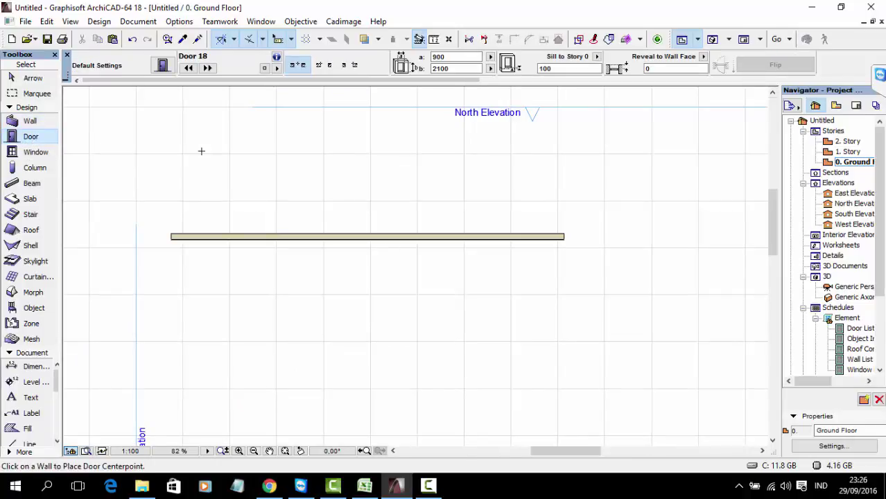
pyautogui.hotkey('ctrl', 't')
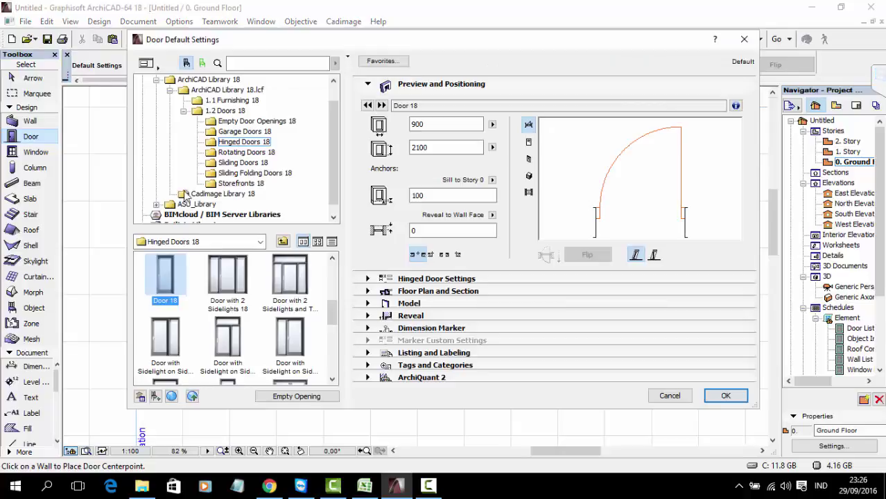
pyautogui.click(241, 121)
pyautogui.click(240, 132)
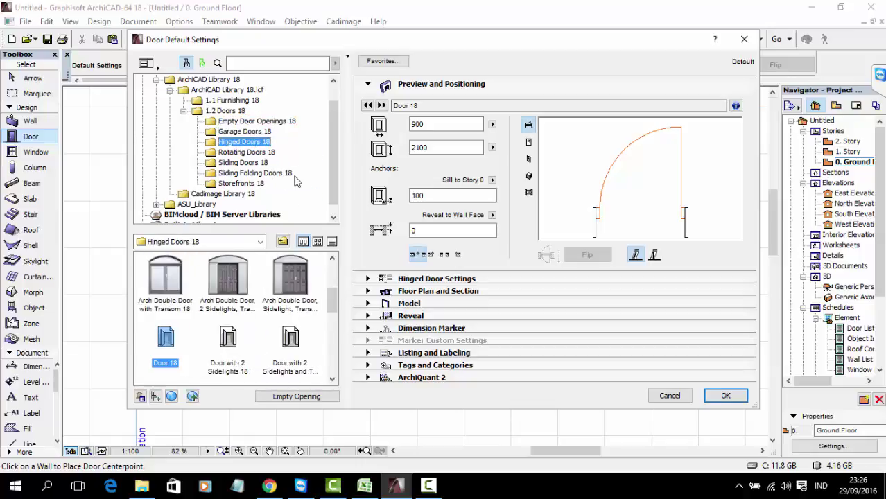
pyautogui.click(237, 152)
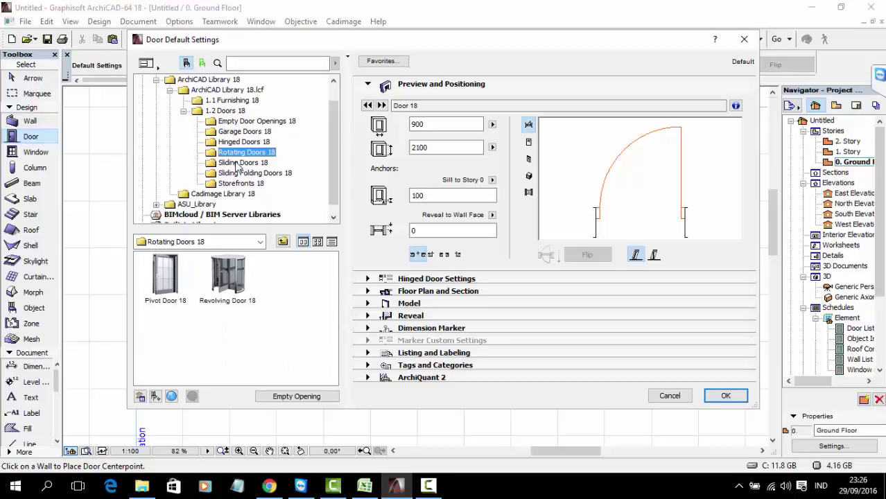
pyautogui.click(238, 164)
pyautogui.click(255, 174)
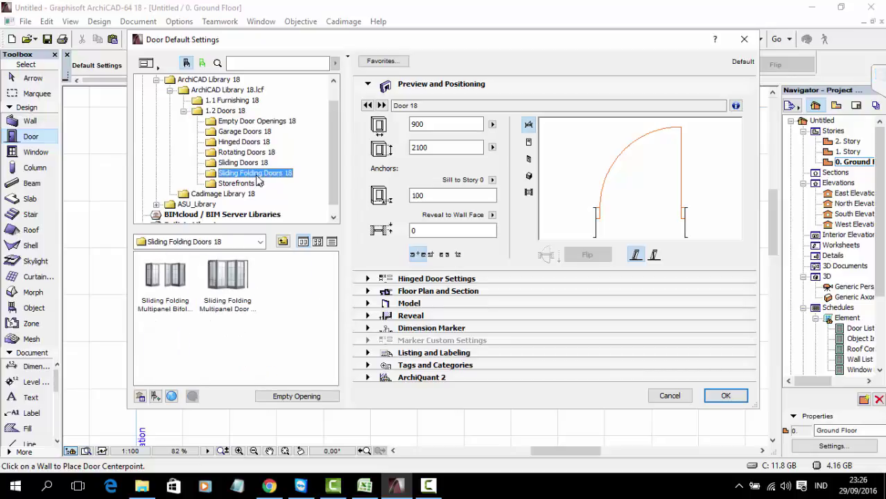
pyautogui.click(247, 185)
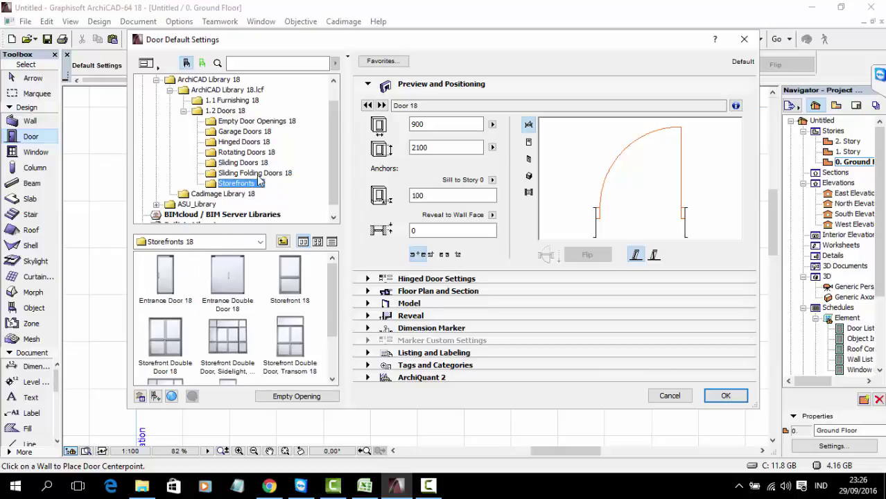
# - In the Hinged Doors 18 folder, preview Door with 2 Sidelights 18 and choose Door 18 as the default door
pyautogui.click(234, 143)
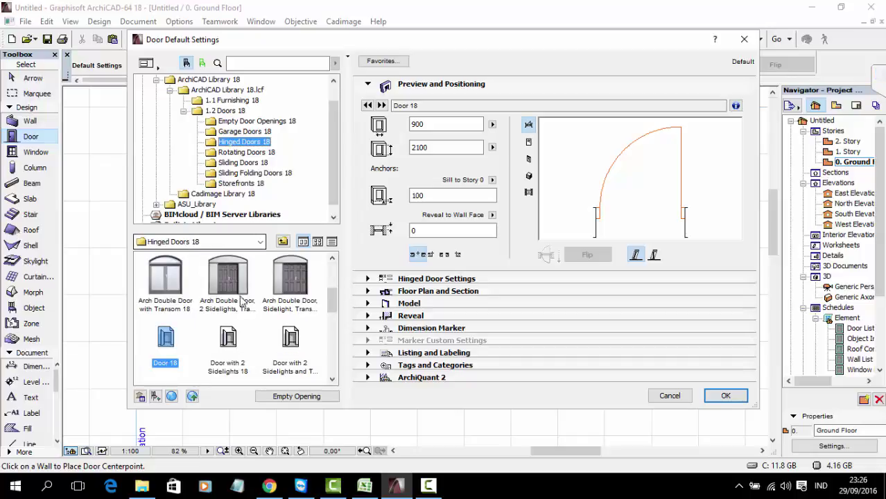
pyautogui.scroll(-1, 214, 331)
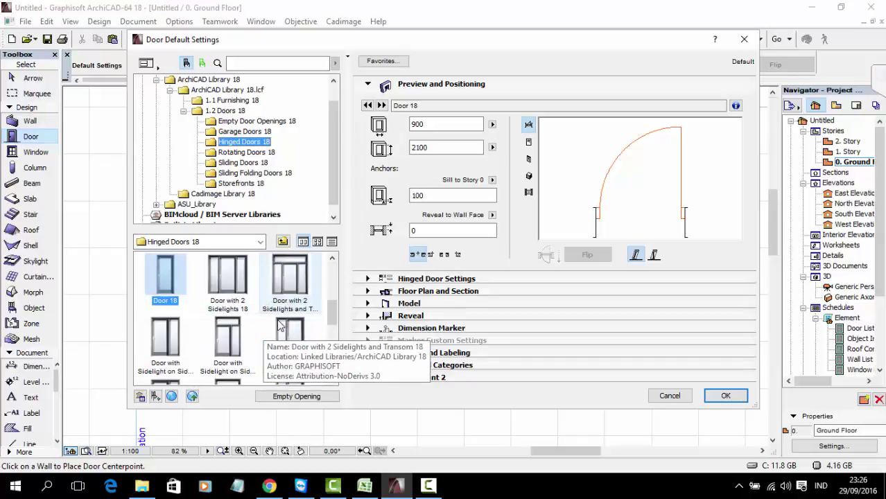
pyautogui.click(229, 285)
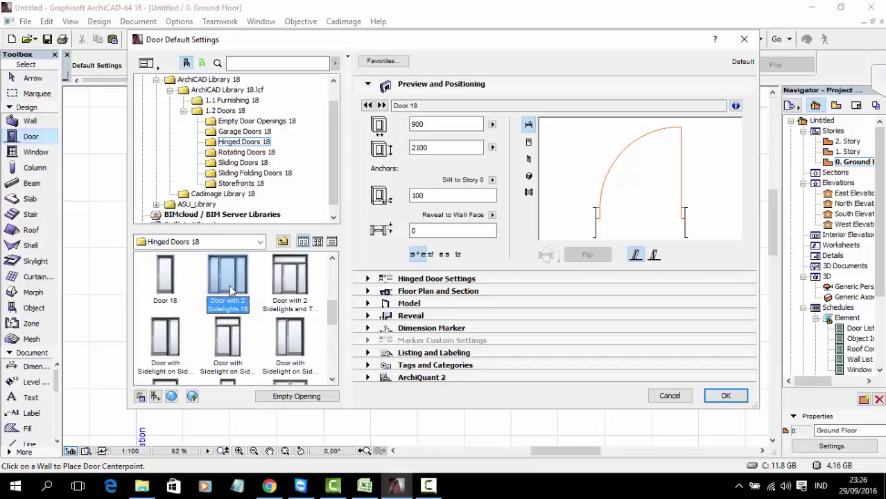
pyautogui.click(177, 291)
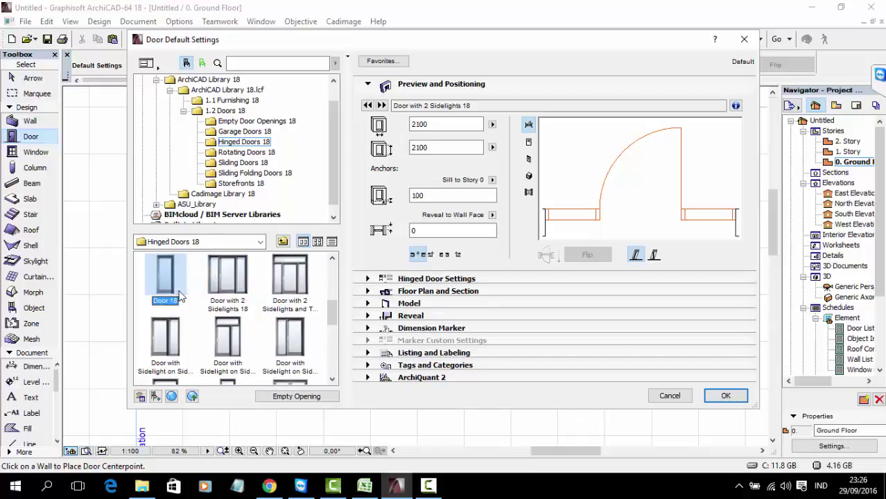
# - Open the Hinged Door Settings, look through the All Parameters list and return to Custom Settings
pyautogui.click(444, 279)
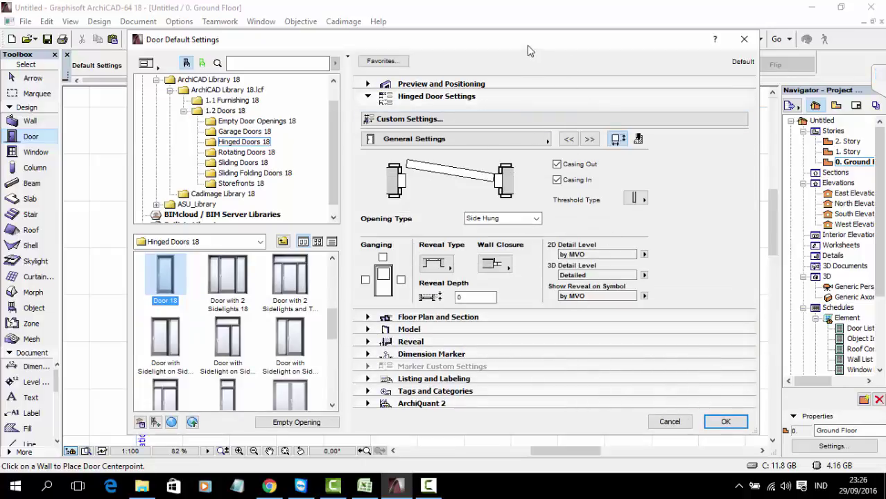
pyautogui.moveTo(527, 45); pyautogui.dragTo(543, 155)
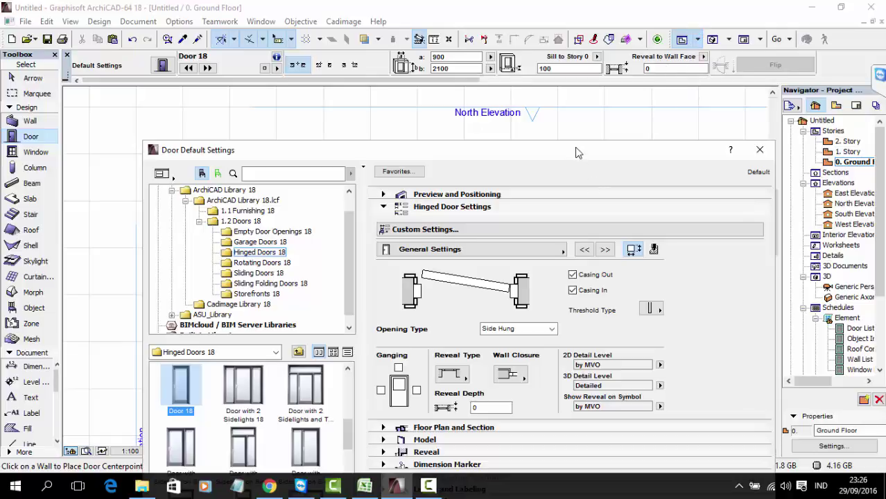
pyautogui.moveTo(575, 151); pyautogui.dragTo(553, 65)
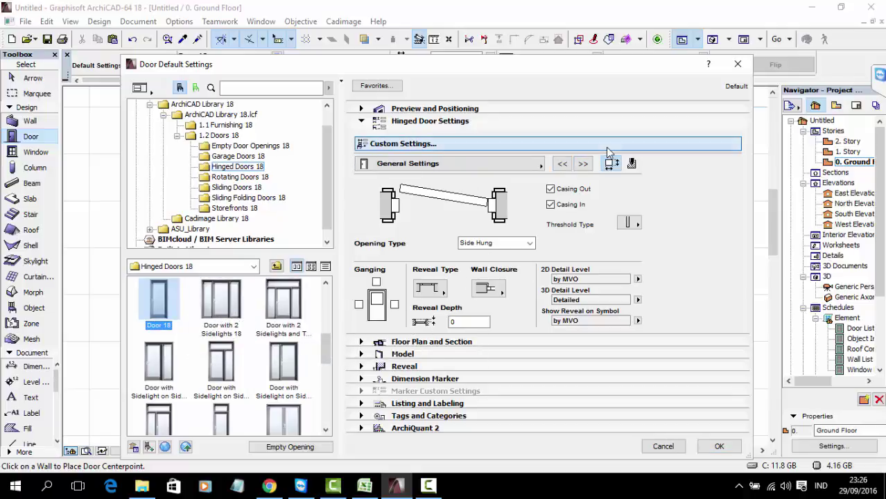
pyautogui.click(734, 144)
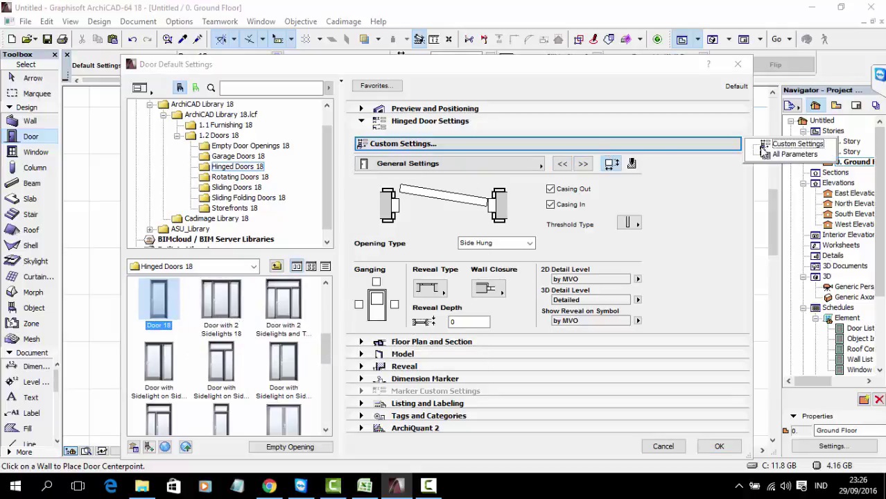
pyautogui.click(806, 154)
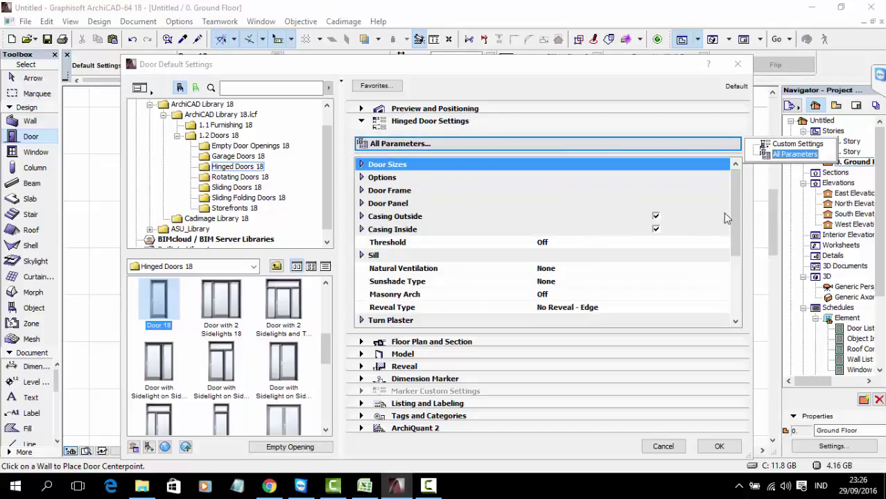
pyautogui.moveTo(733, 247); pyautogui.dragTo(736, 173)
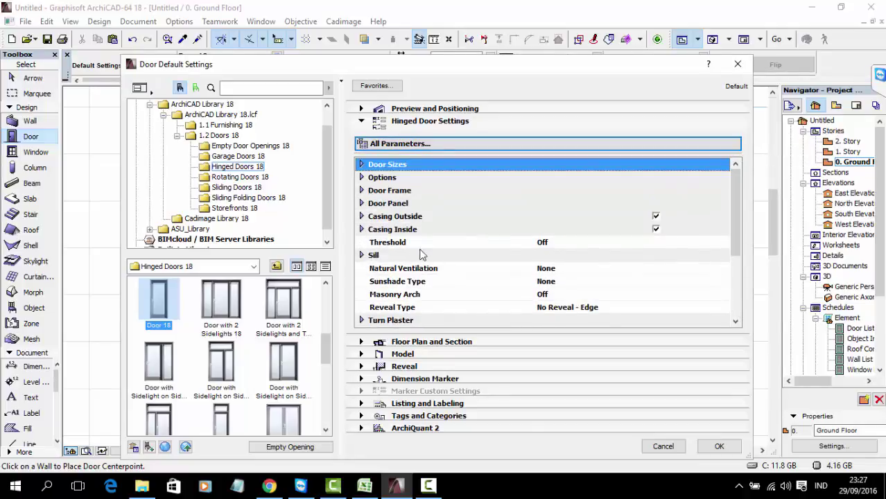
pyautogui.click(659, 144)
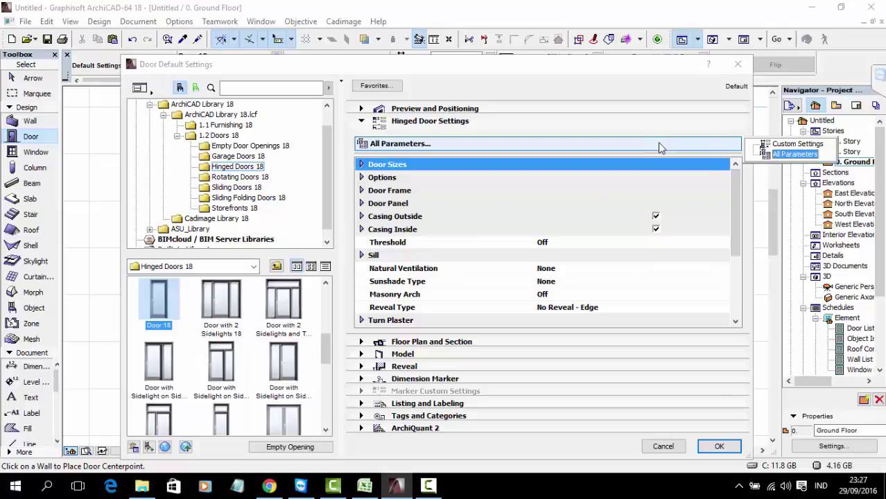
pyautogui.click(790, 144)
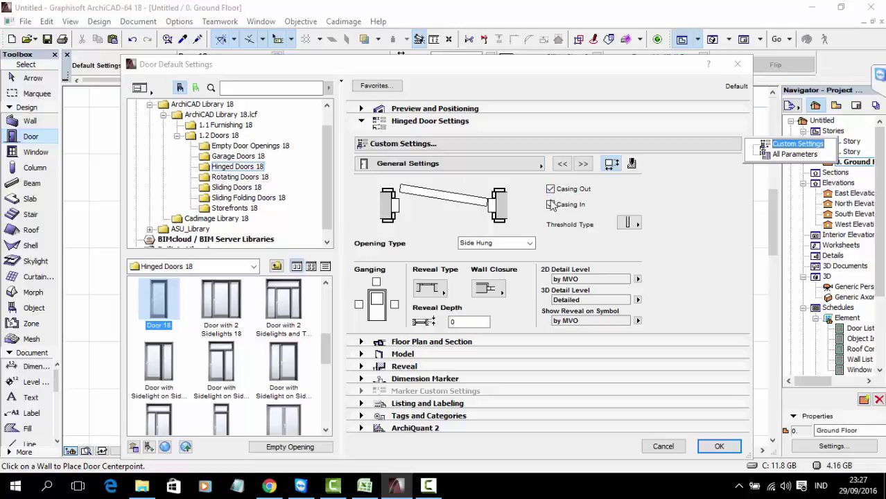
# - Review the available Opening Type and Reveal Type options in the General Settings of the default door
pyautogui.click(516, 244)
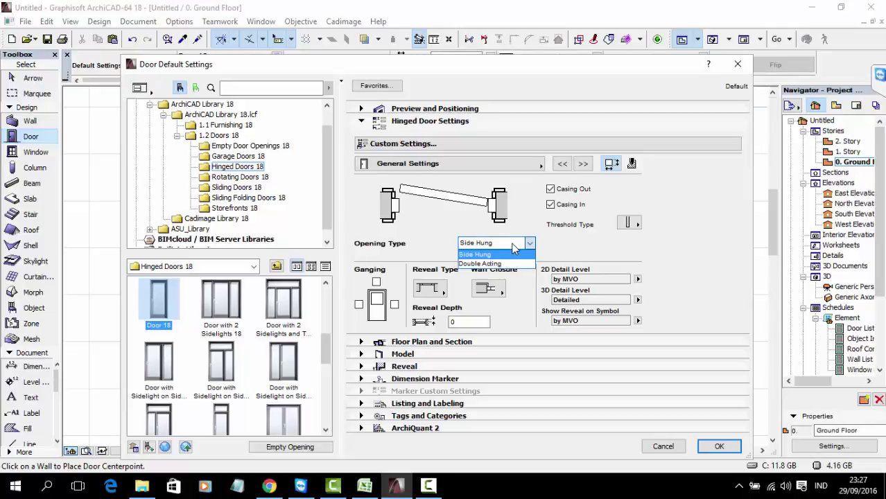
pyautogui.click(589, 248)
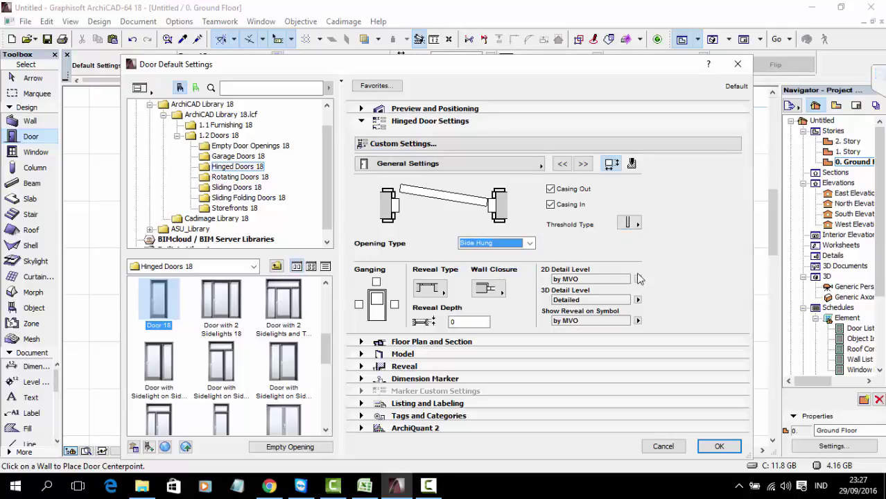
pyautogui.click(428, 288)
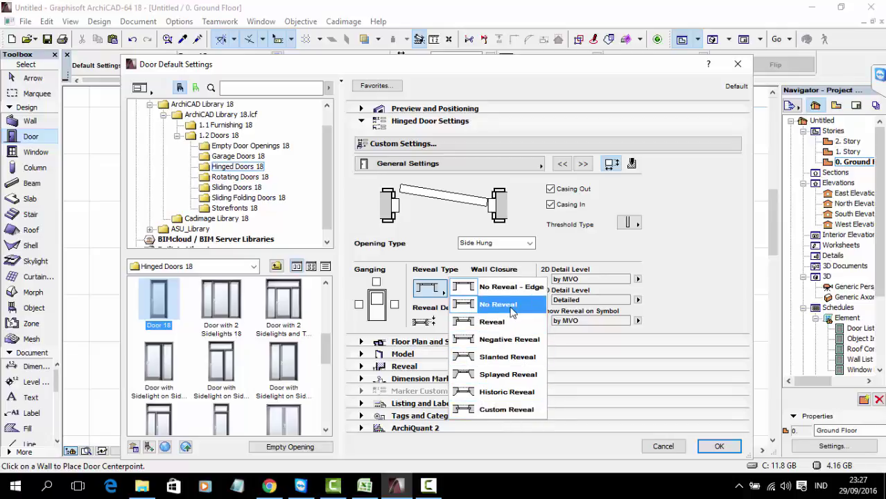
pyautogui.click(679, 271)
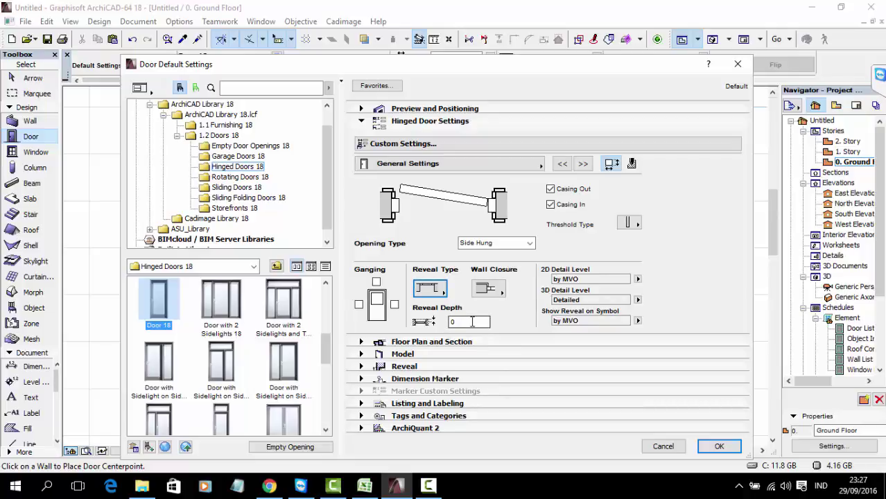
pyautogui.click(437, 293)
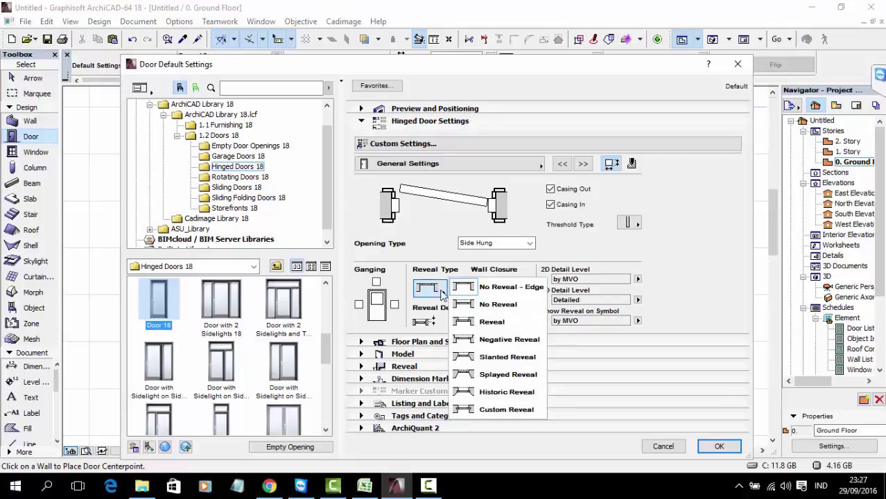
pyautogui.click(681, 292)
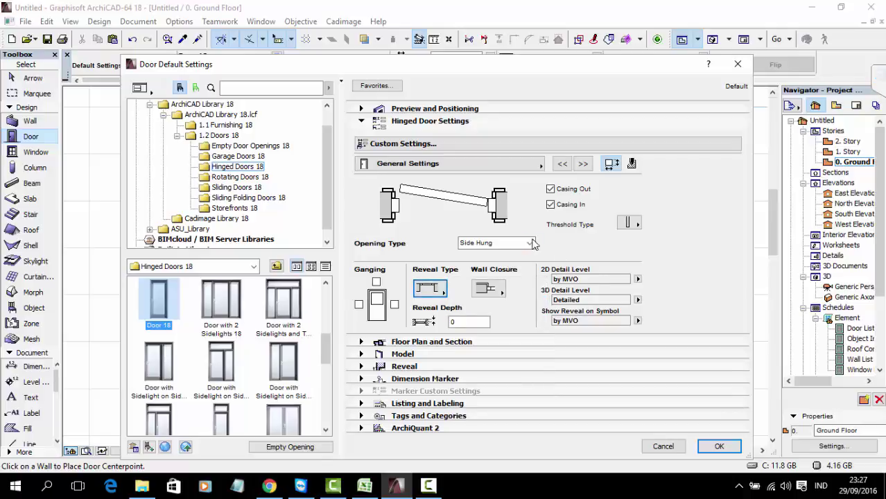
# - Accept the door defaults and place Door 18 near the middle of the horizontal wall, opening below it with its hinge on the right
pyautogui.click(721, 447)
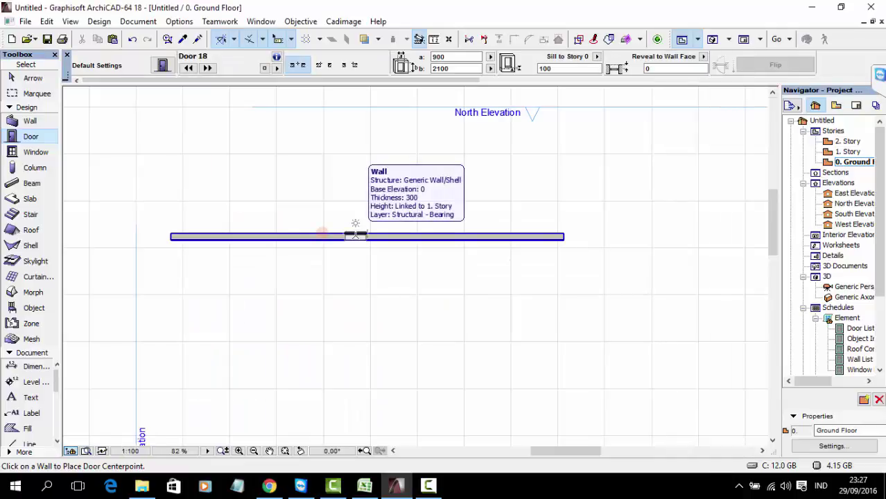
pyautogui.click(355, 236)
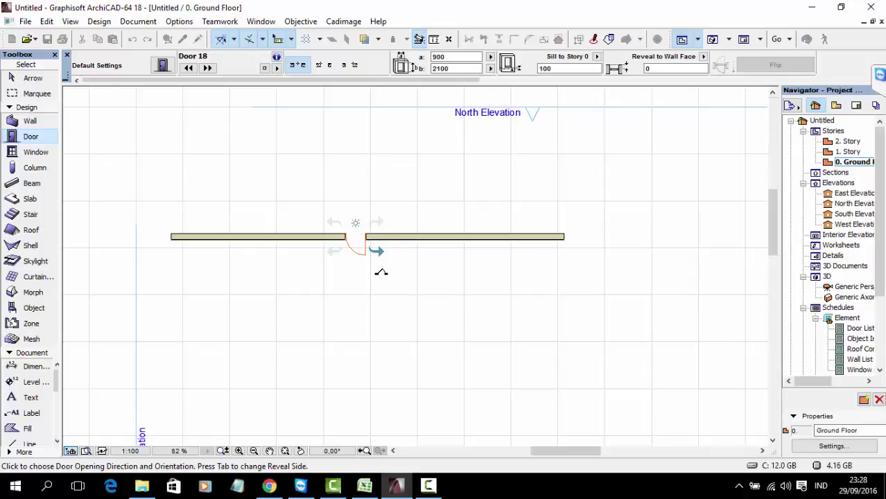
pyautogui.scroll(6, 372, 257)
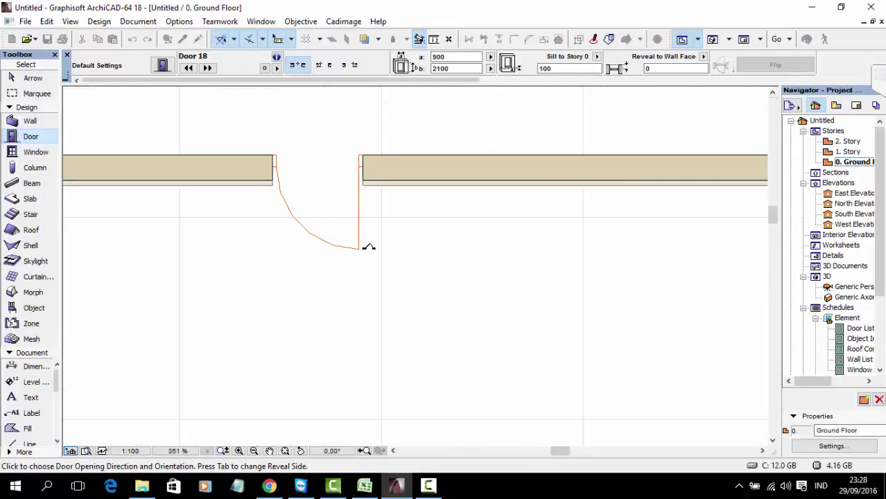
pyautogui.click(369, 257)
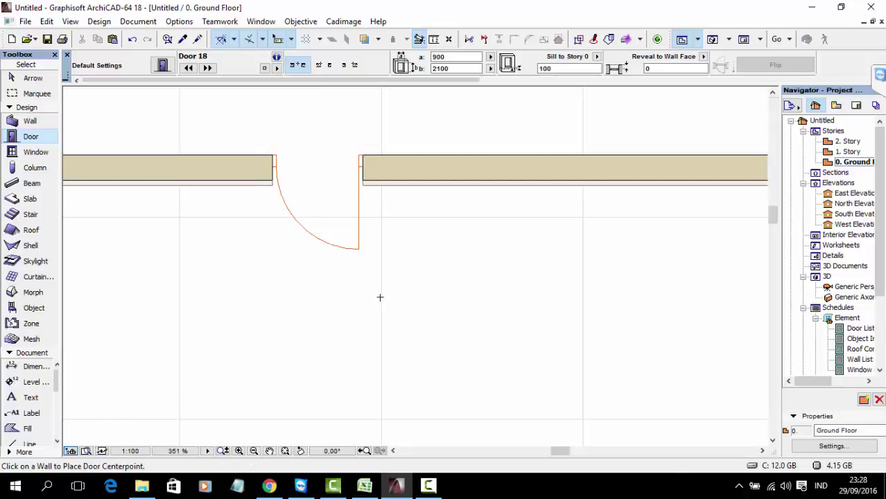
# - Inspect the placed door in the floor plan, then in the 3D perspective view up close
pyautogui.moveTo(420, 232); pyautogui.dragTo(407, 307, button='middle')
pyautogui.scroll(2, 347, 249)
pyautogui.press('shift')
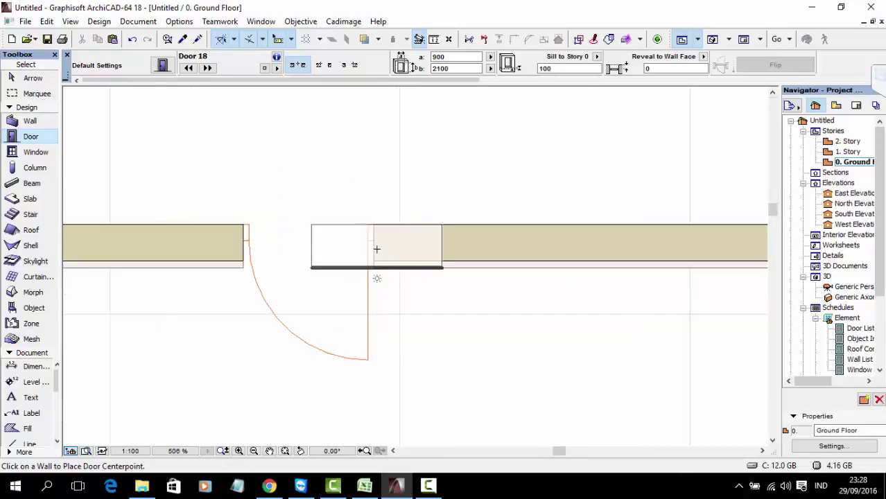
pyautogui.press('F3')
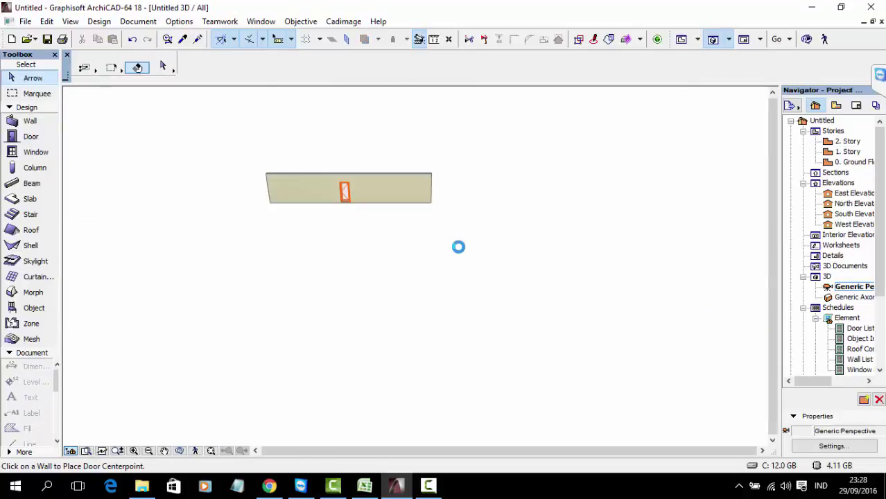
pyautogui.scroll(10, 347, 195)
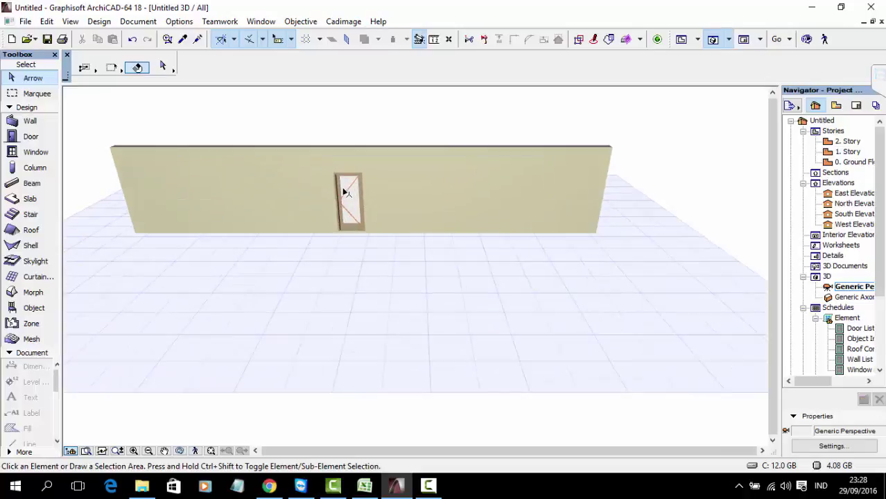
pyautogui.scroll(3, 366, 217)
pyautogui.keyDown('shift'); pyautogui.moveTo(376, 242); pyautogui.dragTo(376, 206, button='middle'); pyautogui.keyUp('shift')
pyautogui.scroll(-3, 376, 221)
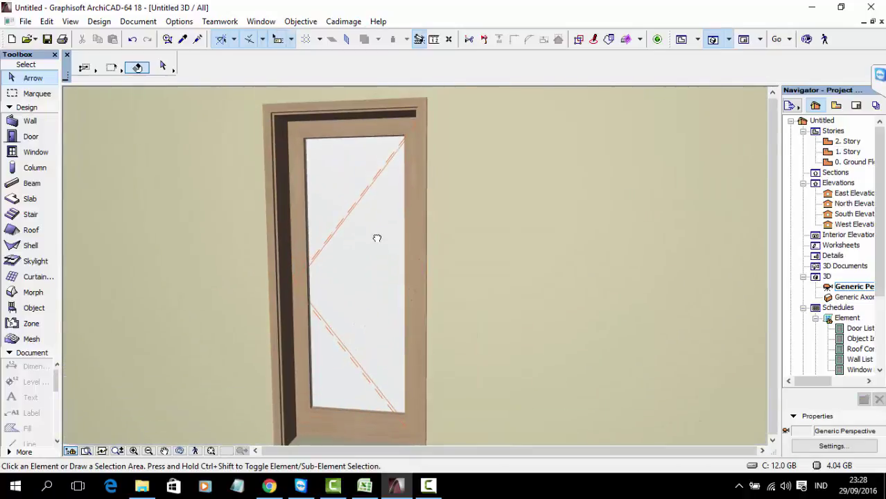
pyautogui.scroll(4, 305, 139)
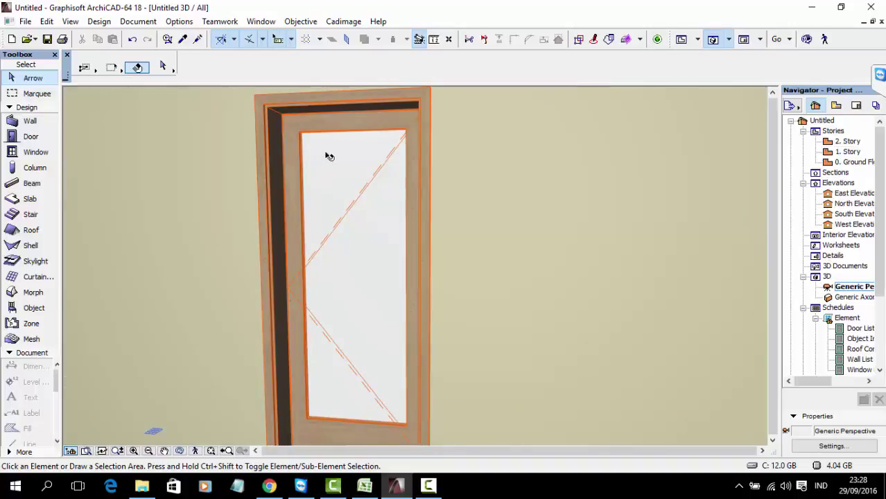
# - Open the selection settings of the placed door and go to its Frame and Leaf page
pyautogui.click(305, 130)
pyautogui.rightClick(303, 125)
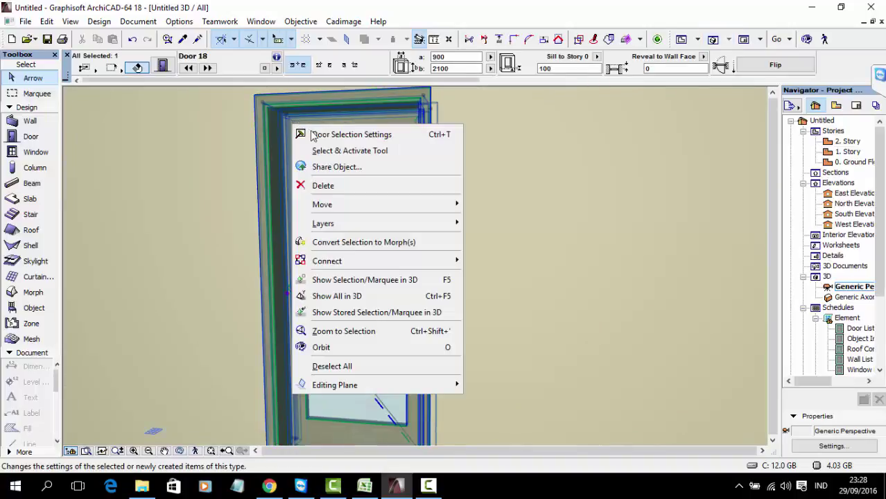
pyautogui.press('Escape')
pyautogui.doubleClick(311, 130)
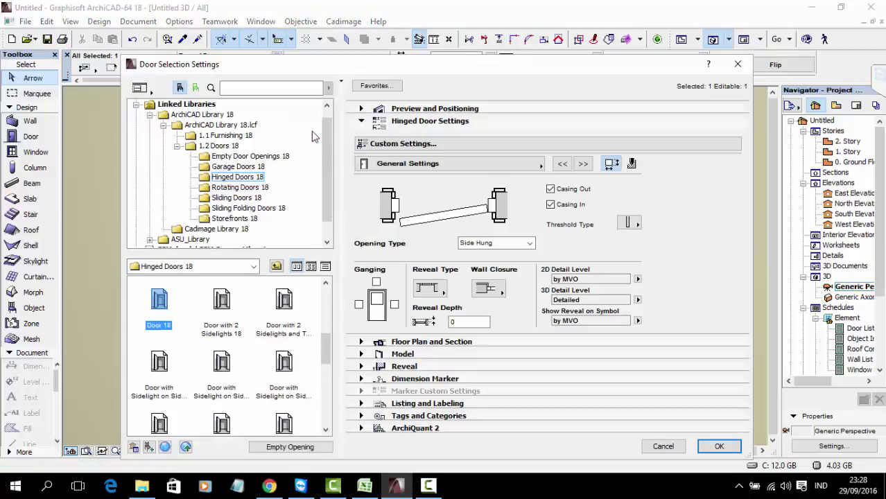
pyautogui.click(583, 164)
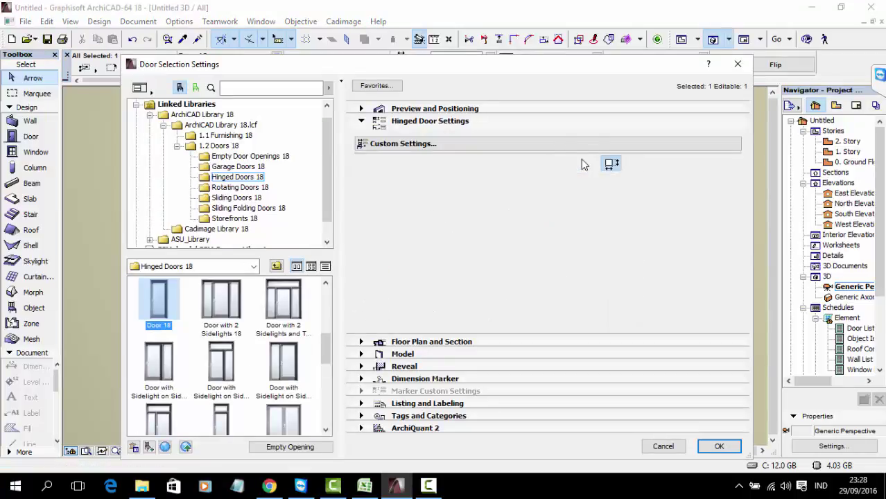
# - Review the Frame Style options for the door frame and check the Frame and Leaf settings
pyautogui.click(569, 183)
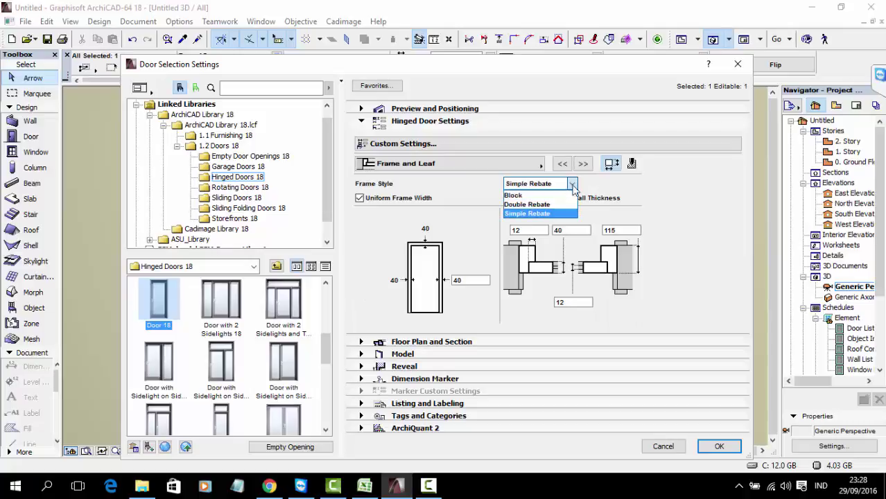
pyautogui.click(464, 274)
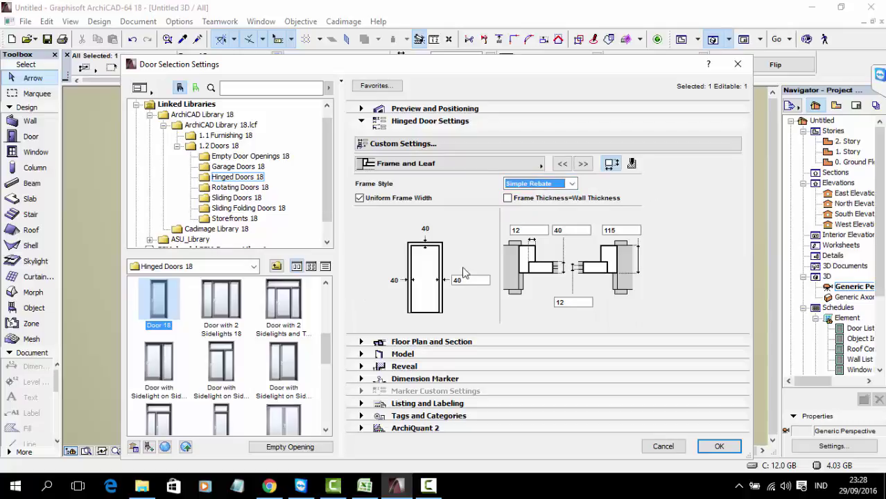
pyautogui.click(583, 164)
pyautogui.click(584, 164)
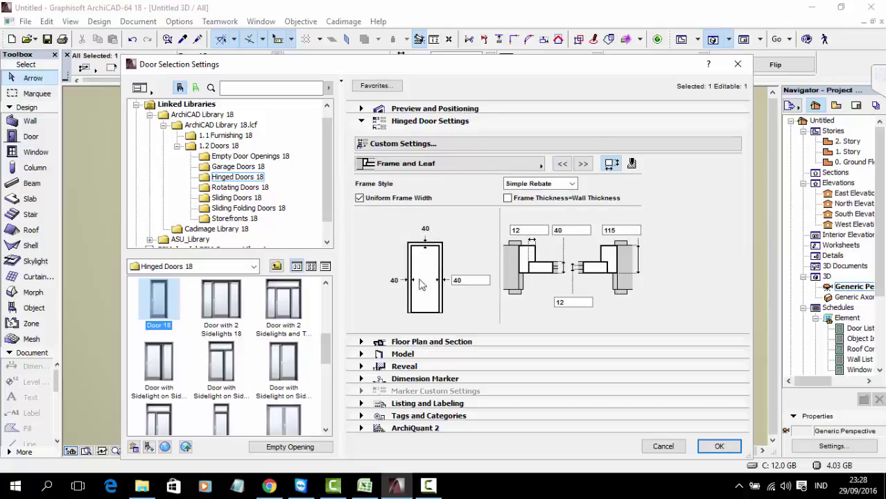
# - Set the door's uniform frame width to 50 mm and its frame thickness to 100 mm
pyautogui.click(458, 280)
pyautogui.write('50')
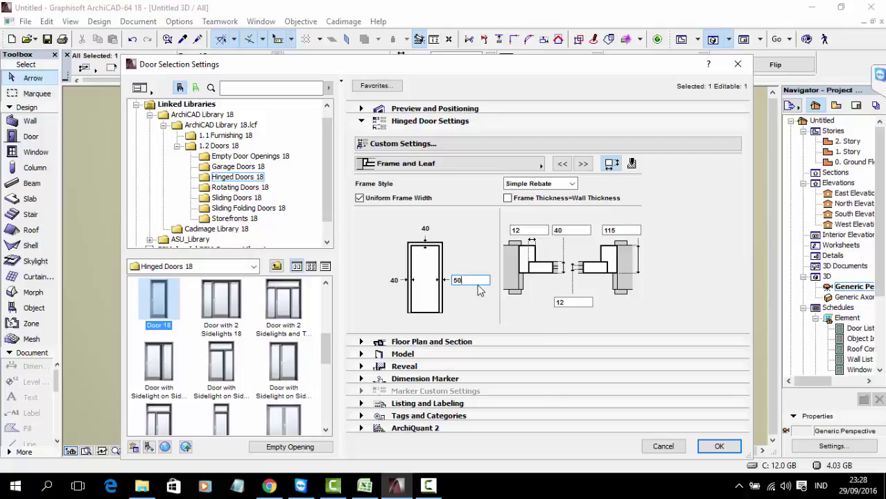
pyautogui.press('Return')
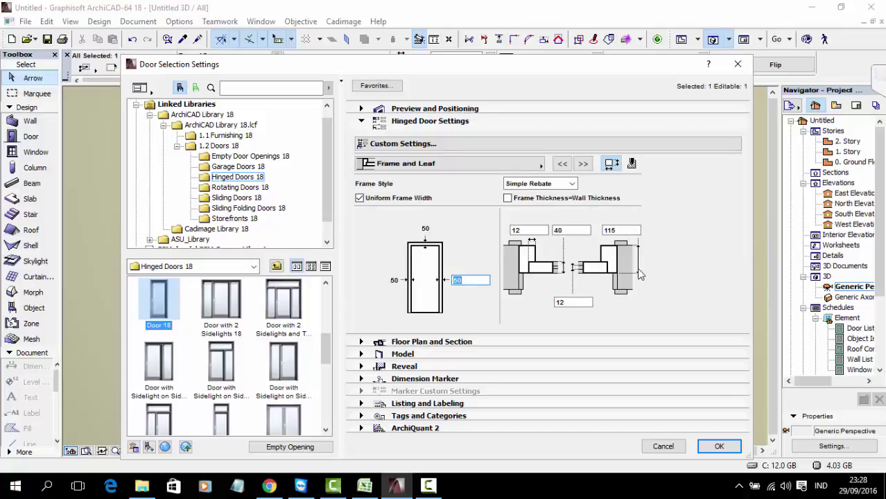
pyautogui.moveTo(634, 229); pyautogui.dragTo(598, 230)
pyautogui.press('Return')
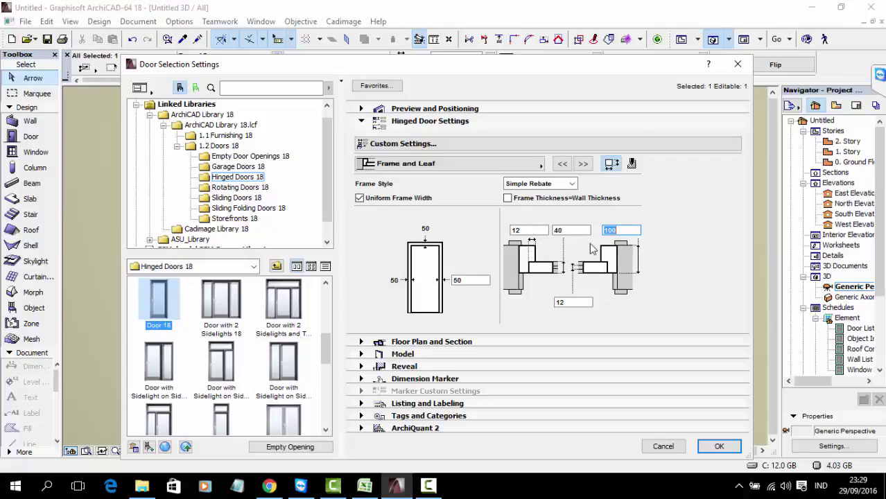
# - Set the door leaf thickness to 30 mm
pyautogui.doubleClick(575, 231)
pyautogui.write('3')
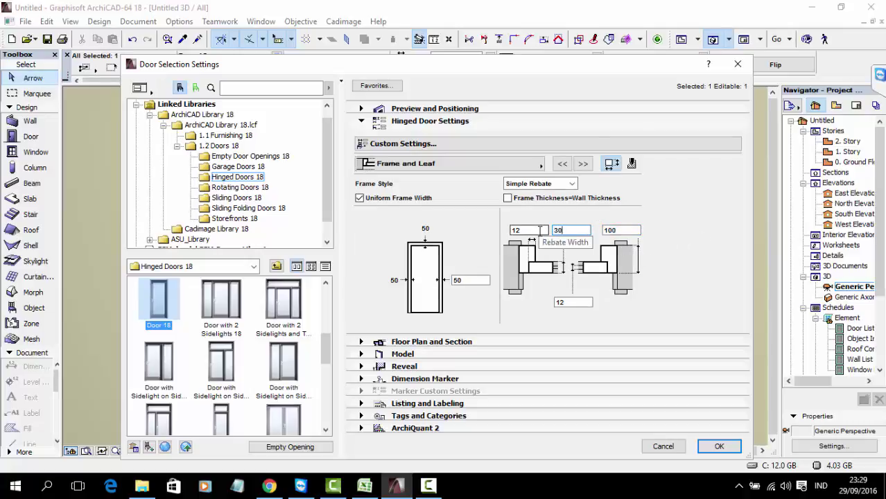
pyautogui.press('Return')
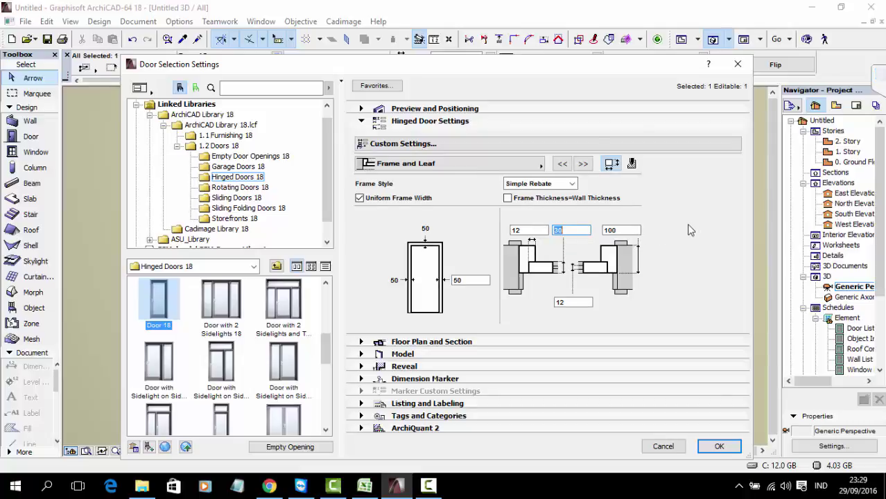
# - In the Door Leaf Type and Handle settings, choose Style 4 as the leaf type
pyautogui.click(583, 163)
pyautogui.moveTo(447, 202); pyautogui.dragTo(439, 245)
pyautogui.click(424, 229)
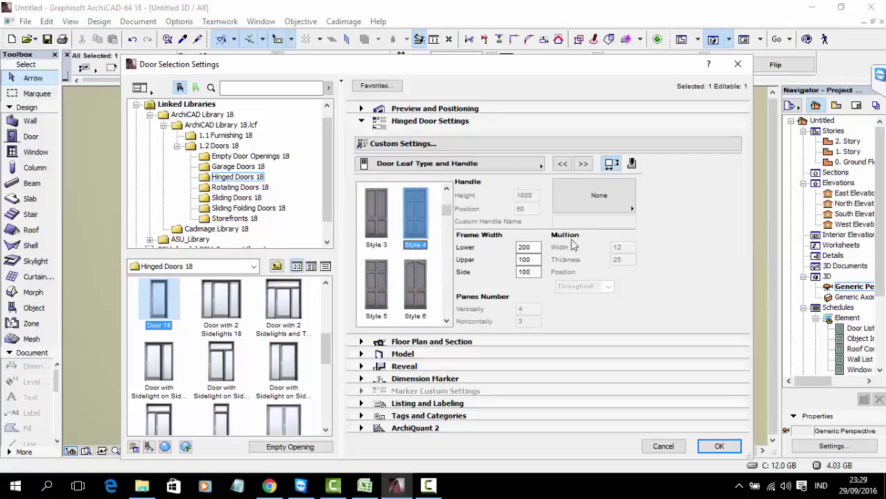
# - Choose Style 8 as the door leaf type and fit it with Handle 6
pyautogui.click(414, 282)
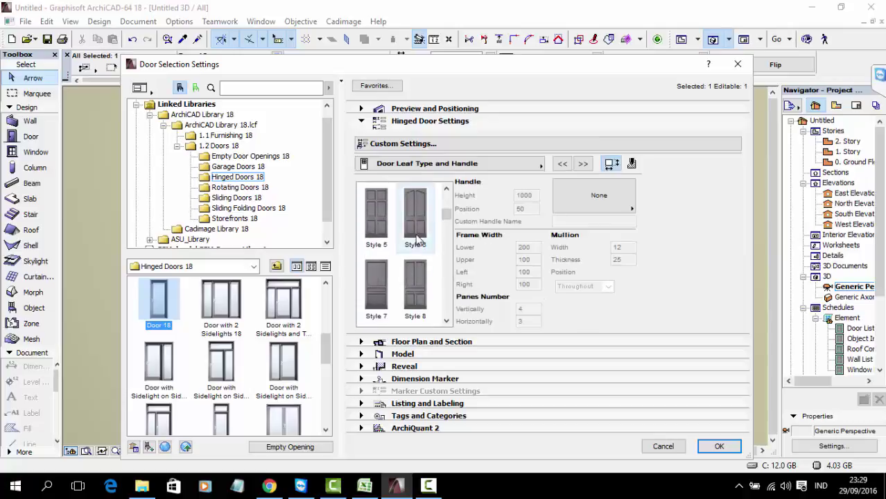
pyautogui.click(415, 287)
pyautogui.click(585, 202)
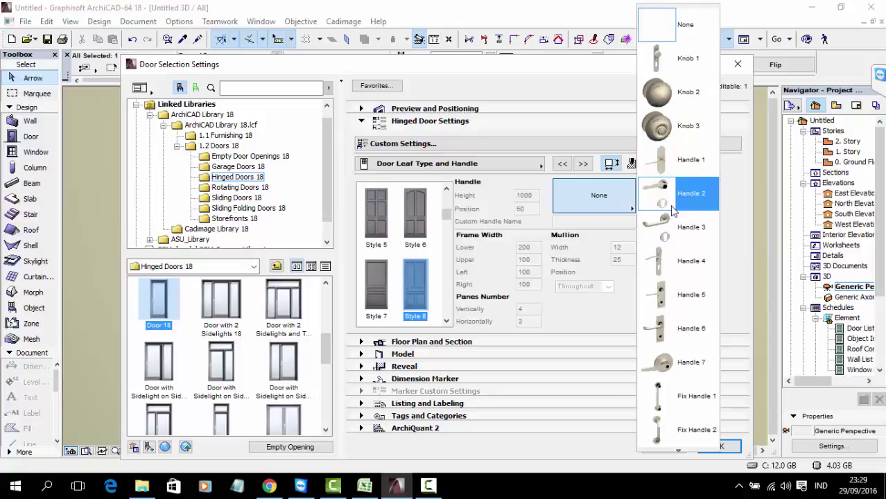
pyautogui.click(669, 328)
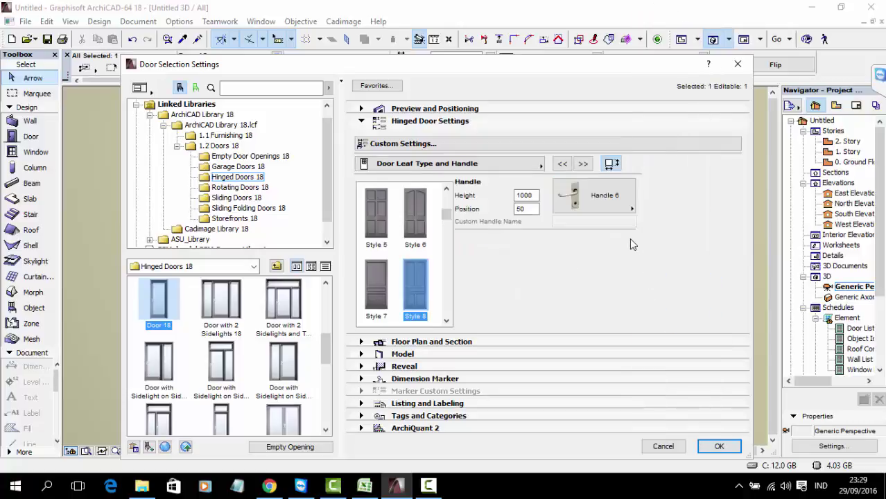
# - Change the mounting height of the door handle
pyautogui.click(516, 198)
pyautogui.moveTo(535, 196); pyautogui.dragTo(512, 196)
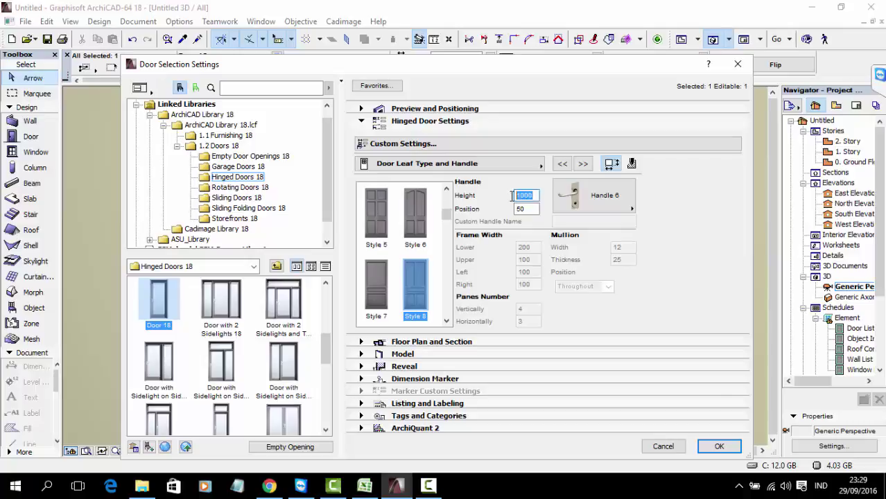
pyautogui.write('90')
# - In the Opening Type and Angle settings, set the door's 3D opening angle to 45°
pyautogui.click(589, 163)
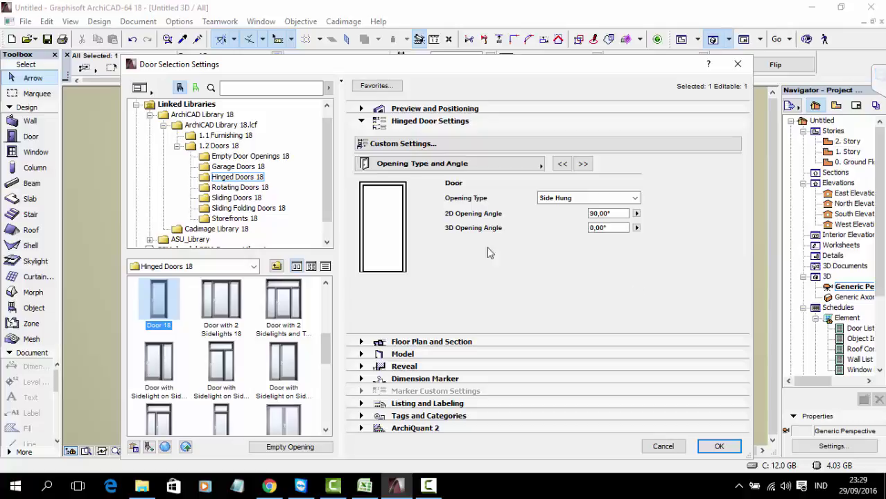
pyautogui.click(617, 214)
pyautogui.click(617, 214)
pyautogui.doubleClick(617, 213)
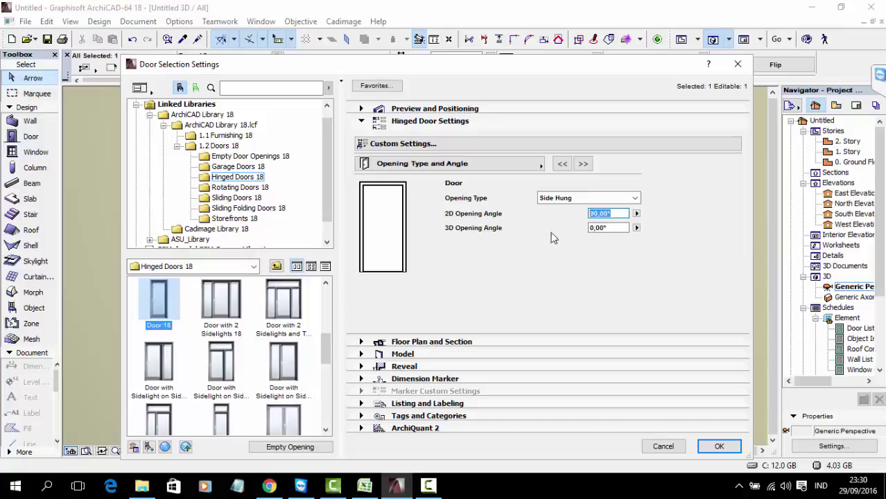
pyautogui.click(614, 228)
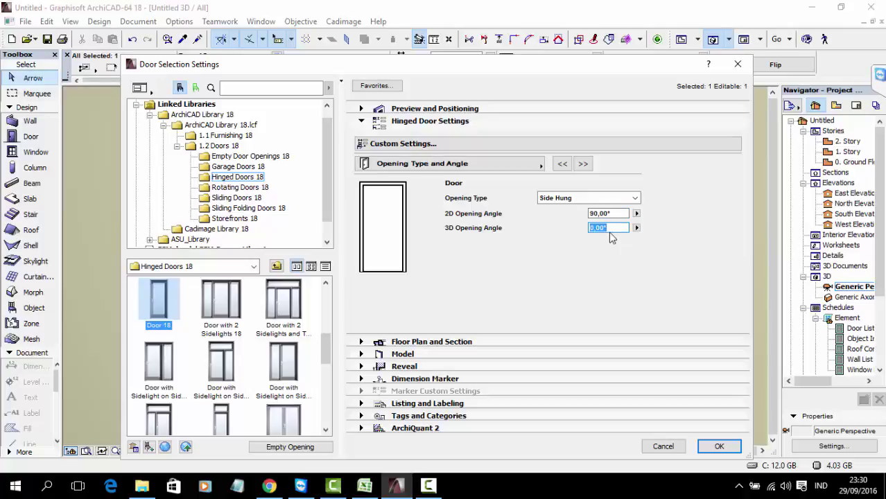
pyautogui.write('45')
pyautogui.press('Tab')
# - Override the Model View Options for the door's 2D opening lines, using the Curved line shape and the Hidden Line type
pyautogui.click(582, 163)
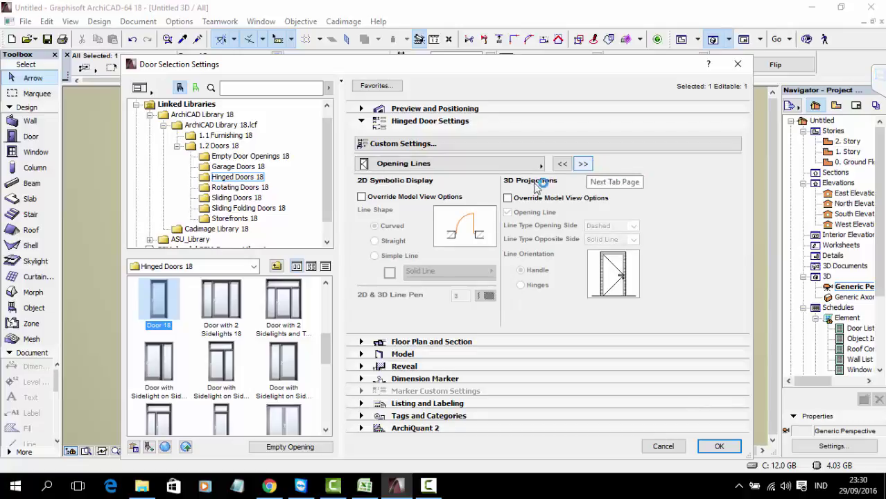
pyautogui.click(408, 198)
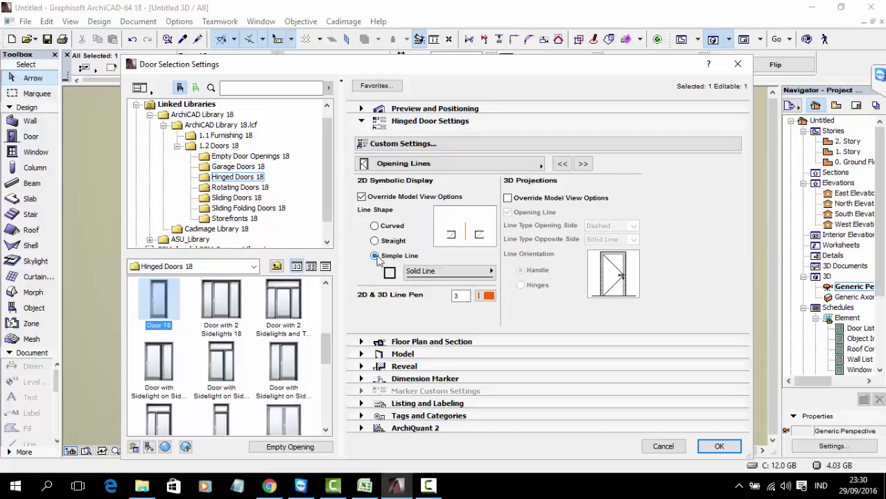
pyautogui.click(375, 226)
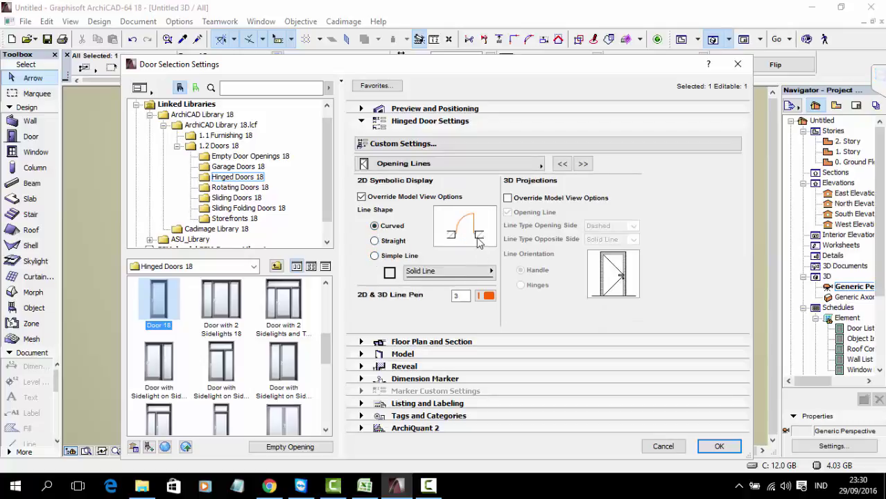
pyautogui.click(464, 272)
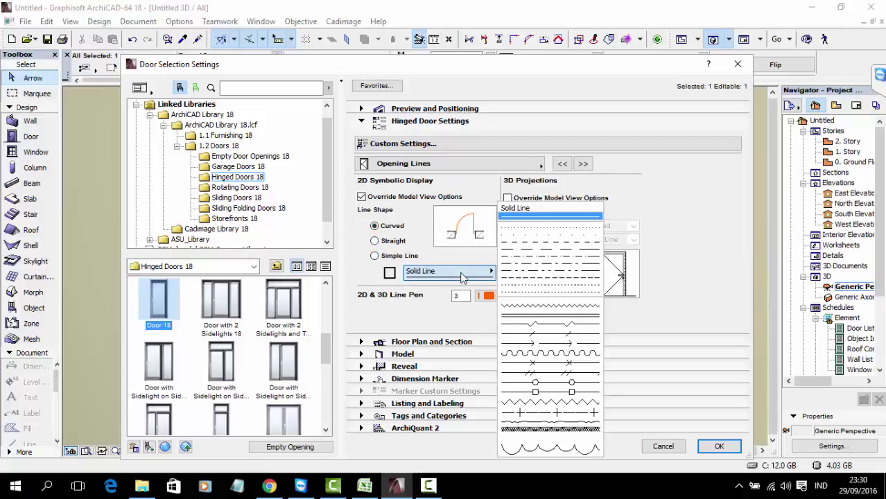
pyautogui.click(546, 279)
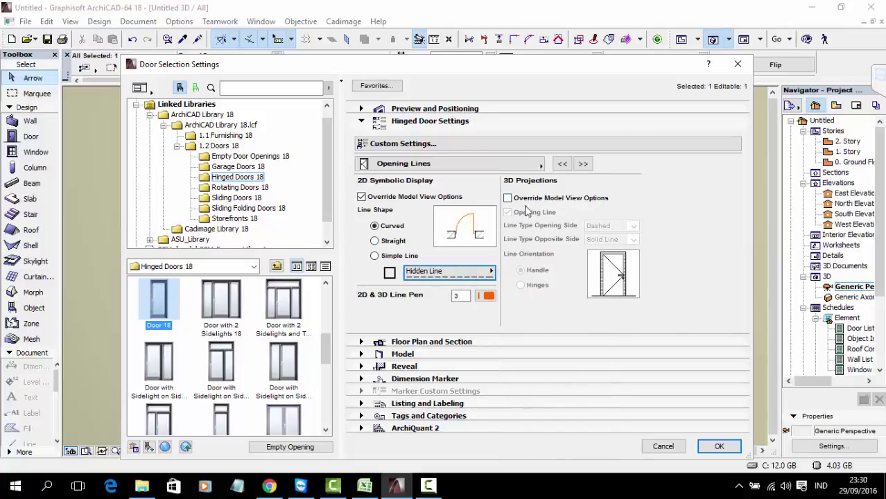
# - Change the door's reveal type to No Reveal in the Reveal Settings
pyautogui.click(583, 165)
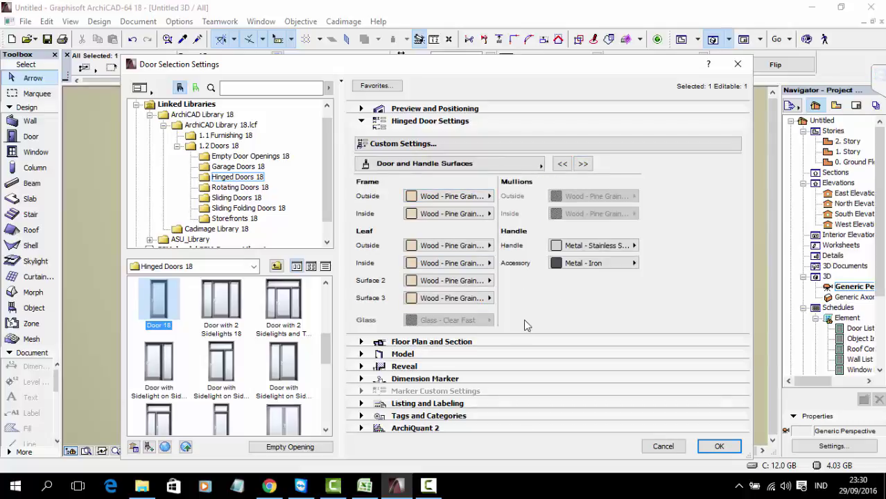
pyautogui.click(586, 165)
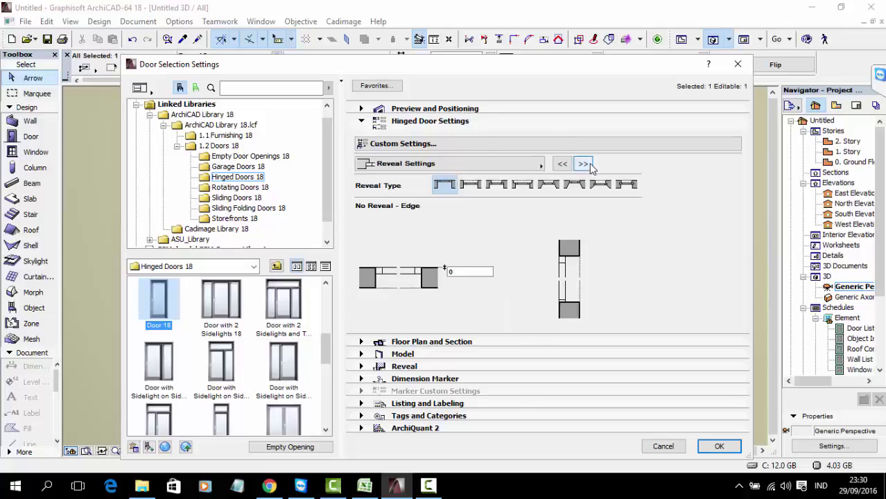
pyautogui.click(458, 271)
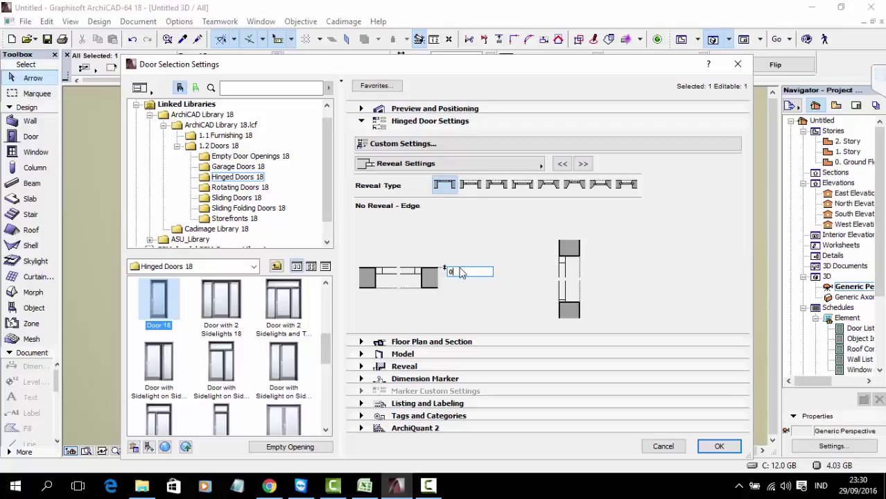
pyautogui.click(472, 187)
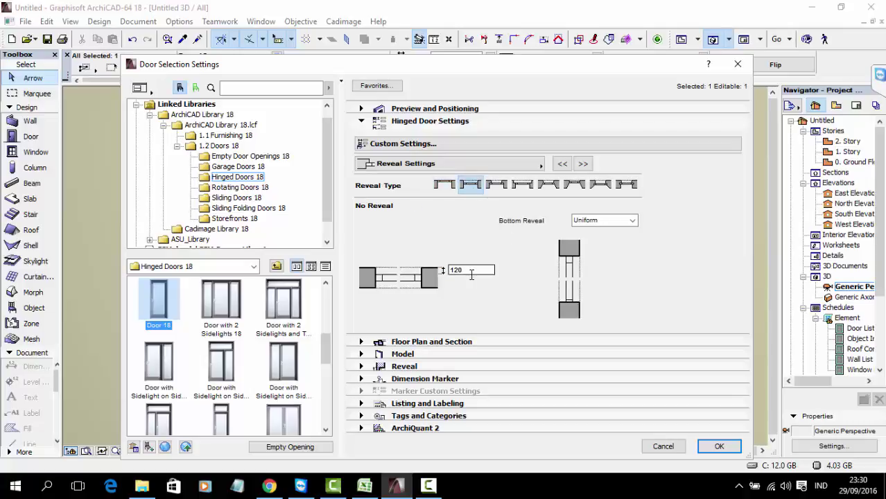
# - Review the door's threshold, outside casing and inside casing settings, toggling the outside casing off and back on
pyautogui.click(582, 165)
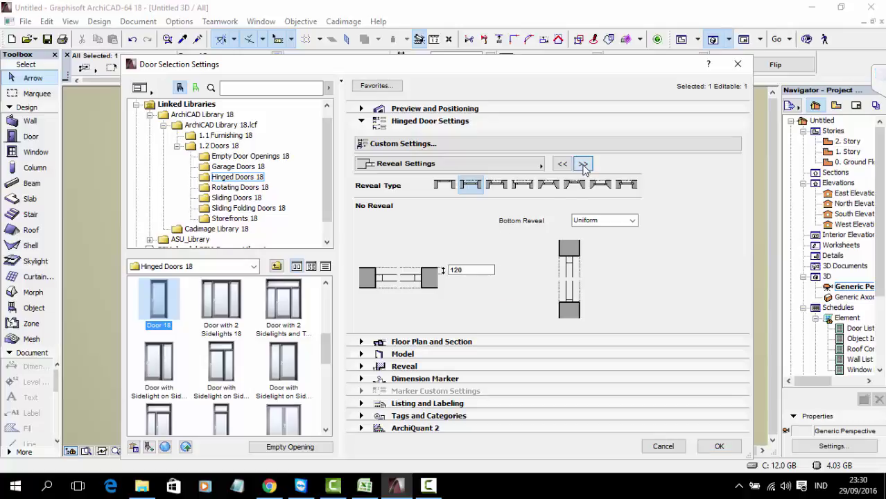
pyautogui.click(583, 165)
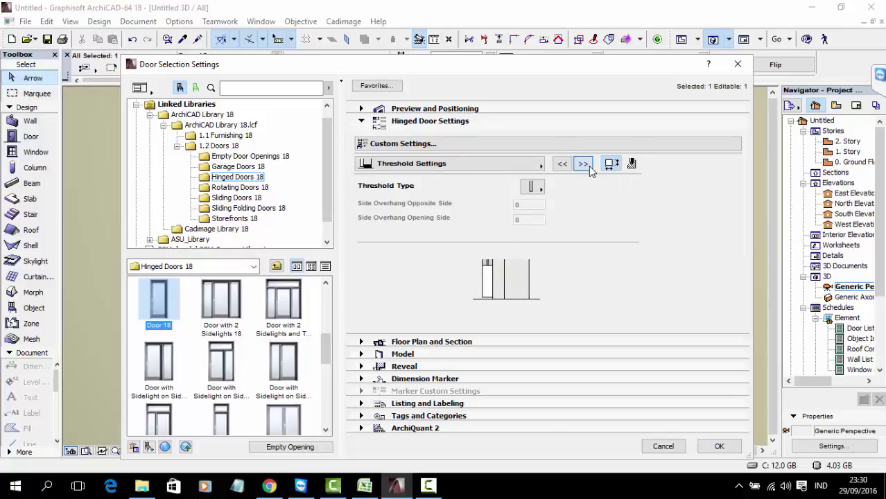
pyautogui.click(587, 166)
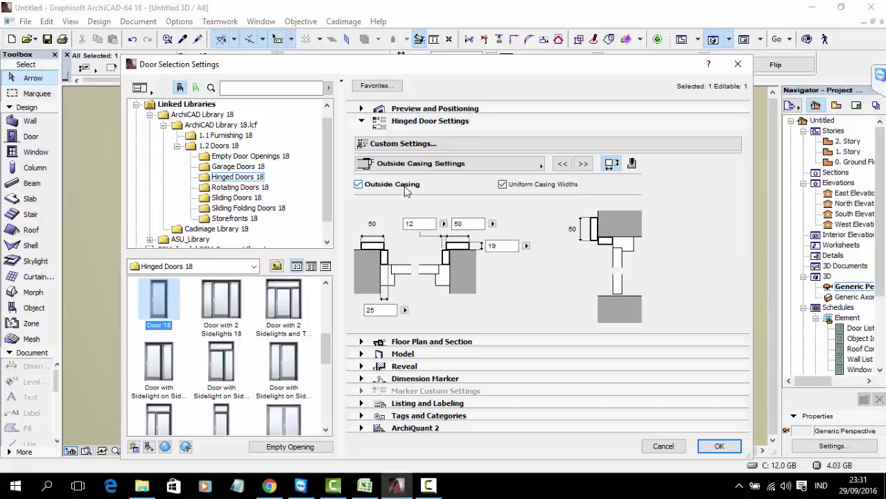
pyautogui.click(358, 185)
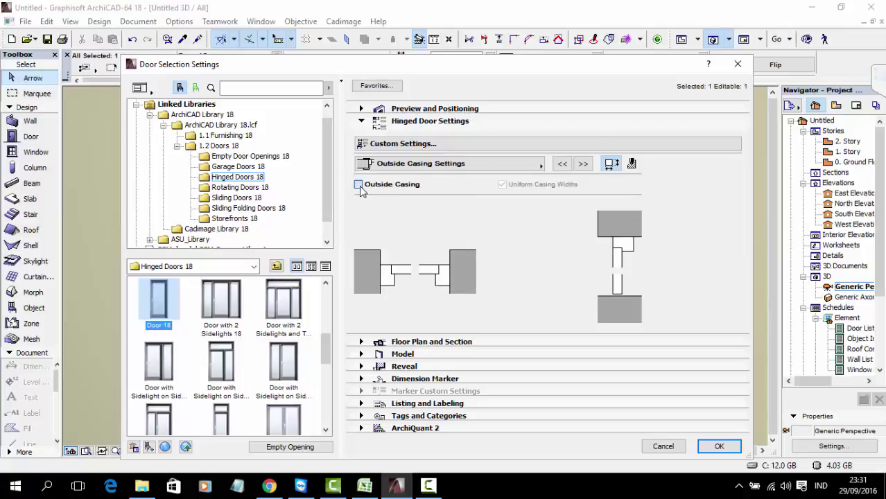
pyautogui.click(358, 184)
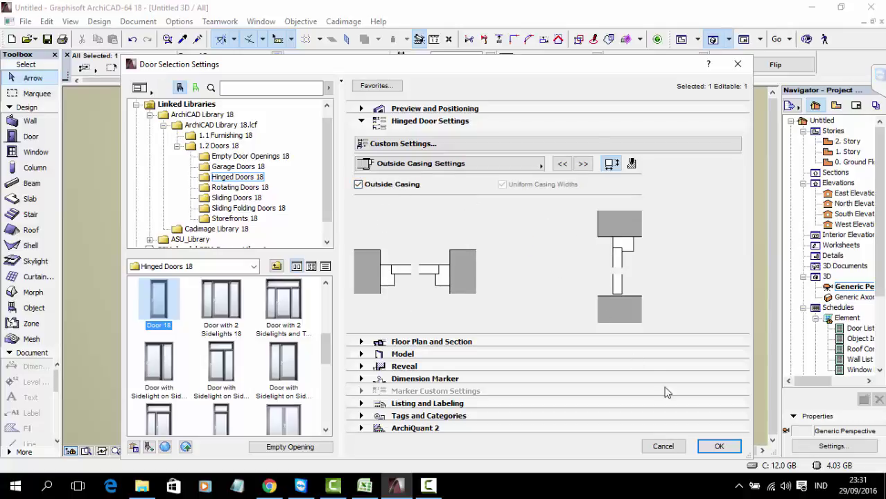
pyautogui.click(583, 164)
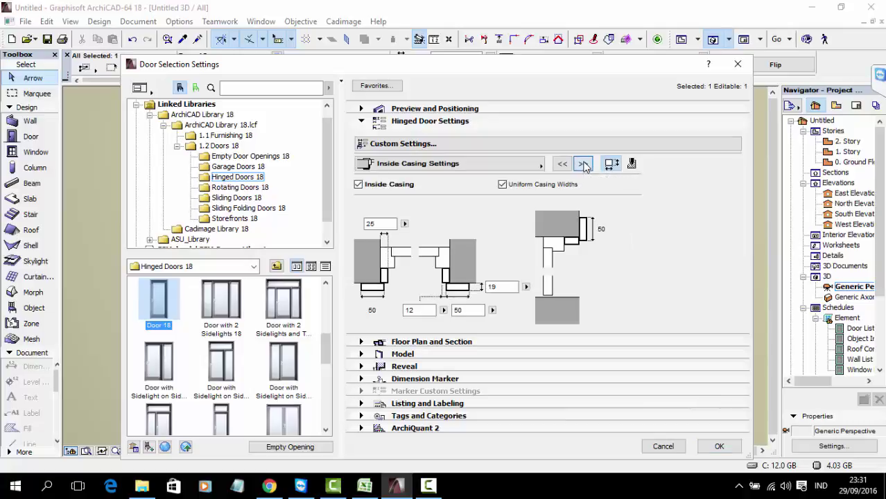
pyautogui.click(582, 163)
# - Try the Over Frame profile in the door's Natural Ventilation settings and return the profile type to None
pyautogui.click(582, 164)
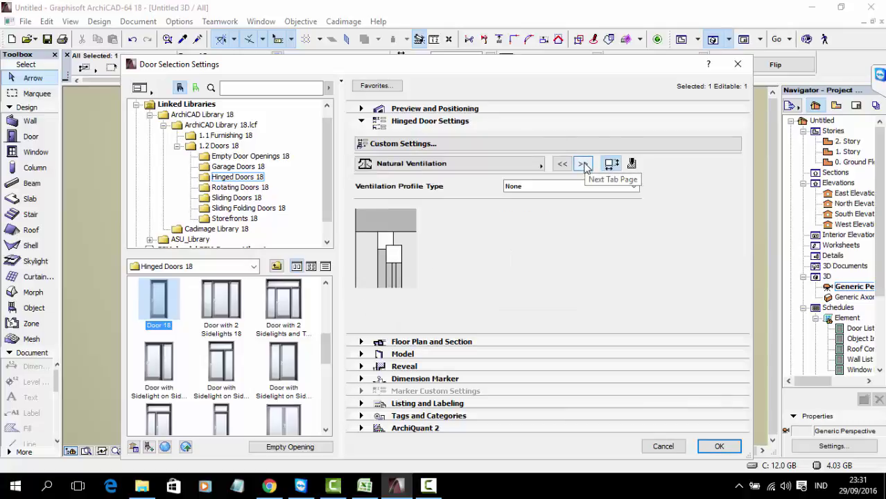
pyautogui.click(557, 187)
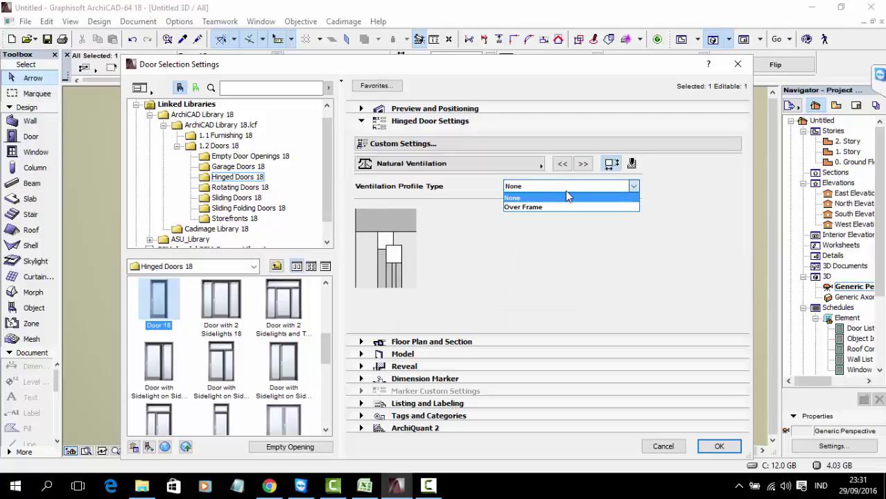
pyautogui.click(603, 207)
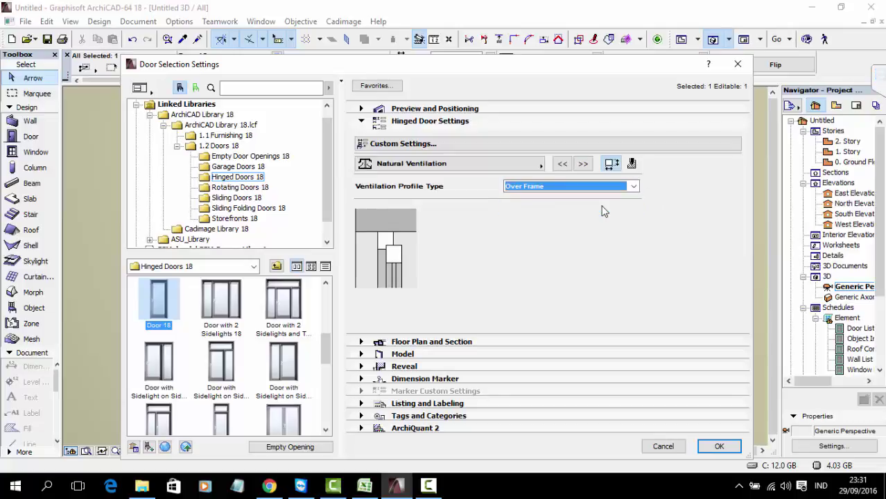
pyautogui.click(543, 188)
pyautogui.click(542, 197)
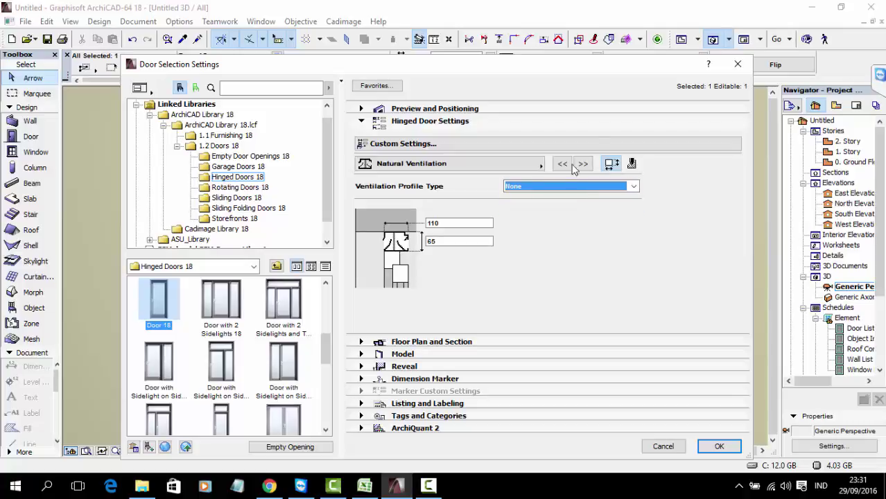
# - Try the Decorative sunshade type, browse its panel styles and return the sunshade type to None
pyautogui.click(583, 164)
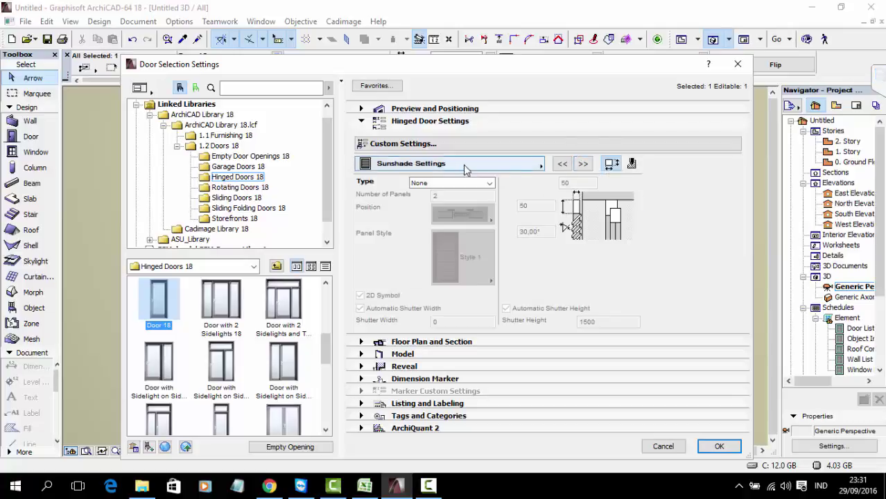
pyautogui.click(474, 183)
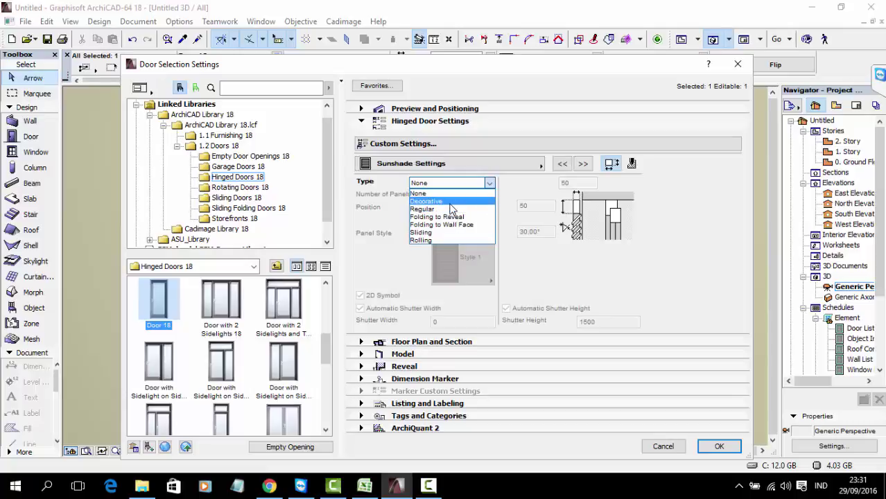
pyautogui.click(450, 202)
pyautogui.click(463, 257)
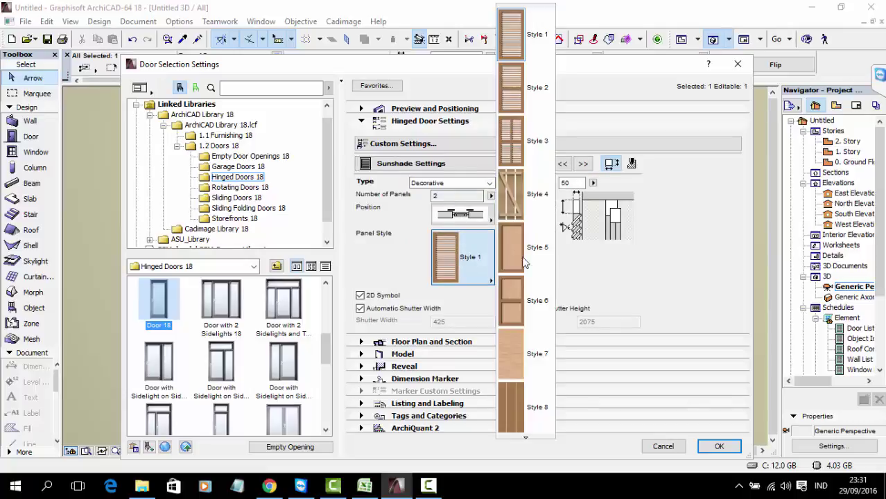
pyautogui.click(627, 270)
pyautogui.click(457, 183)
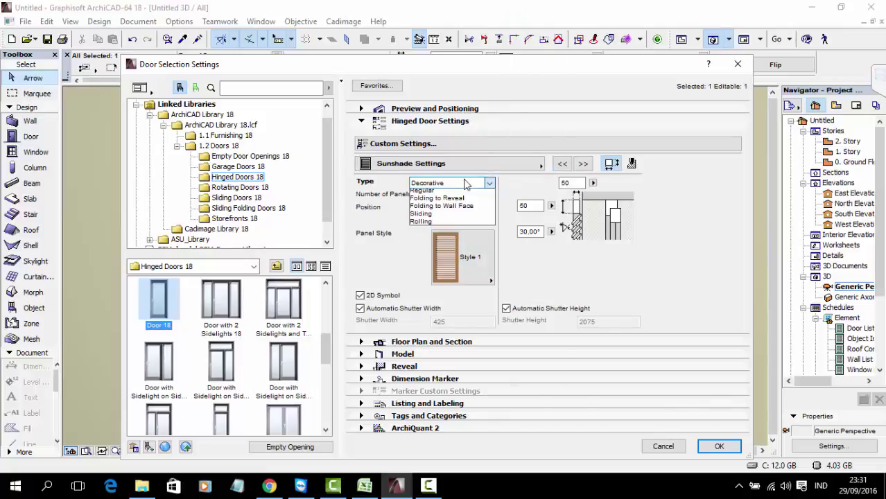
pyautogui.click(443, 194)
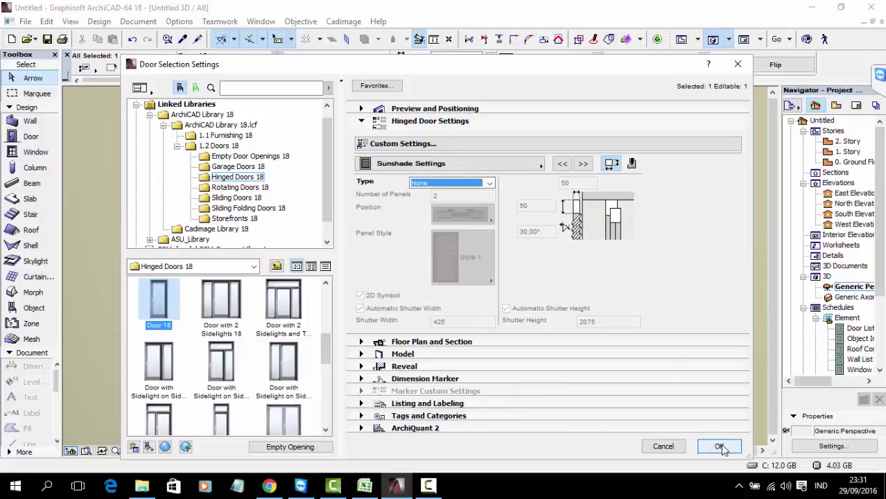
# - Apply the door settings and inspect the open door from different angles in the 3D view
pyautogui.click(583, 163)
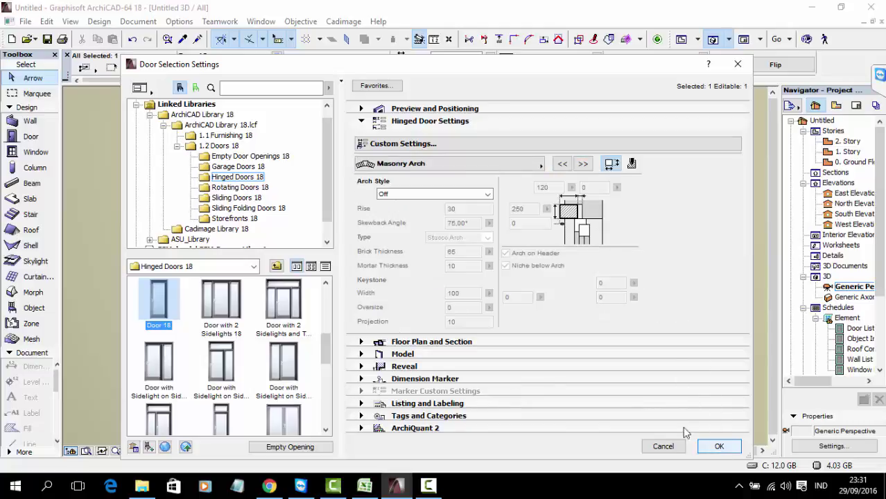
pyautogui.click(719, 446)
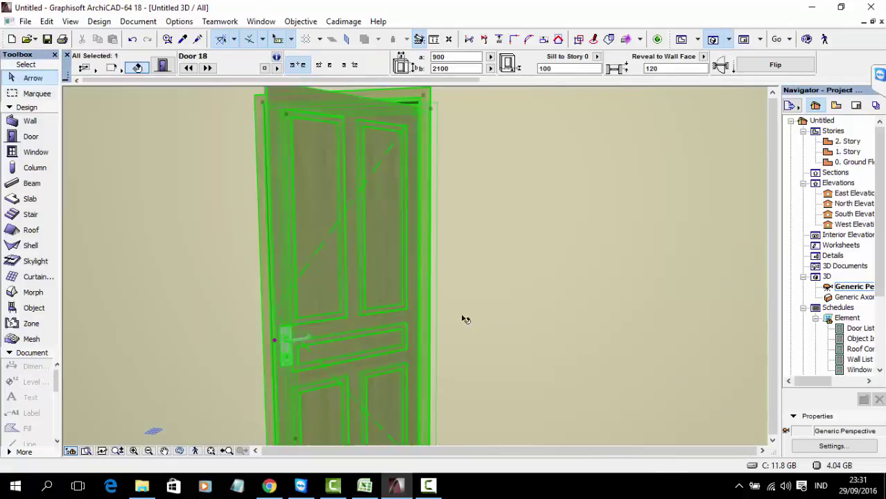
pyautogui.click(465, 318)
pyautogui.keyDown('shift'); pyautogui.moveTo(464, 319); pyautogui.dragTo(503, 212, button='middle'); pyautogui.keyUp('shift')
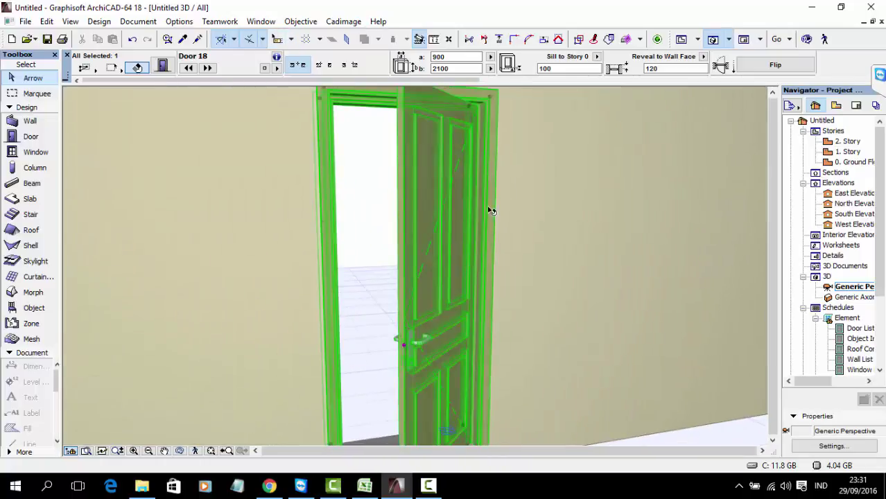
pyautogui.keyDown('shift'); pyautogui.moveTo(463, 251); pyautogui.dragTo(578, 282, button='middle'); pyautogui.keyUp('shift')
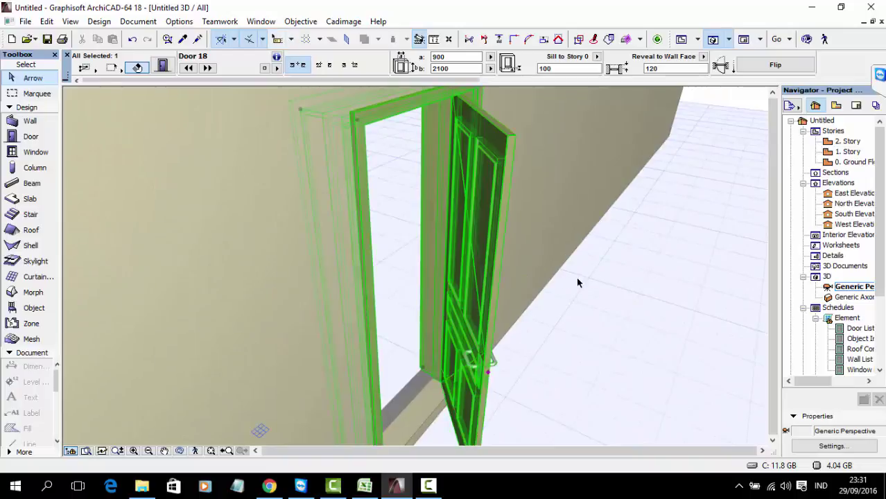
# - Return to the ground floor plan, select the hinged door and open its selection settings
pyautogui.click(582, 362)
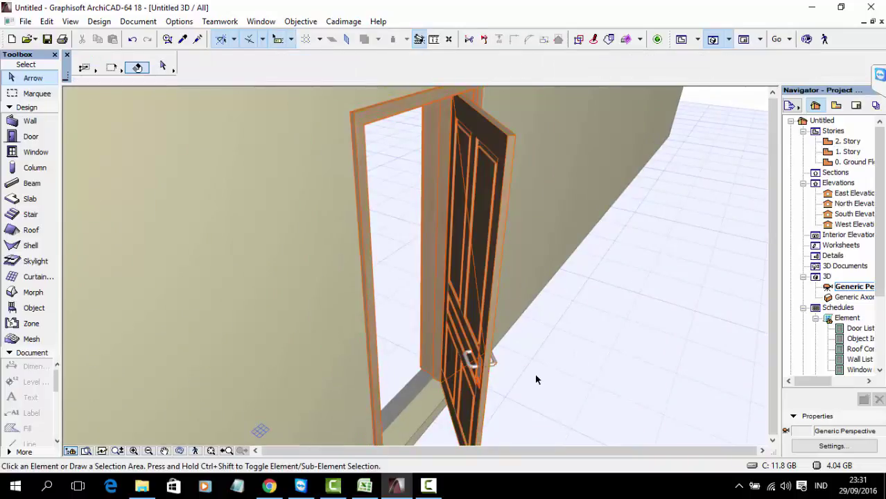
pyautogui.press('F2')
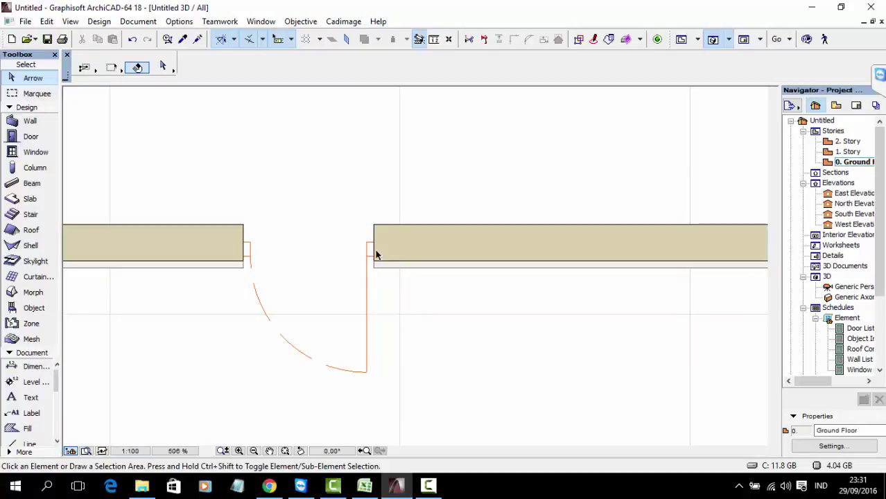
pyautogui.scroll(3, 269, 325)
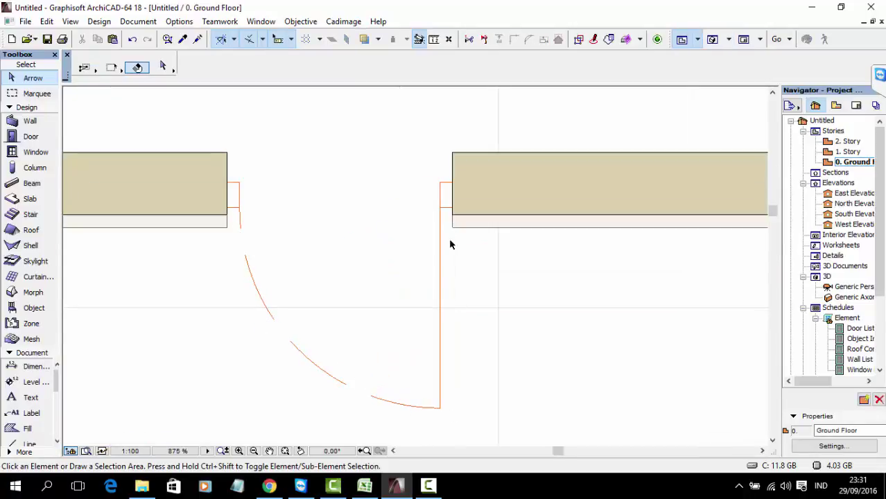
pyautogui.click(444, 190)
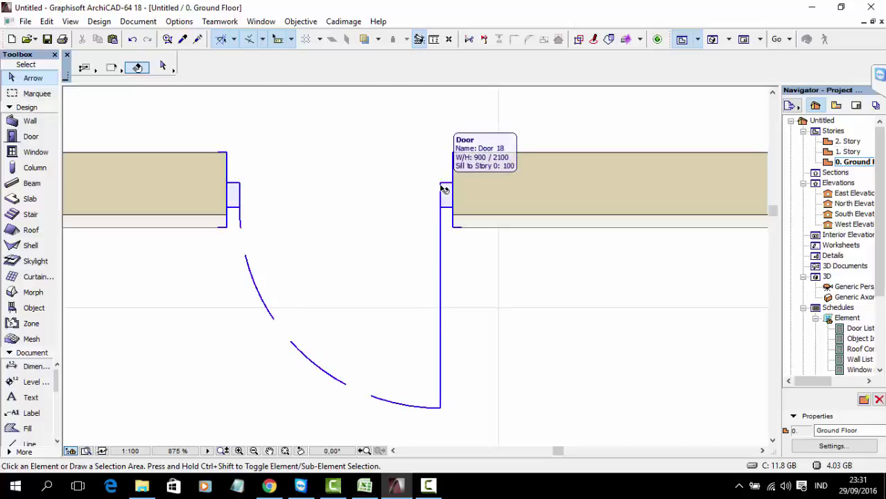
pyautogui.click(455, 163)
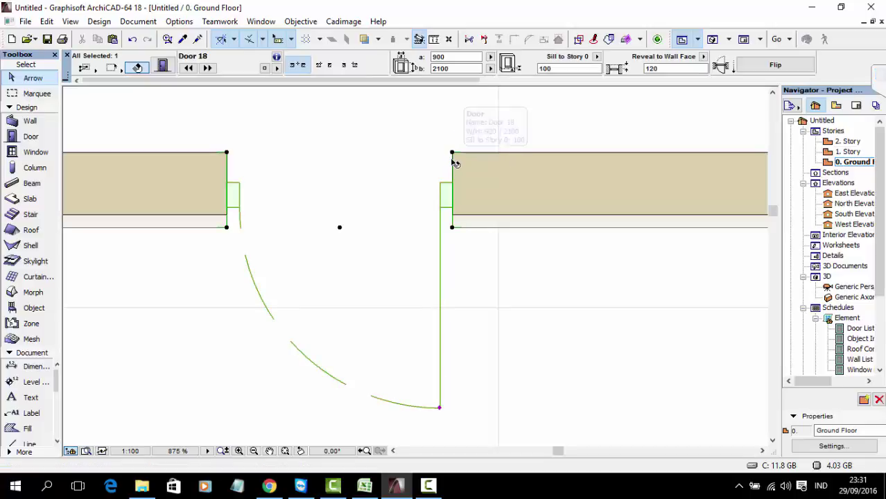
pyautogui.rightClick(452, 163)
pyautogui.click(470, 172)
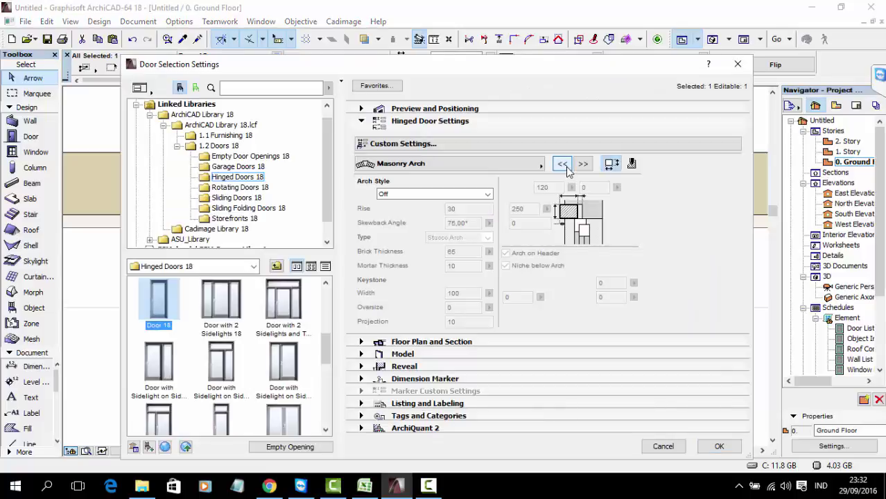
# - Set the door's 3D opening angle to 0° in its opening type and angle settings and apply the change
pyautogui.click(562, 165)
pyautogui.click(565, 166)
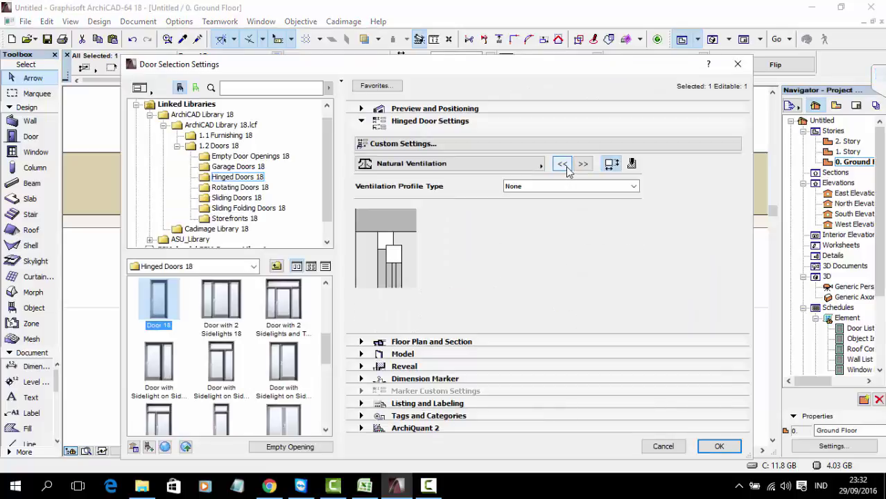
pyautogui.click(565, 167)
pyautogui.click(564, 165)
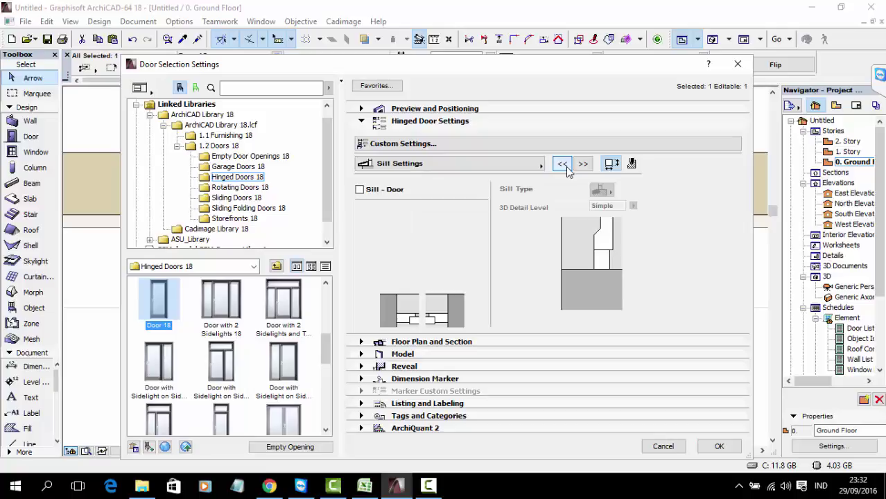
pyautogui.click(563, 166)
pyautogui.click(563, 165)
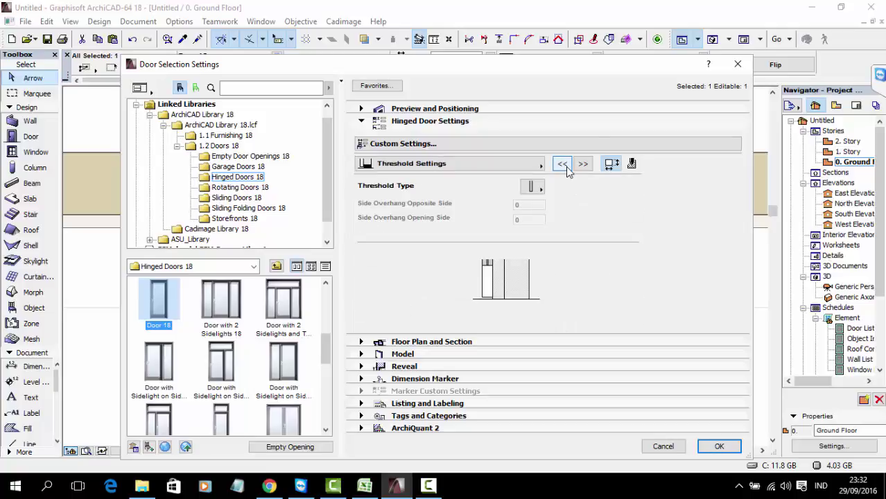
pyautogui.click(563, 165)
pyautogui.click(563, 165)
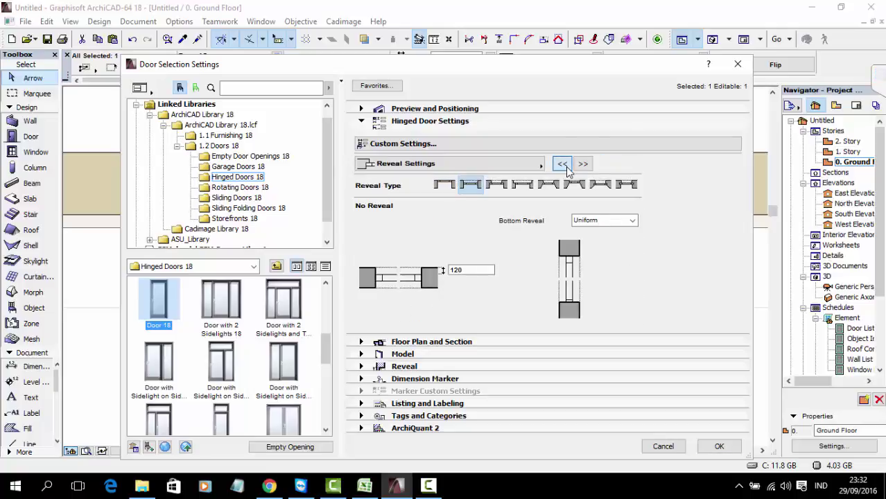
pyautogui.click(563, 165)
pyautogui.click(563, 165)
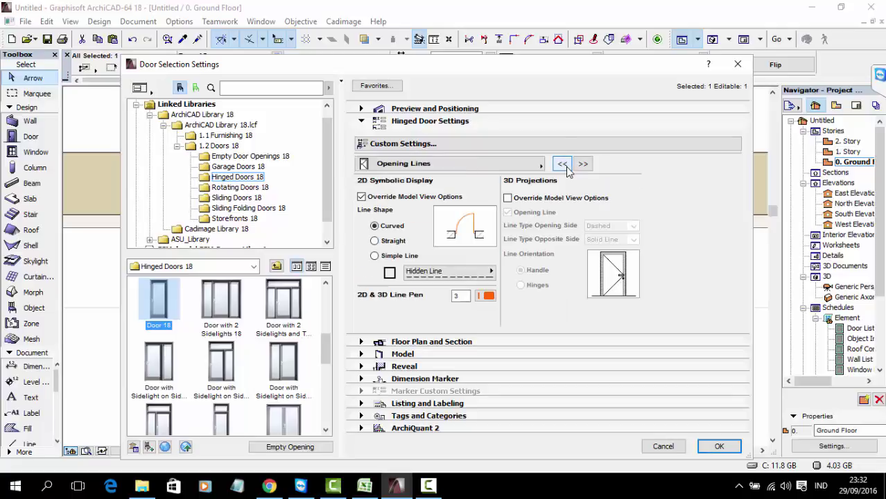
pyautogui.click(562, 165)
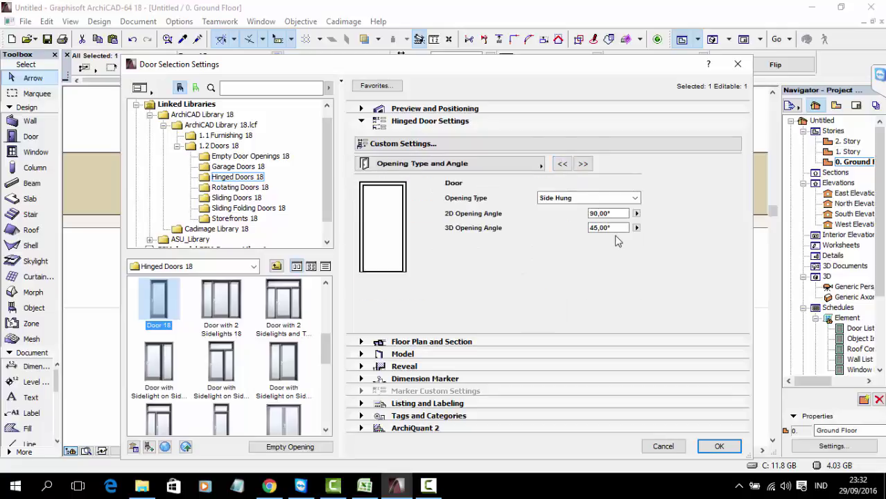
pyautogui.click(609, 228)
pyautogui.write('0')
pyautogui.hotkey('shift', 'Tab')
pyautogui.hotkey('shift', 'Tab')
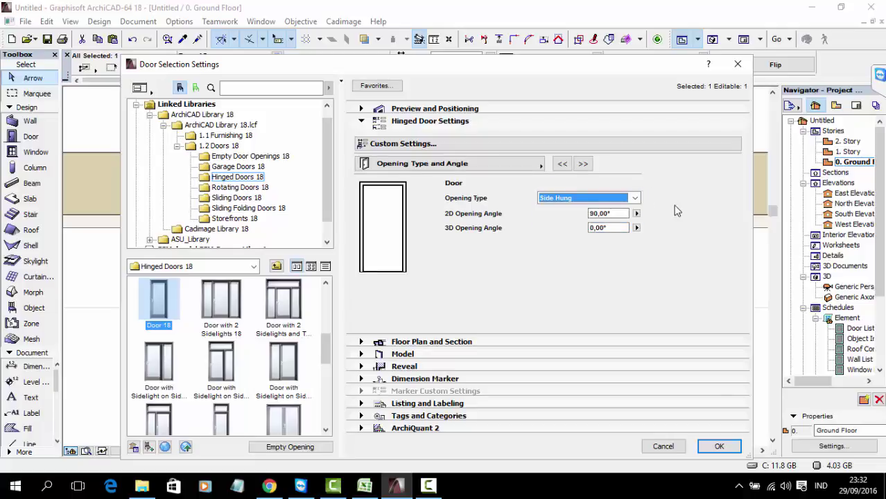
pyautogui.click(714, 444)
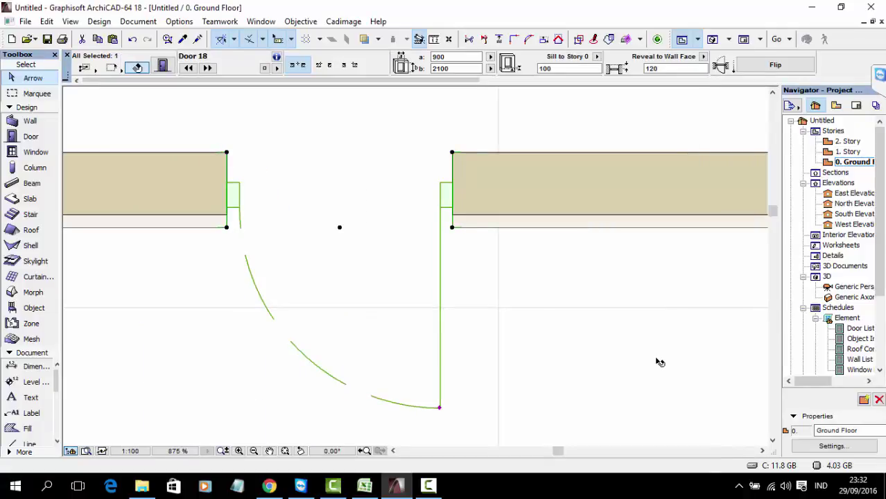
# - Deselect the door, inspect its closed leaf and handle up close in the 3D view, and return to the floor plan
pyautogui.click(403, 264)
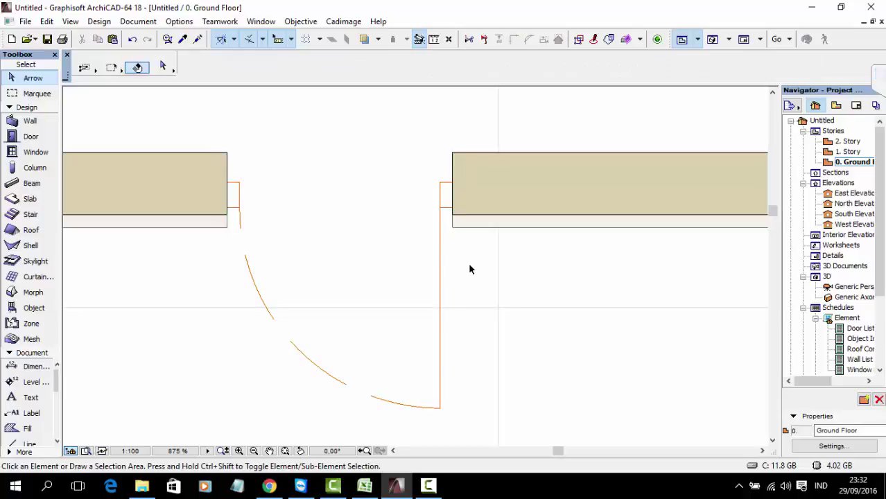
pyautogui.press('F3')
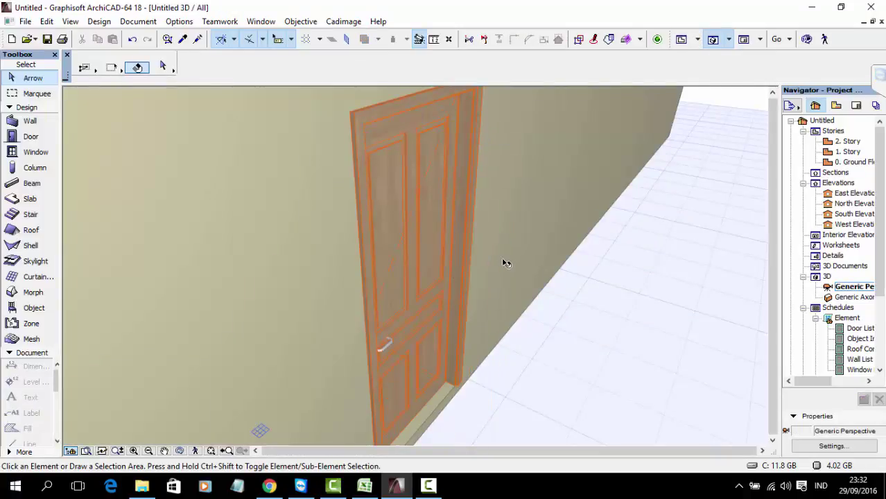
pyautogui.keyDown('shift'); pyautogui.moveTo(504, 260); pyautogui.dragTo(318, 256, button='middle'); pyautogui.keyUp('shift')
pyautogui.scroll(3, 373, 341)
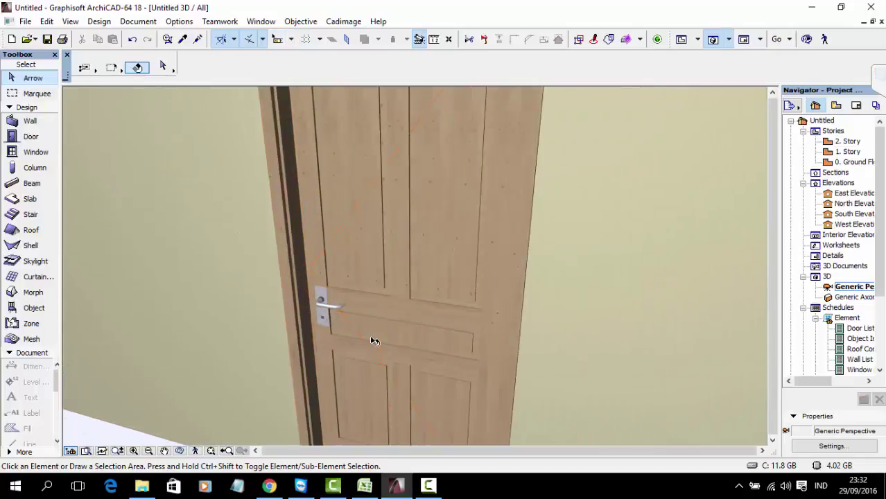
pyautogui.scroll(3, 374, 341)
pyautogui.scroll(-1, 374, 340)
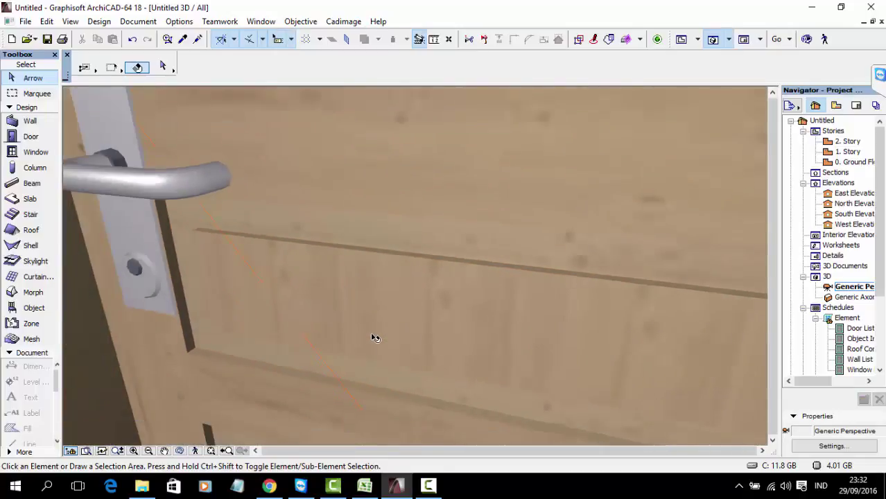
pyautogui.scroll(-5, 373, 338)
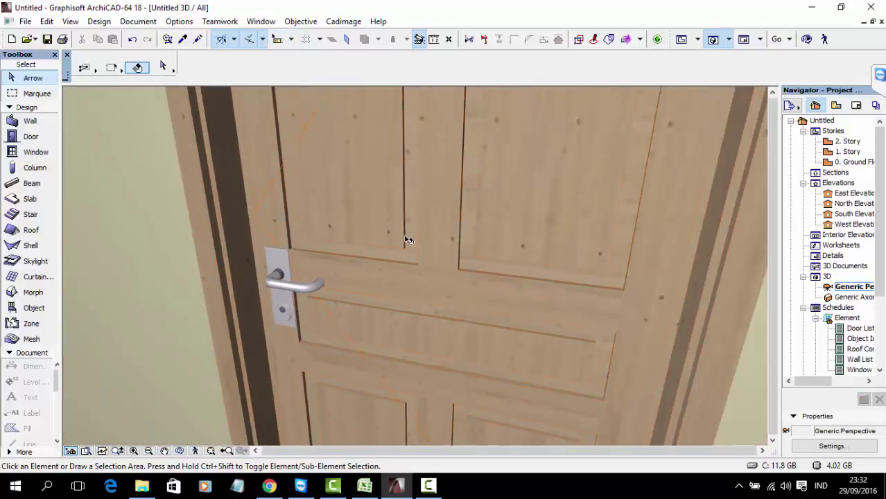
pyautogui.press('F2')
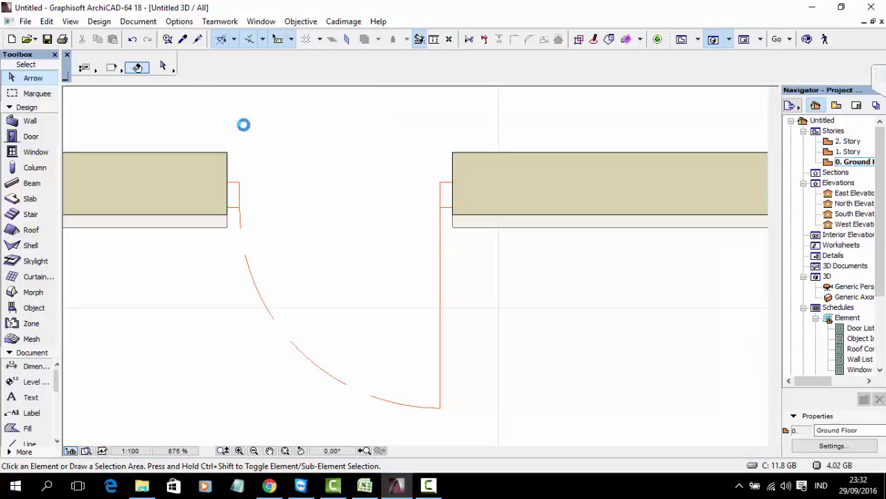
# - Turn on the Bold Cut Lines on-screen display and examine the wall and door outlines in the floor plan
pyautogui.click(137, 23)
pyautogui.moveTo(71, 21)
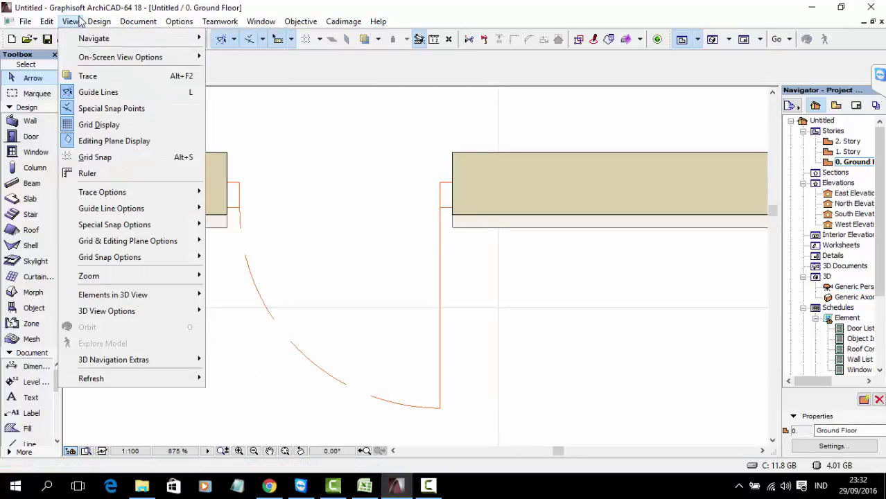
pyautogui.moveTo(103, 43)
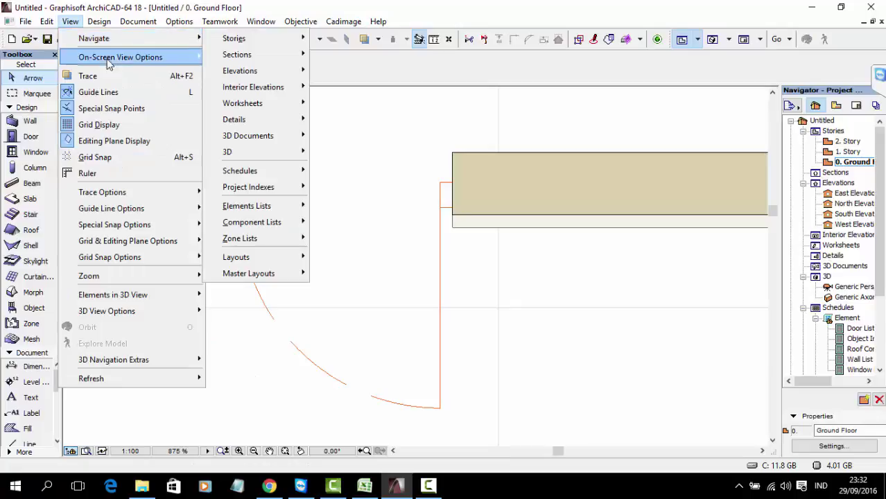
pyautogui.moveTo(121, 298)
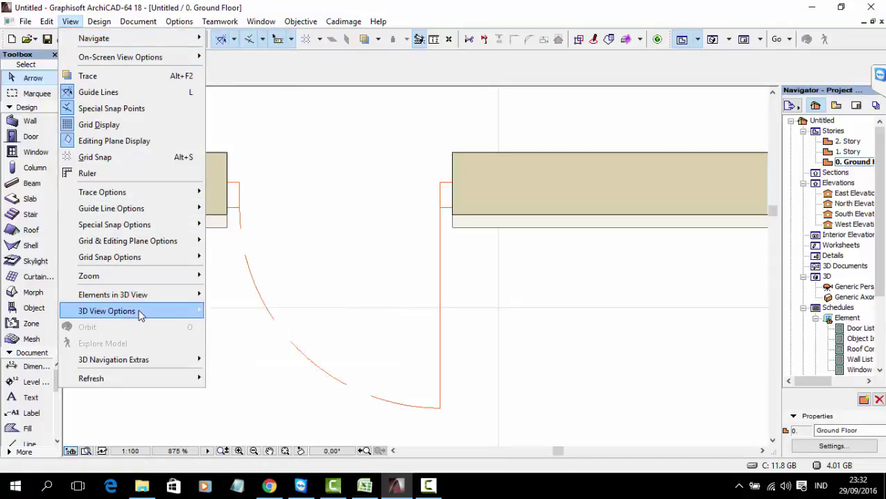
pyautogui.moveTo(140, 314)
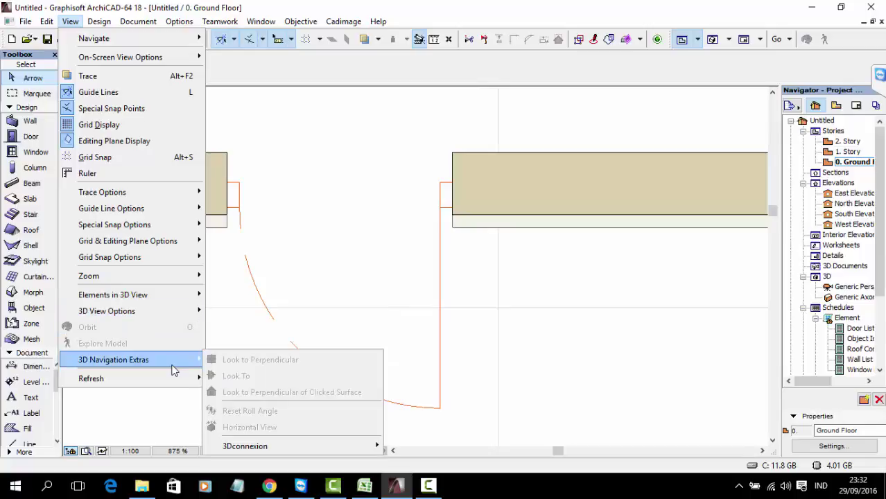
pyautogui.moveTo(143, 62)
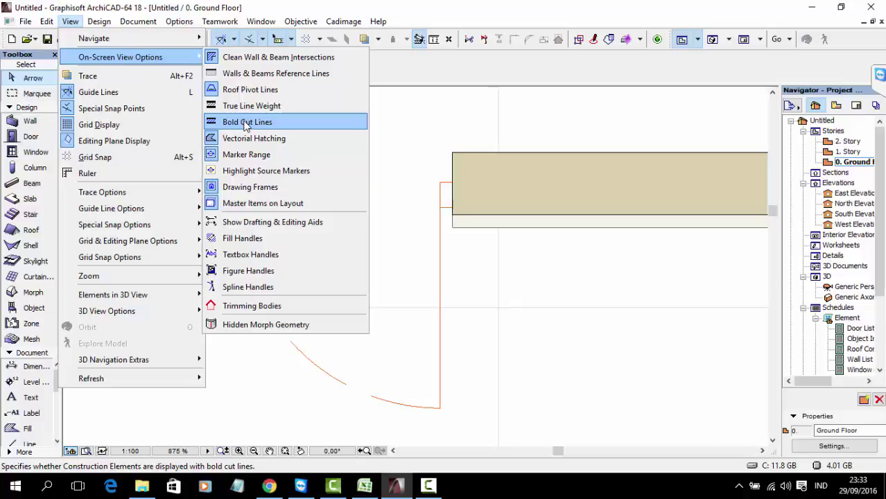
pyautogui.click(246, 124)
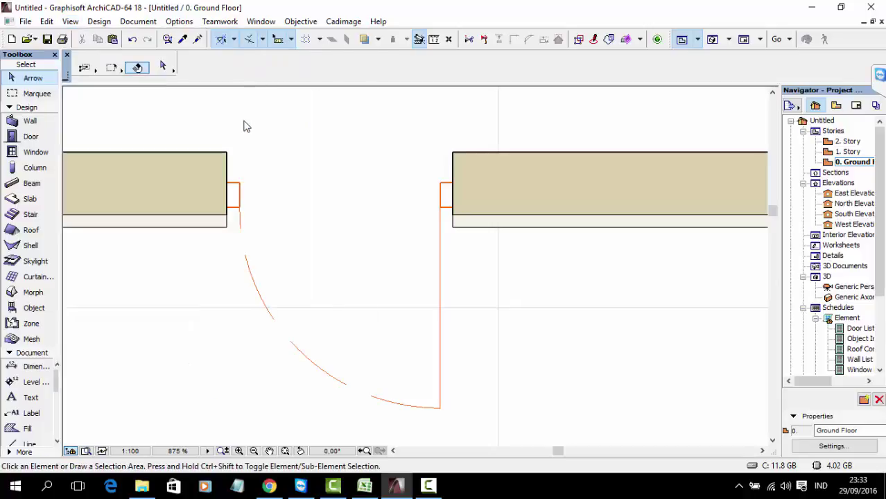
pyautogui.scroll(2, 490, 164)
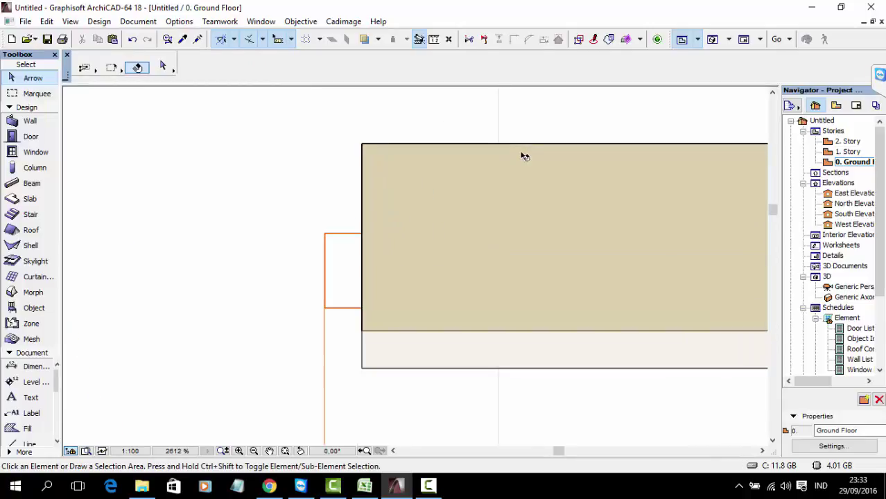
pyautogui.scroll(-2, 524, 156)
# - Turn off Bold Cut Lines and check the wall outline beside the door opening up close
pyautogui.click(75, 21)
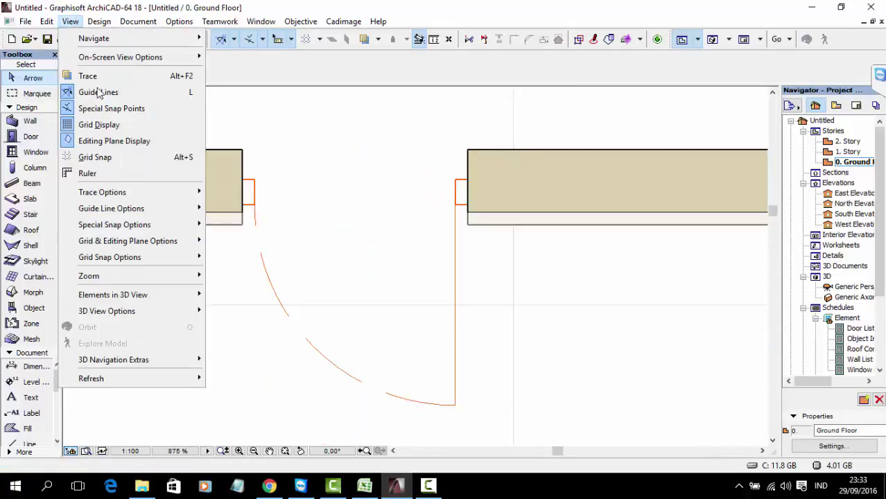
pyautogui.moveTo(111, 58)
pyautogui.click(237, 114)
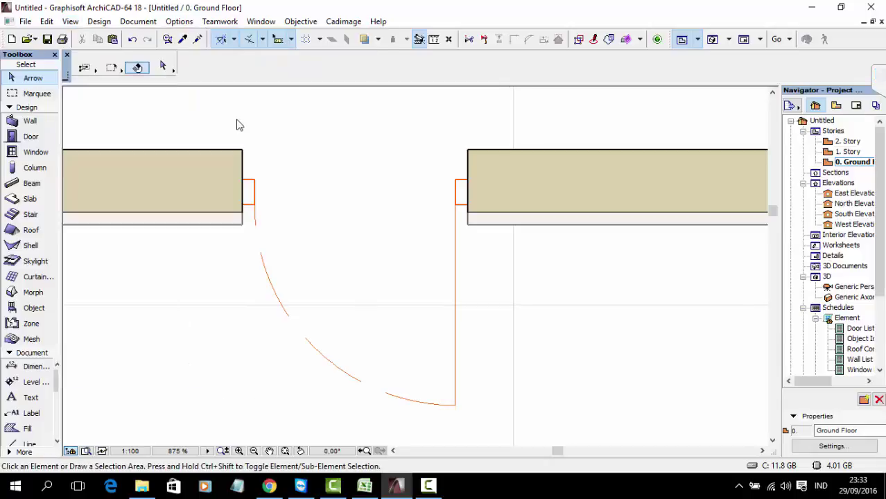
pyautogui.scroll(4, 447, 154)
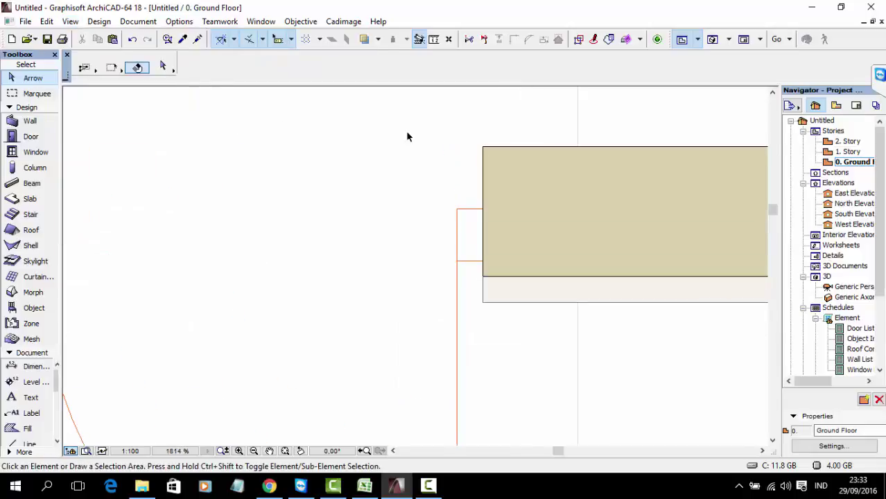
# - Turn on the True Line Weight on-screen display and examine the wall and door lines in the floor plan
pyautogui.click(99, 22)
pyautogui.moveTo(70, 22)
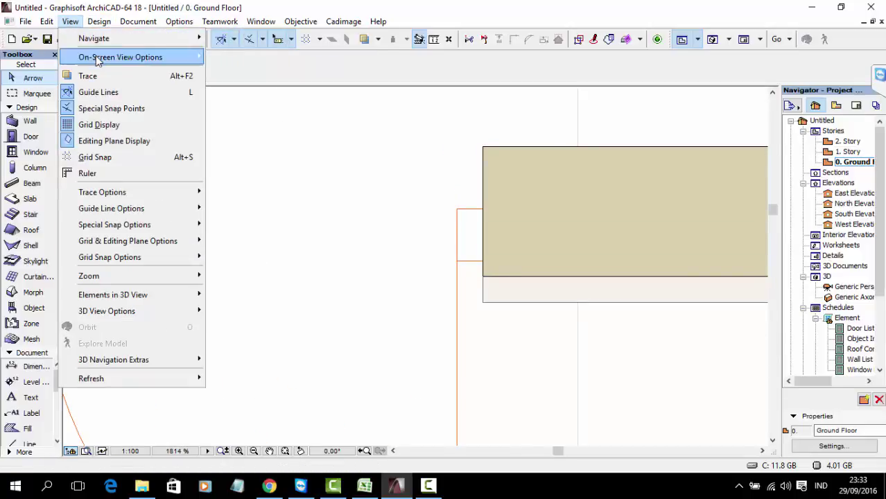
pyautogui.moveTo(113, 57)
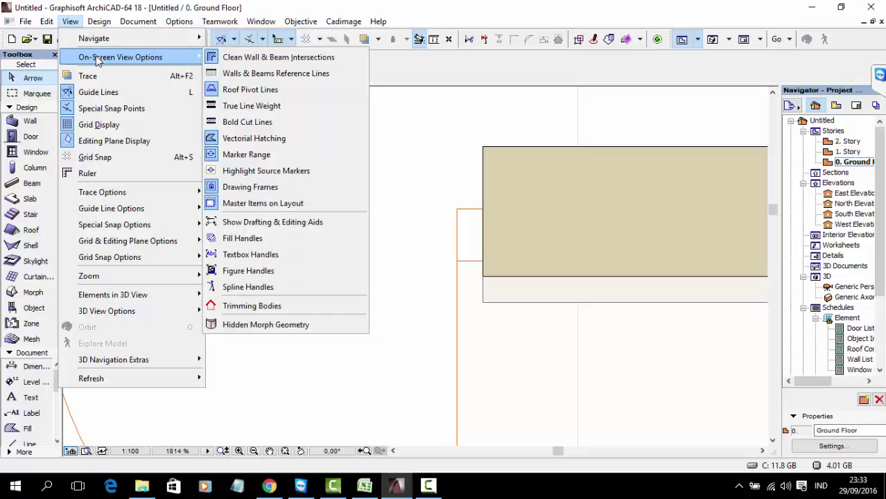
pyautogui.click(244, 106)
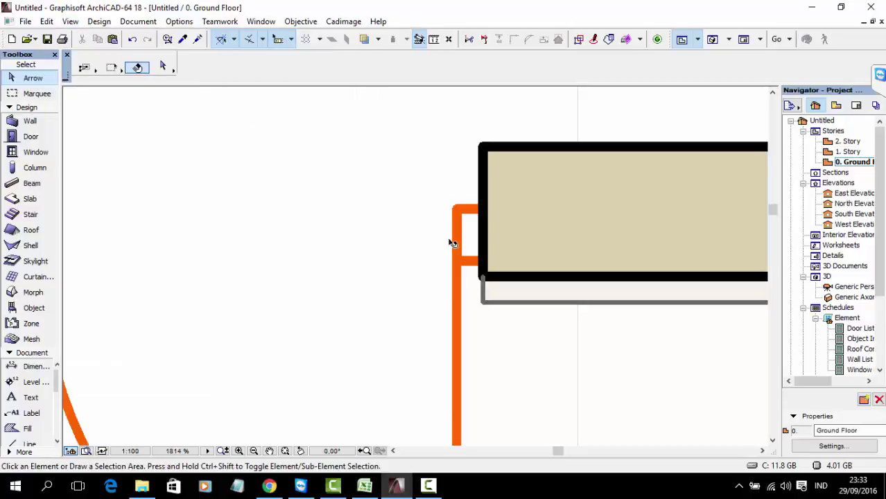
pyautogui.scroll(-3, 450, 243)
pyautogui.moveTo(444, 276); pyautogui.dragTo(617, 223, button='middle')
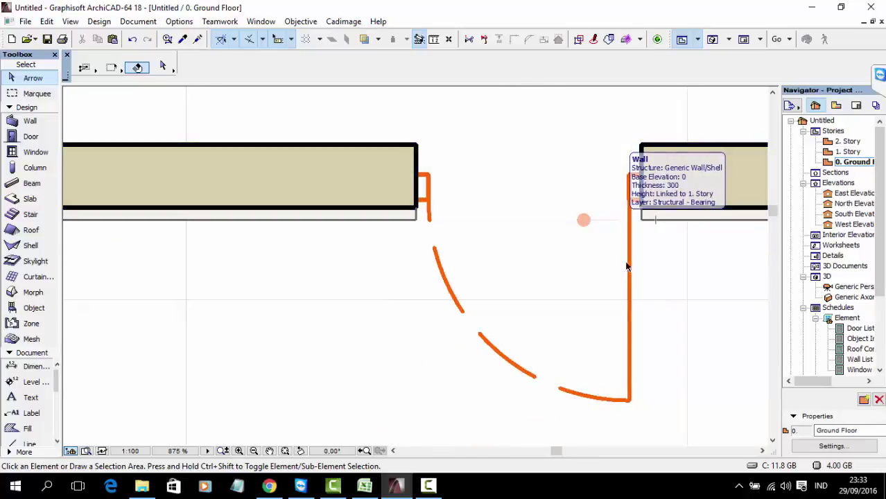
pyautogui.moveTo(628, 265); pyautogui.dragTo(562, 290, button='middle')
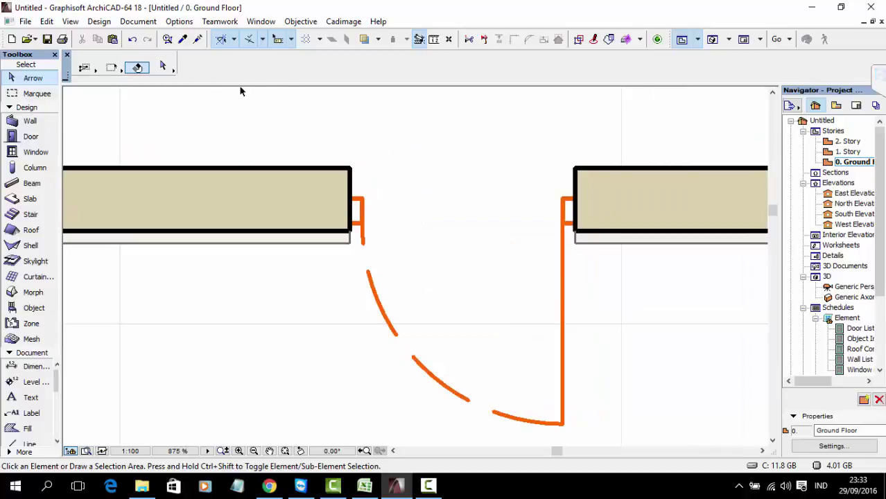
# - Turn off the True Line Weight on-screen display and check the thin wall and door lines in the floor plan
pyautogui.click(72, 21)
pyautogui.moveTo(111, 57)
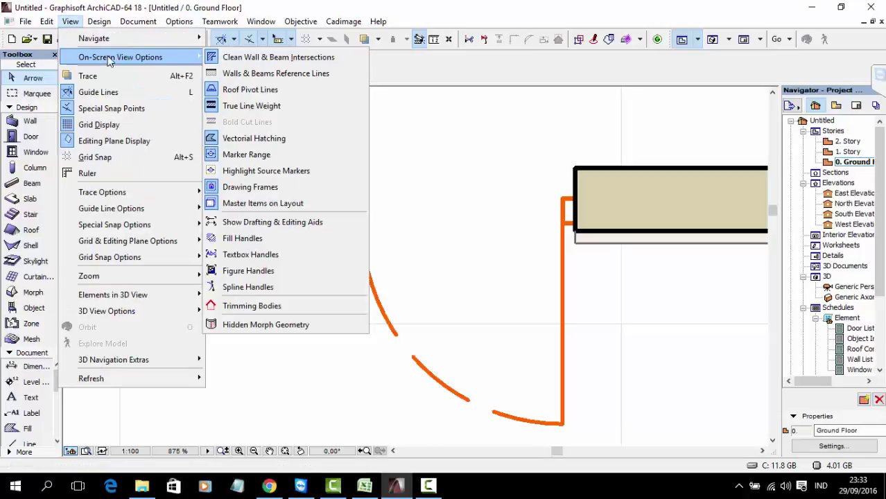
pyautogui.click(257, 108)
pyautogui.moveTo(538, 237); pyautogui.dragTo(425, 249, button='middle')
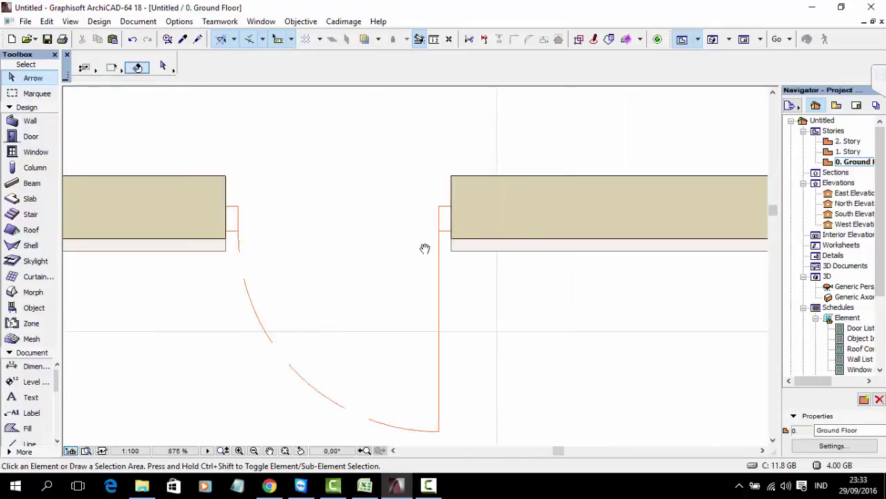
# - Toggle True Line Weight on and back off to compare the floor plan's line thickness
pyautogui.click(70, 22)
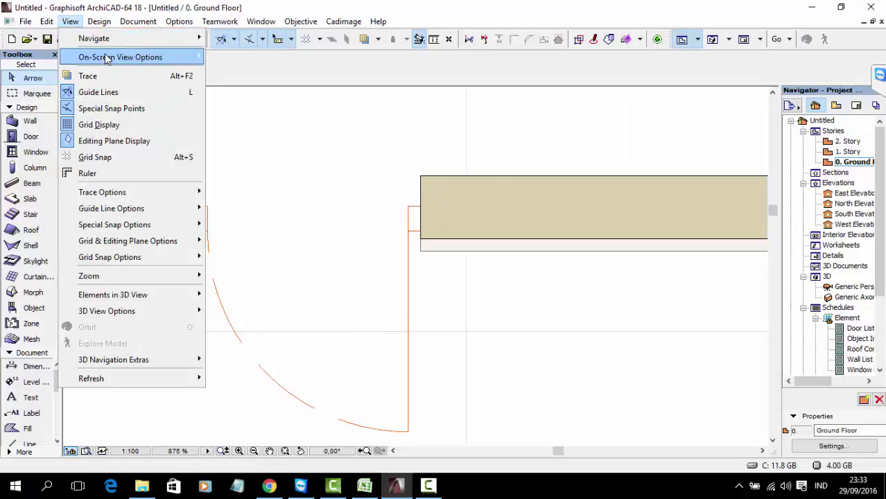
pyautogui.moveTo(107, 59)
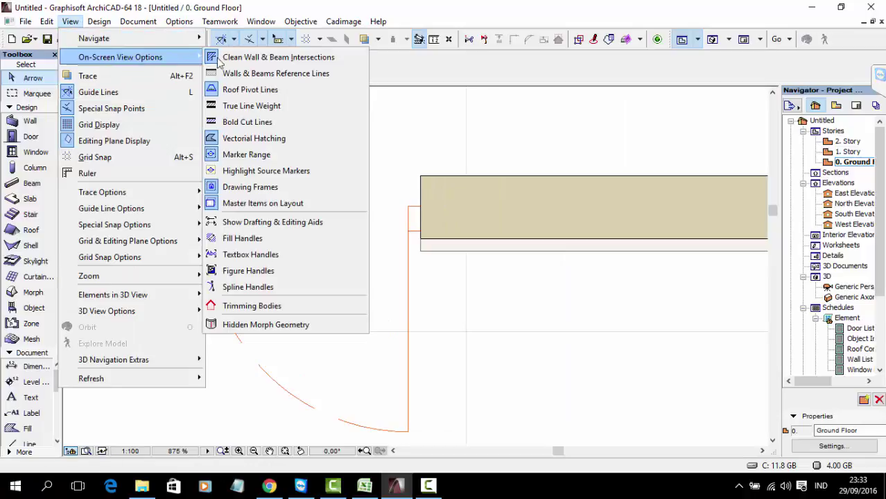
pyautogui.click(236, 108)
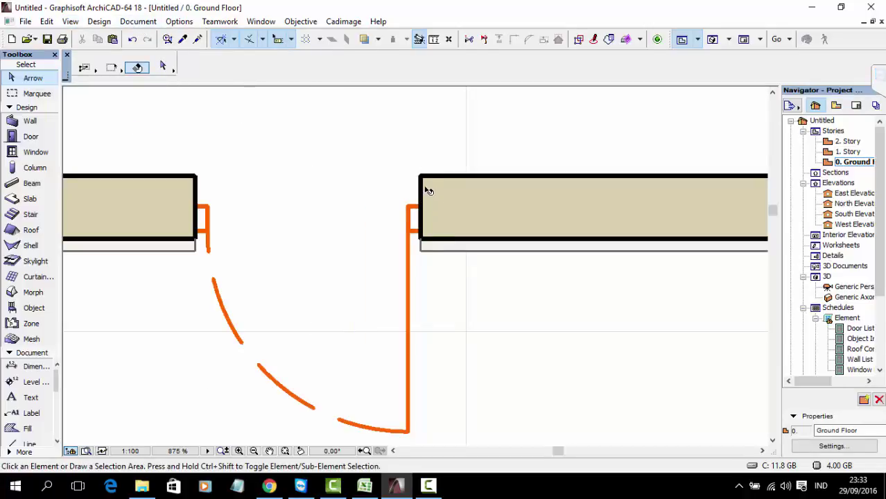
pyautogui.click(70, 21)
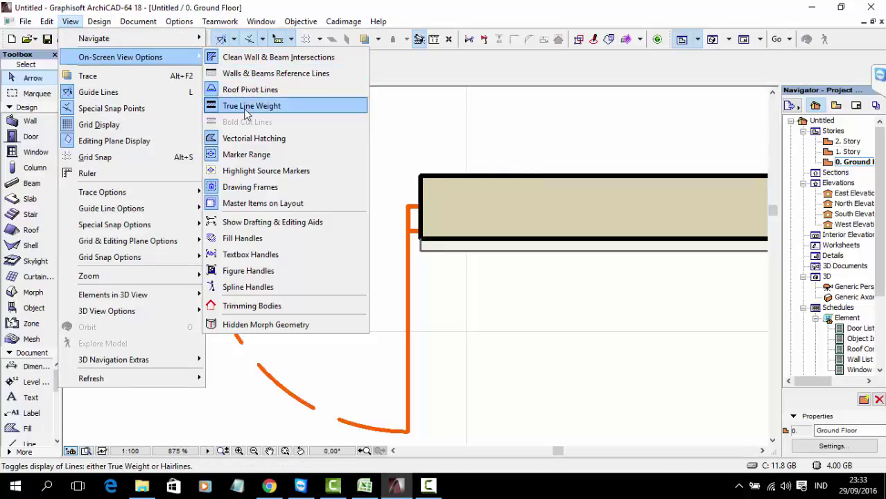
pyautogui.click(240, 107)
# - Examine the pen weight setting of the 03 Architectural 100 pen set in Pens and Colors, and close it without changes
pyautogui.click(179, 21)
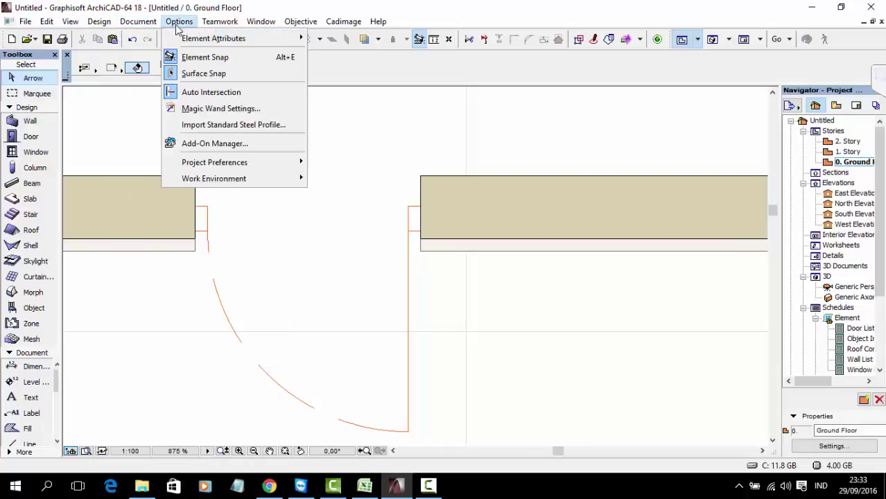
pyautogui.moveTo(180, 40)
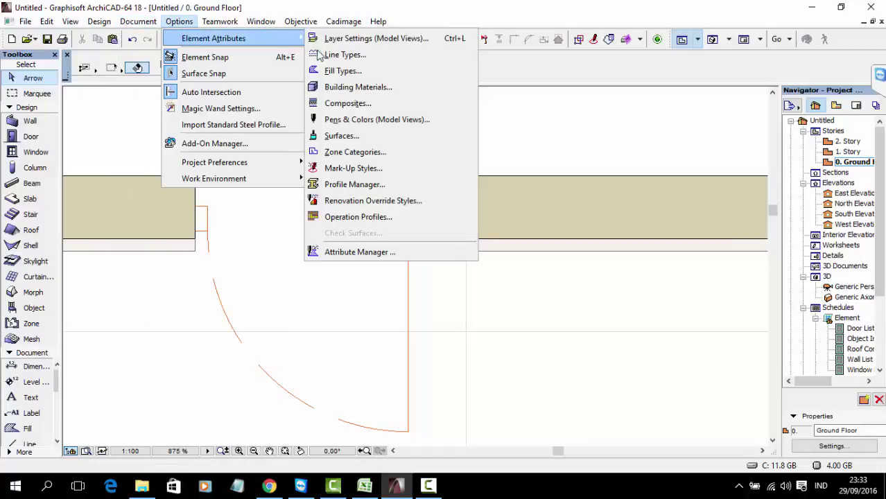
pyautogui.click(342, 123)
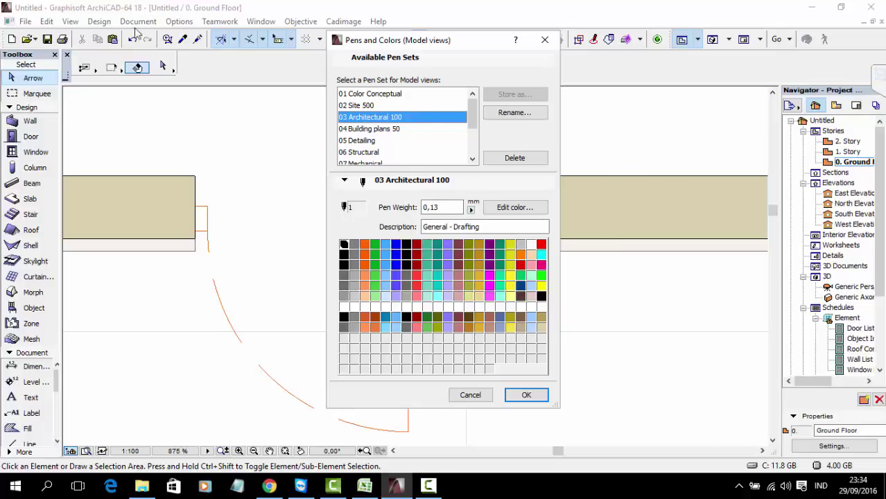
pyautogui.click(447, 207)
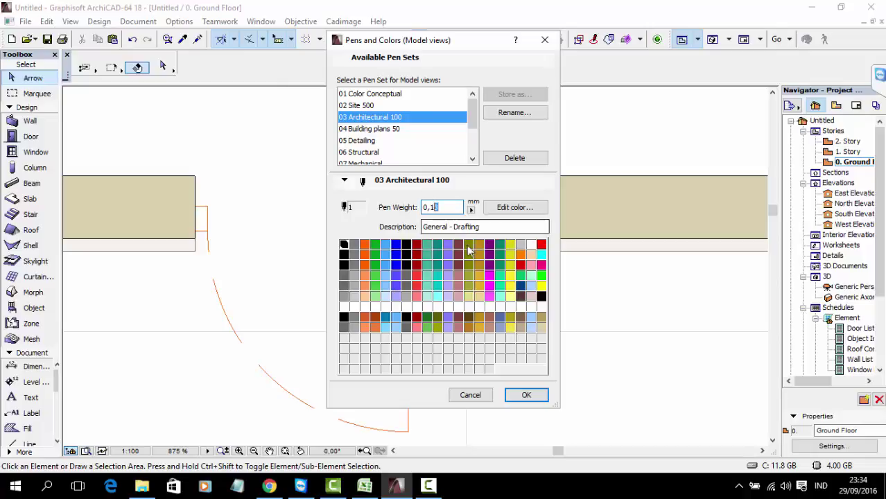
pyautogui.click(471, 395)
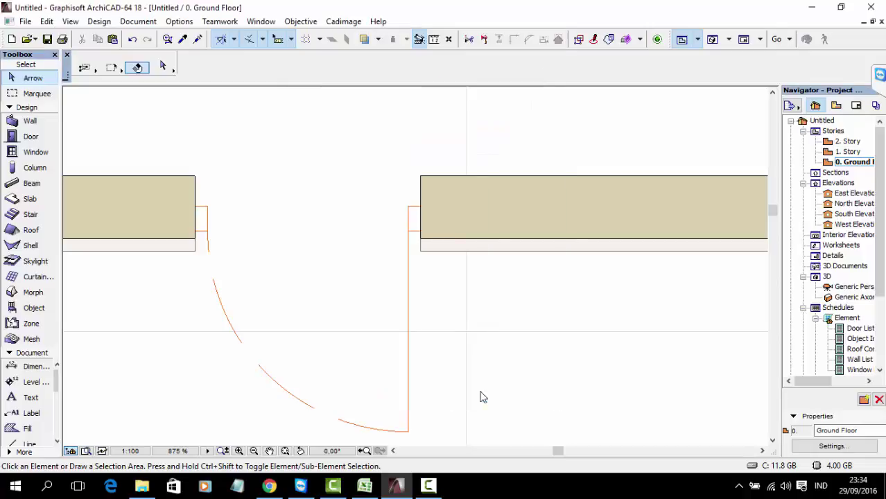
pyautogui.click(70, 21)
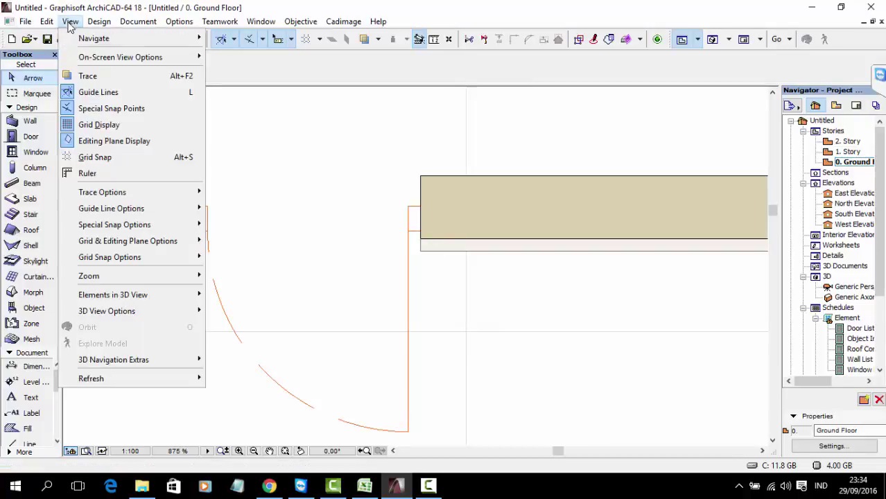
pyautogui.moveTo(93, 57)
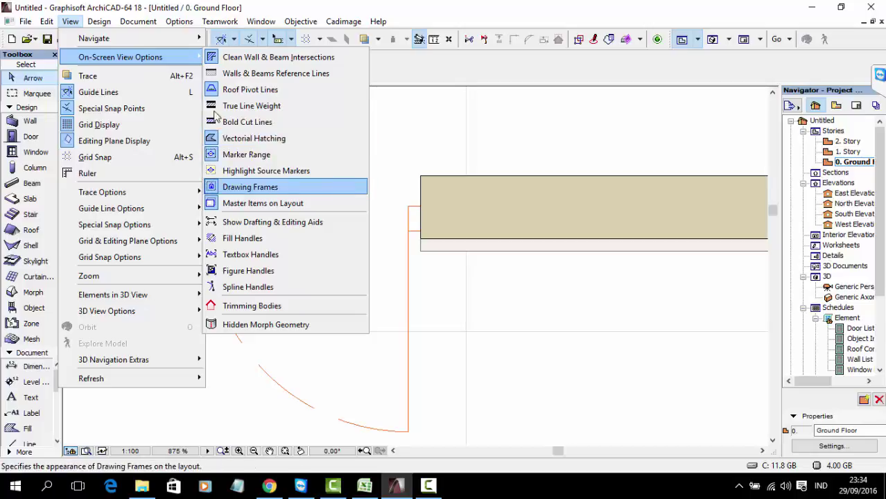
pyautogui.moveTo(102, 28)
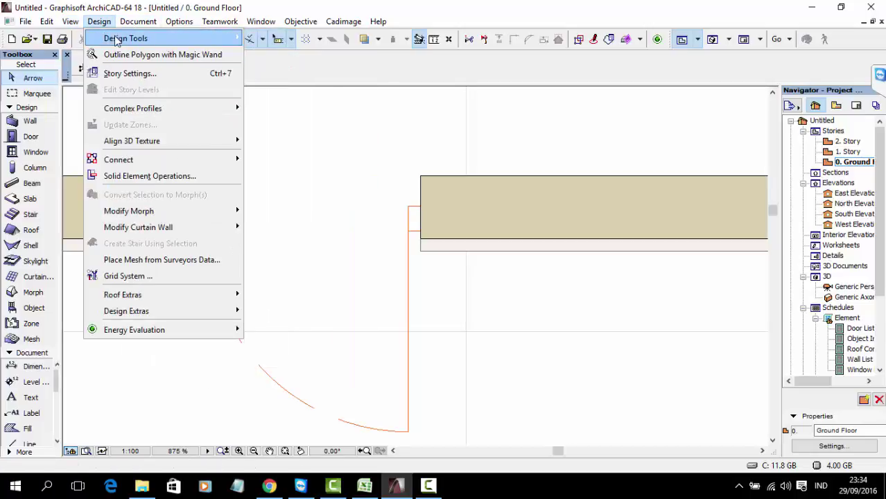
pyautogui.moveTo(123, 39)
pyautogui.moveTo(179, 22)
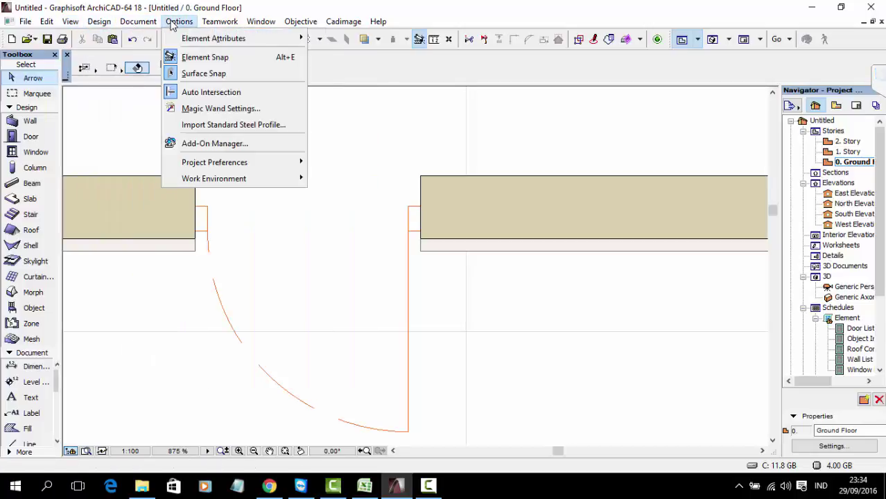
pyautogui.moveTo(212, 38)
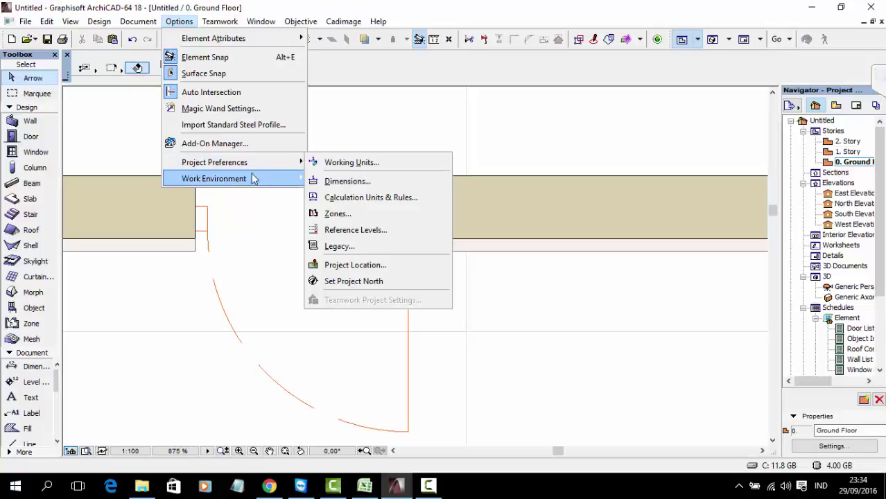
pyautogui.moveTo(253, 179)
pyautogui.moveTo(70, 21)
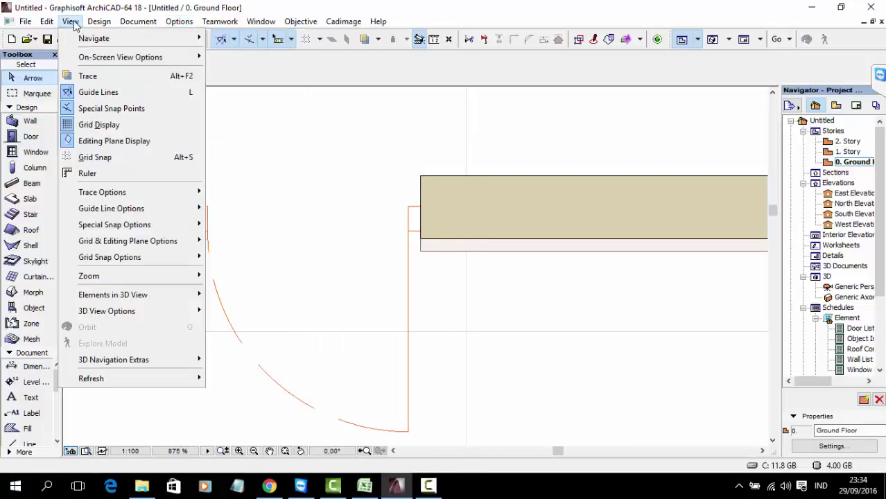
pyautogui.moveTo(134, 205)
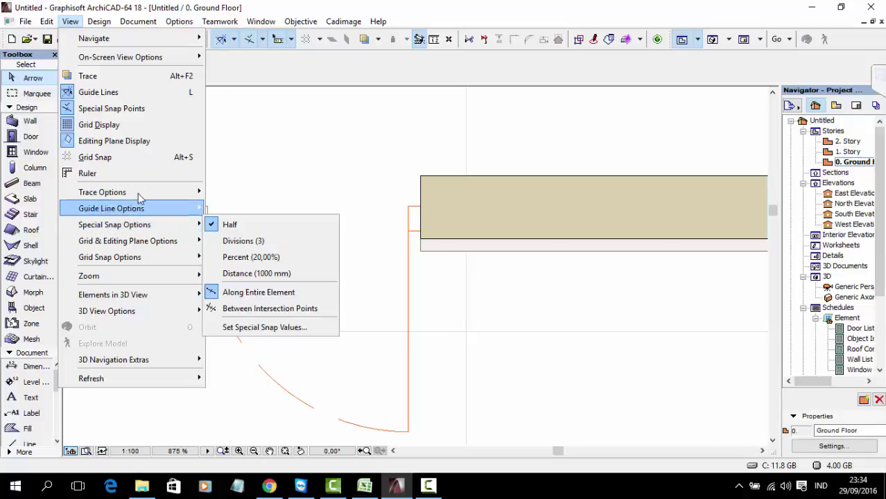
pyautogui.moveTo(128, 57)
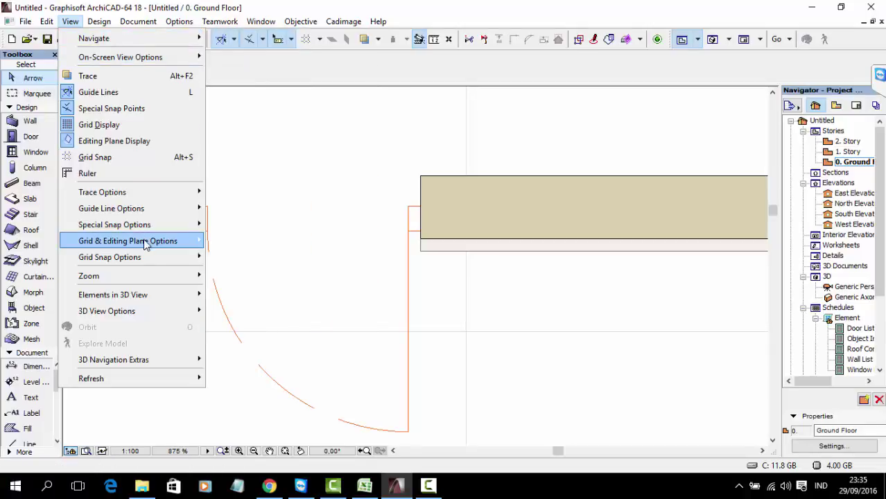
pyautogui.moveTo(144, 300)
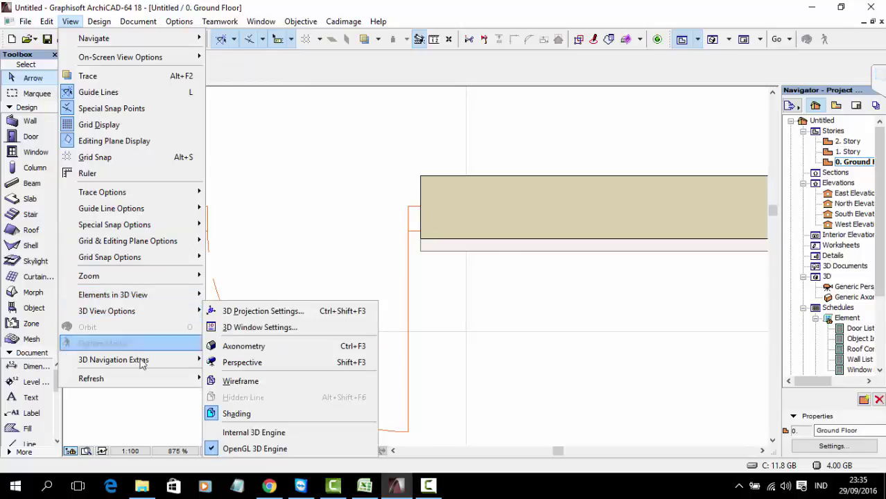
pyautogui.moveTo(138, 378)
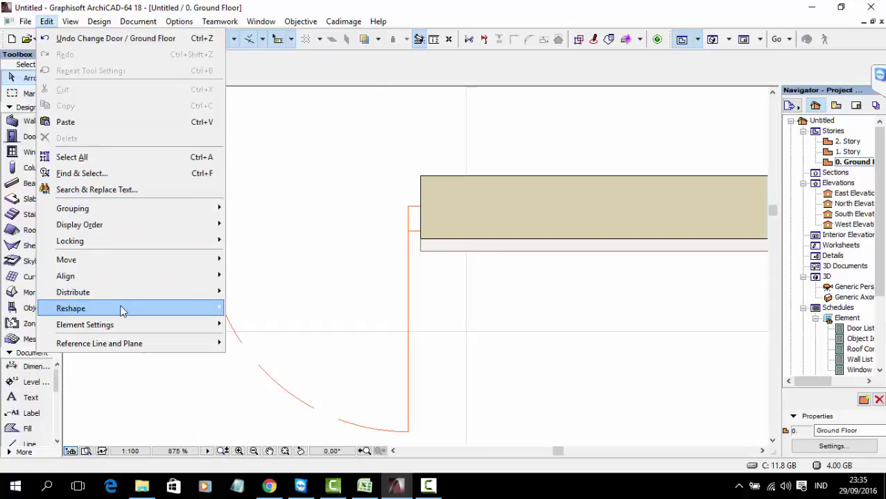
pyautogui.moveTo(122, 325)
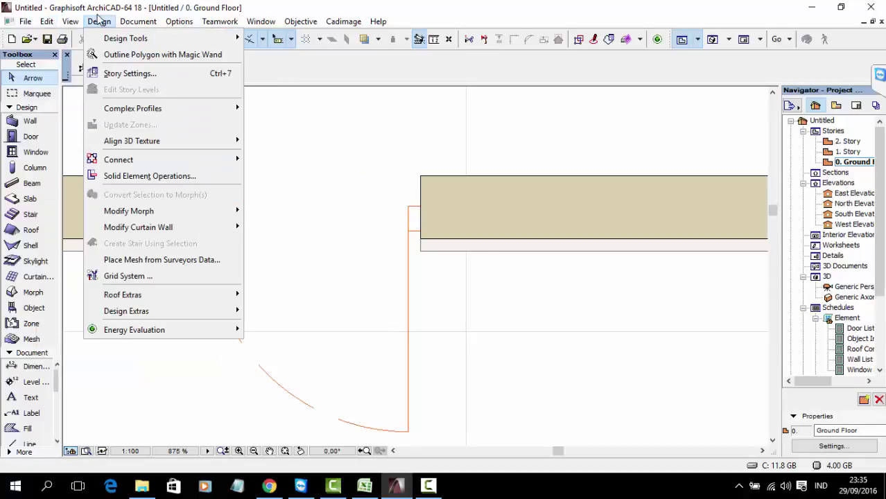
pyautogui.moveTo(135, 21)
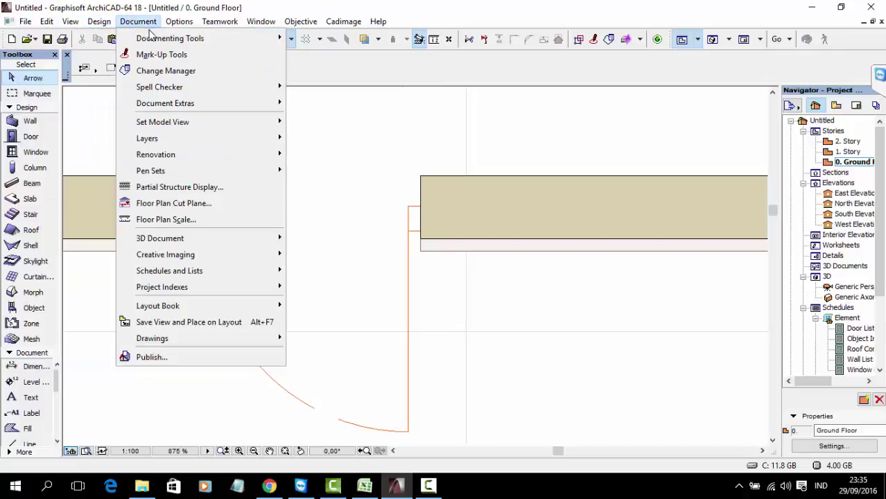
pyautogui.moveTo(157, 39)
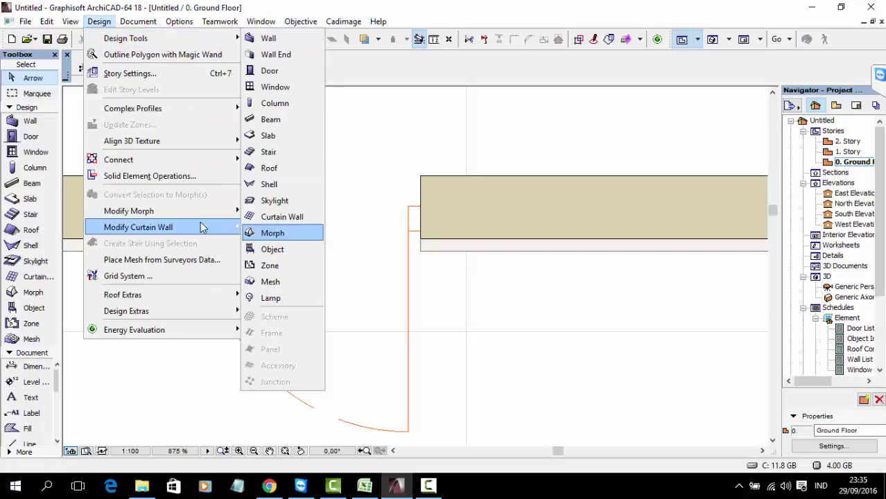
pyautogui.moveTo(199, 213)
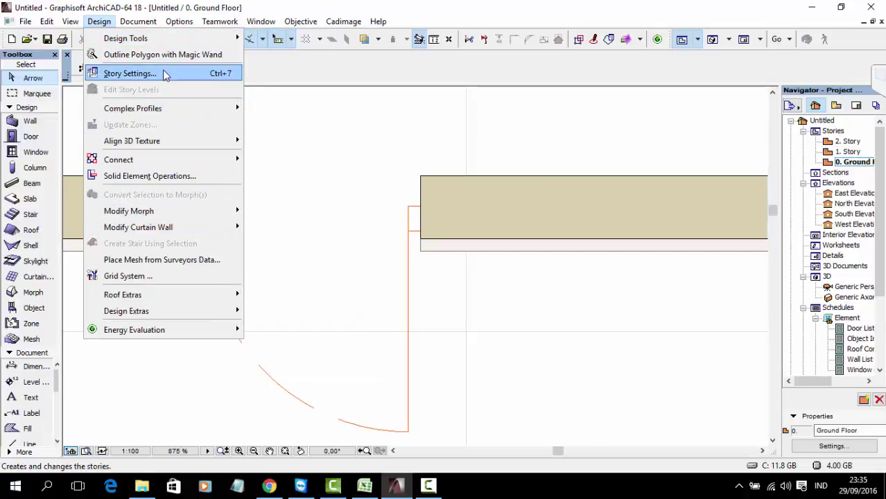
pyautogui.click(178, 21)
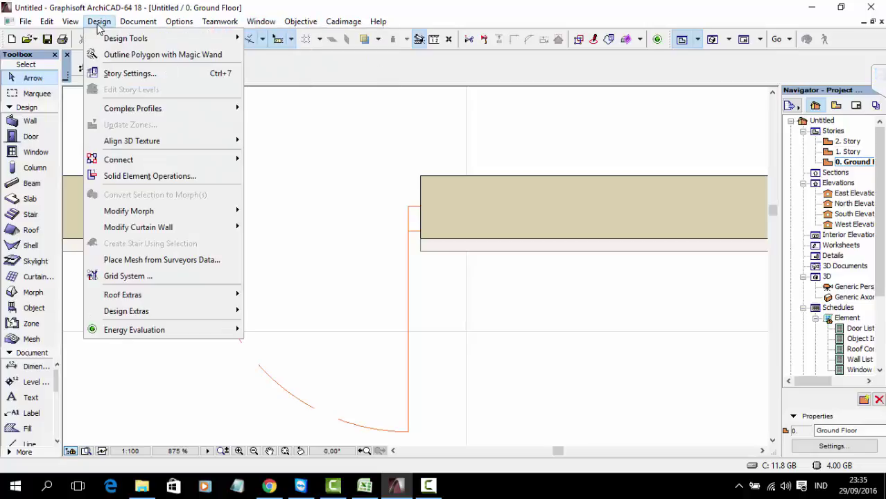
pyautogui.moveTo(183, 315)
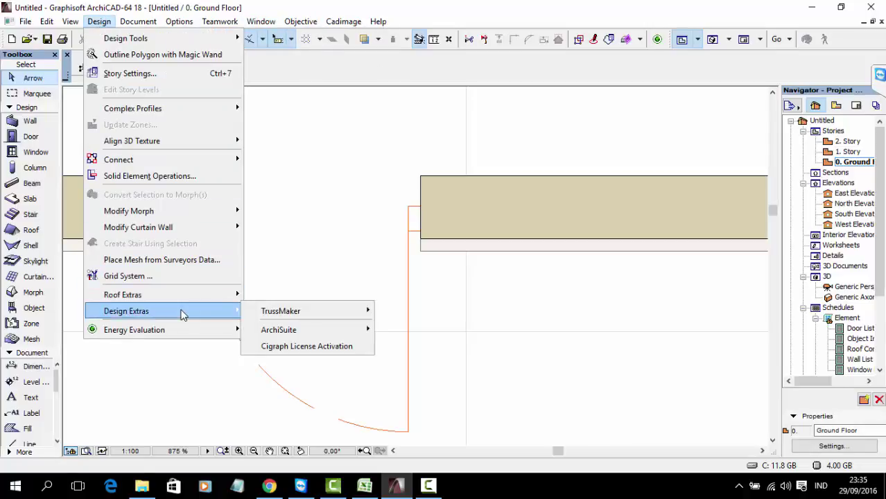
pyautogui.moveTo(173, 113)
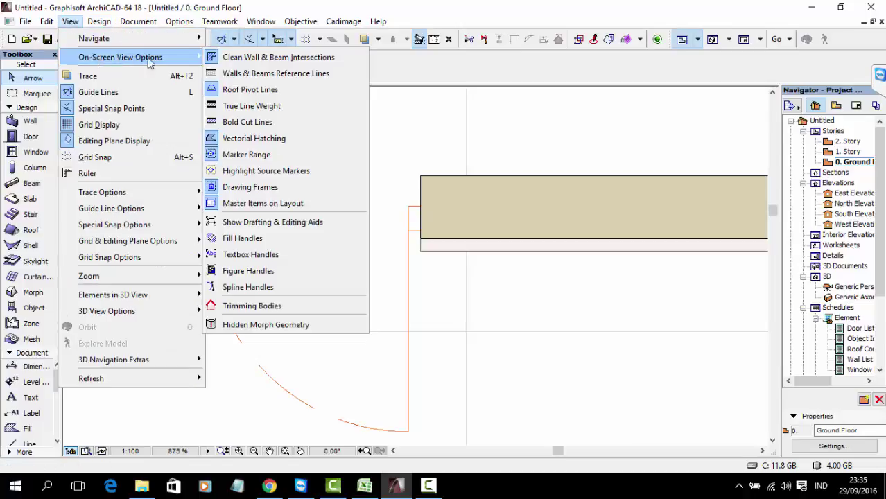
# - Toggle the Figure Handles on-screen display on and back off
pyautogui.click(266, 275)
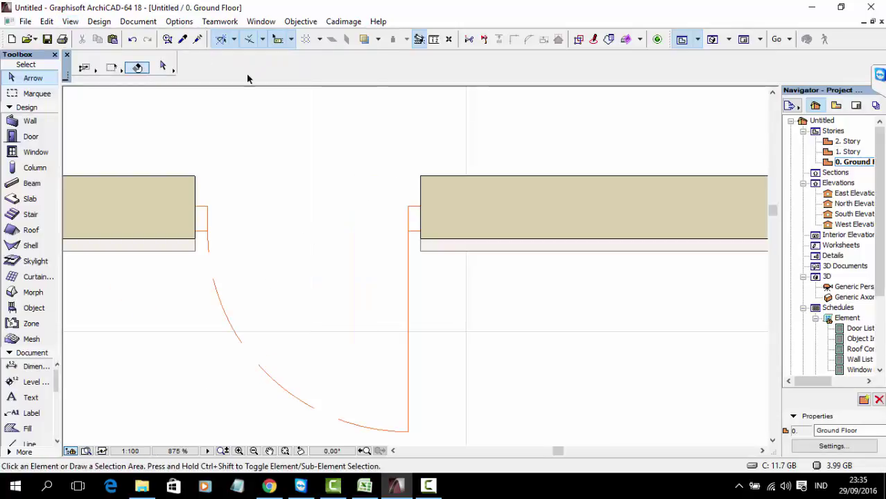
pyautogui.click(70, 22)
pyautogui.moveTo(125, 57)
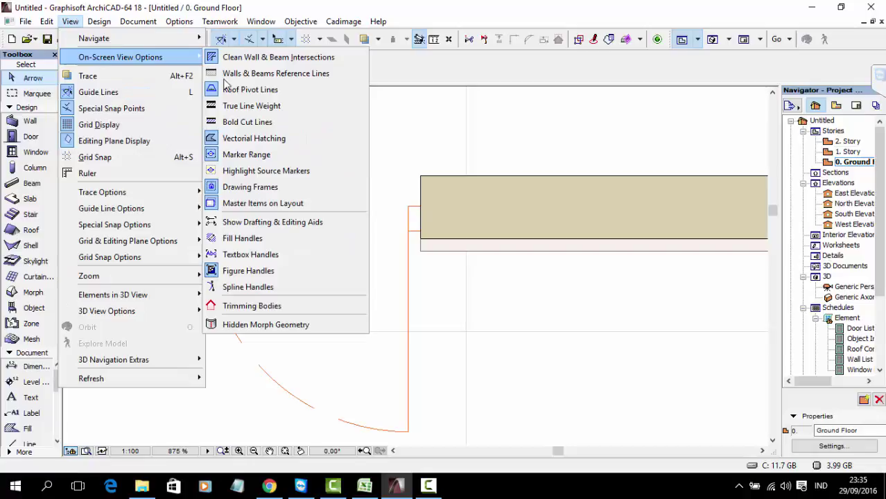
pyautogui.click(266, 270)
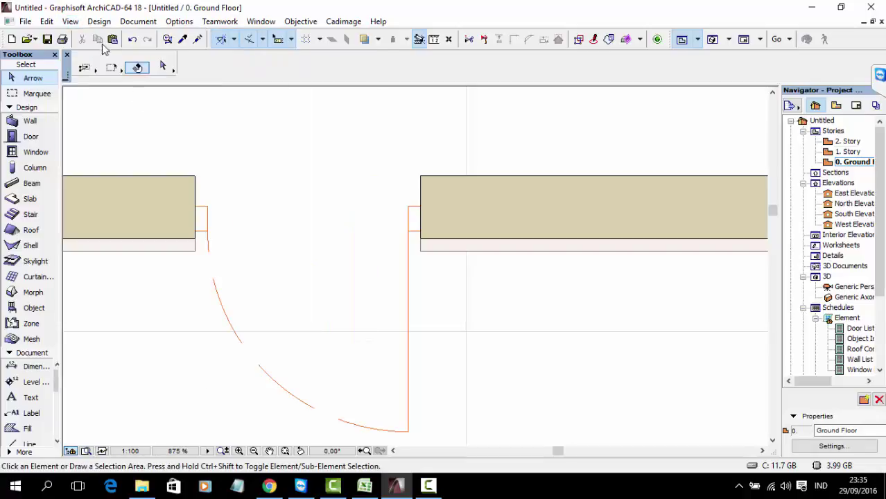
# - Select the door in the floor plan and set its surface material to Wood - Pine Grained Horizontal
pyautogui.click(424, 211)
pyautogui.scroll(-2, 430, 229)
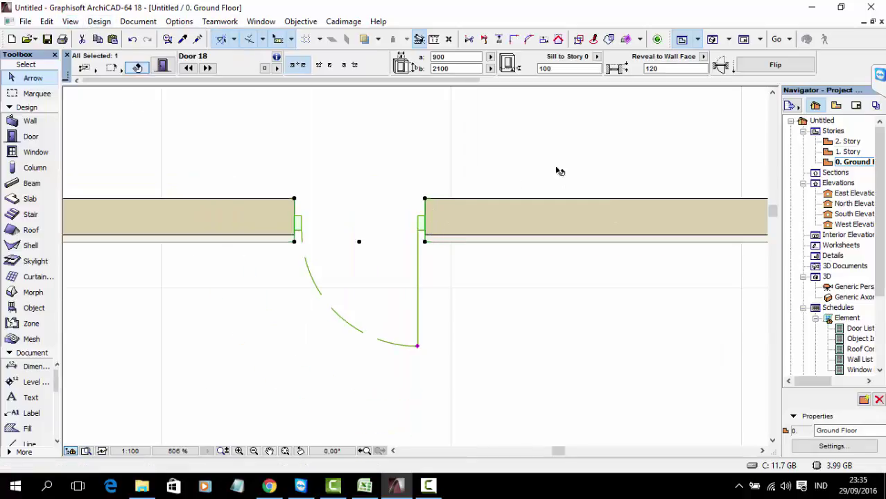
pyautogui.scroll(-3, 600, 61)
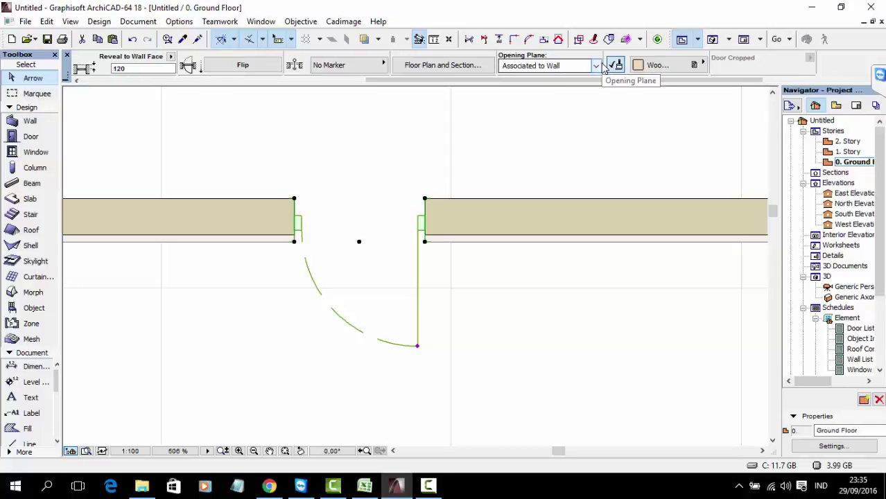
pyautogui.click(651, 65)
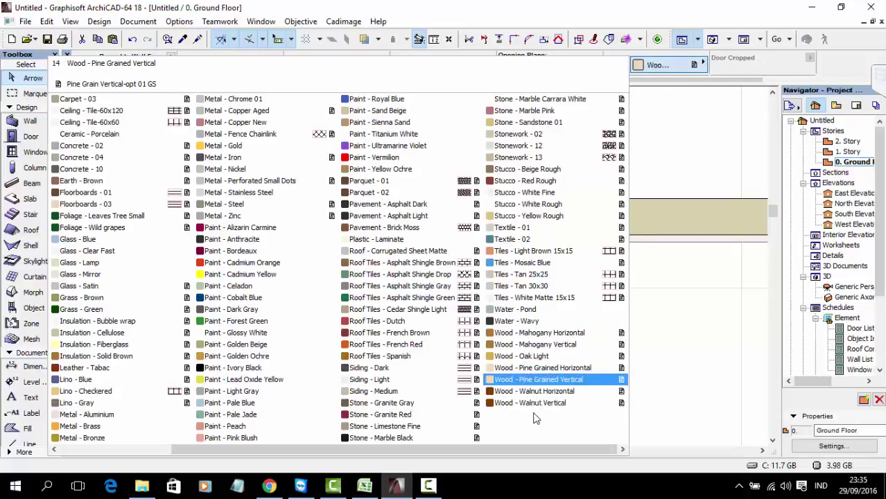
pyautogui.click(544, 367)
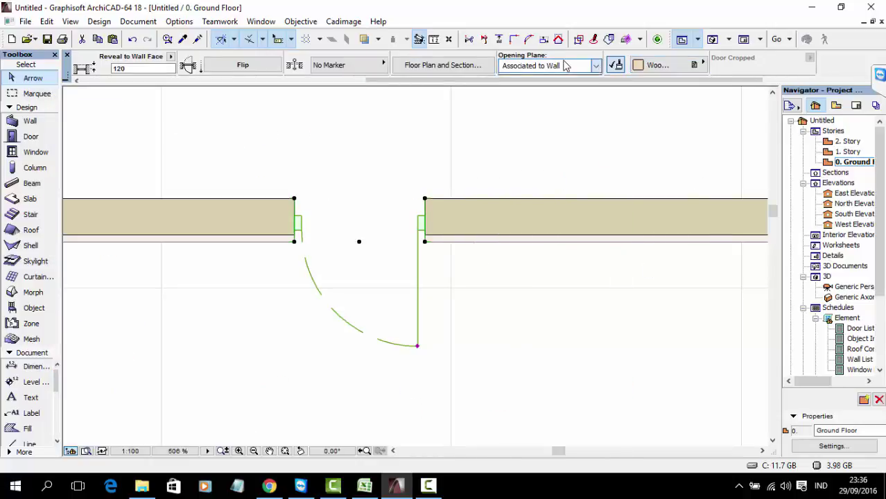
# - Try the Basic Window-Door-Skylight Marker and the Cadimage DW Leaf Marker on the selected door
pyautogui.click(565, 65)
pyautogui.click(534, 75)
pyautogui.scroll(2, 340, 65)
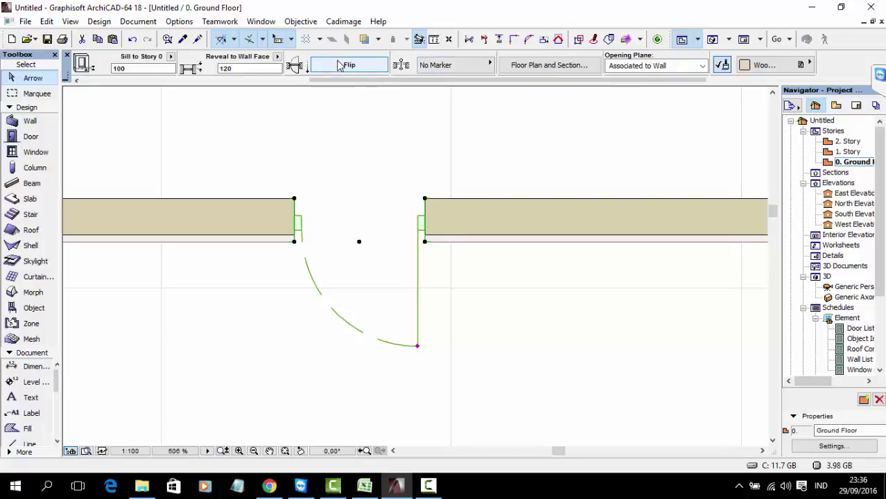
pyautogui.click(439, 69)
pyautogui.click(534, 73)
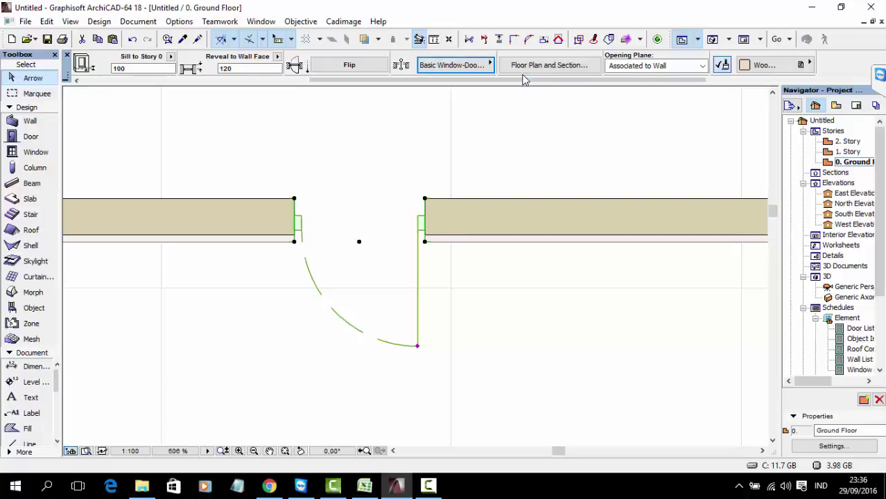
pyautogui.scroll(1, 329, 311)
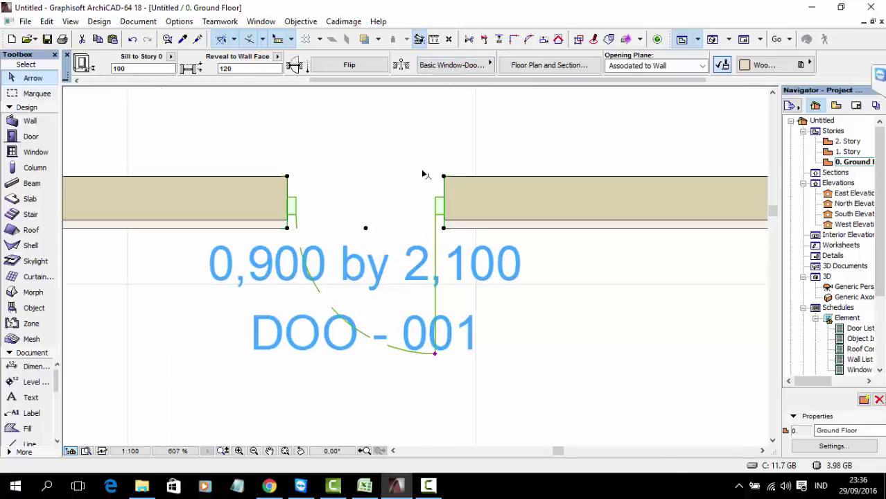
pyautogui.click(452, 64)
pyautogui.click(526, 98)
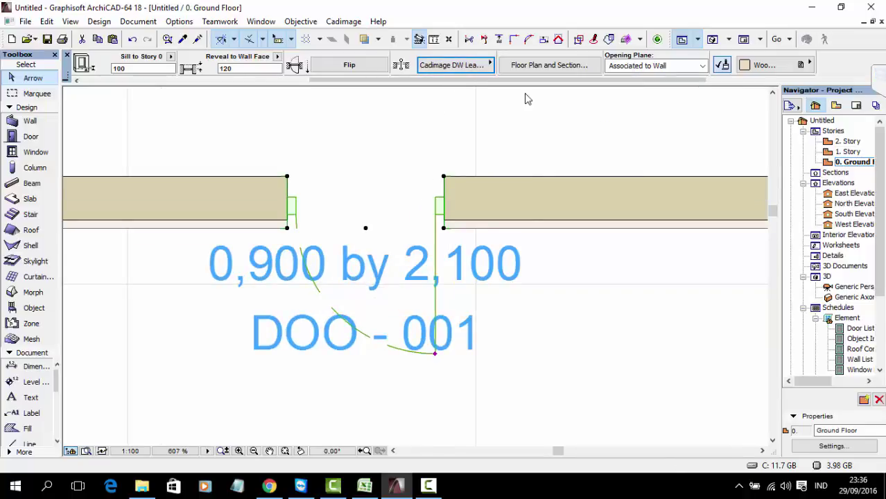
# - Assign the Door Stamp 18 marker to the selected door
pyautogui.click(474, 62)
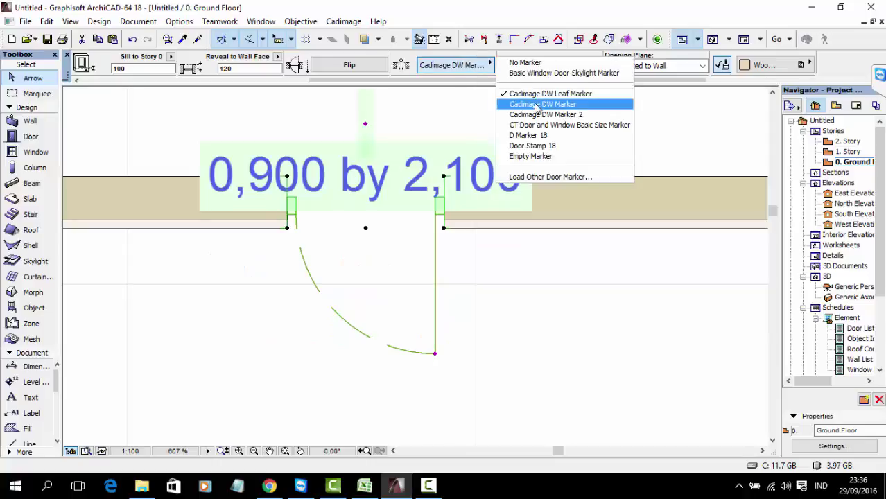
pyautogui.click(553, 146)
pyautogui.scroll(-2, 467, 191)
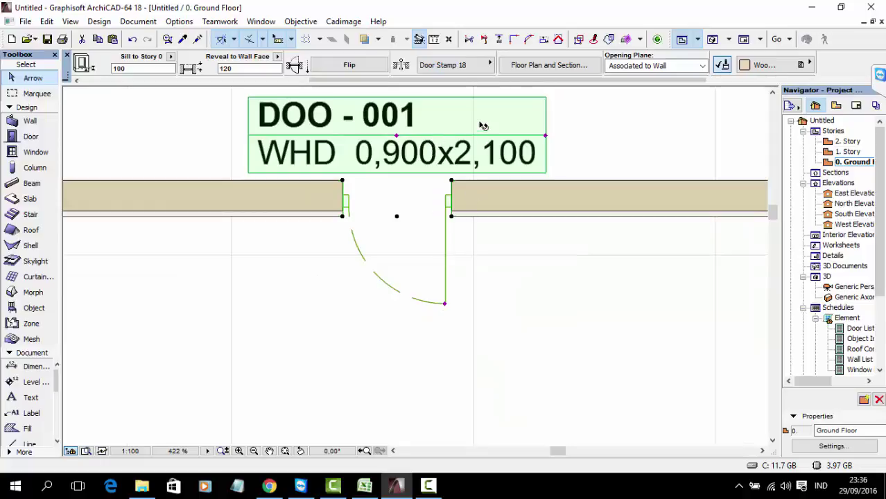
# - Open the selected door's settings and display its Dimension Marker options
pyautogui.rightClick(452, 182)
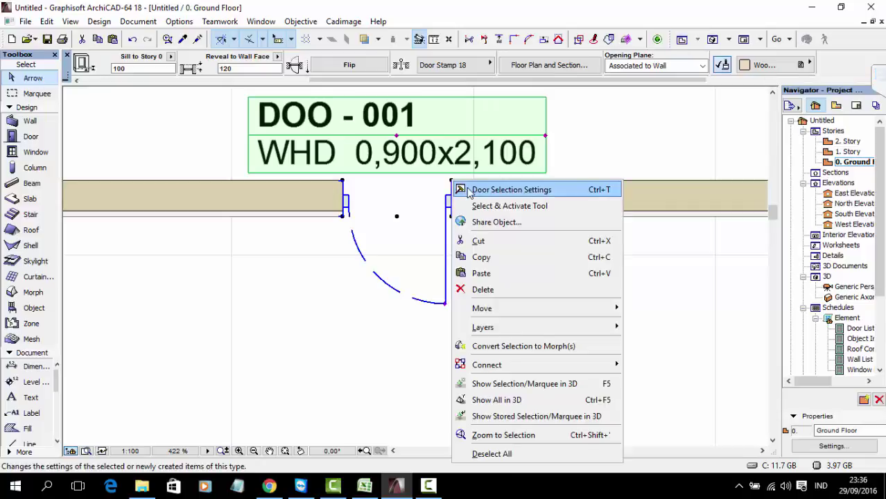
pyautogui.click(472, 193)
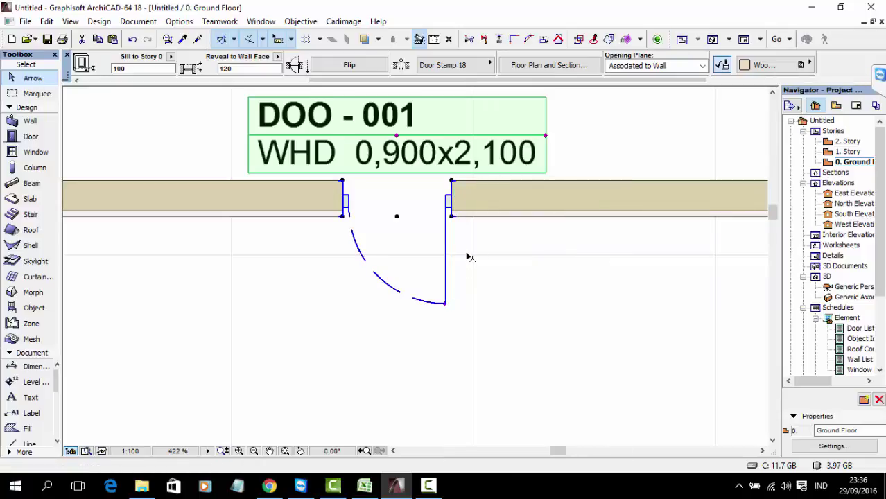
pyautogui.doubleClick(466, 210)
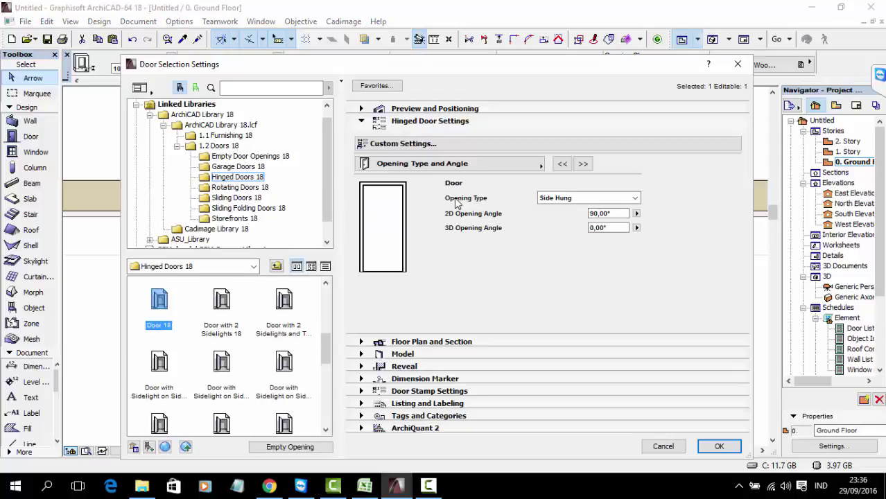
pyautogui.click(405, 342)
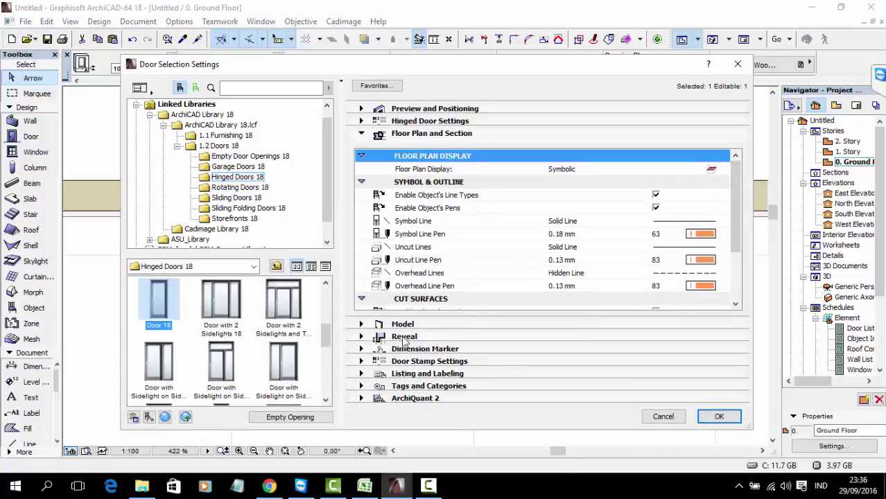
pyautogui.click(402, 348)
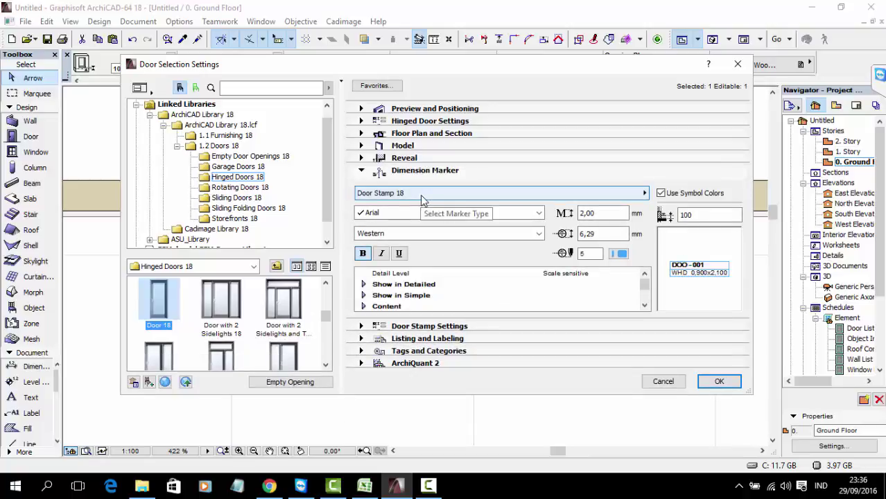
# - Examine the door stamp's text size and its Show in Detailed content options
pyautogui.click(597, 216)
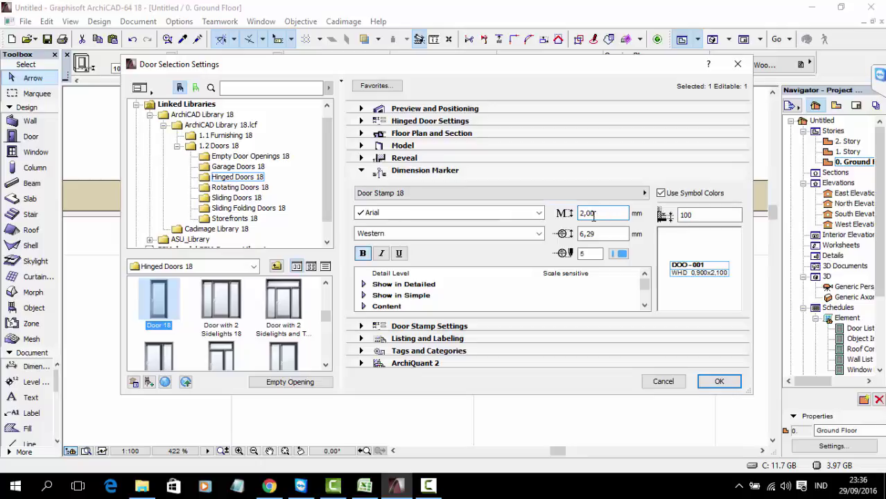
pyautogui.moveTo(594, 216); pyautogui.dragTo(567, 218)
pyautogui.click(579, 275)
pyautogui.click(363, 285)
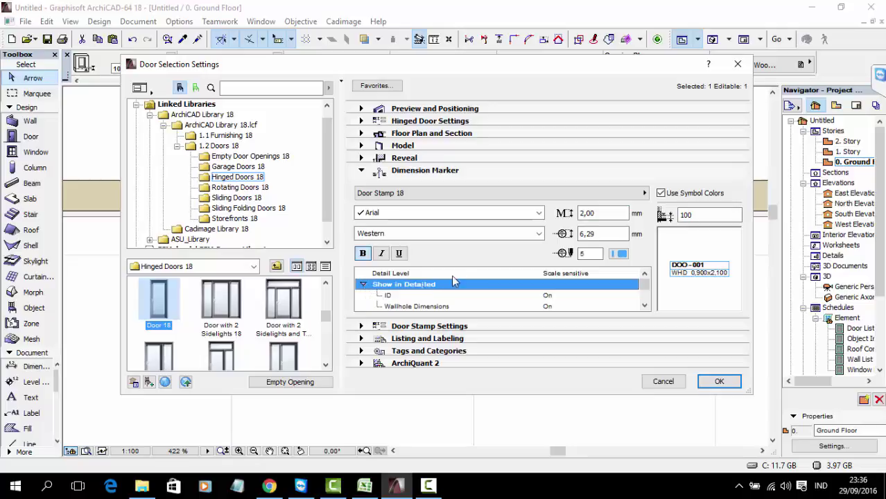
pyautogui.scroll(-2, 464, 277)
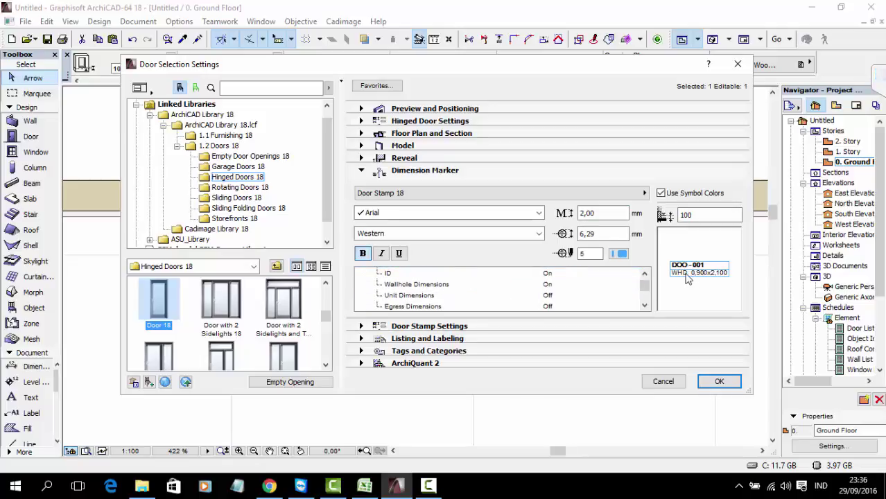
pyautogui.scroll(-6, 601, 286)
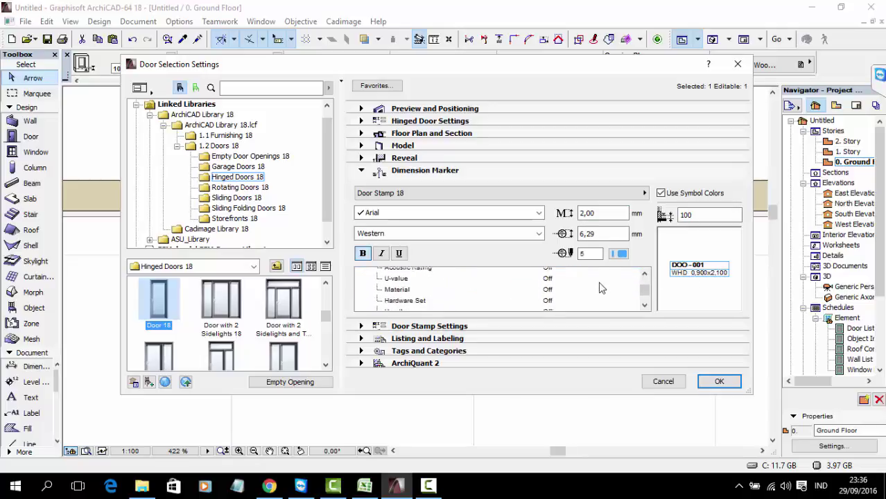
pyautogui.scroll(-5, 600, 286)
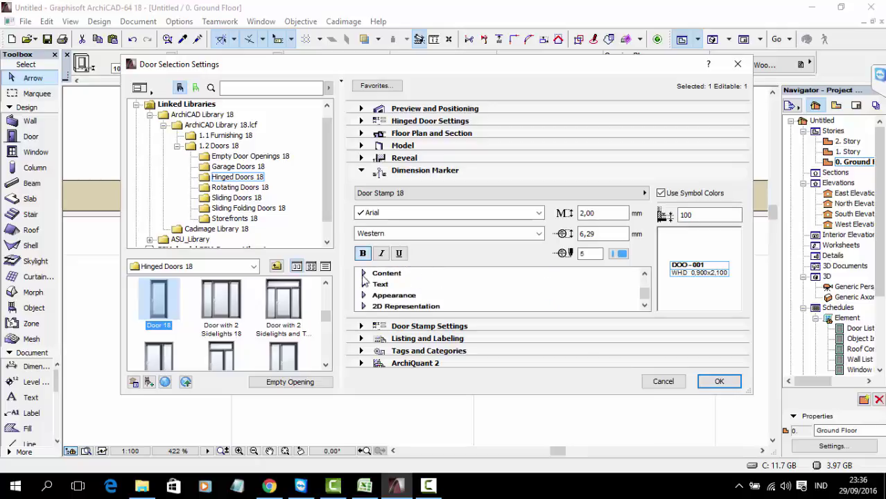
# - Switch the door stamp's ID Text to Custom Text and set the ID Value to P-001
pyautogui.click(363, 284)
pyautogui.click(363, 273)
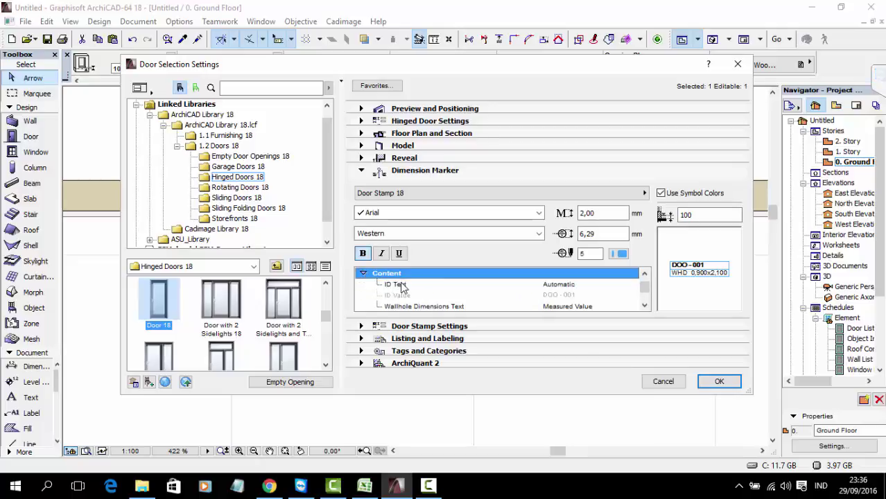
pyautogui.click(554, 285)
pyautogui.click(633, 284)
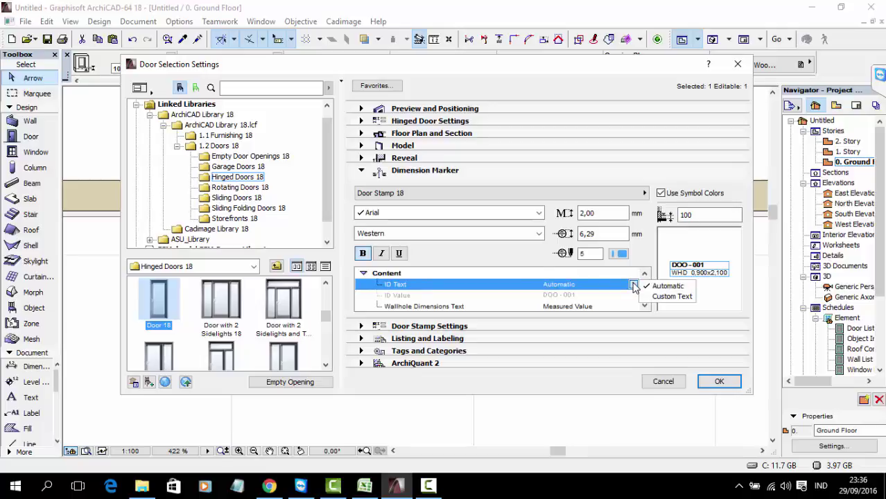
pyautogui.click(683, 297)
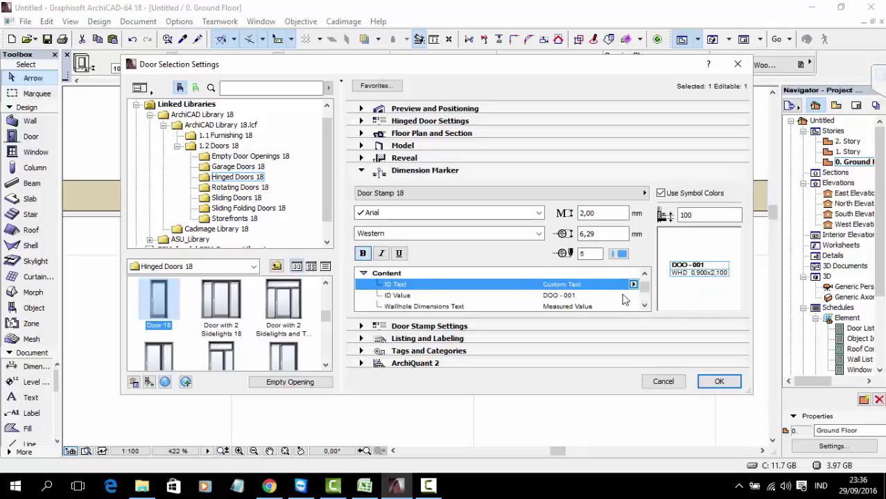
pyautogui.scroll(-1, 412, 299)
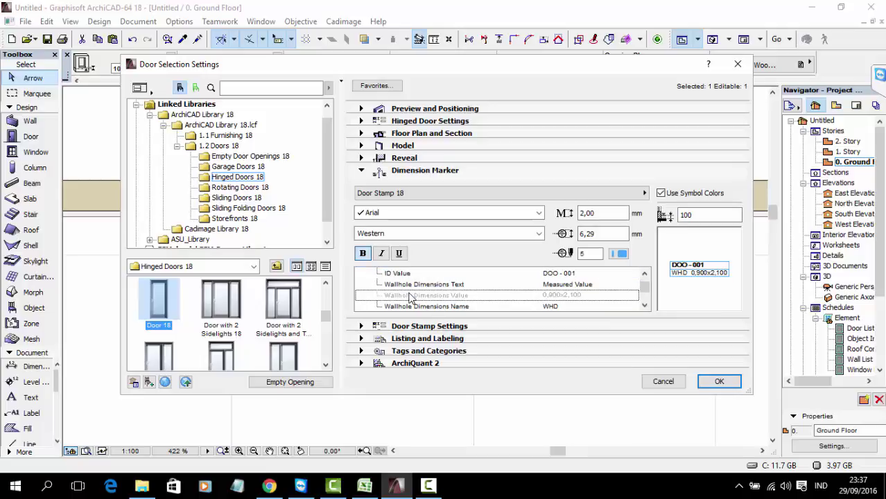
pyautogui.click(593, 277)
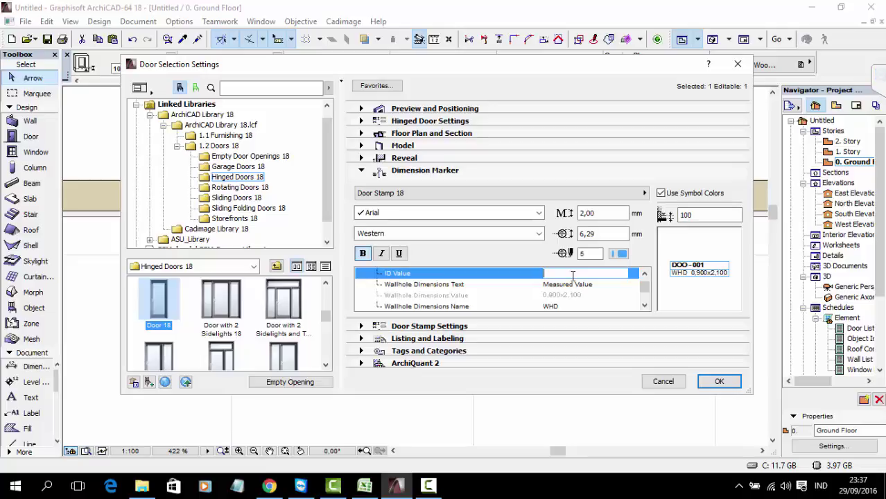
pyautogui.write('pP')
# - Set the door stamp's Wallhole Dimensions Name to DIM, apply the settings and deselect the door
pyautogui.scroll(-3, 567, 307)
pyautogui.scroll(2, 560, 297)
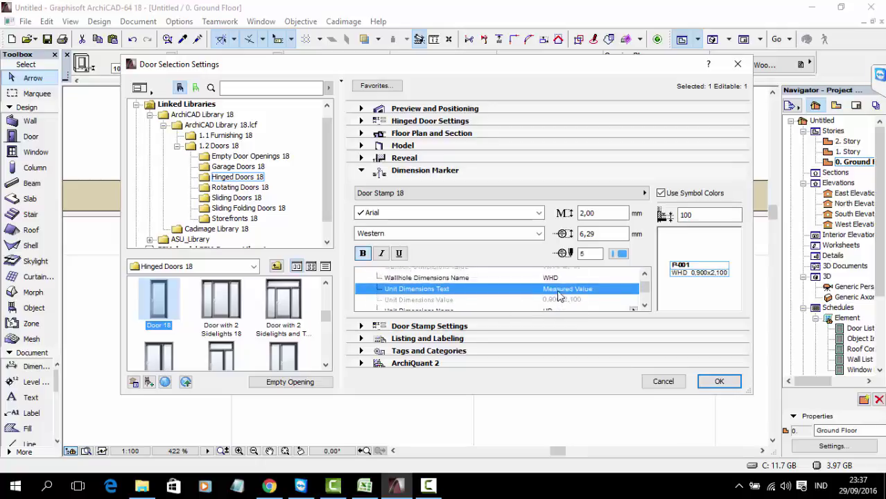
pyautogui.click(563, 285)
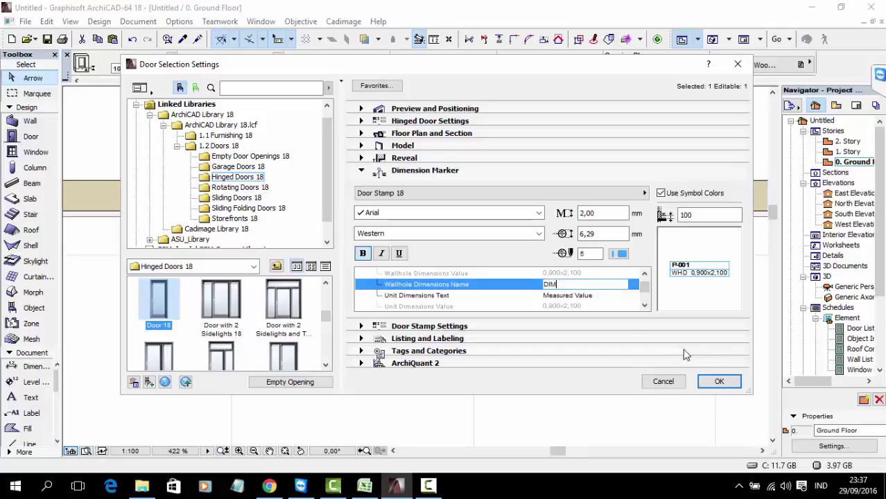
pyautogui.click(714, 382)
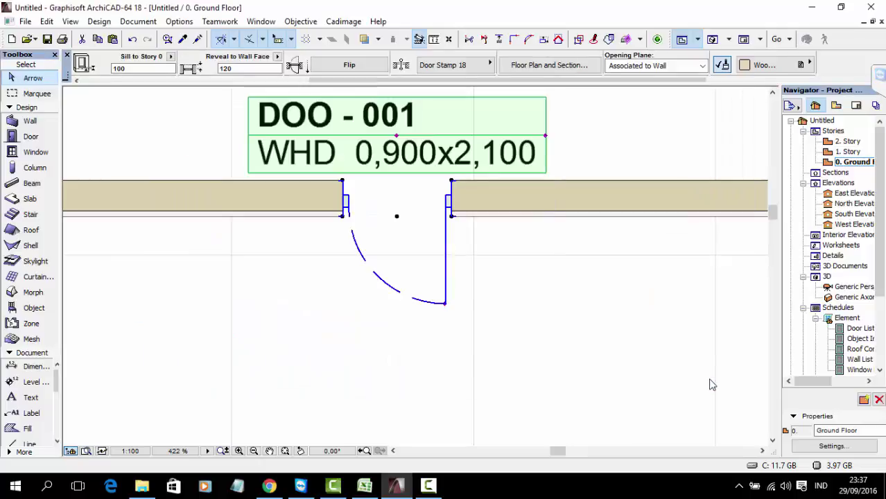
pyautogui.click(555, 272)
pyautogui.scroll(2, 346, 111)
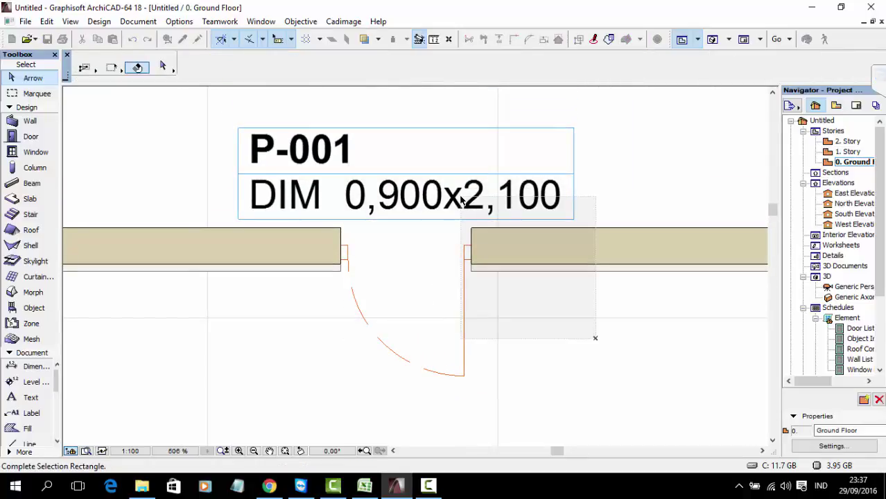
pyautogui.click(460, 199)
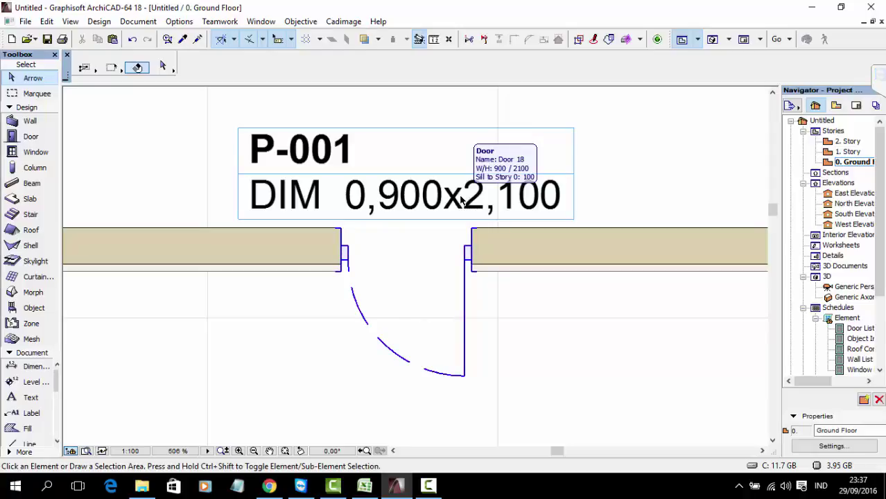
pyautogui.click(137, 21)
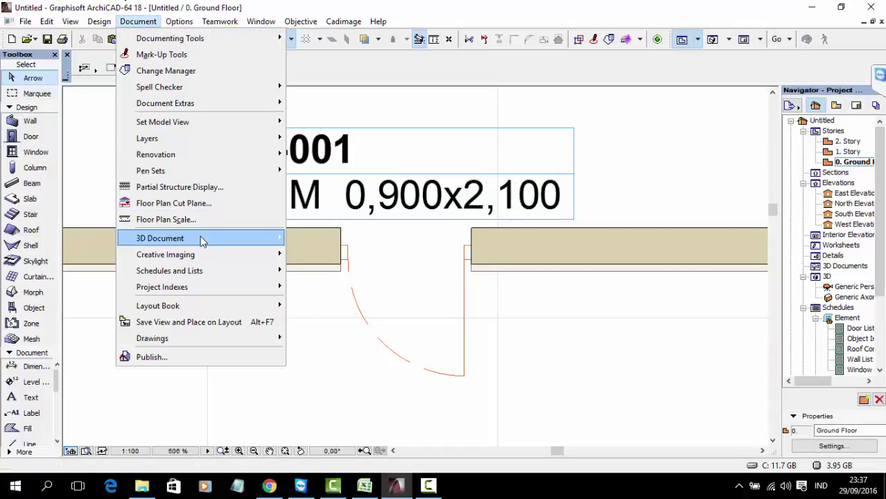
pyautogui.moveTo(205, 256)
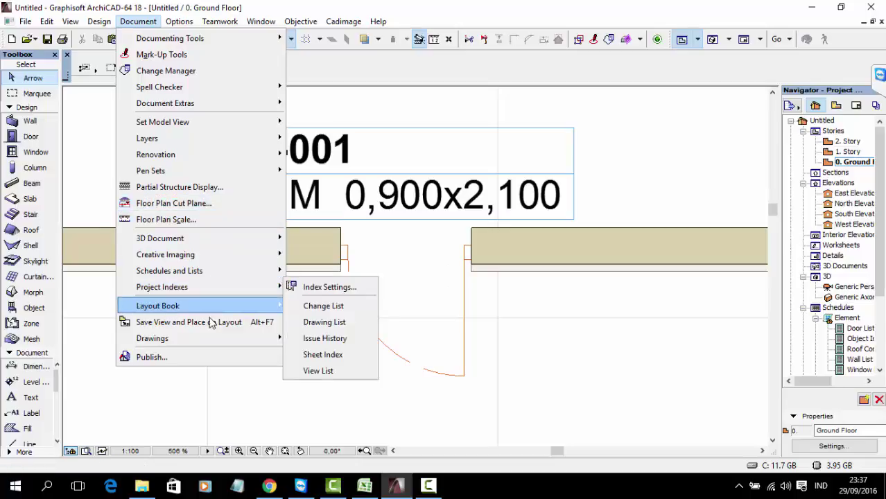
pyautogui.moveTo(216, 272)
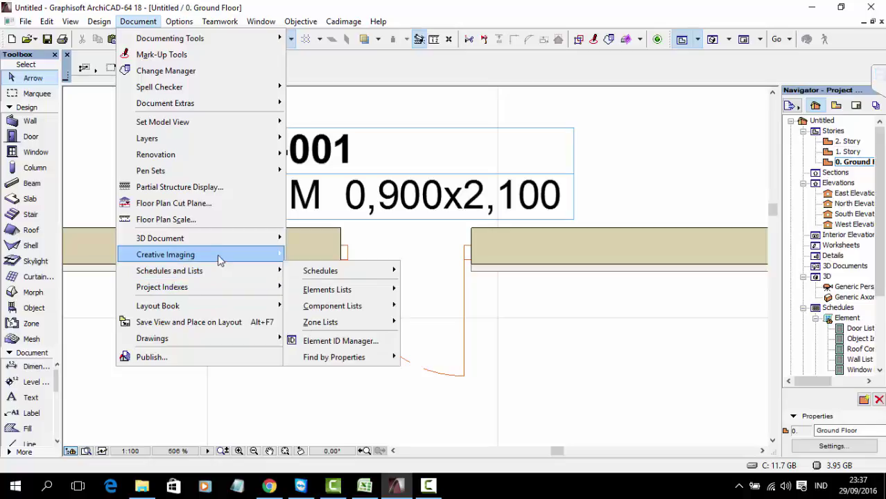
pyautogui.moveTo(216, 239)
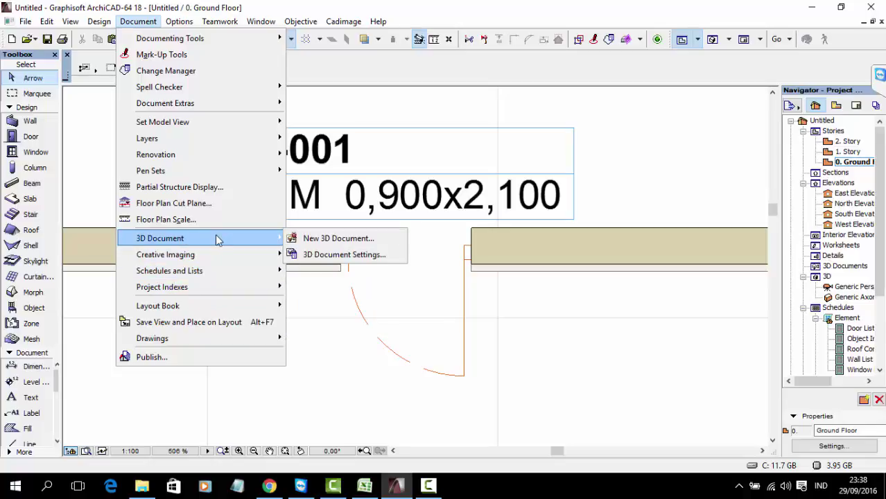
pyautogui.click(316, 249)
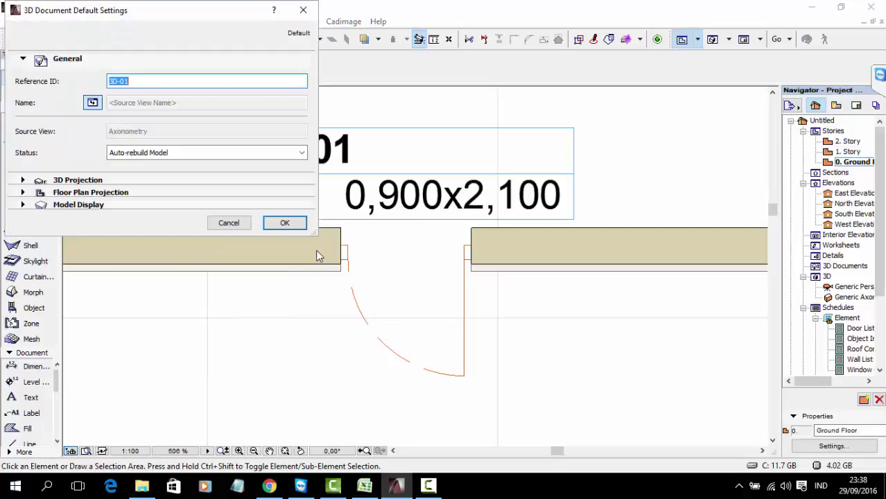
pyautogui.click(230, 224)
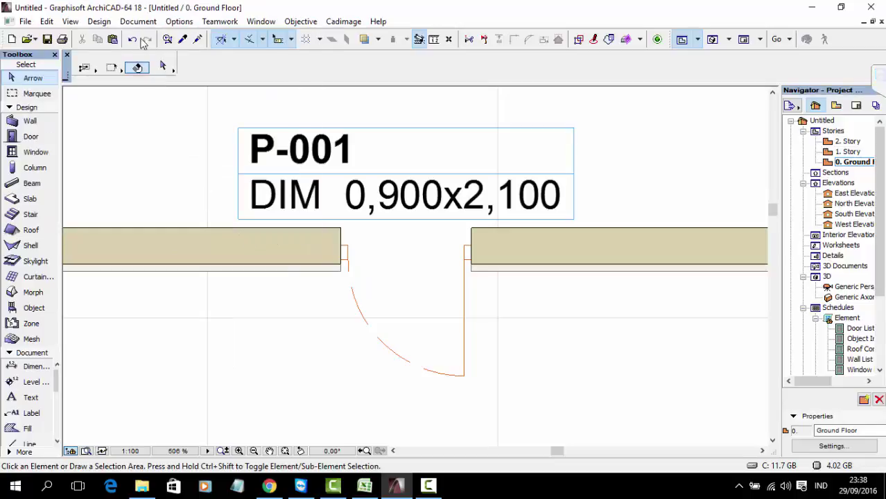
pyautogui.click(138, 21)
pyautogui.moveTo(170, 39)
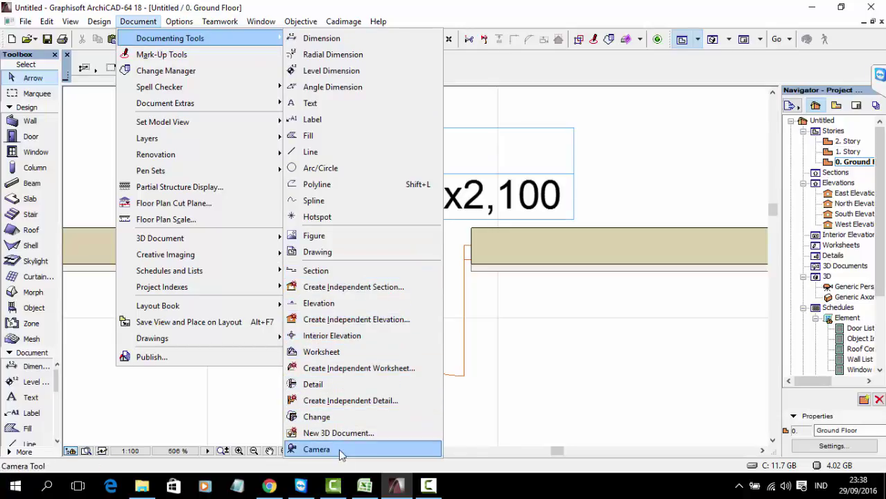
pyautogui.moveTo(168, 111)
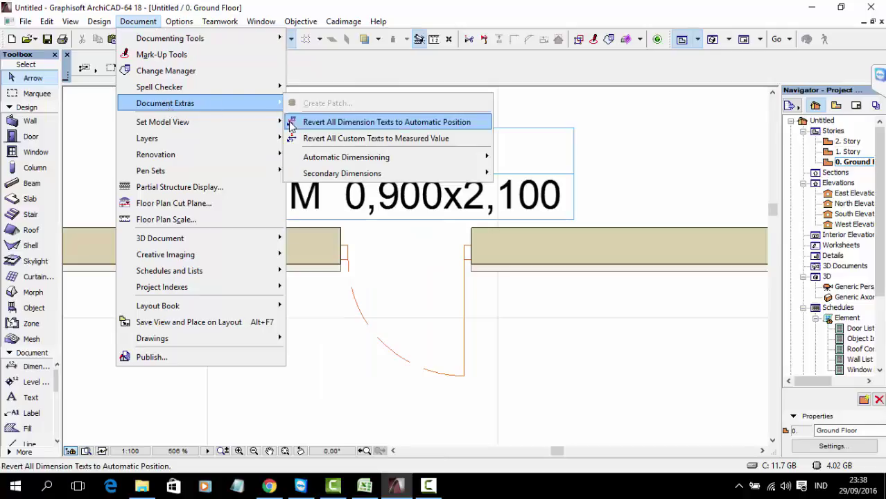
pyautogui.moveTo(200, 129)
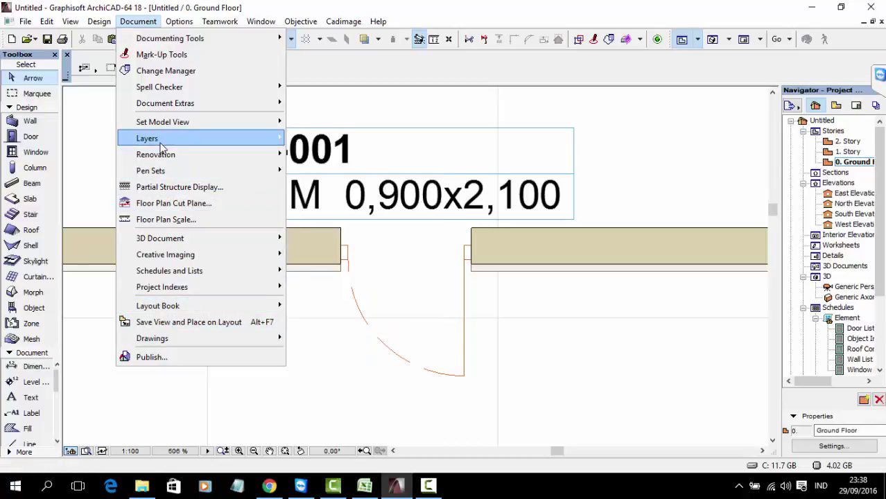
pyautogui.moveTo(161, 148)
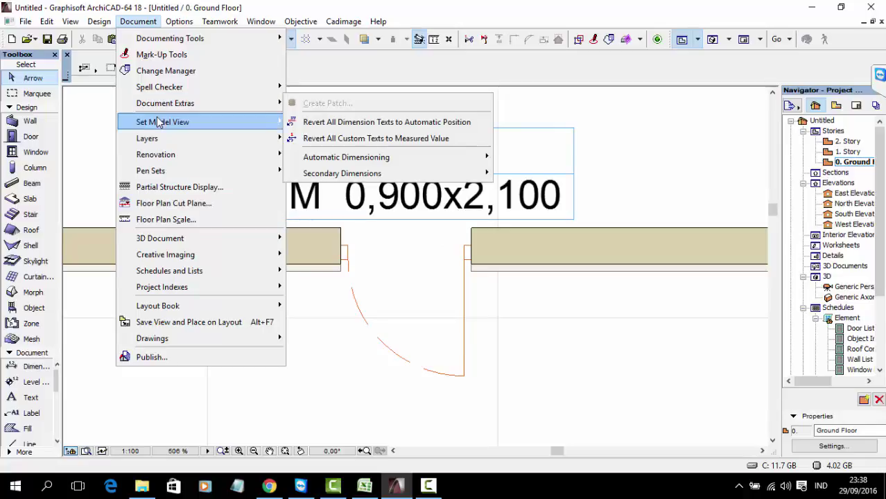
pyautogui.click(357, 122)
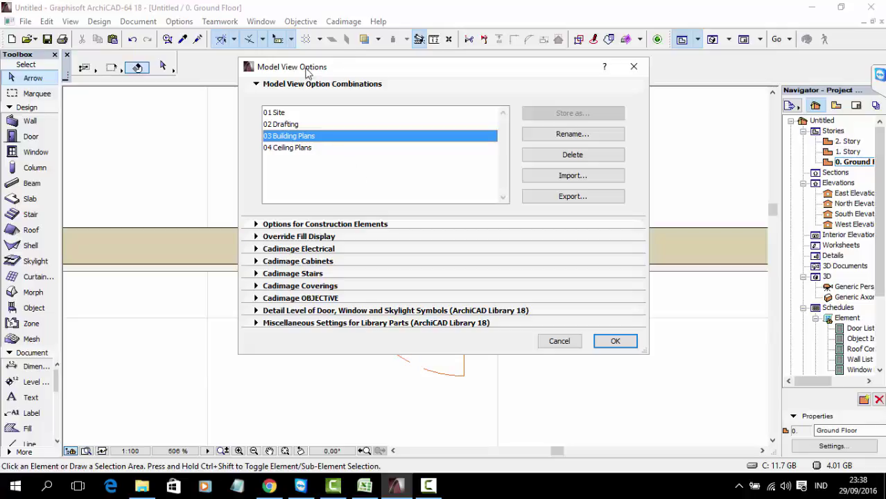
pyautogui.click(559, 340)
# - Open the Model View Options and set doors to Show On Plans with Markers in the construction element options
pyautogui.click(138, 21)
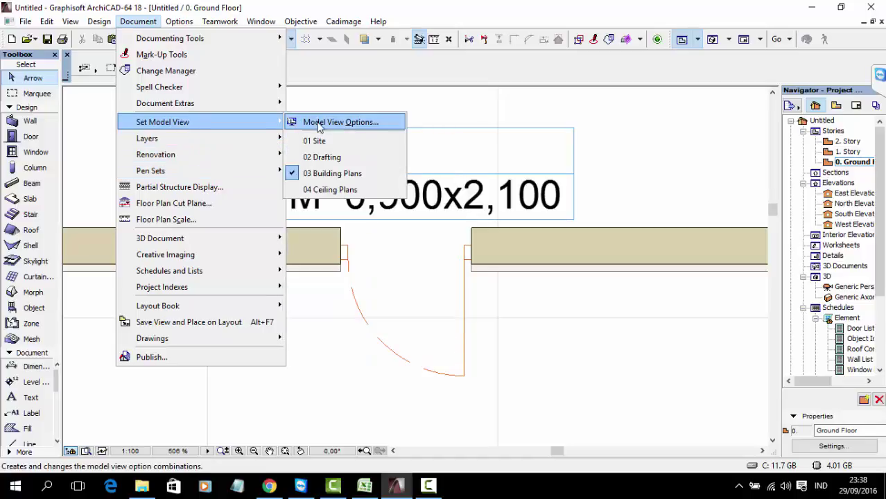
pyautogui.click(319, 125)
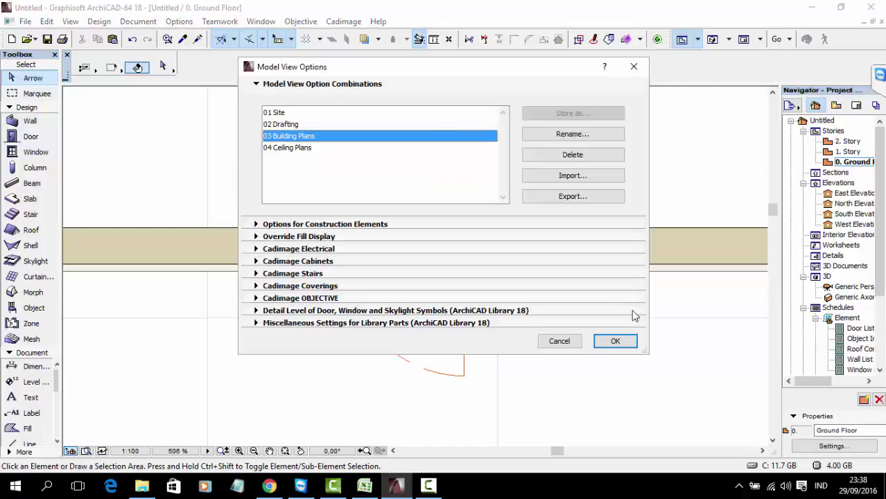
pyautogui.click(296, 224)
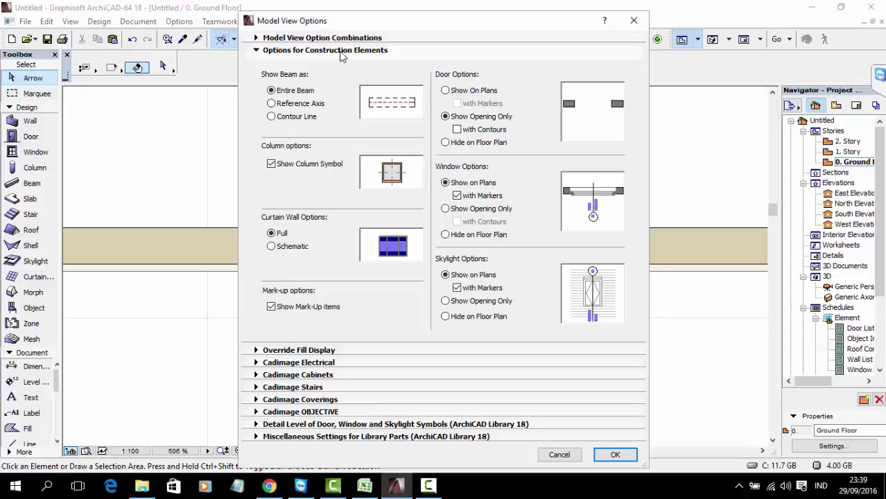
pyautogui.click(445, 90)
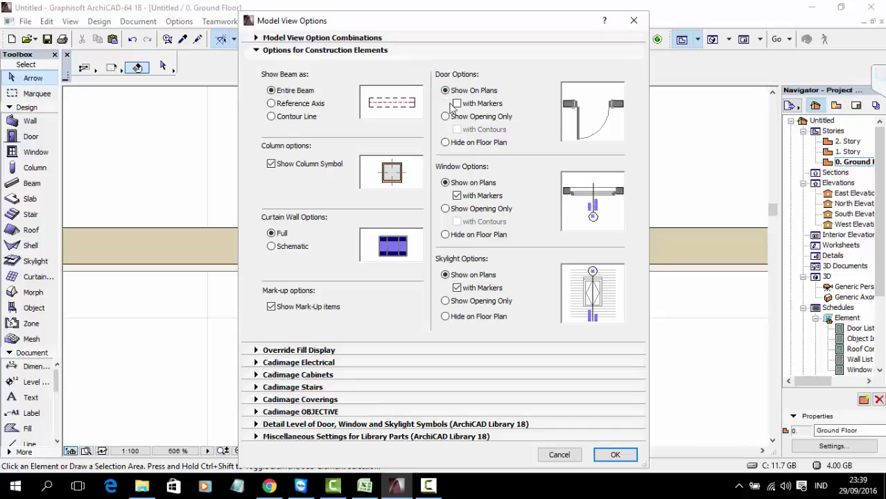
pyautogui.click(457, 103)
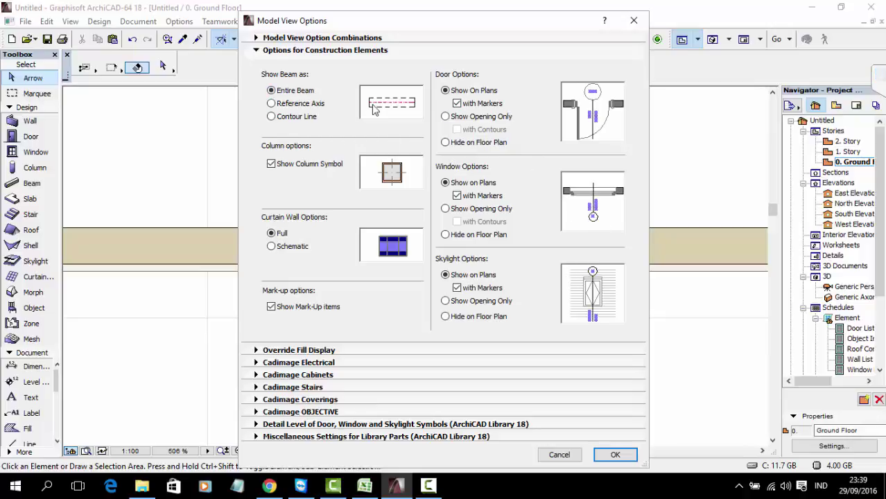
# - Try Contour Line for beams and Hide on Floor Plan for doors, returning to Entire Beam and Show On Plans
pyautogui.click(272, 116)
pyautogui.click(271, 91)
pyautogui.click(445, 142)
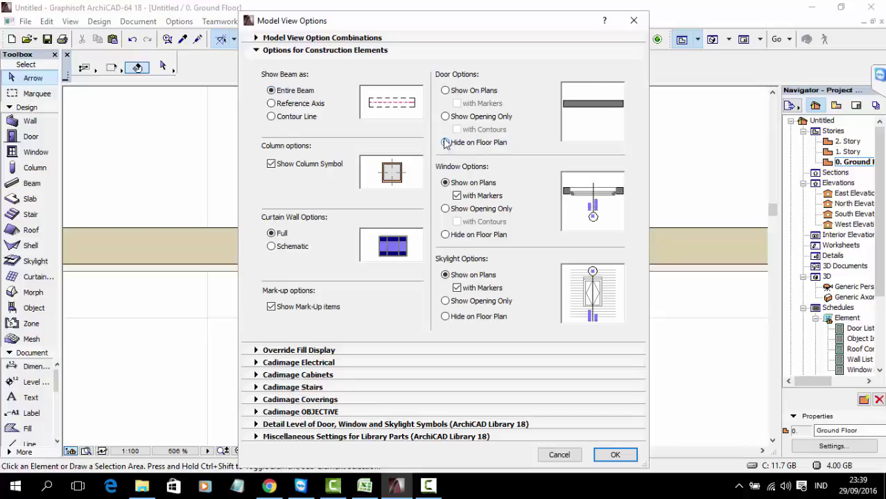
pyautogui.click(445, 91)
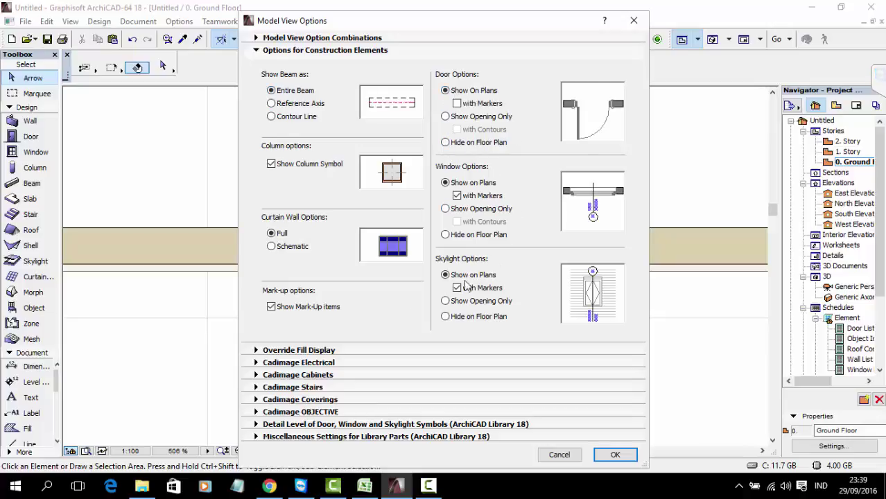
pyautogui.click(326, 350)
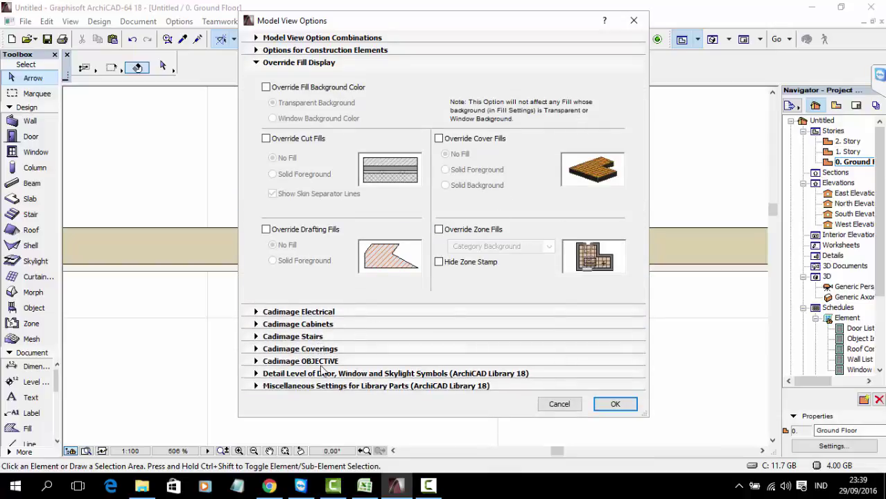
pyautogui.click(298, 38)
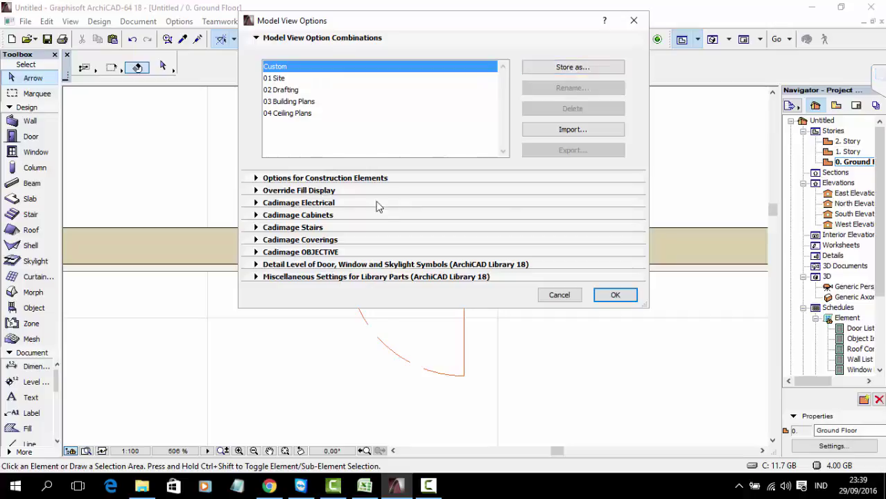
# - Show skylights on plans without markers, and show both windows and doors on plans with markers
pyautogui.click(330, 178)
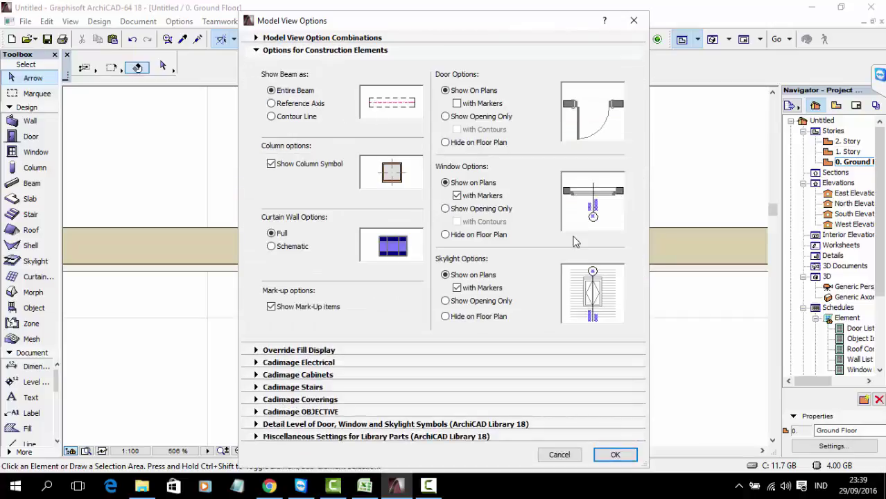
pyautogui.click(447, 302)
pyautogui.click(445, 274)
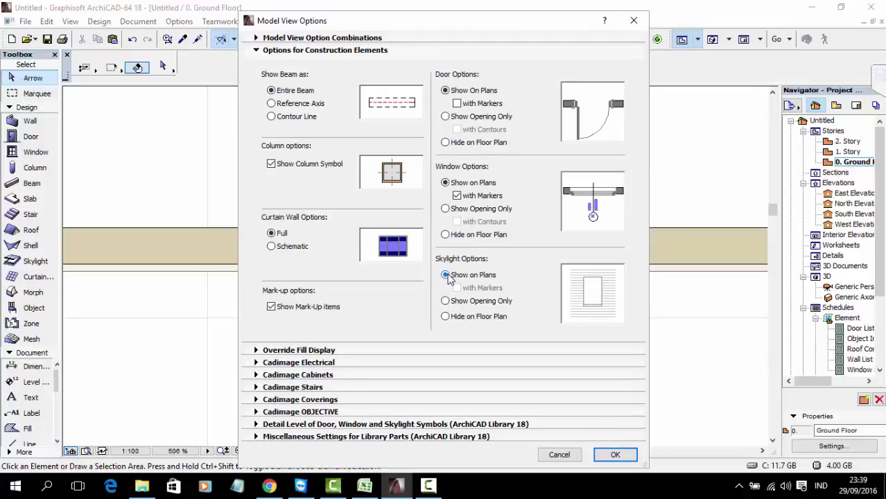
pyautogui.click(445, 208)
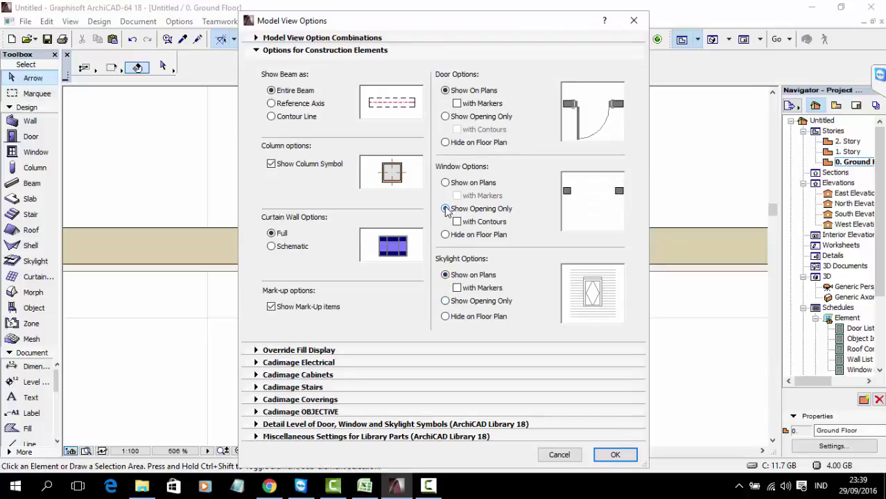
pyautogui.click(445, 183)
pyautogui.click(456, 195)
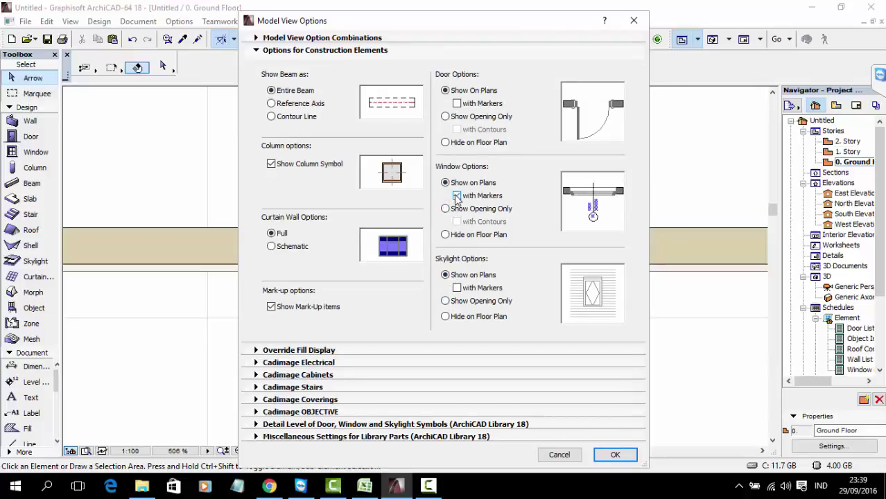
pyautogui.click(457, 103)
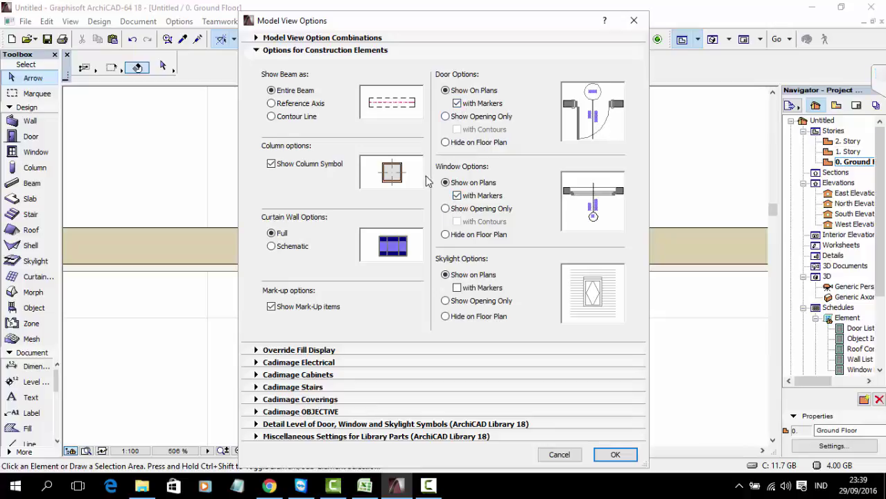
# - Try the Override Fill Background Color and Override Cover Fills options in the fill display settings
pyautogui.click(295, 350)
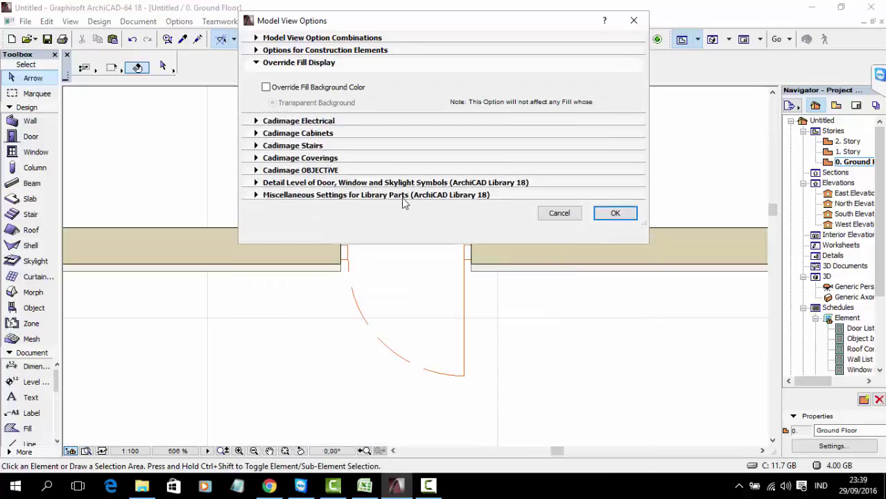
pyautogui.click(265, 87)
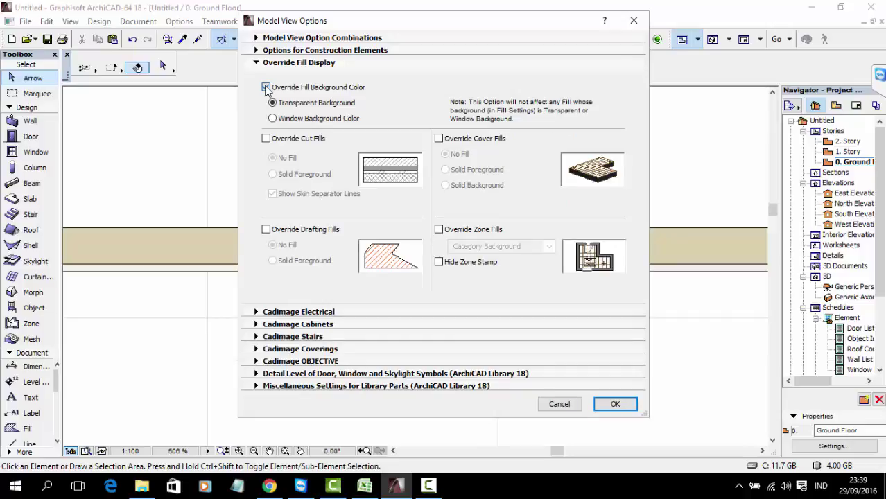
pyautogui.click(266, 87)
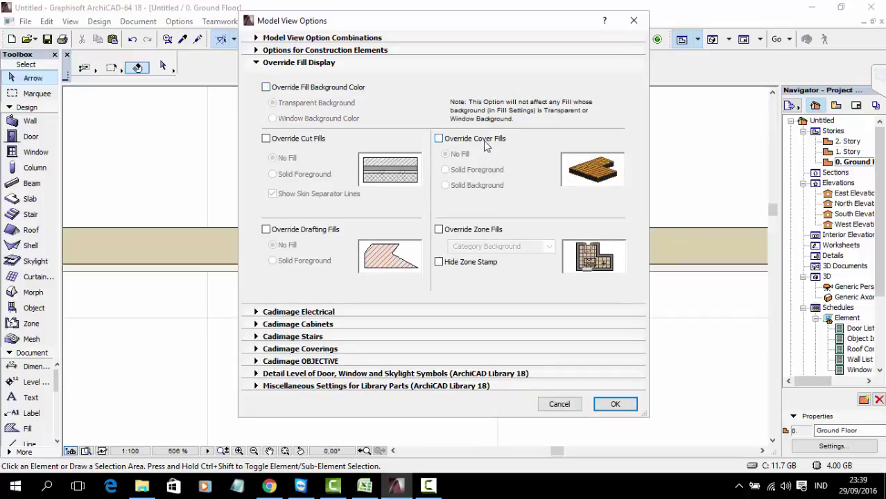
pyautogui.click(439, 138)
pyautogui.click(440, 141)
pyautogui.click(441, 141)
pyautogui.click(441, 140)
# - Set the floor plan detail level of door symbols to Detailed 2 and apply the model view options
pyautogui.click(305, 293)
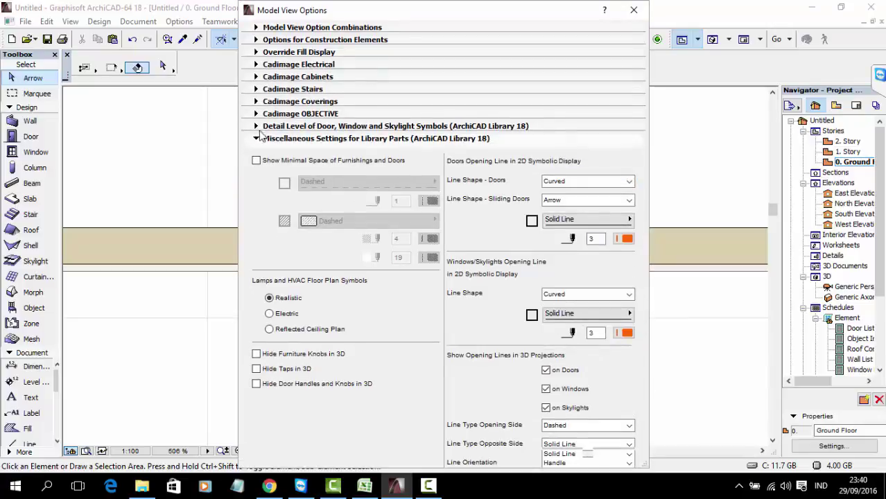
pyautogui.click(256, 126)
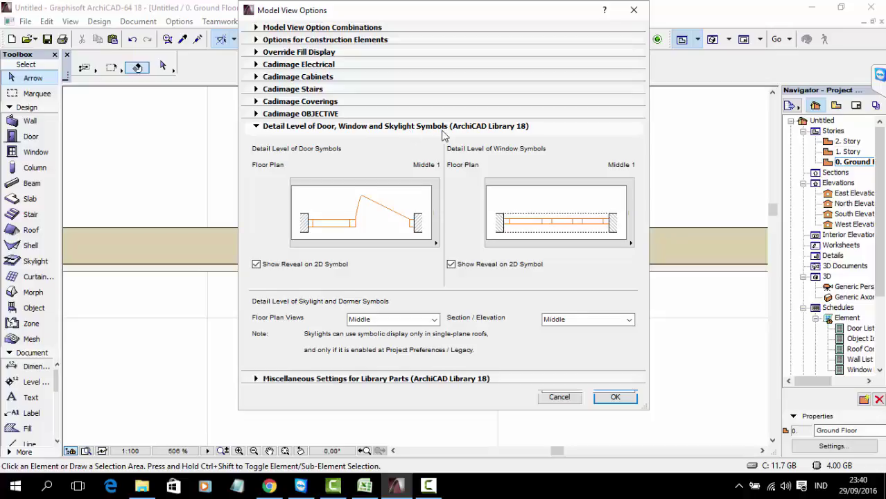
pyautogui.click(395, 226)
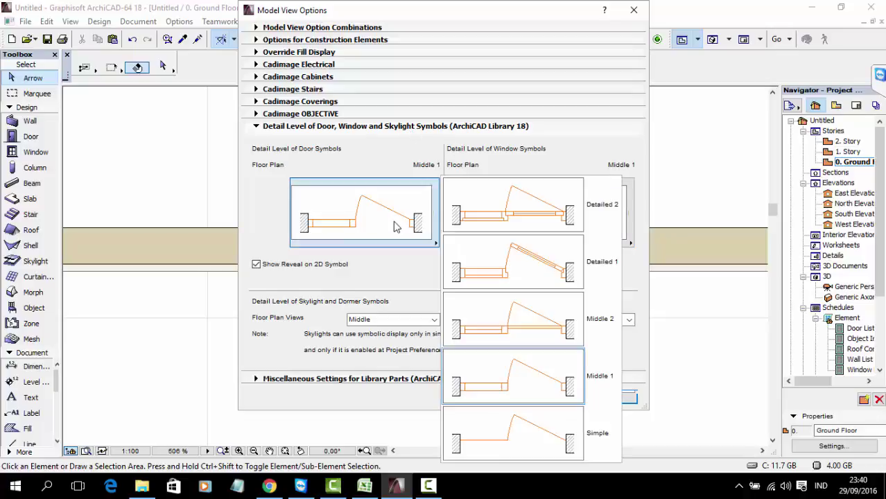
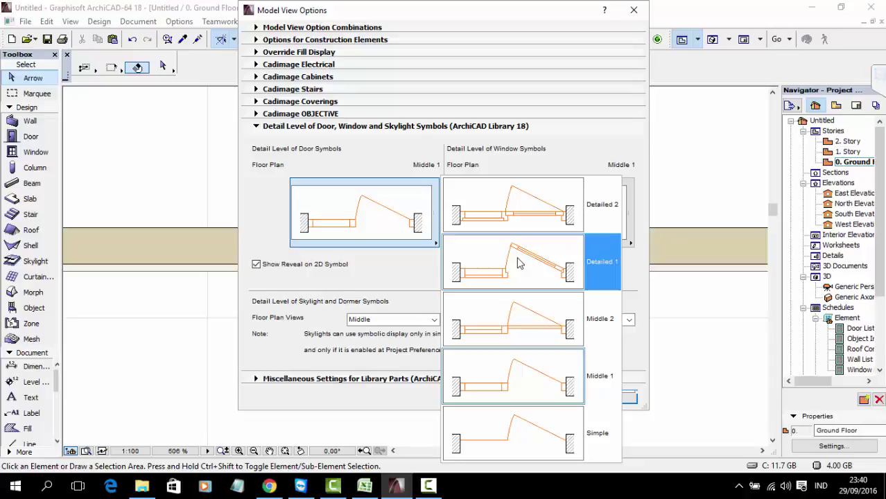
pyautogui.click(530, 210)
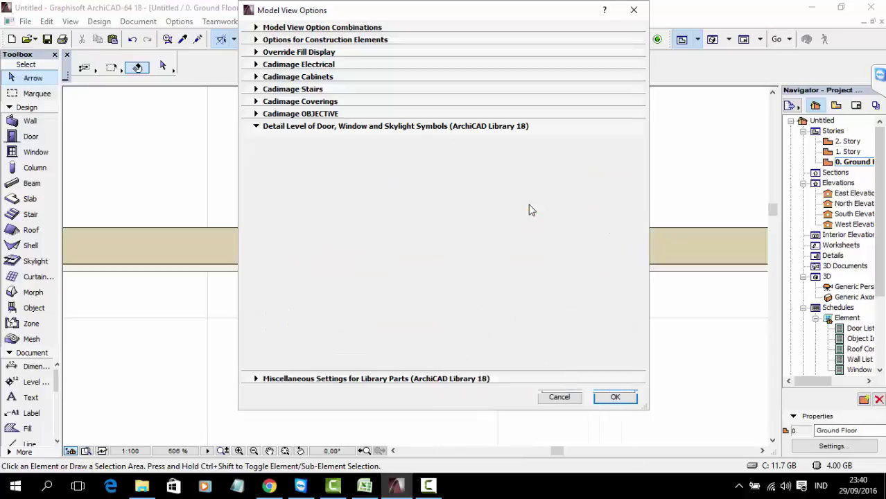
pyautogui.click(614, 398)
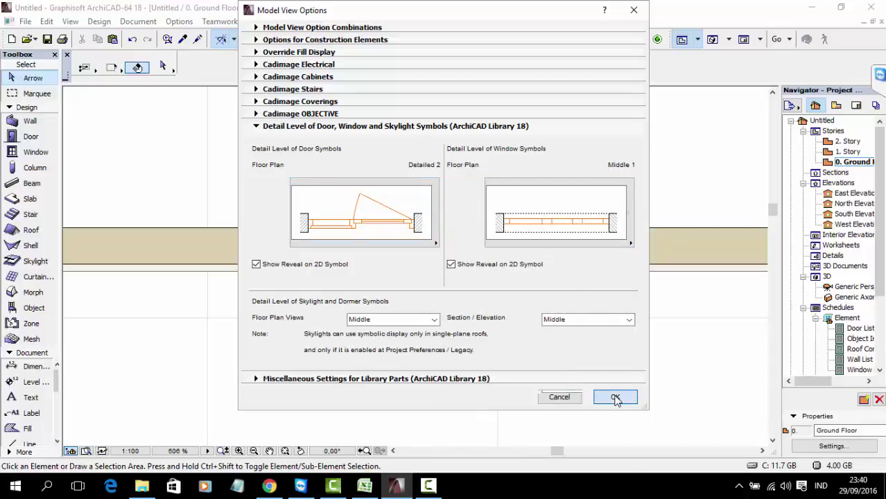
pyautogui.scroll(3, 477, 273)
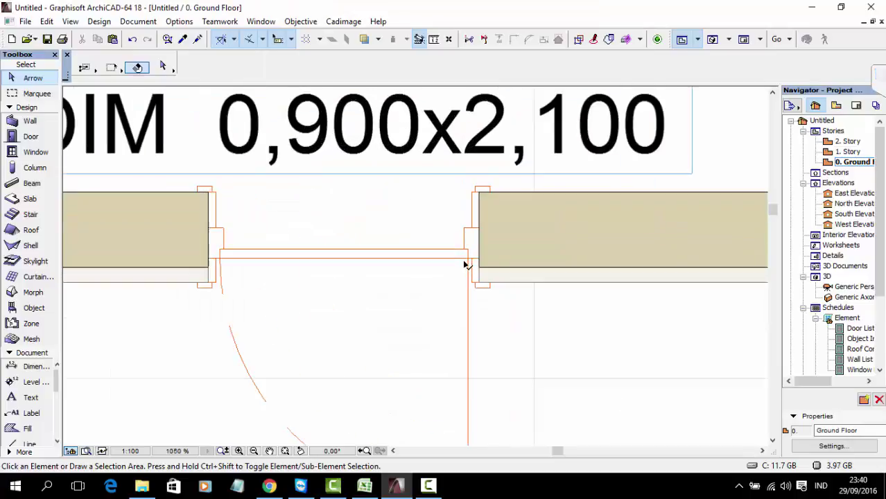
# - Examine the frame and leaf lines of the P-001 door symbol up close on the floor plan
pyautogui.scroll(1, 198, 193)
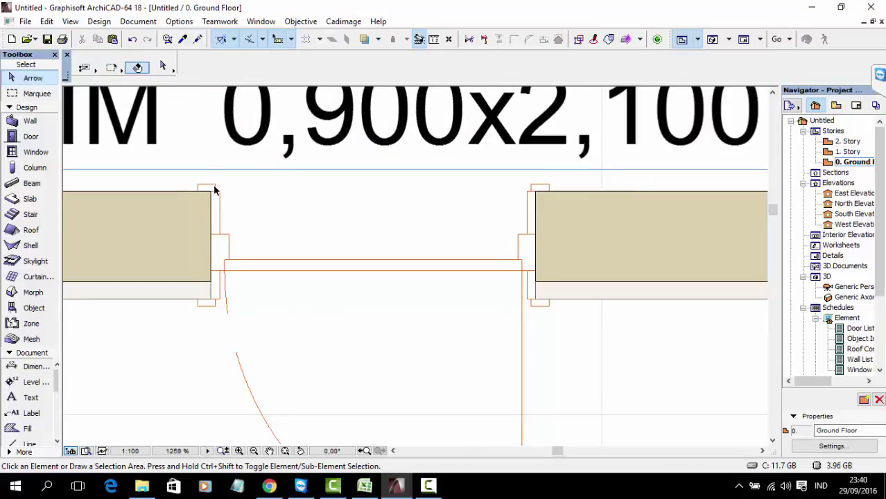
pyautogui.scroll(-1, 228, 261)
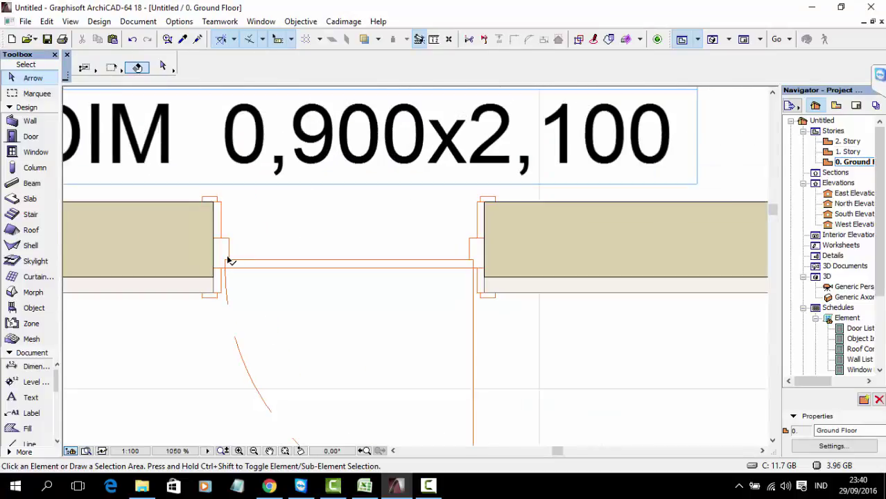
pyautogui.scroll(-3, 228, 261)
pyautogui.scroll(1, 420, 273)
pyautogui.scroll(-4, 420, 273)
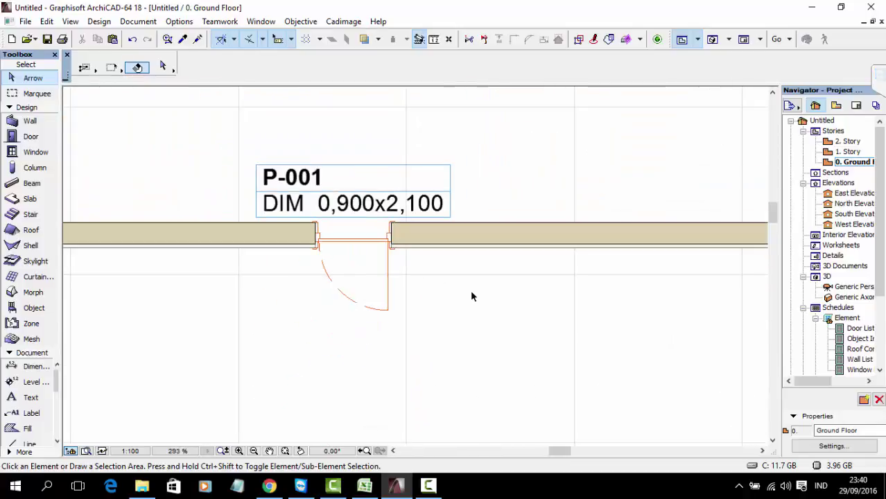
pyautogui.click(612, 176)
pyautogui.click(540, 180)
# - Save the P-001 door's current settings as a favorite named PINTU FLORY and confirm the door settings
pyautogui.click(393, 252)
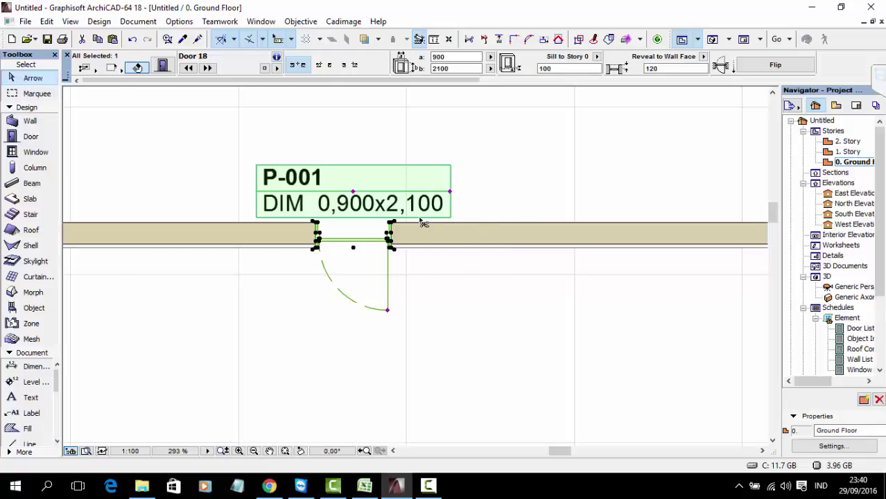
pyautogui.hotkey('ctrl', 't')
pyautogui.click(376, 85)
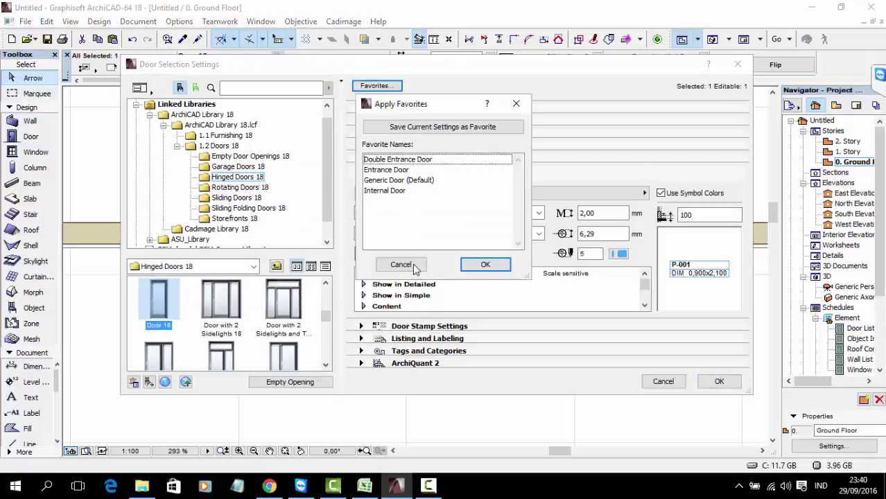
pyautogui.click(414, 130)
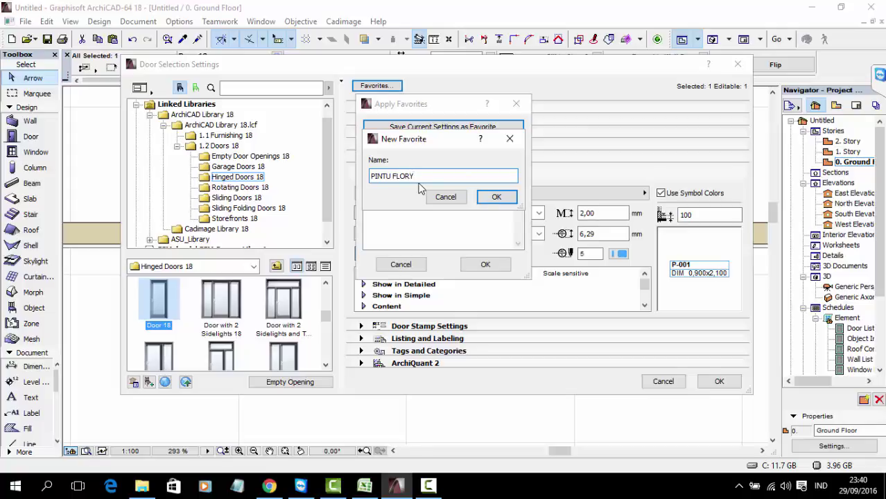
pyautogui.press('Return')
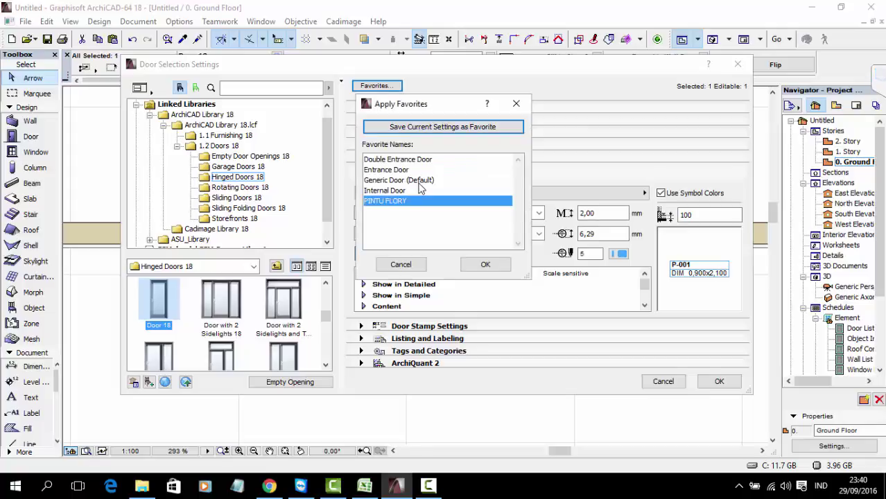
pyautogui.click(489, 263)
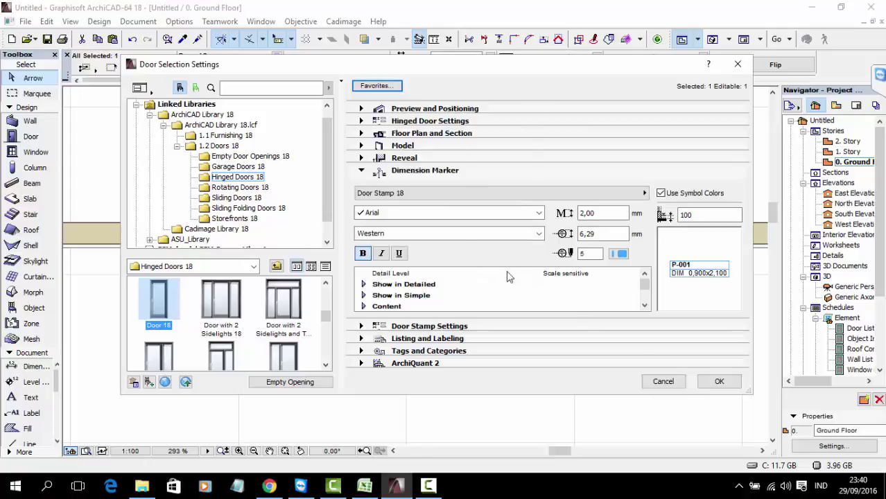
pyautogui.click(719, 381)
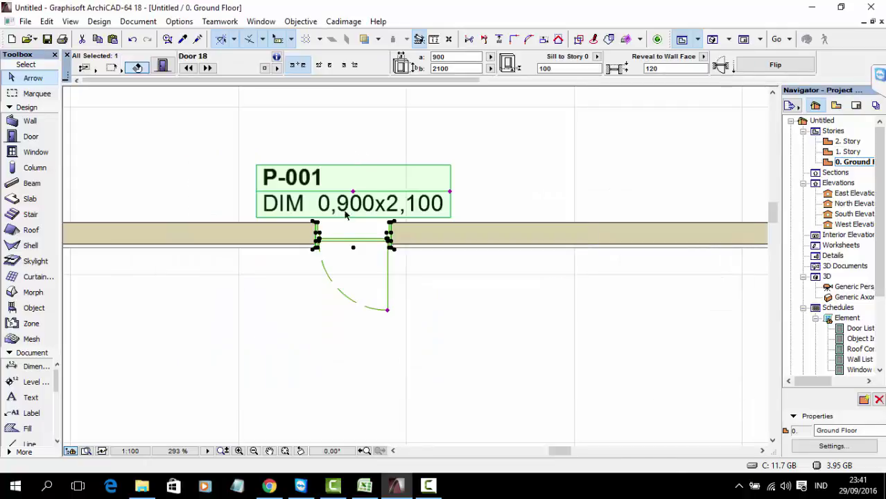
pyautogui.click(448, 279)
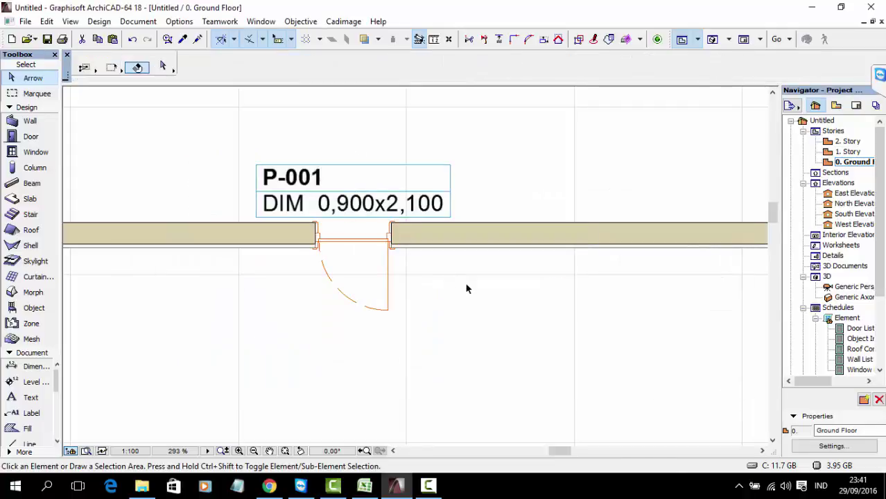
# - Choose Door with 2 Sidelights 18 as the default door and place it in the wall to the right of the P-001 door
pyautogui.click(31, 136)
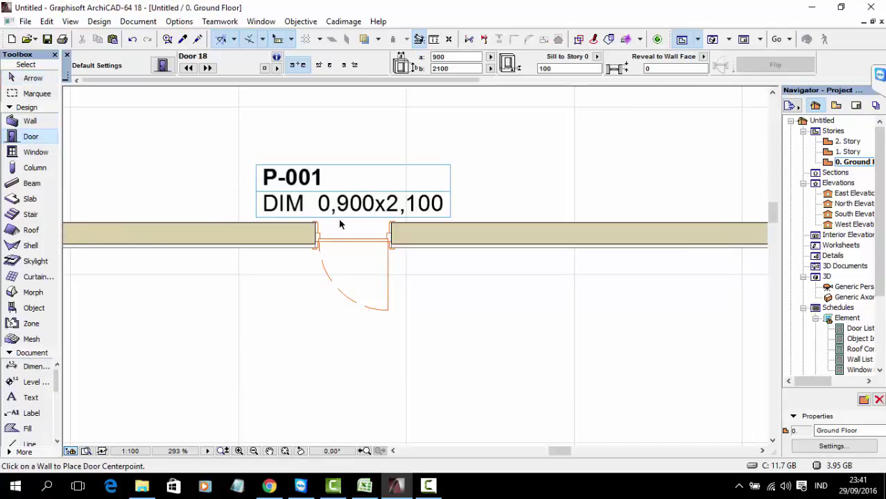
pyautogui.hotkey('ctrl', 't')
pyautogui.click(221, 299)
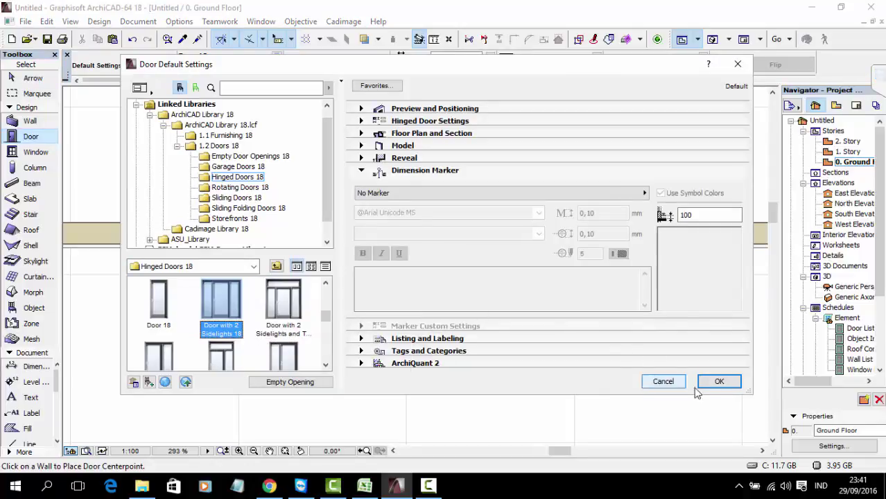
pyautogui.click(434, 122)
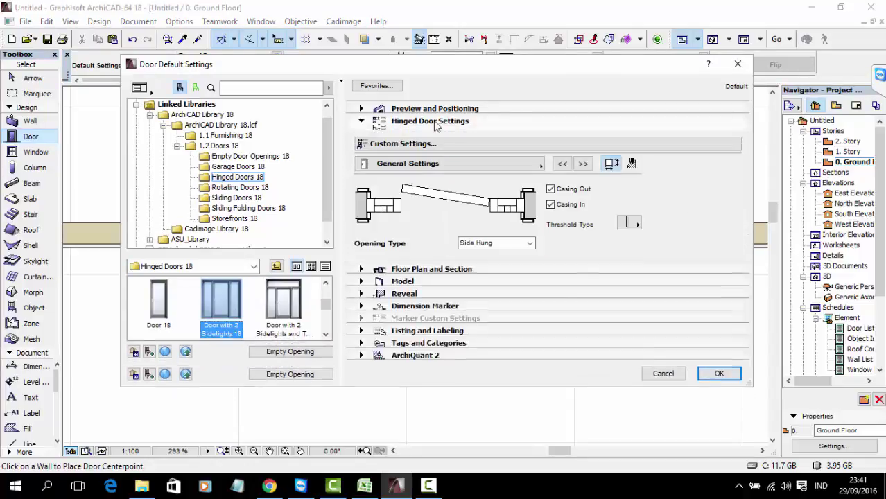
pyautogui.click(586, 164)
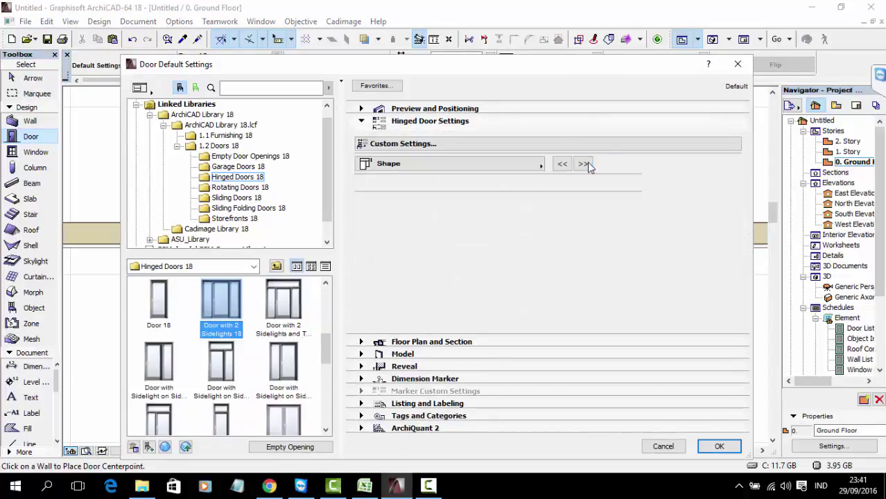
pyautogui.click(585, 165)
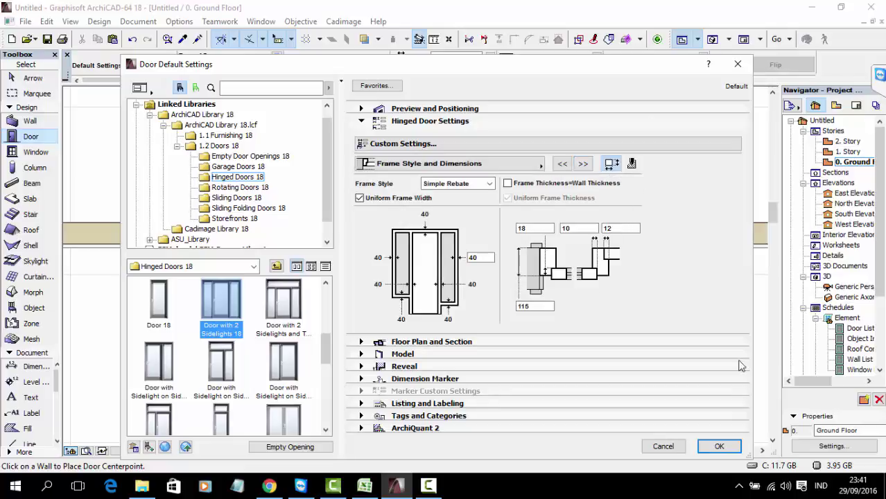
pyautogui.click(729, 446)
pyautogui.click(622, 236)
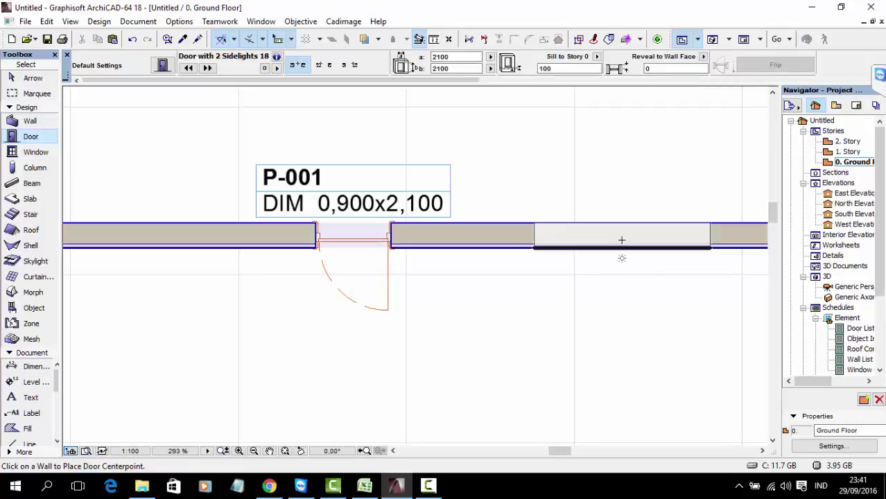
pyautogui.click(634, 274)
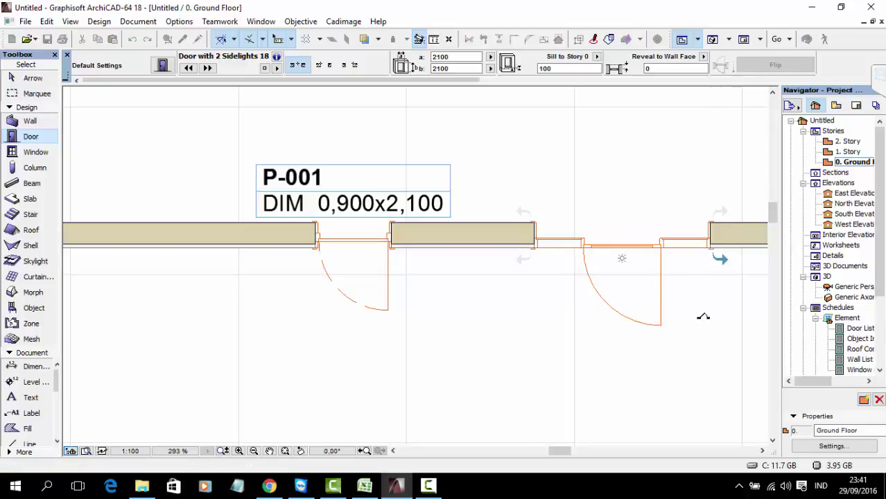
pyautogui.scroll(3, 700, 251)
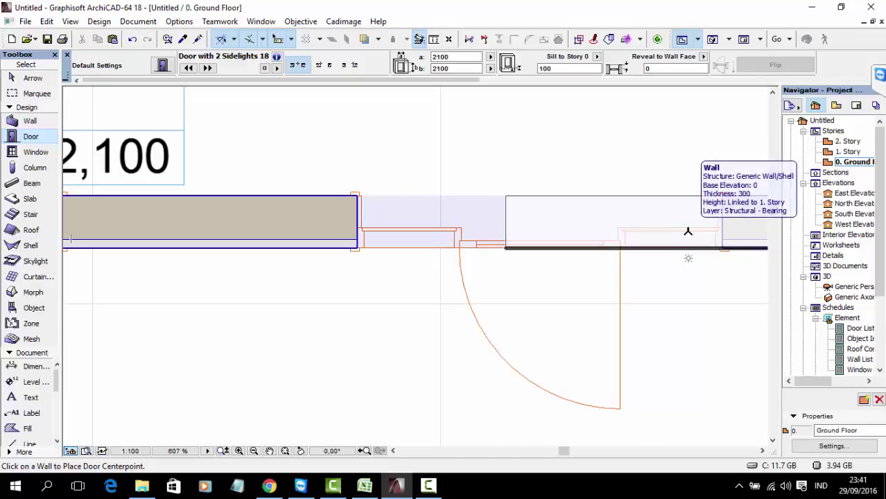
pyautogui.press('Escape')
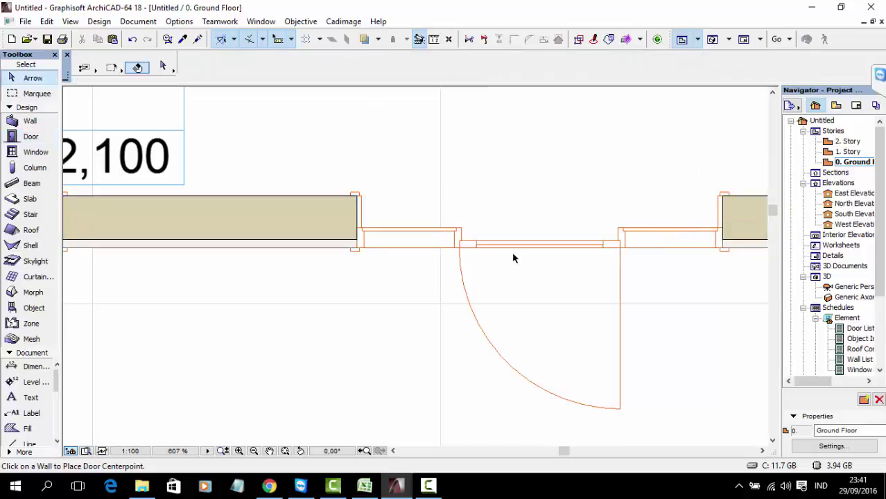
# - Set the floor plan detail level of door symbols to Middle 1 in the model view options
pyautogui.scroll(-2, 514, 257)
pyautogui.scroll(5, 580, 208)
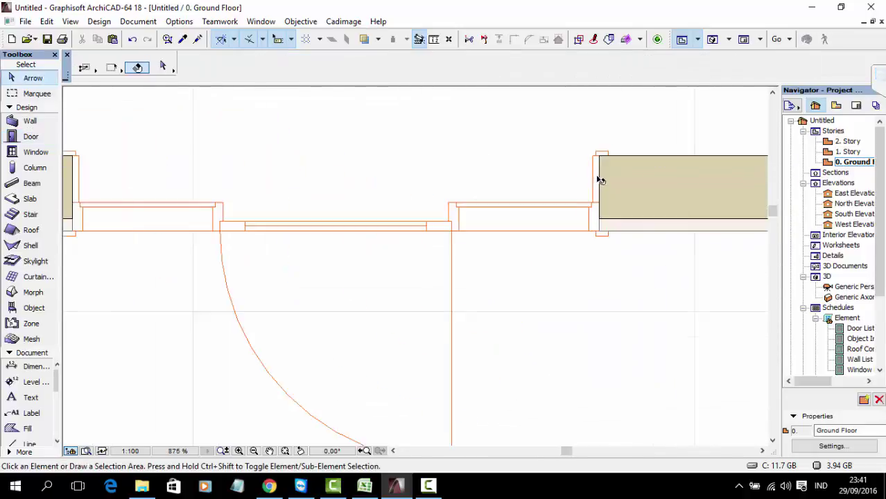
pyautogui.scroll(-3, 389, 277)
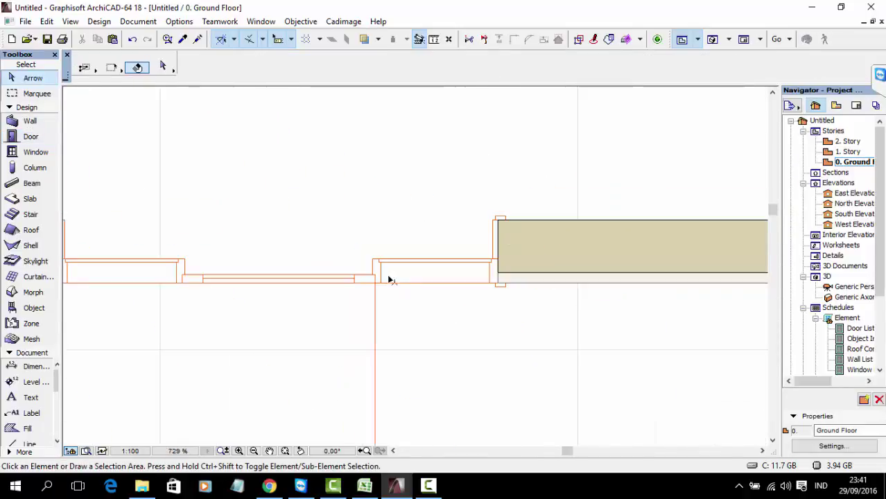
pyautogui.click(157, 23)
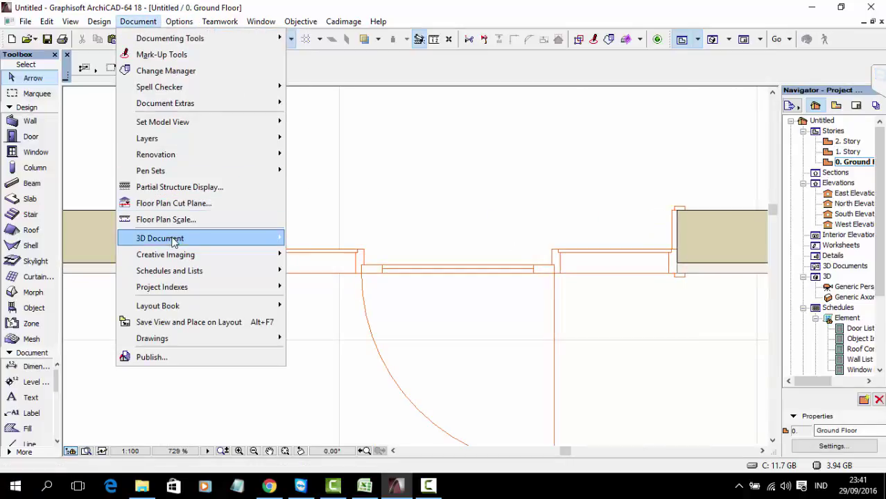
pyautogui.moveTo(182, 122)
pyautogui.click(326, 127)
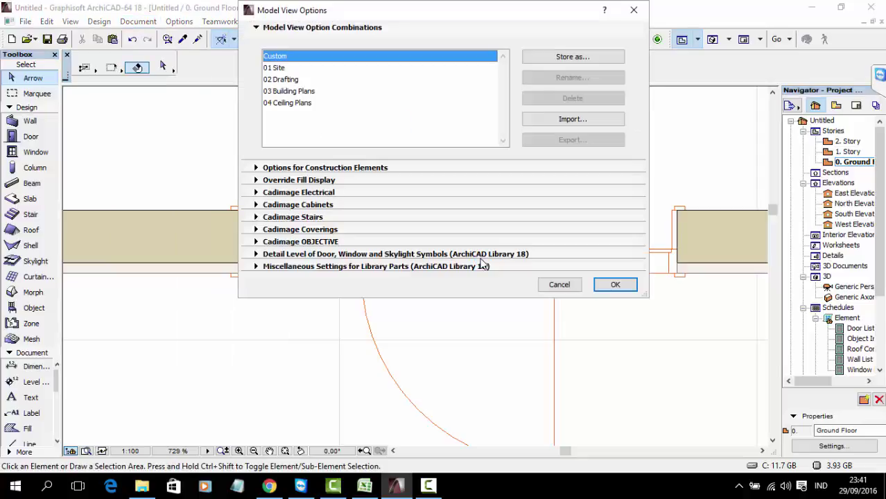
pyautogui.click(291, 255)
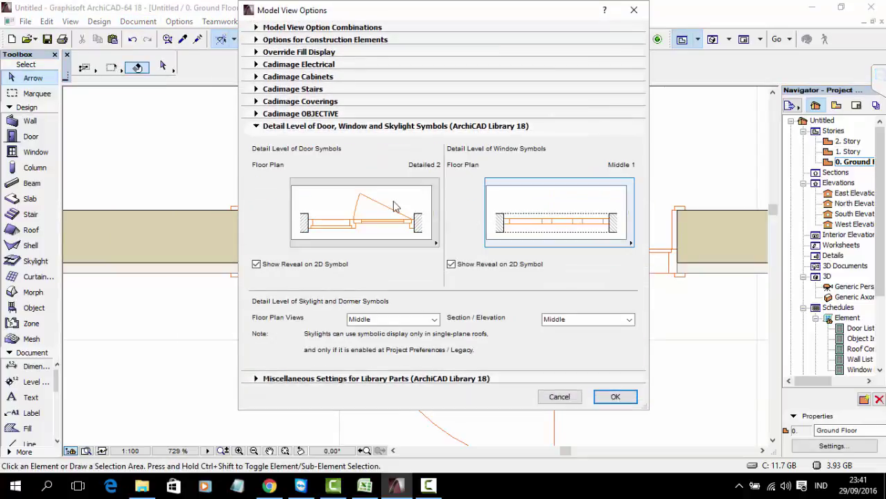
pyautogui.click(409, 203)
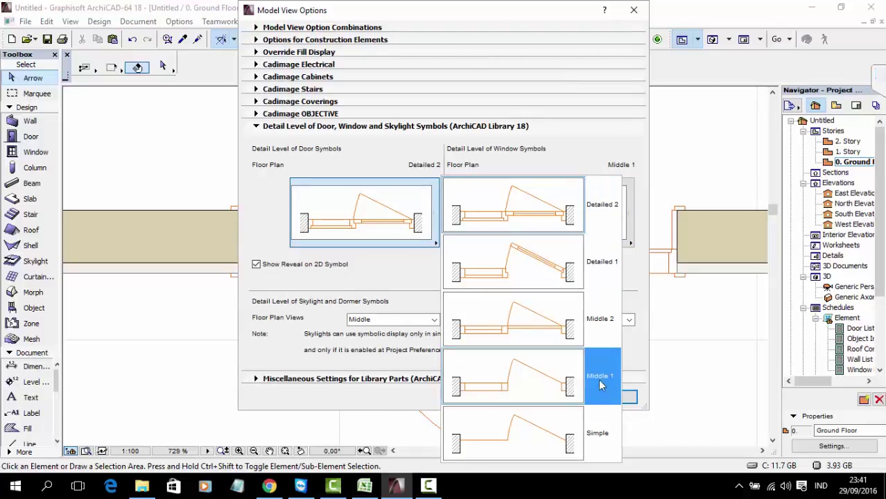
pyautogui.click(570, 385)
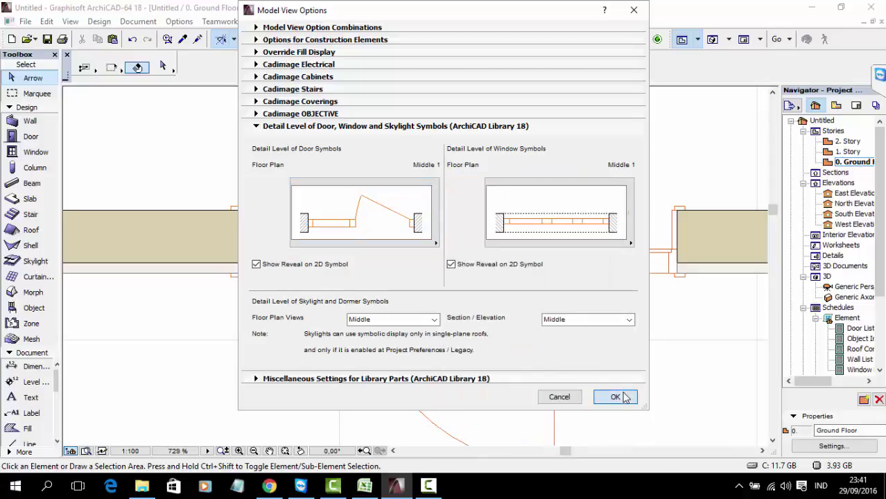
pyautogui.click(616, 398)
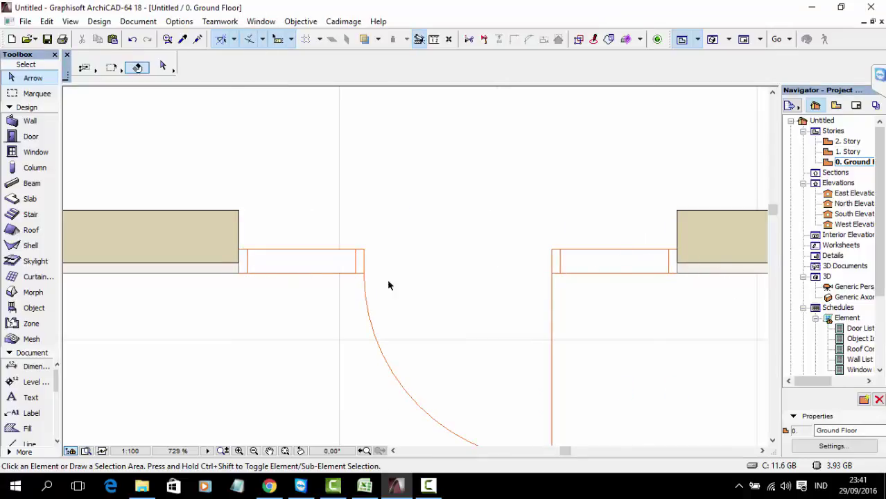
# - Apply the PINTU FLORY favorite to the door default settings
pyautogui.scroll(-8, 662, 303)
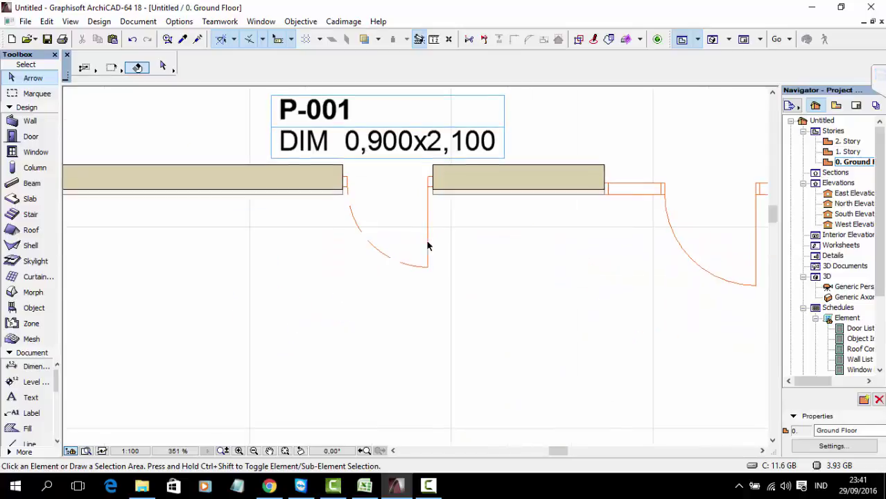
pyautogui.moveTo(565, 276); pyautogui.dragTo(447, 264, button='middle')
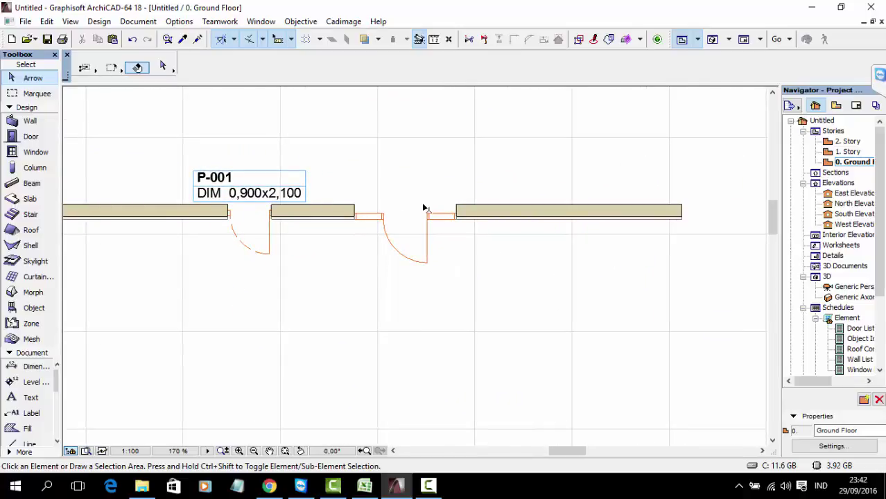
pyautogui.click(31, 136)
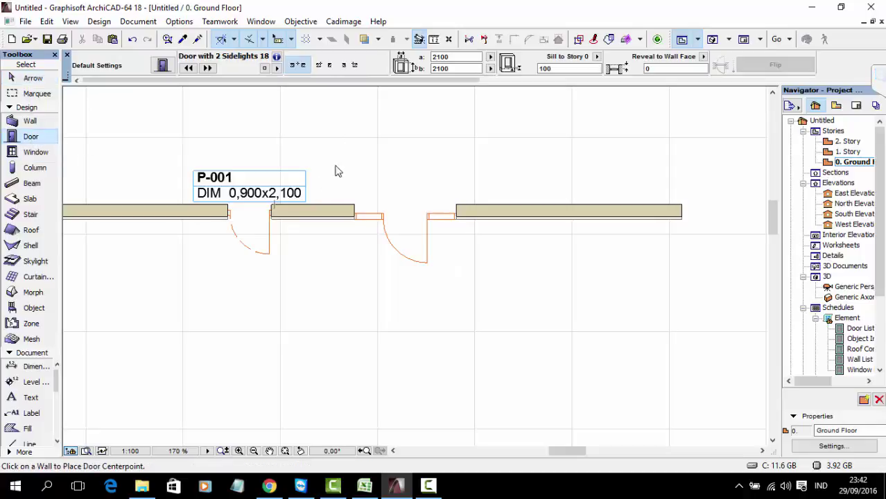
pyautogui.hotkey('ctrl', 't')
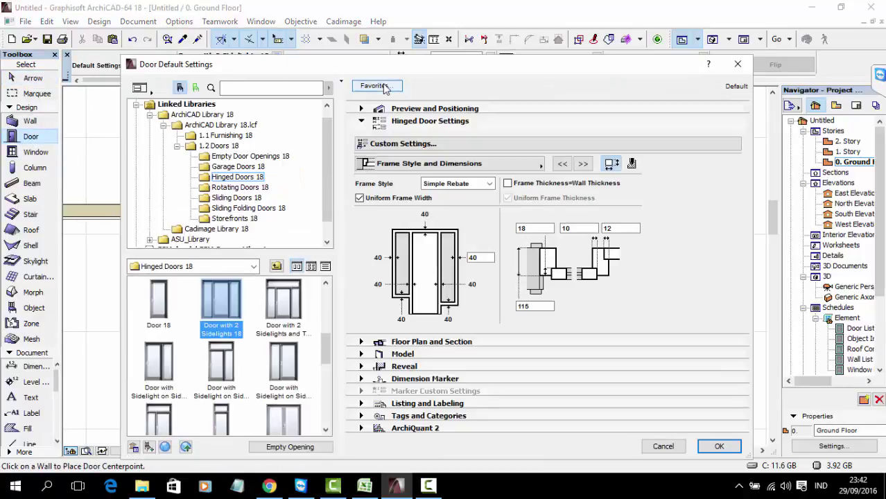
pyautogui.click(375, 85)
pyautogui.click(385, 200)
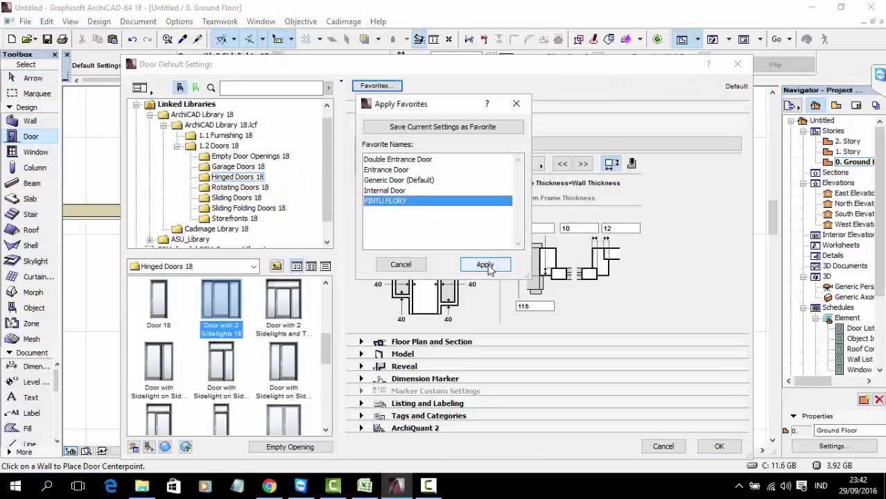
pyautogui.click(485, 264)
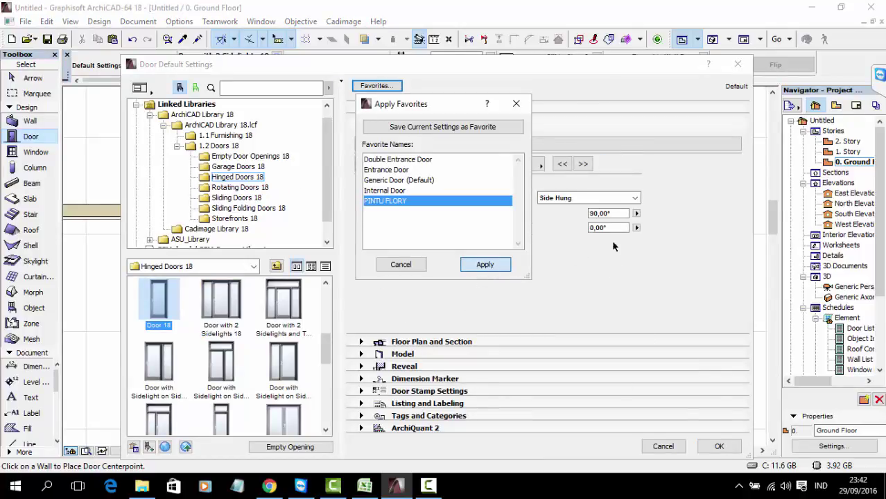
pyautogui.press('Return')
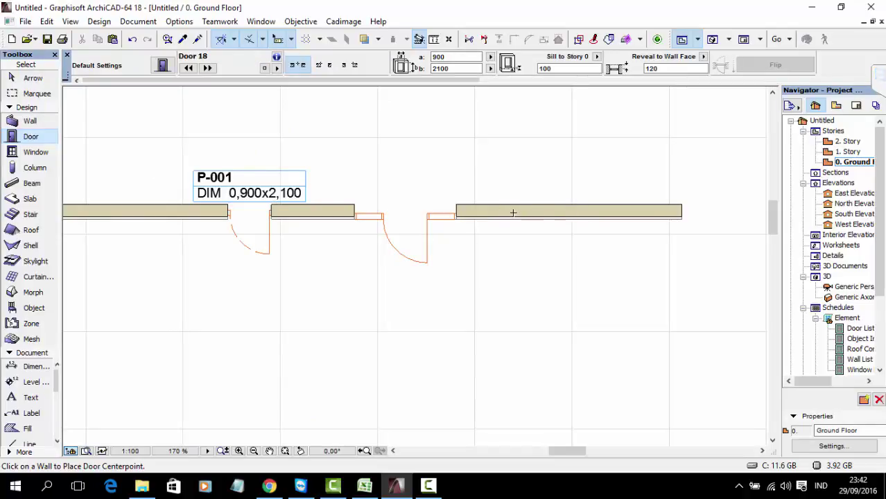
# - Place a door with the favorite's settings in the wall to the right of the sidelight door, opening below the wall
pyautogui.click(548, 213)
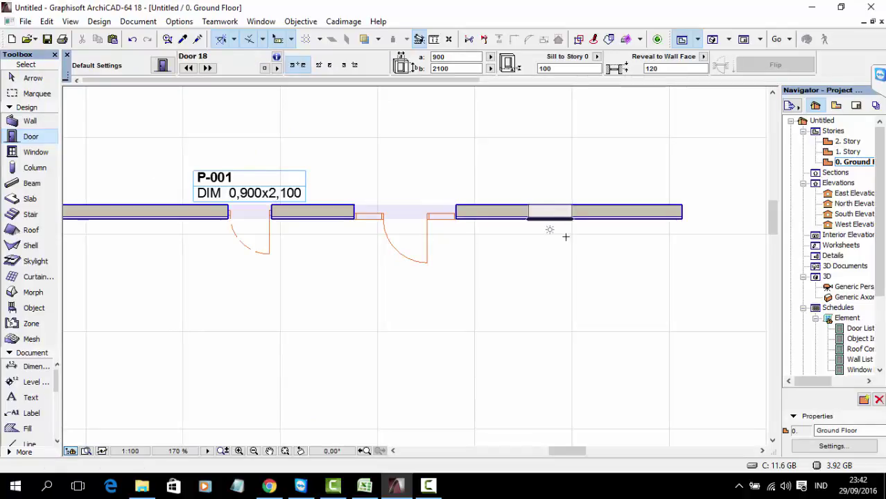
pyautogui.click(567, 236)
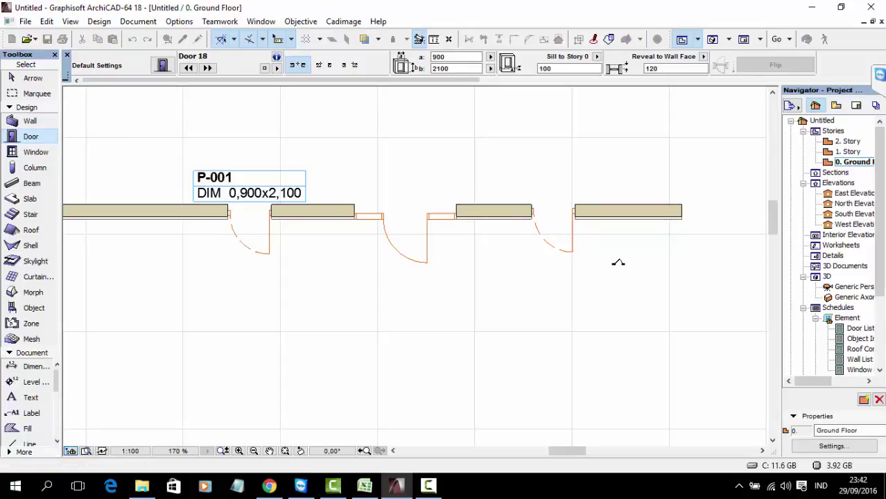
pyautogui.scroll(4, 591, 231)
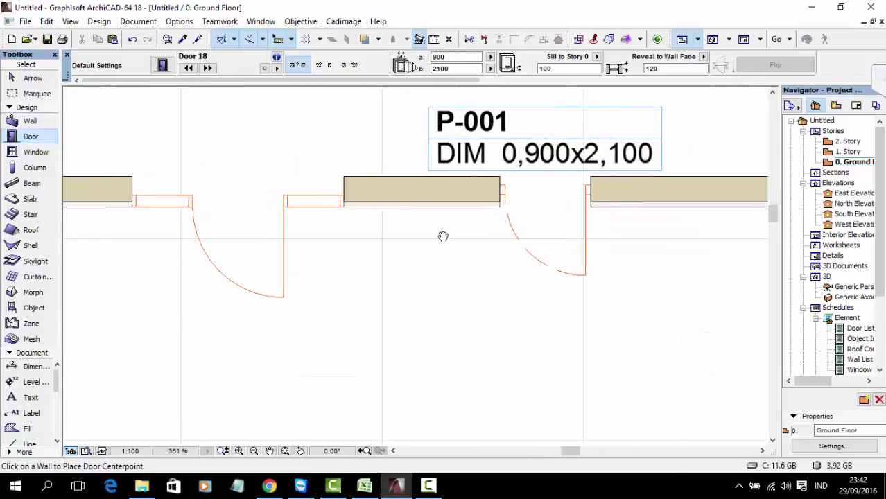
pyautogui.scroll(-2, 591, 230)
pyautogui.press('Escape')
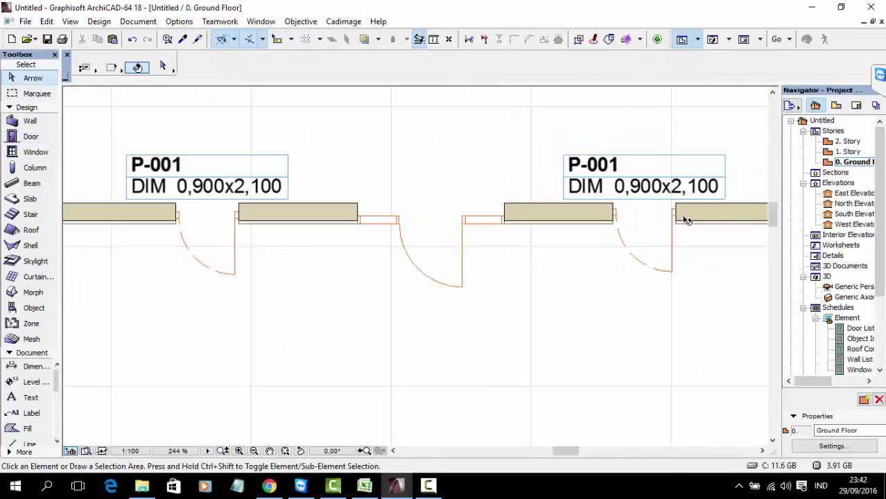
# - Flip the door to the right of the sidelight door so that it opens on the wall's upper side
pyautogui.click(644, 229)
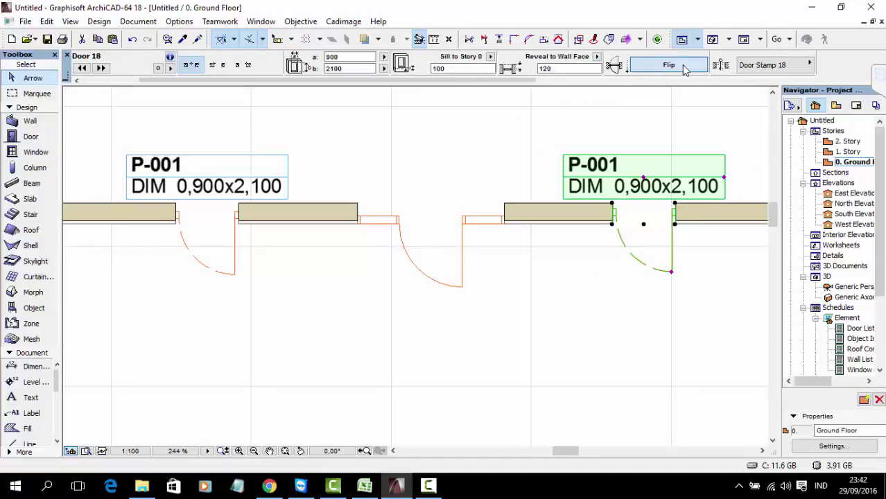
pyautogui.click(684, 68)
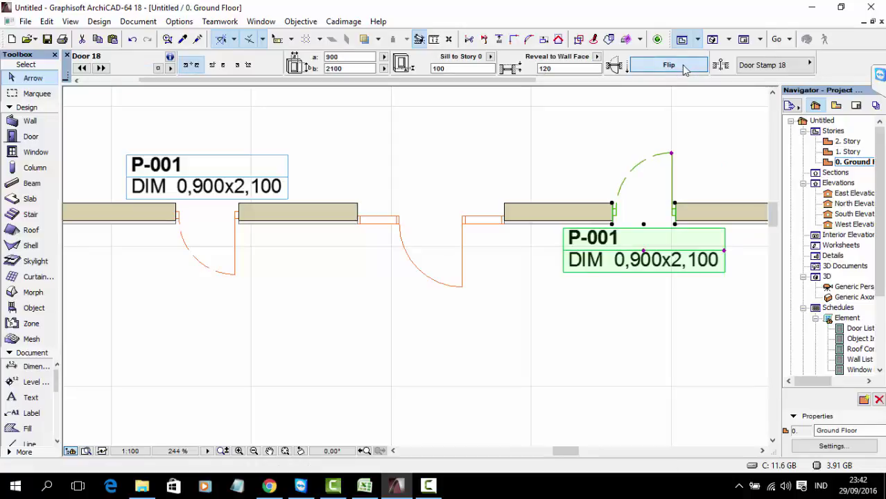
# - Flip the right-hand door so it swings to the lower side of the wall, matching the left-hand door
pyautogui.click(684, 67)
pyautogui.click(685, 67)
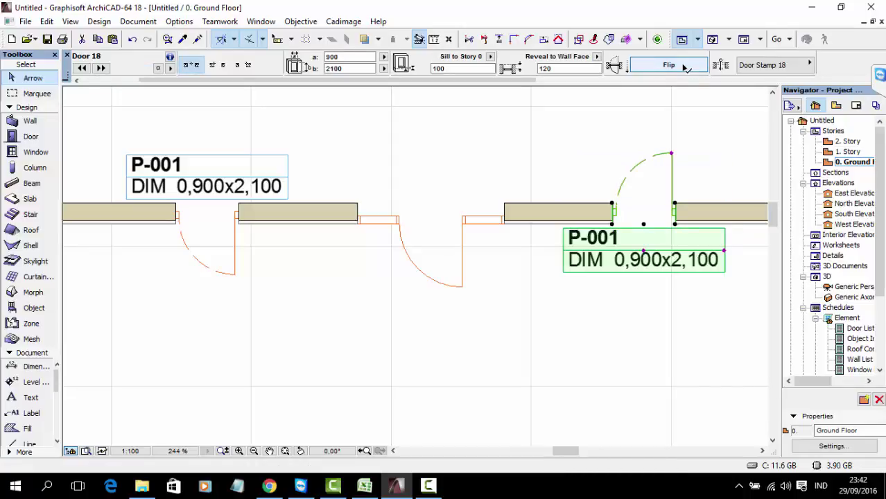
pyautogui.click(677, 67)
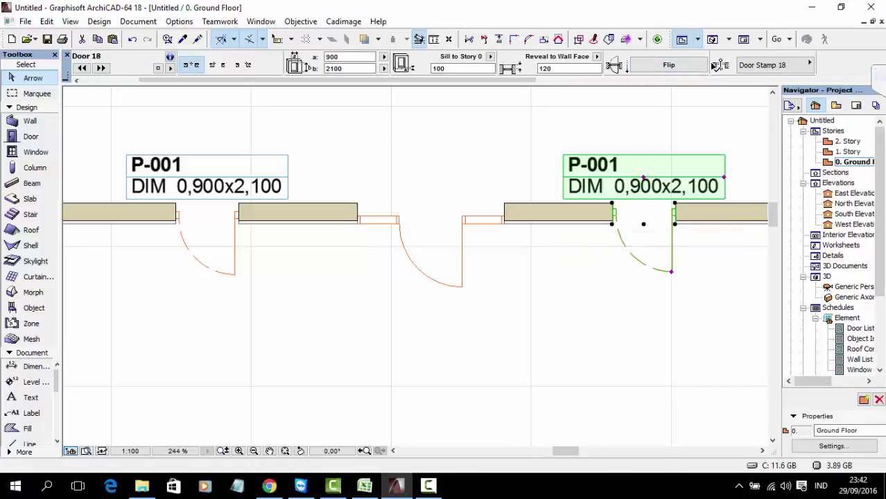
# - Change the ID of the selected right-hand door to P-02
pyautogui.moveTo(747, 65)
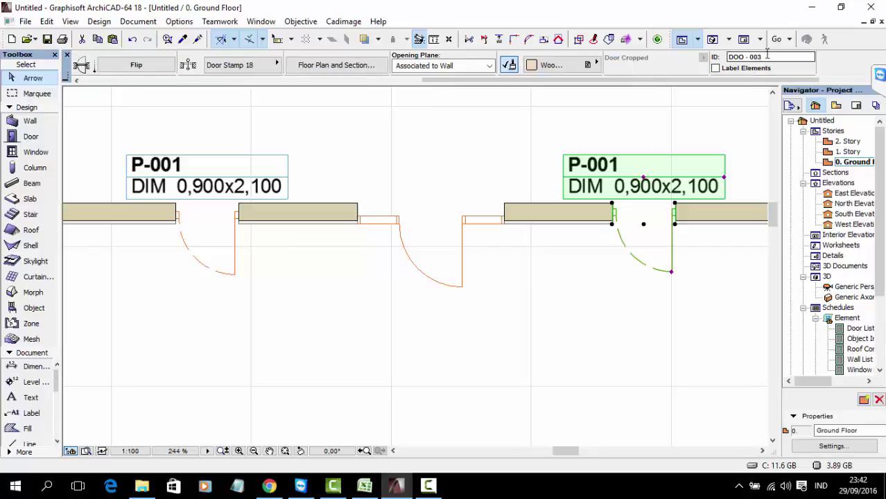
pyautogui.click(769, 57)
pyautogui.click(716, 67)
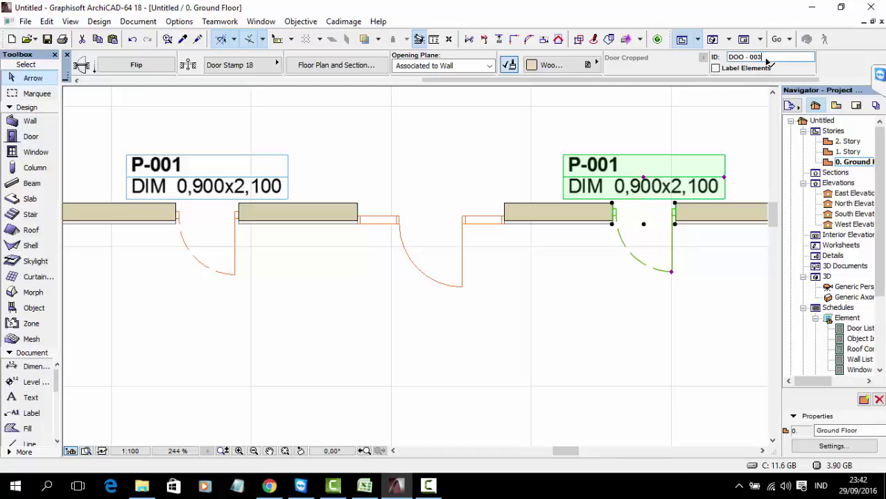
pyautogui.moveTo(762, 56); pyautogui.dragTo(729, 59)
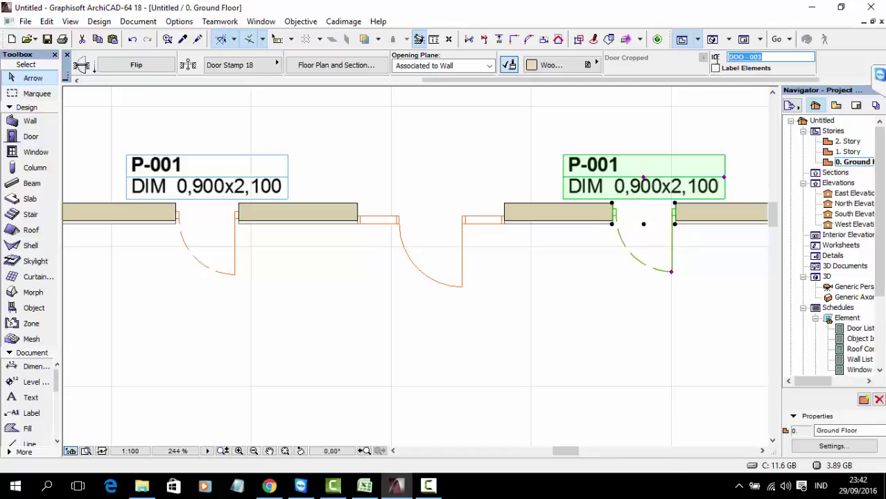
pyautogui.write('D')
pyautogui.write('-02')
pyautogui.press('Return')
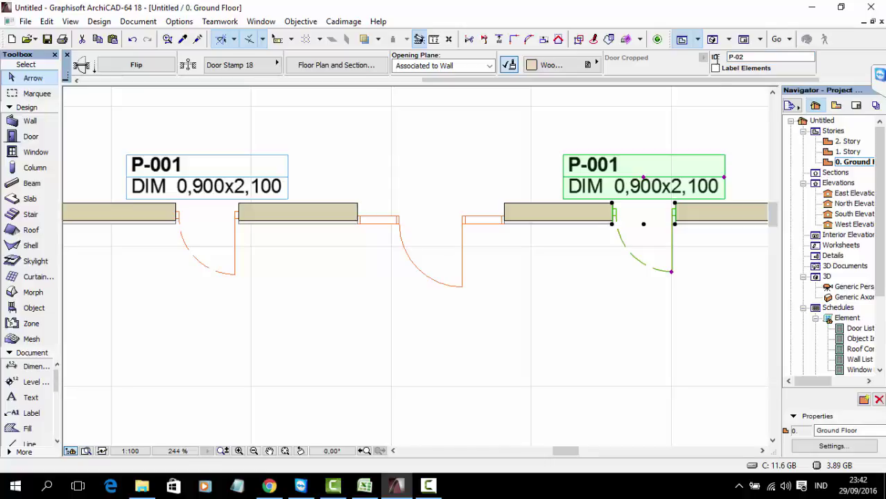
# - Assign the Door Stamp 18 marker to the middle door with two sidelights
pyautogui.click(488, 226)
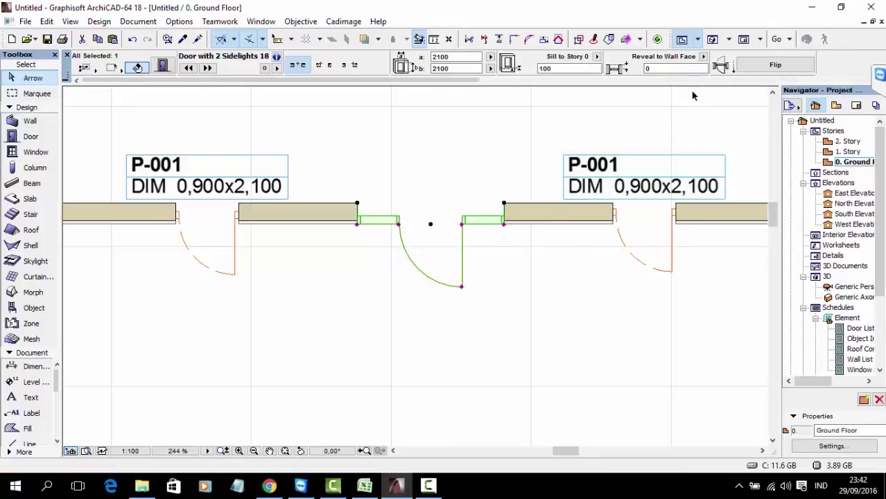
pyautogui.moveTo(707, 63)
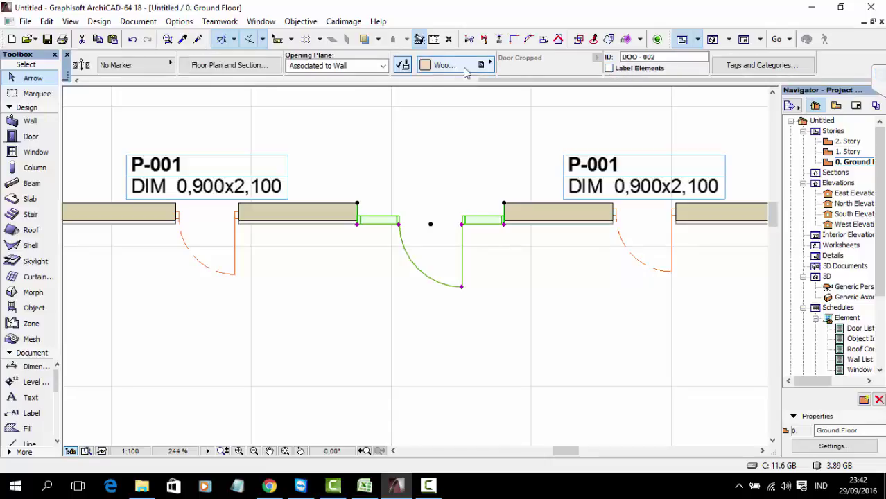
pyautogui.click(257, 67)
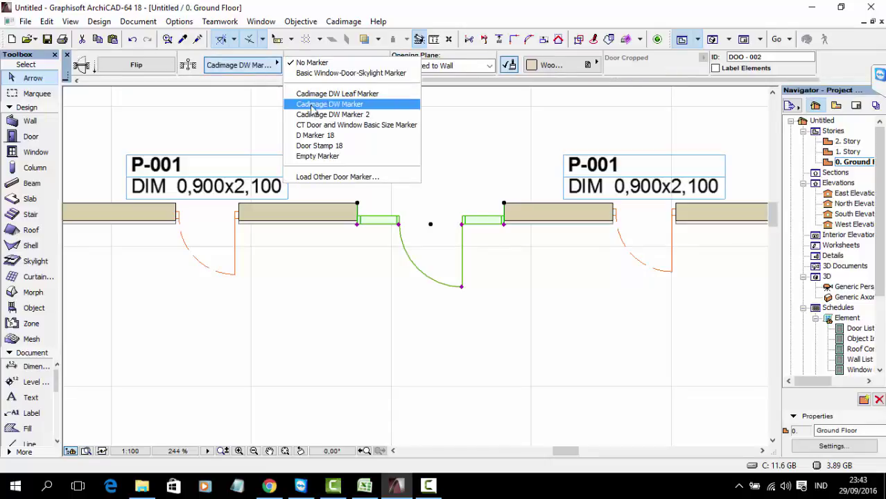
pyautogui.click(331, 149)
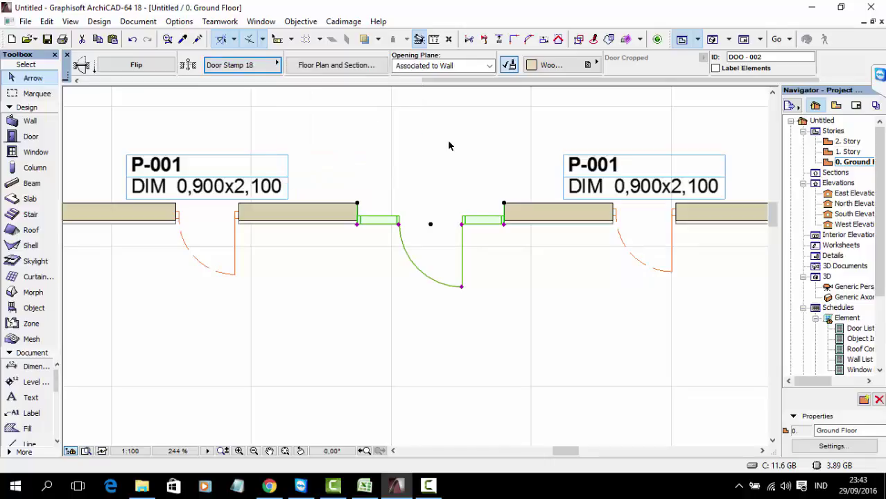
# - Change the middle door's ID to P-003 and deselect the door
pyautogui.click(746, 56)
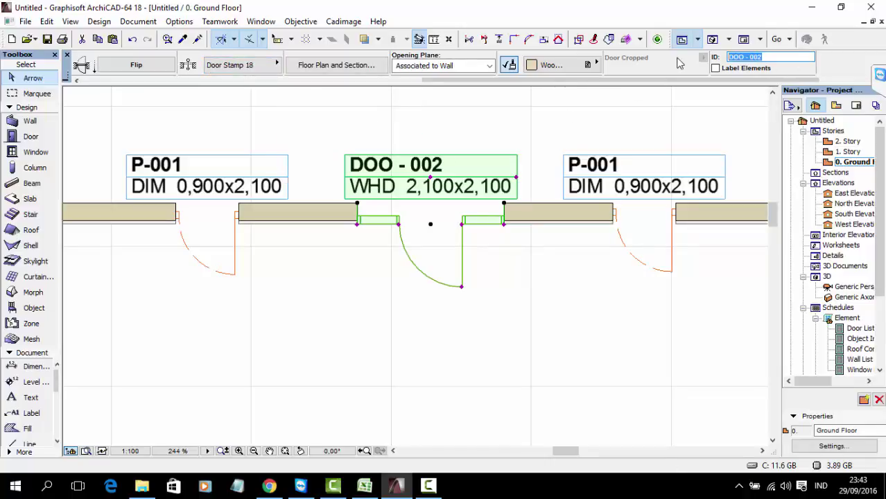
pyautogui.write('P-')
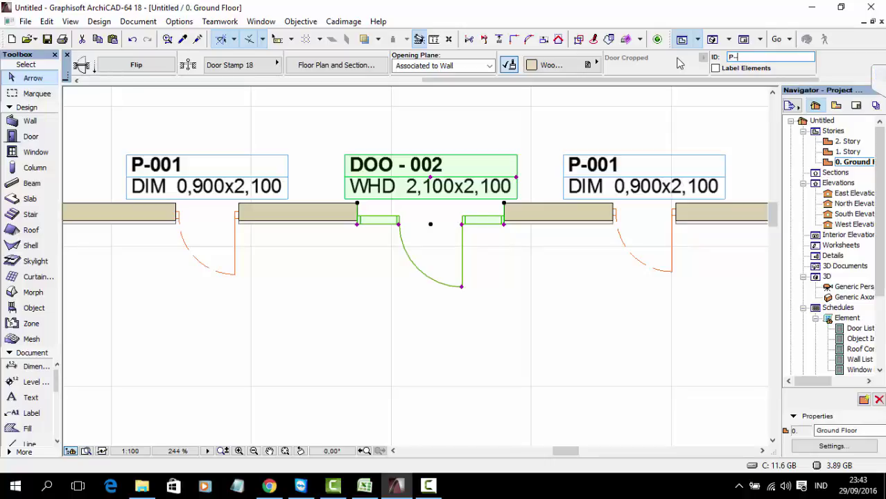
pyautogui.press('BackSpace')
pyautogui.press('Return')
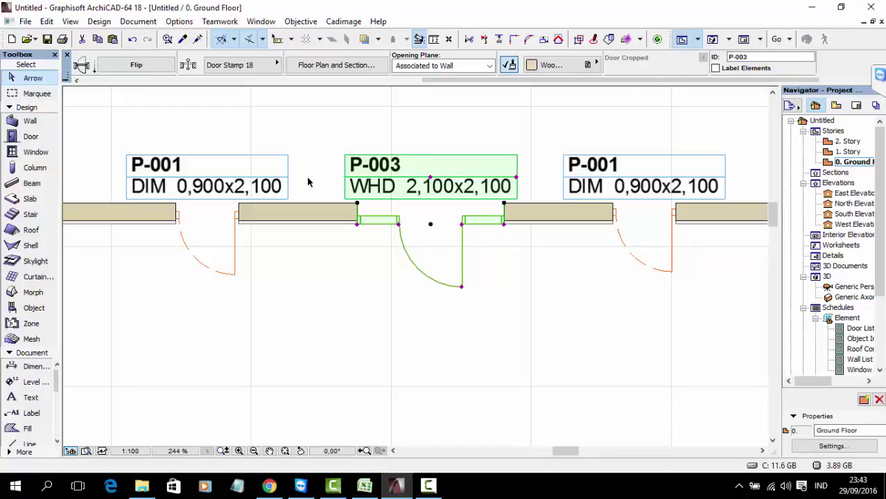
pyautogui.scroll(-2, 748, 59)
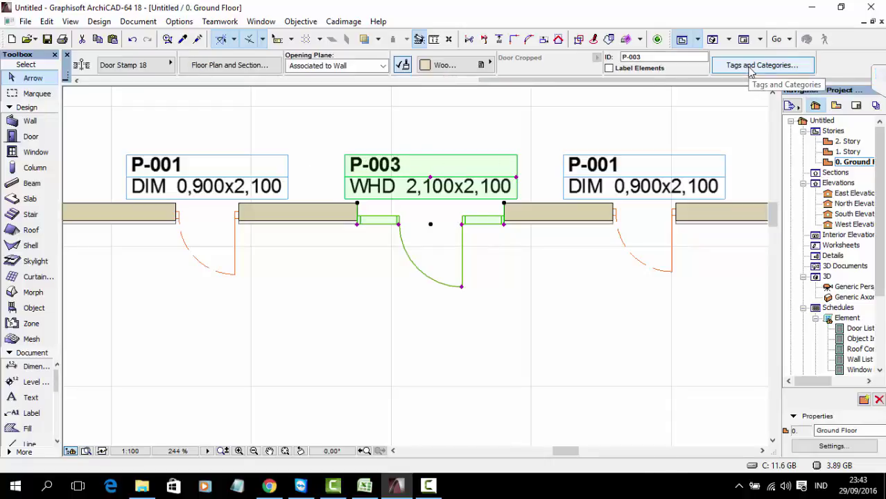
pyautogui.click(636, 277)
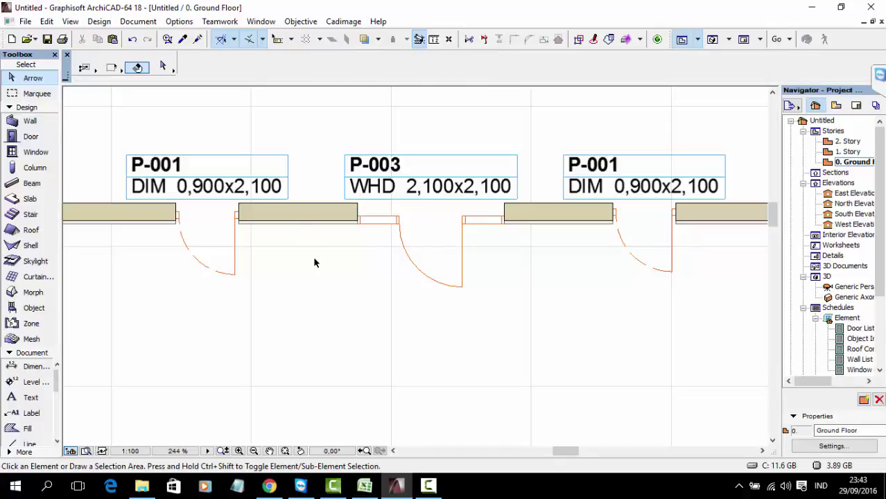
# - Draw a long horizontal wall below and parallel to the wall with the doors
pyautogui.scroll(-3, 316, 257)
pyautogui.click(30, 121)
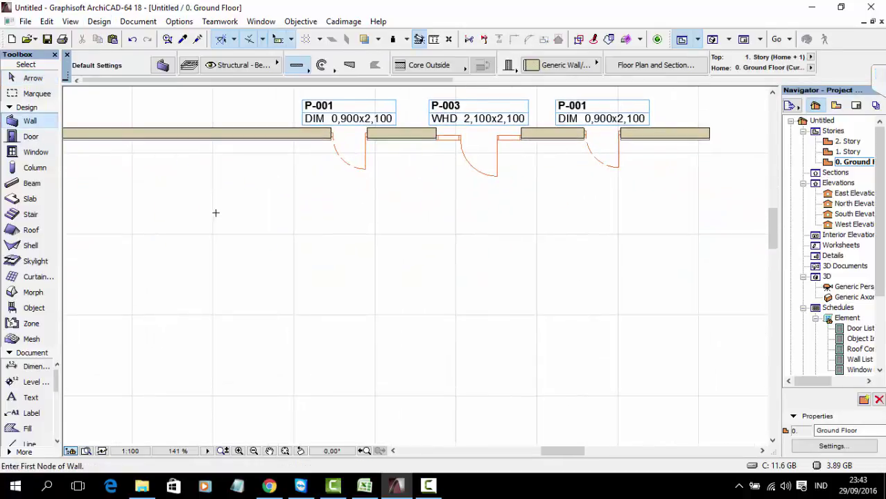
pyautogui.scroll(-1, 215, 211)
pyautogui.click(184, 216)
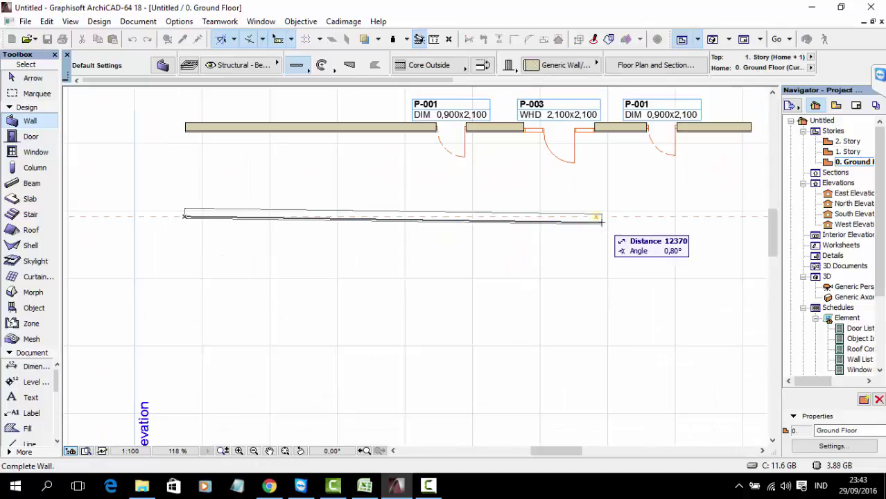
pyautogui.click(726, 215)
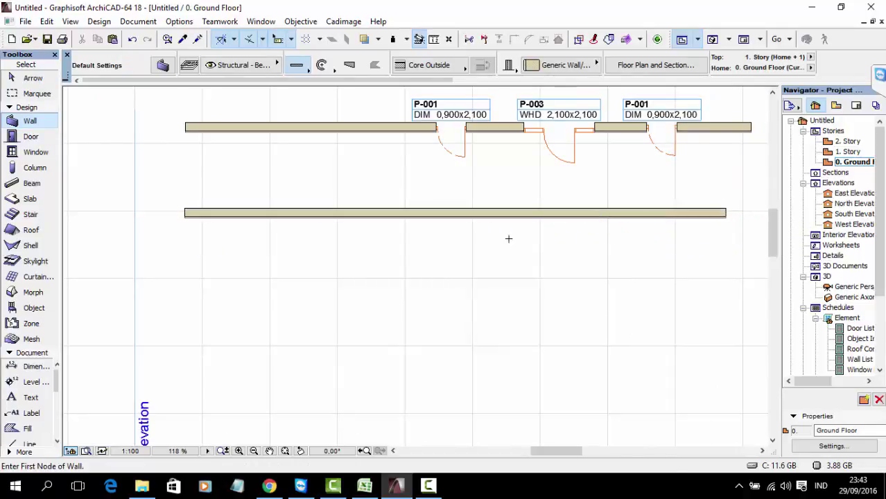
# - Place a 1500 by 1500 Window with Sidelight 18 in the left part of the new lower wall
pyautogui.click(31, 153)
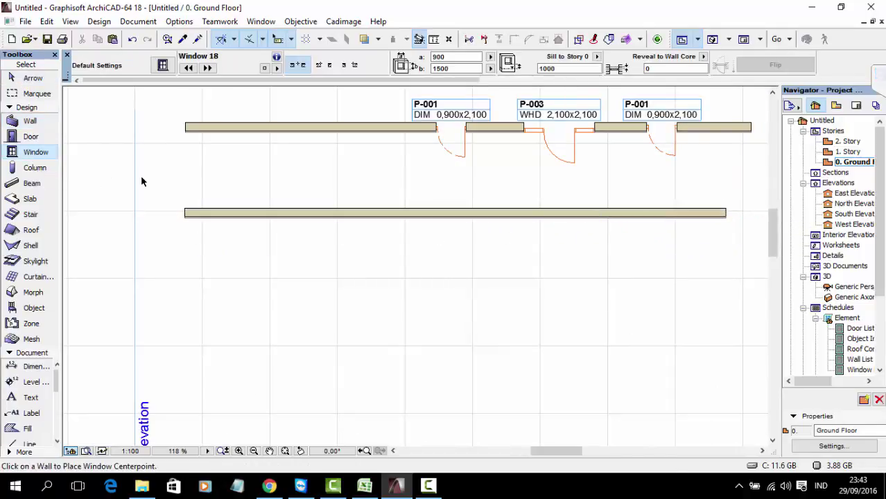
pyautogui.hotkey('ctrl', 't')
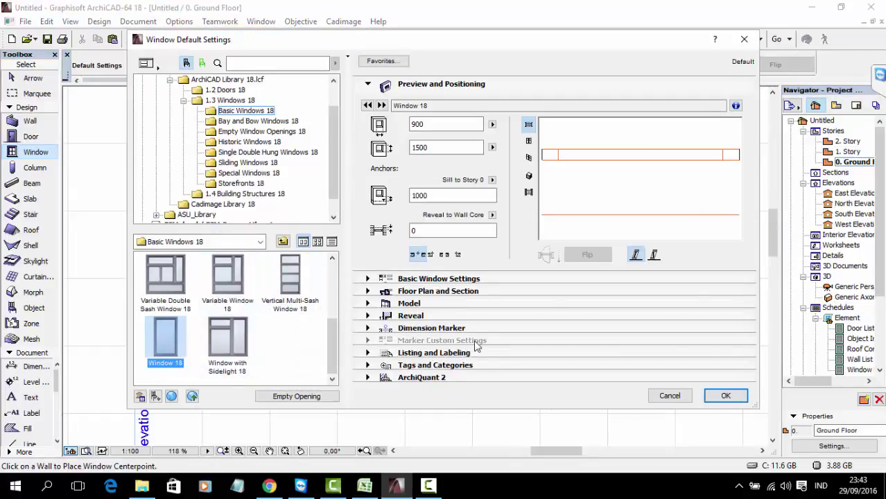
pyautogui.click(231, 331)
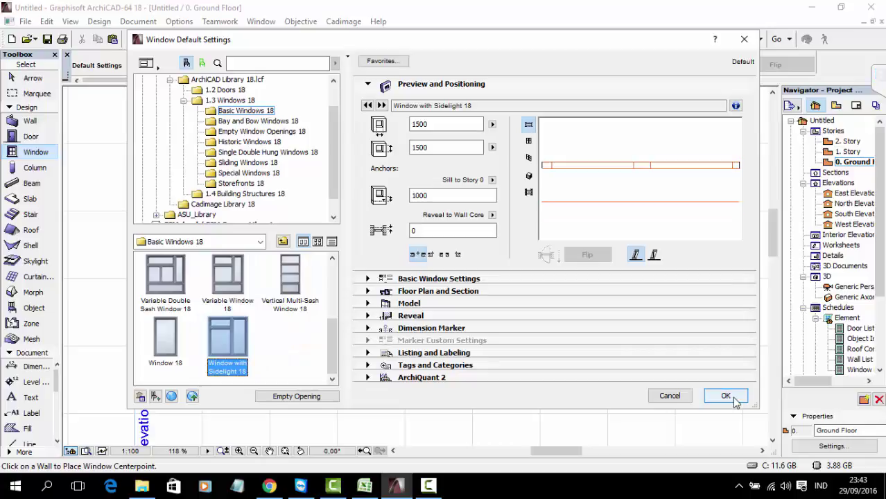
pyautogui.click(422, 279)
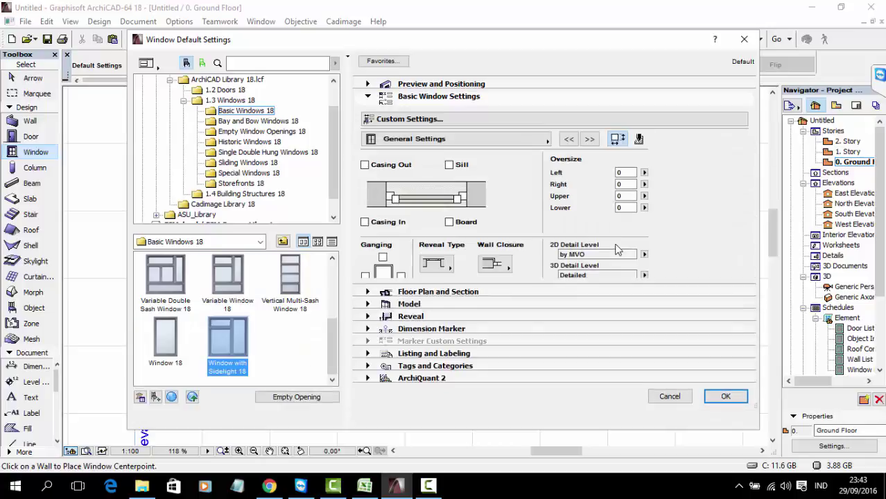
pyautogui.click(588, 140)
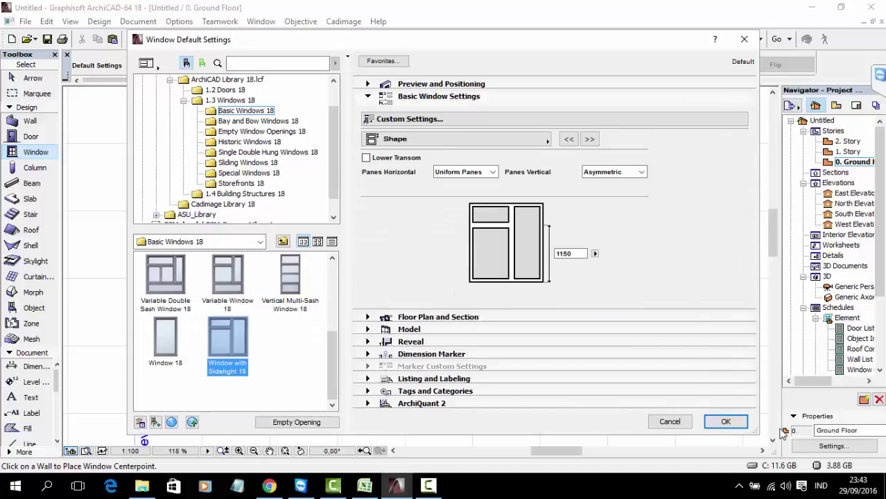
pyautogui.click(725, 421)
pyautogui.click(349, 224)
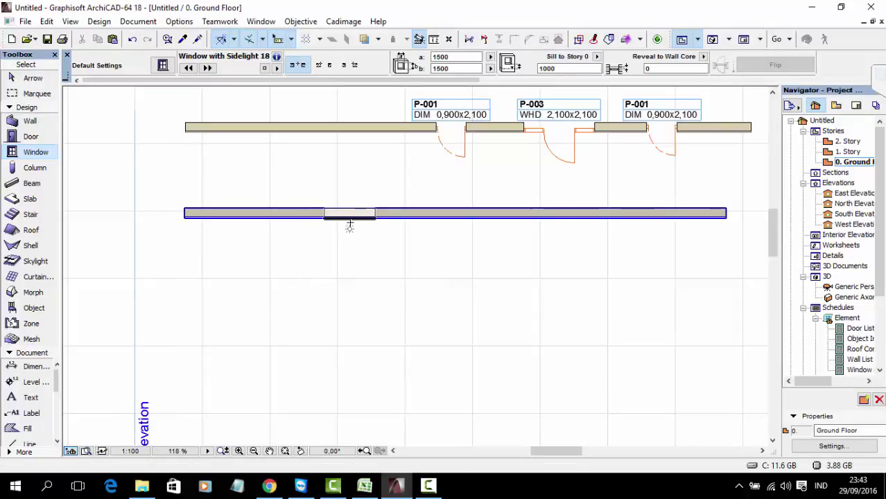
pyautogui.click(384, 232)
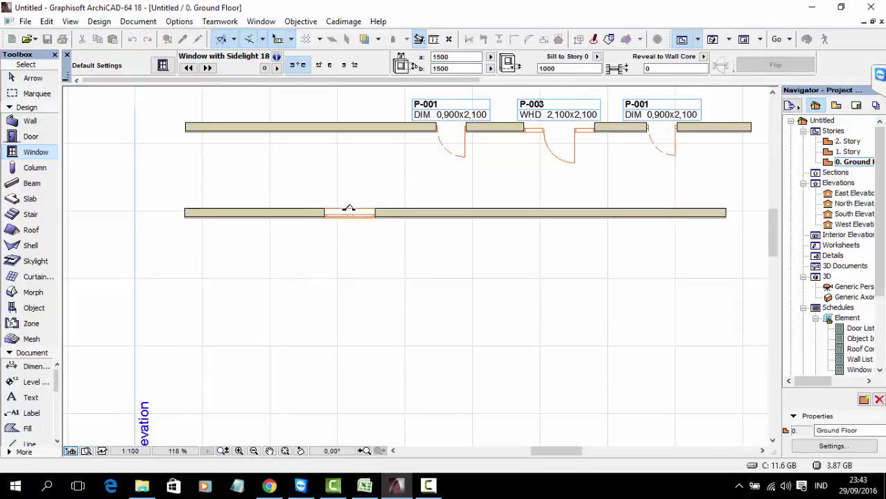
# - Open the Model View Options and show the detail level settings for door, window and skylight symbols
pyautogui.scroll(6, 357, 208)
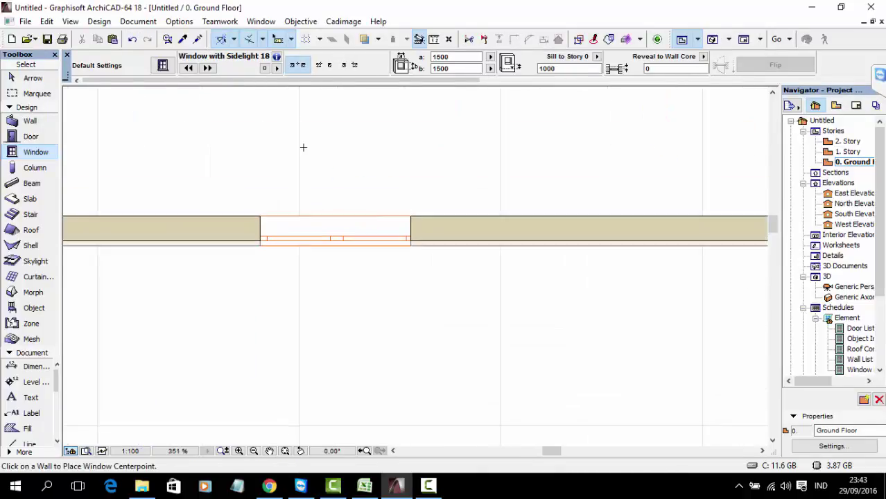
pyautogui.press('shift')
pyautogui.click(147, 22)
pyautogui.moveTo(178, 21)
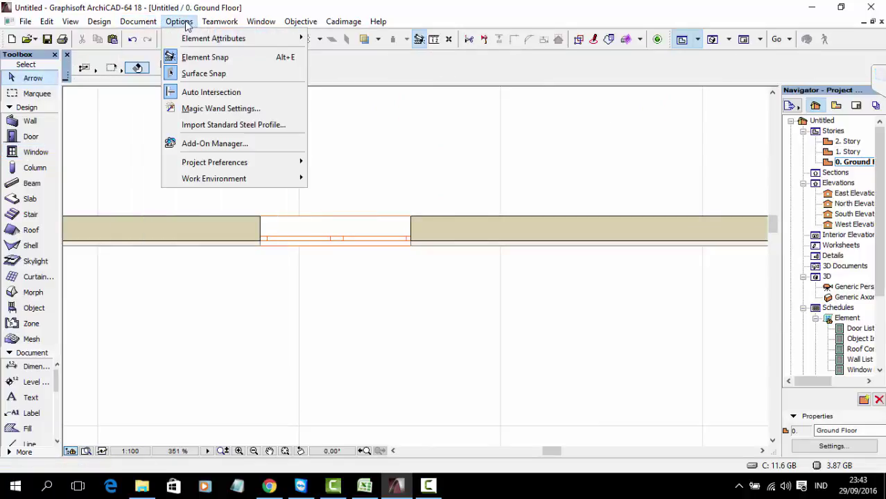
pyautogui.moveTo(138, 22)
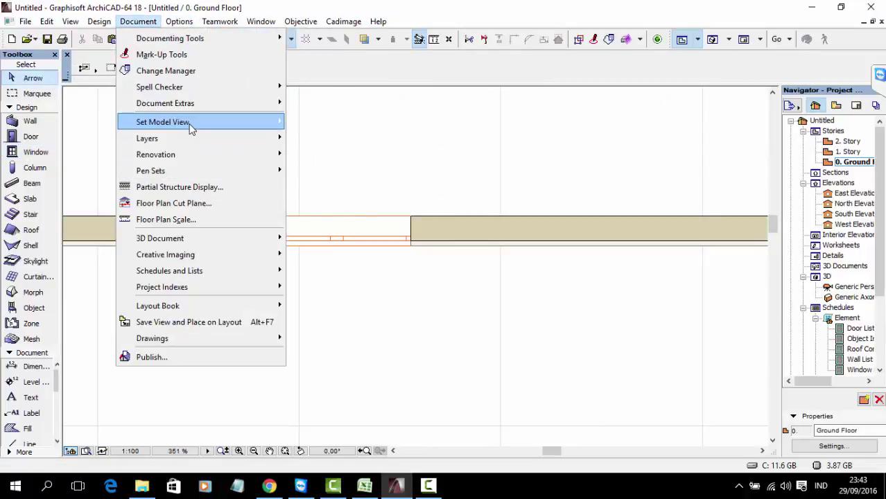
pyautogui.moveTo(201, 130)
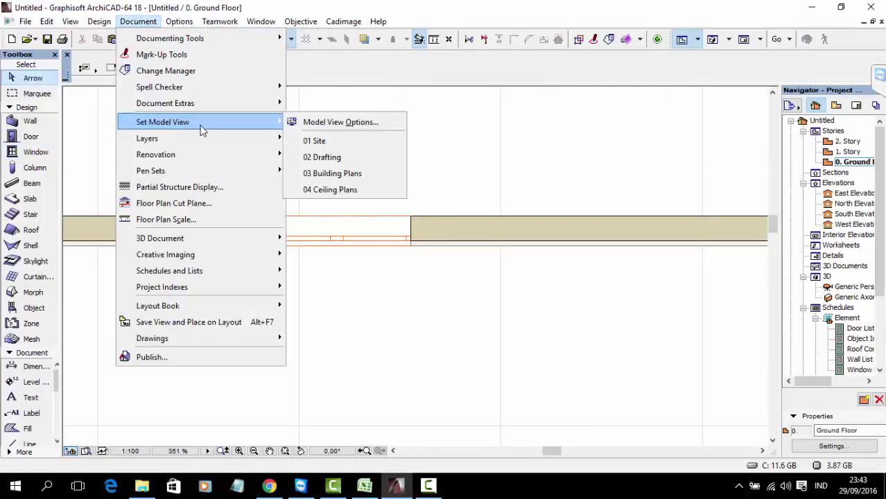
pyautogui.click(313, 129)
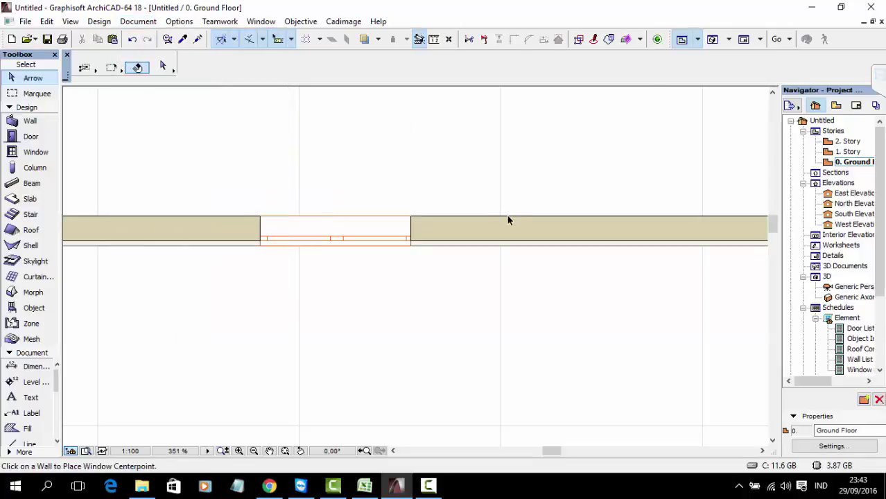
pyautogui.click(314, 253)
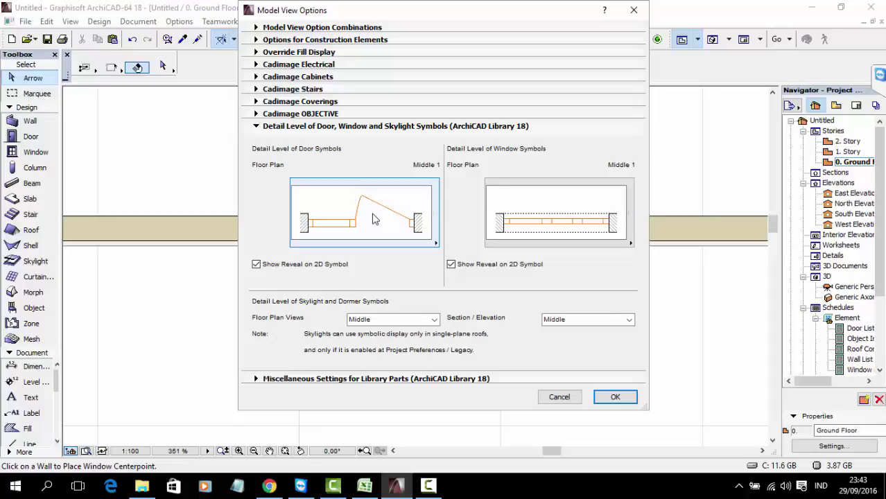
# - Set the floor plan detail level of window symbols to Detailed and apply the model view options
pyautogui.click(372, 219)
pyautogui.press('Escape')
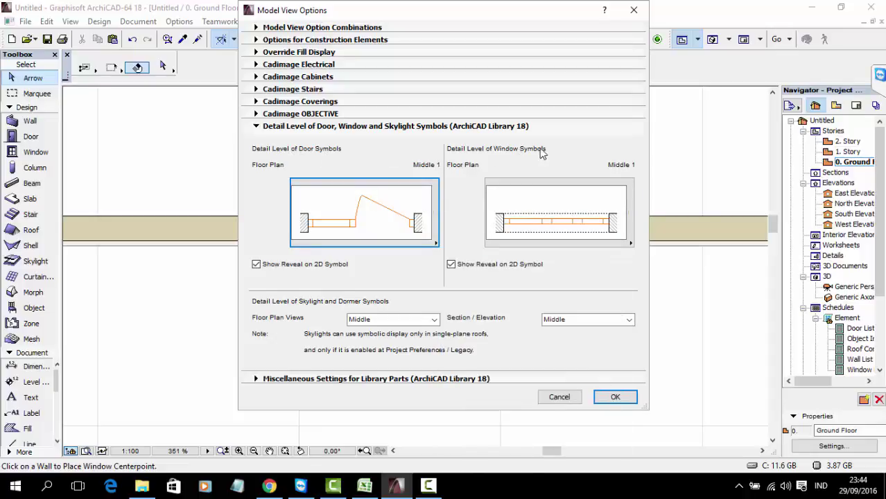
pyautogui.click(588, 230)
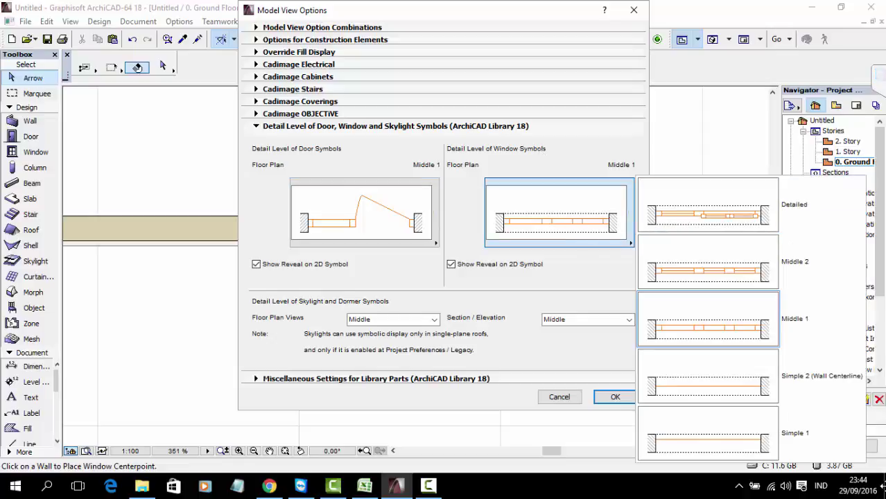
pyautogui.click(720, 224)
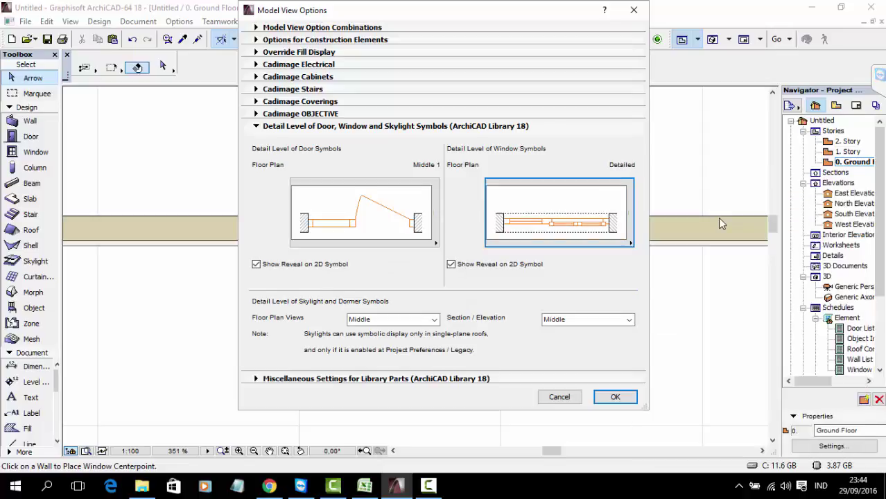
pyautogui.click(616, 397)
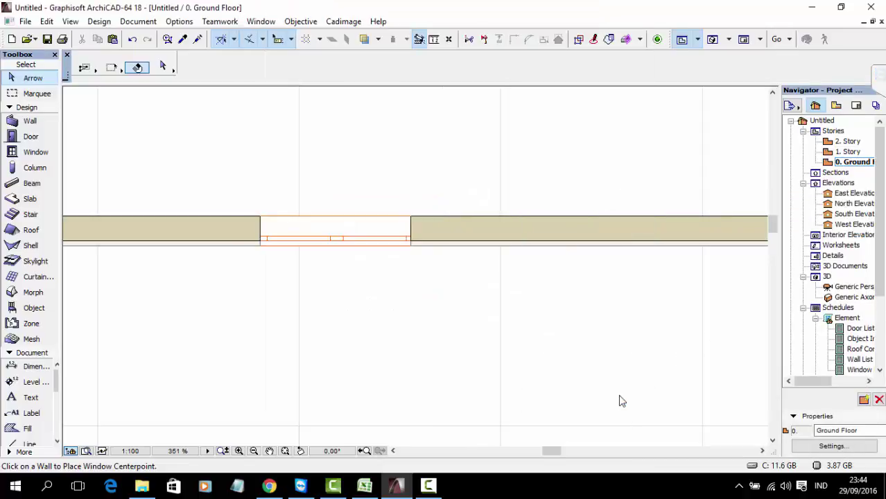
# - Inspect the detailed floor plan symbol of the window in the lower wall and its surroundings
pyautogui.scroll(5, 260, 243)
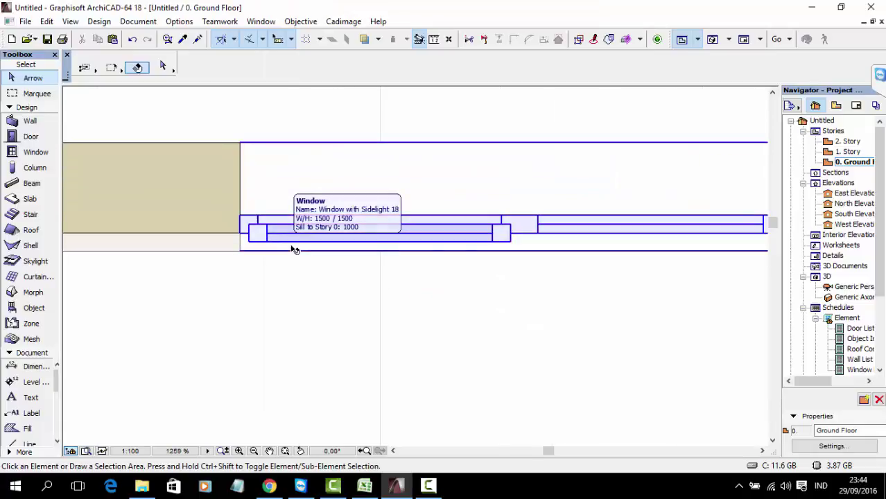
pyautogui.scroll(-2, 513, 298)
pyautogui.scroll(-4, 514, 300)
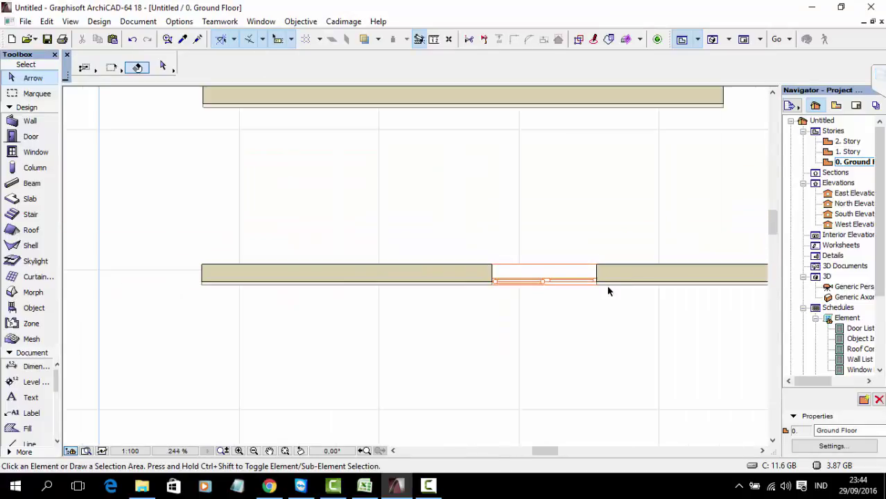
pyautogui.moveTo(607, 290); pyautogui.dragTo(451, 353, button='middle')
pyautogui.moveTo(579, 253); pyautogui.dragTo(439, 217, button='middle')
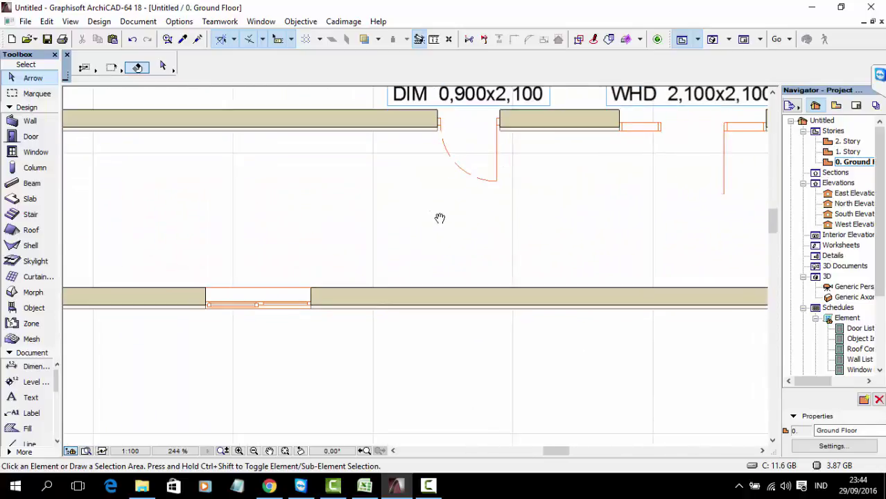
# - Examine the window with sidelight in the lower wall in the 3D perspective from close up
pyautogui.click(312, 307)
pyautogui.click(355, 330)
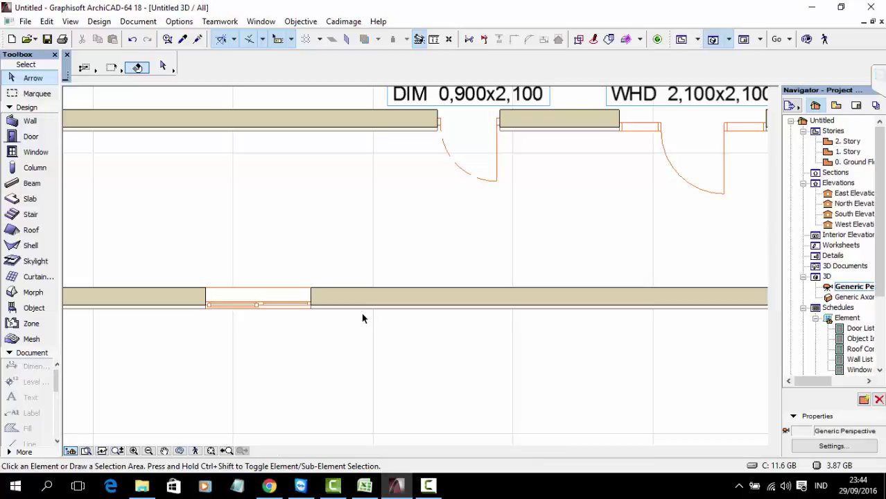
pyautogui.scroll(-10, 458, 321)
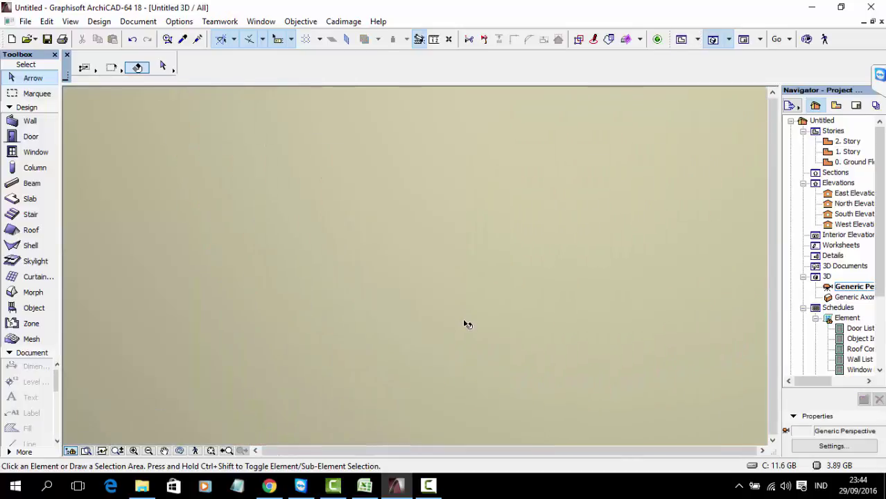
pyautogui.keyDown('shift'); pyautogui.moveTo(429, 269); pyautogui.dragTo(472, 203, button='middle'); pyautogui.keyUp('shift')
pyautogui.scroll(10, 343, 288)
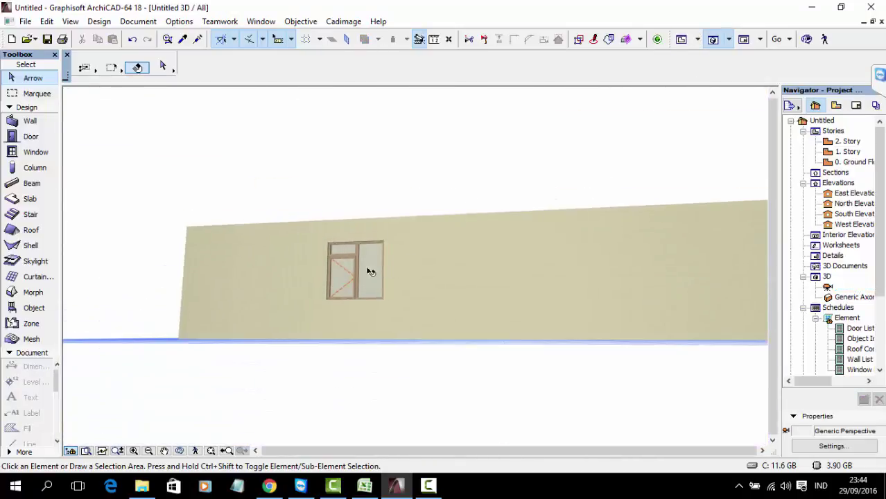
pyautogui.scroll(-5, 342, 289)
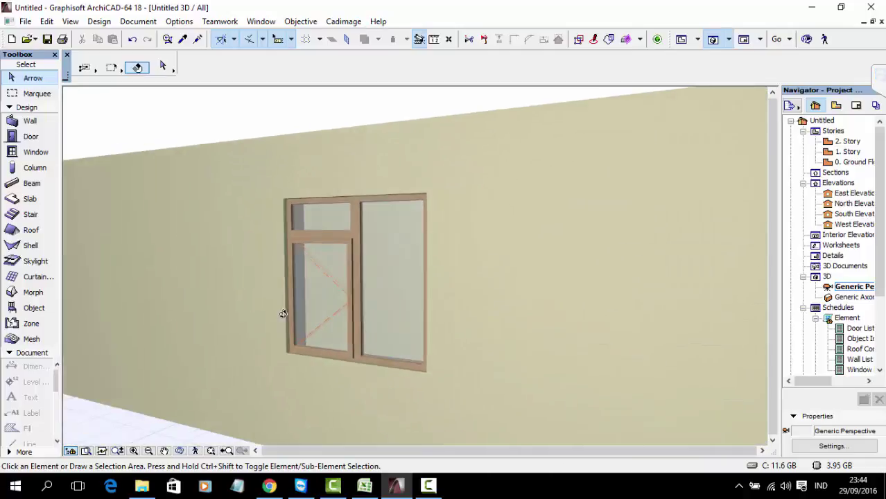
pyautogui.scroll(8, 336, 248)
pyautogui.keyDown('shift'); pyautogui.moveTo(344, 206); pyautogui.dragTo(402, 162, button='middle'); pyautogui.keyUp('shift')
# - Replace the window with sidelight by a 900 by 1500 Window 18 with upper and lower transoms, checking it in 3D
pyautogui.click(404, 165)
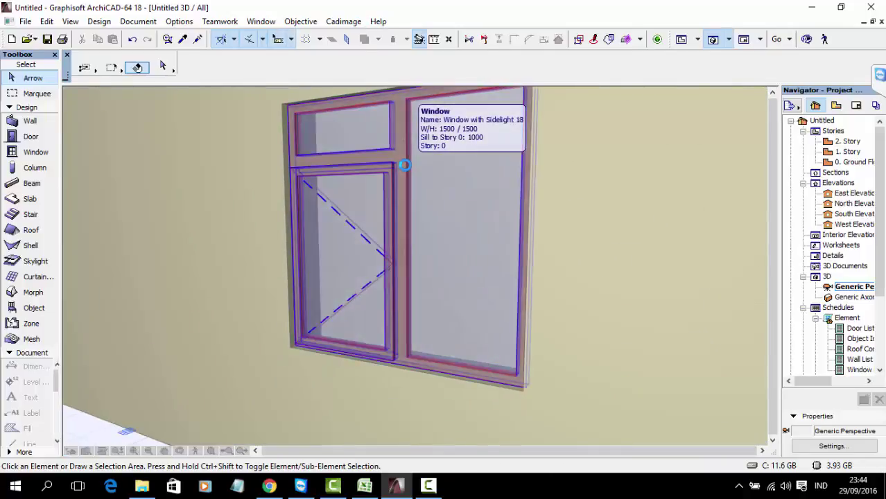
pyautogui.press('F2')
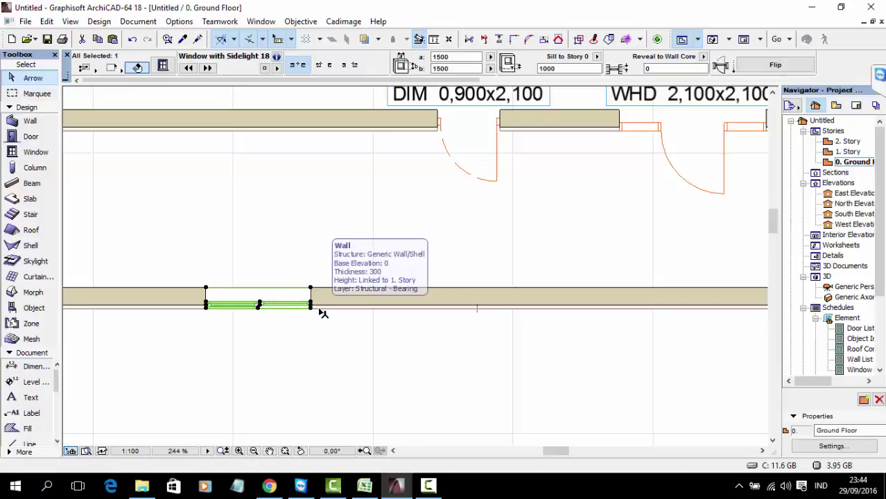
pyautogui.hotkey('ctrl', 't')
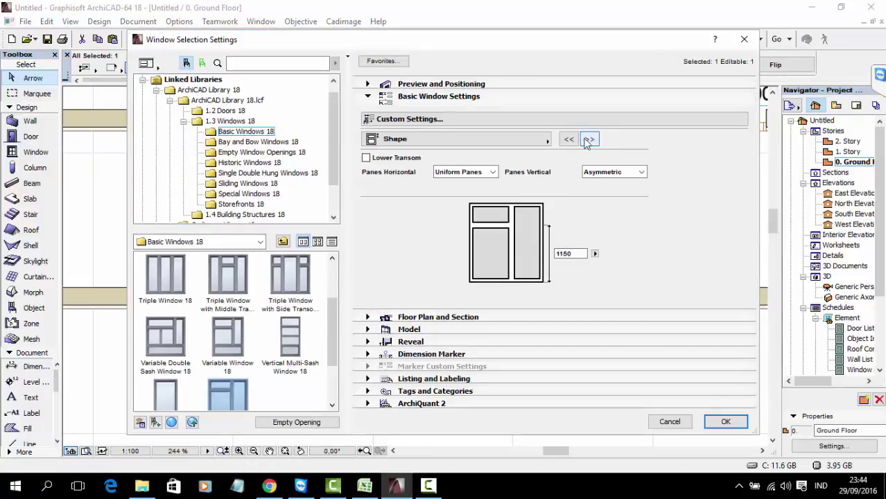
pyautogui.click(469, 172)
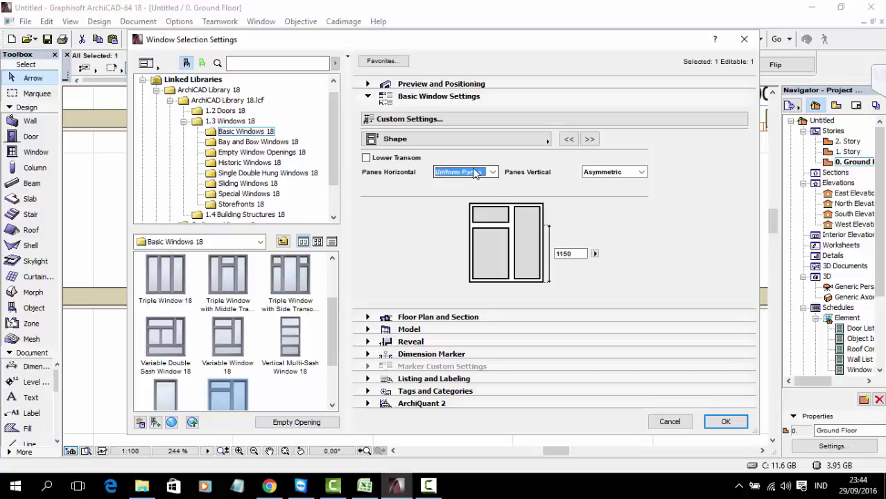
pyautogui.click(600, 199)
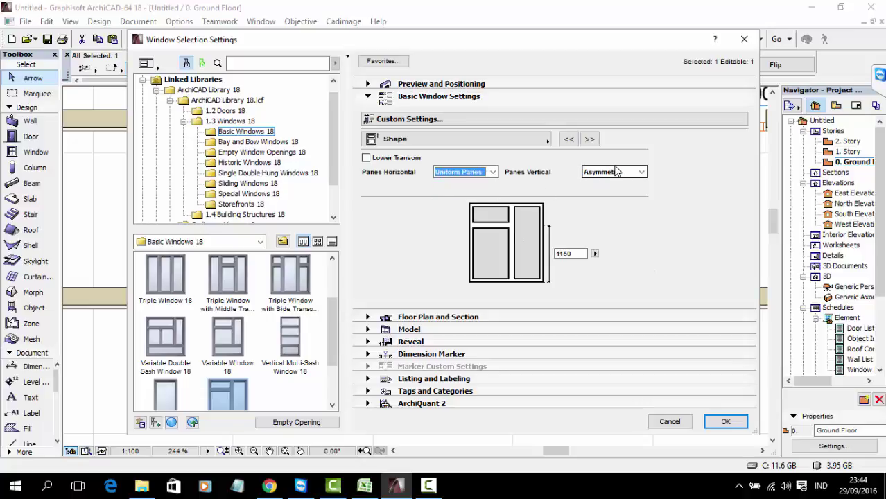
pyautogui.click(168, 396)
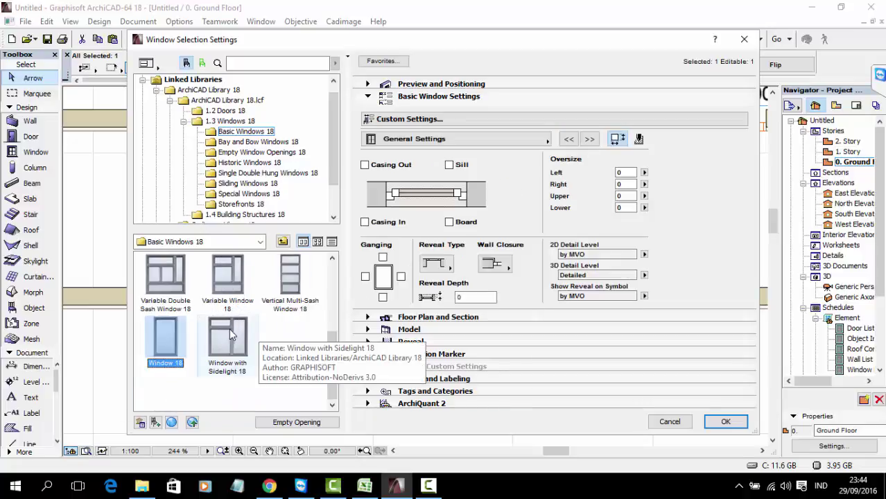
pyautogui.click(589, 139)
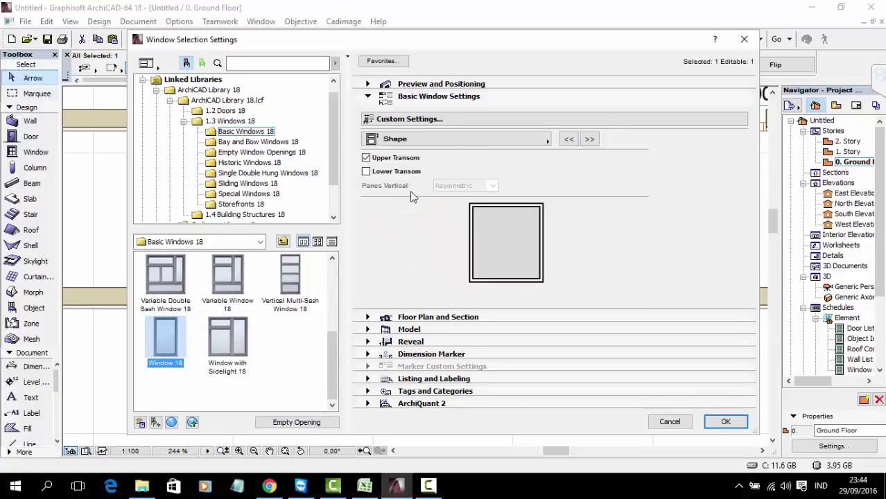
pyautogui.click(531, 265)
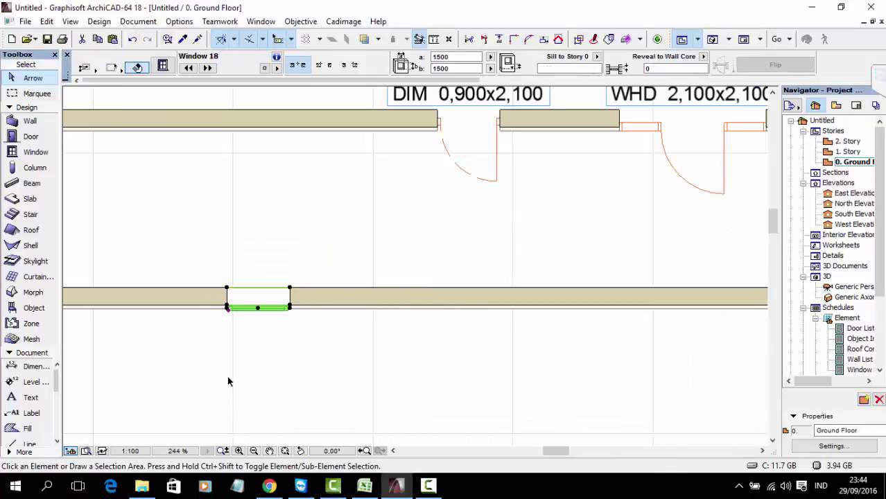
pyautogui.press('F3')
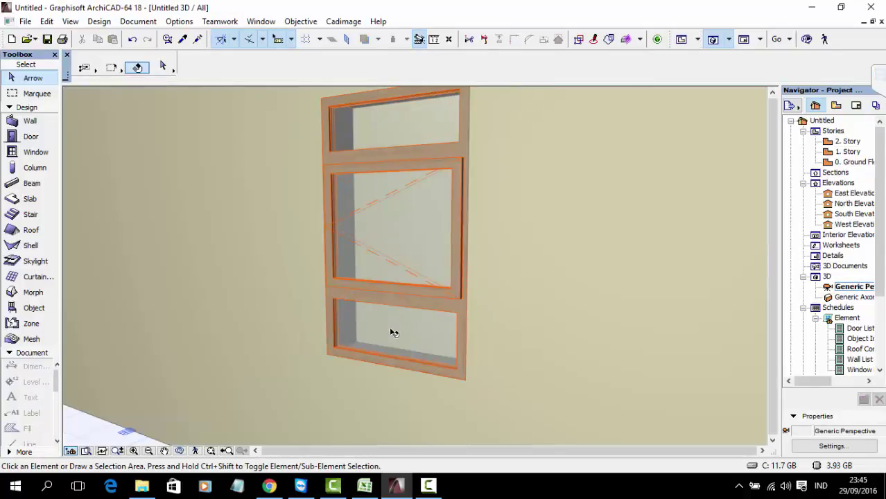
pyautogui.press('F2')
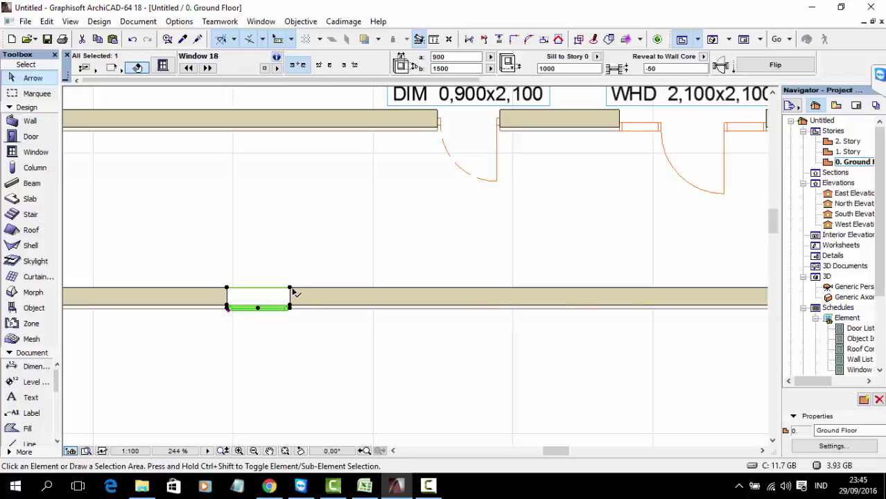
# - Move the Window 18 a short distance to the right along the lower wall and deselect it
pyautogui.hotkey('ctrl', 'shift')
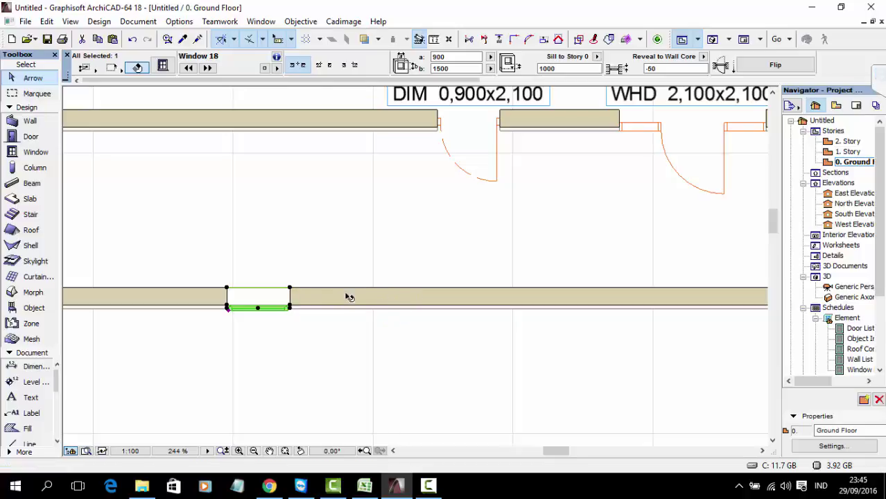
pyautogui.click(296, 291)
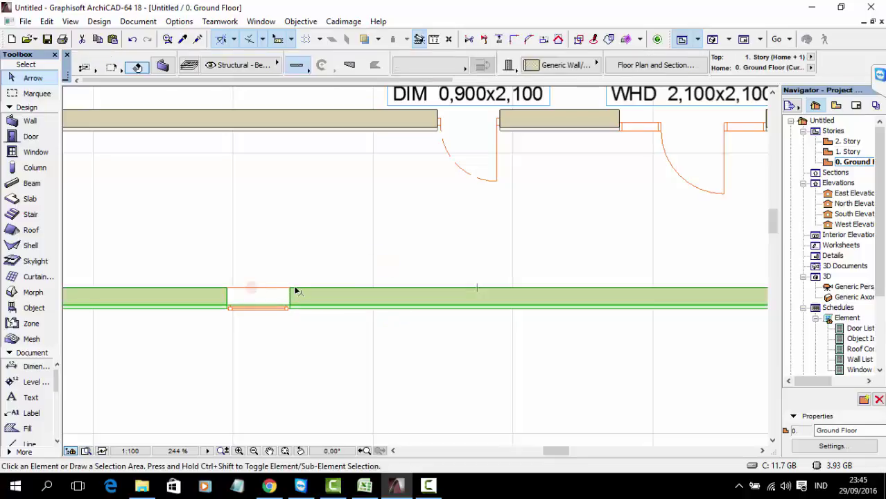
pyautogui.click(294, 292)
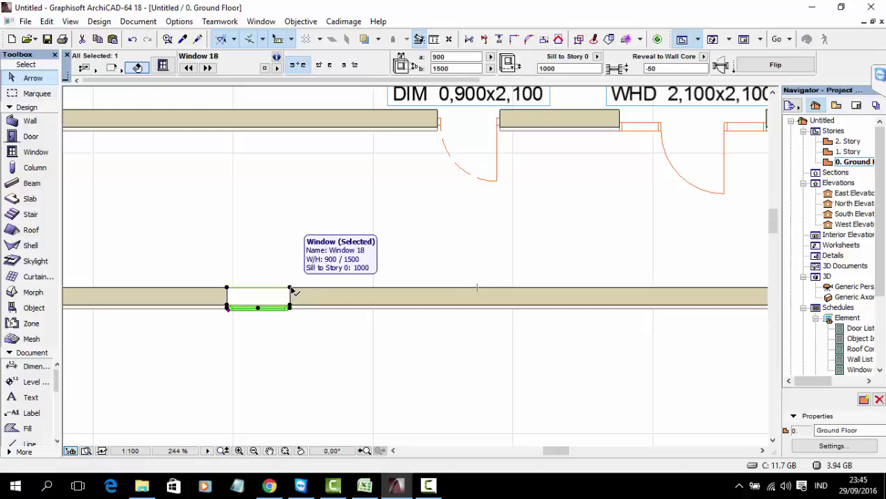
pyautogui.moveTo(291, 291); pyautogui.dragTo(335, 288)
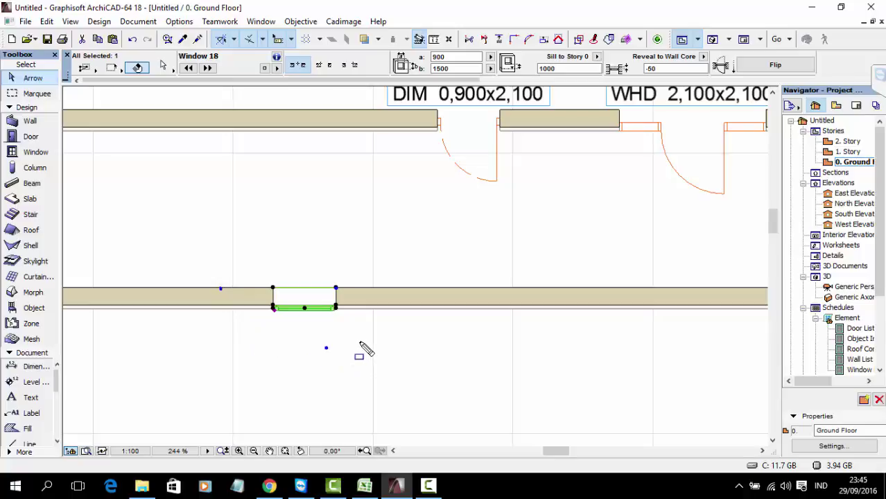
pyautogui.press('Escape')
pyautogui.scroll(5, 338, 290)
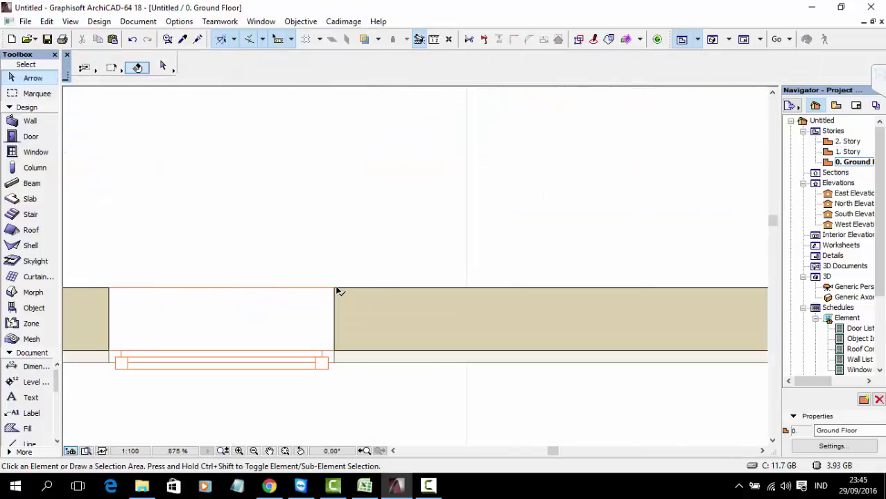
pyautogui.click(336, 290)
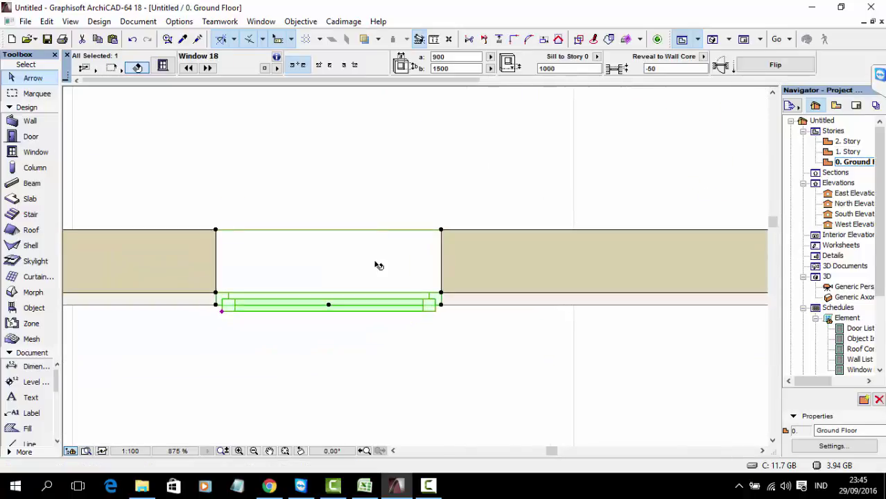
pyautogui.moveTo(243, 238); pyautogui.dragTo(382, 239, button='middle')
pyautogui.press('Escape')
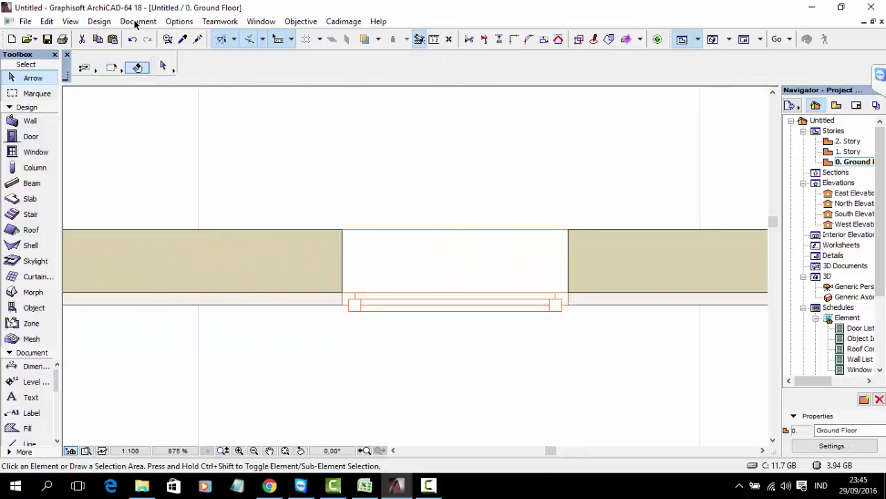
# - Open the Keyboard Shortcuts settings of the Work Environment and look through the application commands
pyautogui.click(99, 21)
pyautogui.moveTo(182, 23)
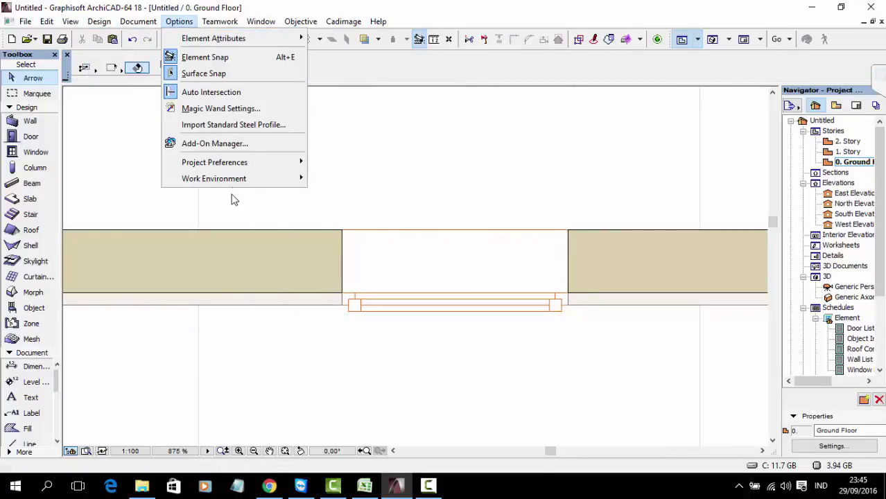
pyautogui.moveTo(240, 179)
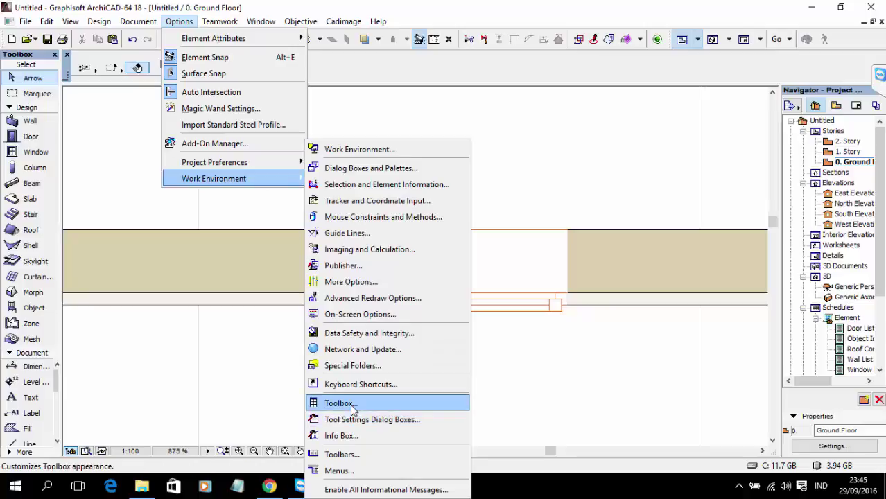
pyautogui.click(504, 332)
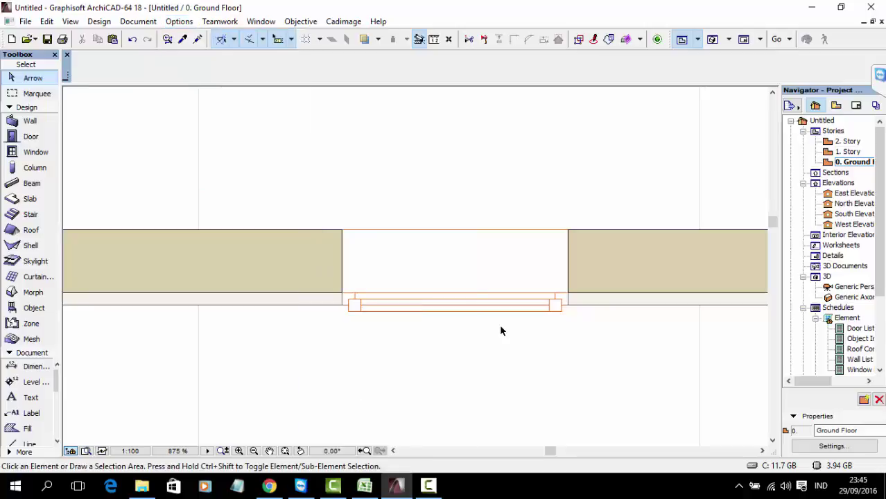
pyautogui.scroll(-3, 449, 200)
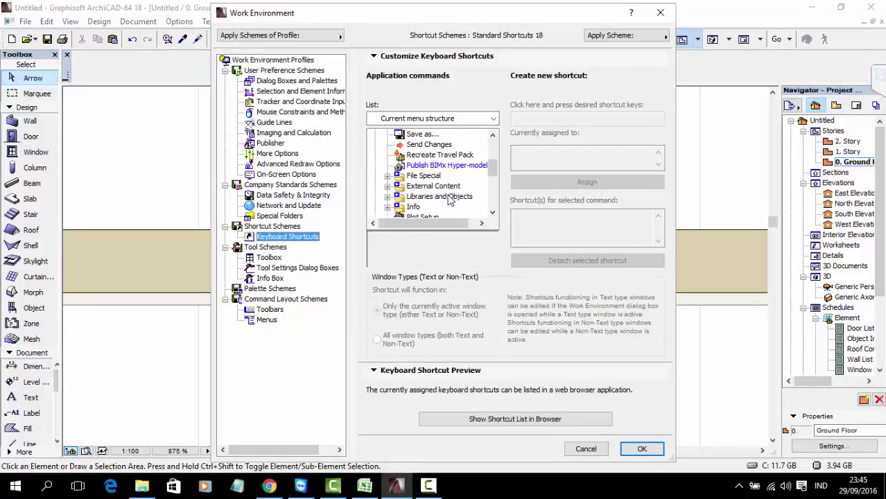
pyautogui.scroll(-3, 431, 201)
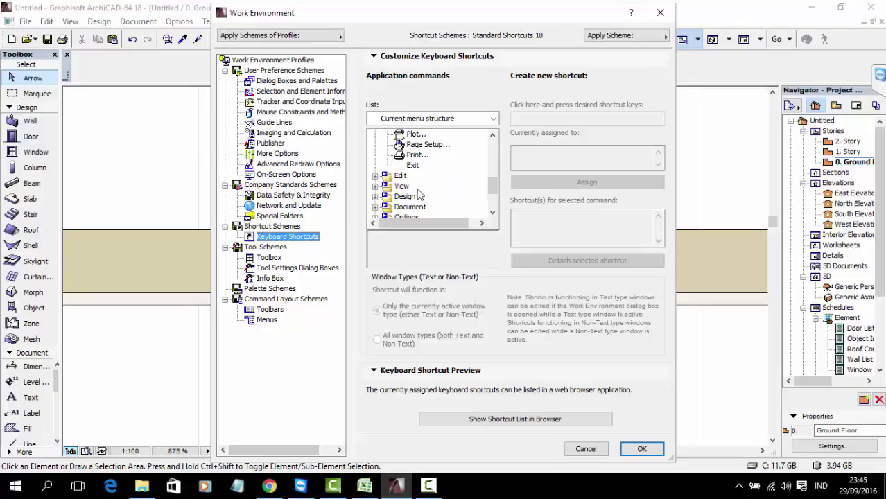
# - Expand the Design commands and their Design Tools group in the shortcut command list
pyautogui.click(375, 196)
pyautogui.scroll(-4, 412, 196)
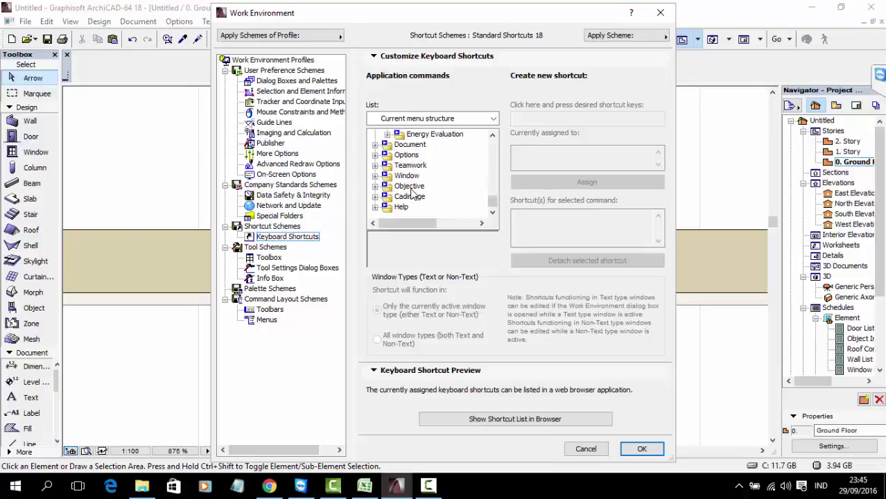
pyautogui.scroll(2, 414, 192)
pyautogui.scroll(-1, 412, 194)
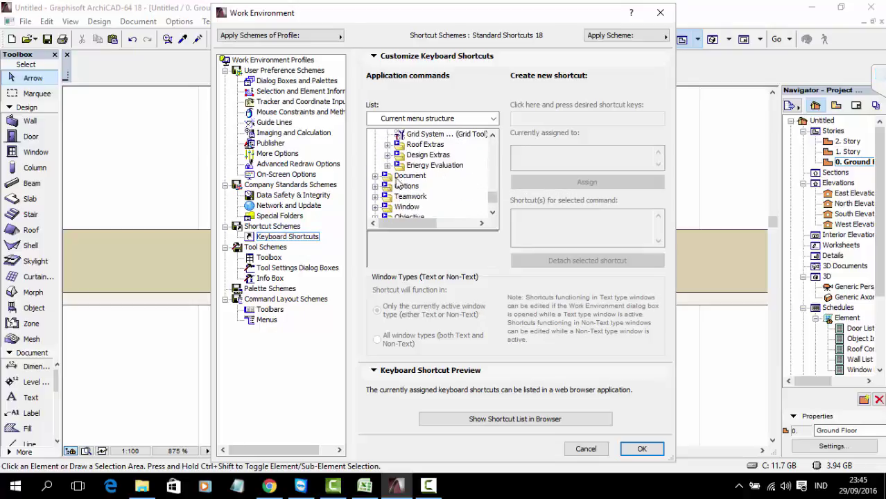
pyautogui.scroll(8, 398, 182)
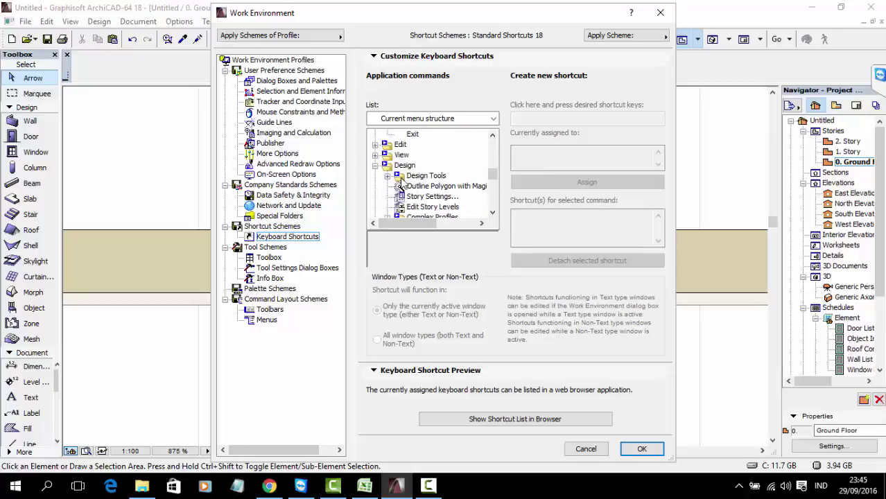
pyautogui.click(386, 176)
pyautogui.scroll(3, 389, 178)
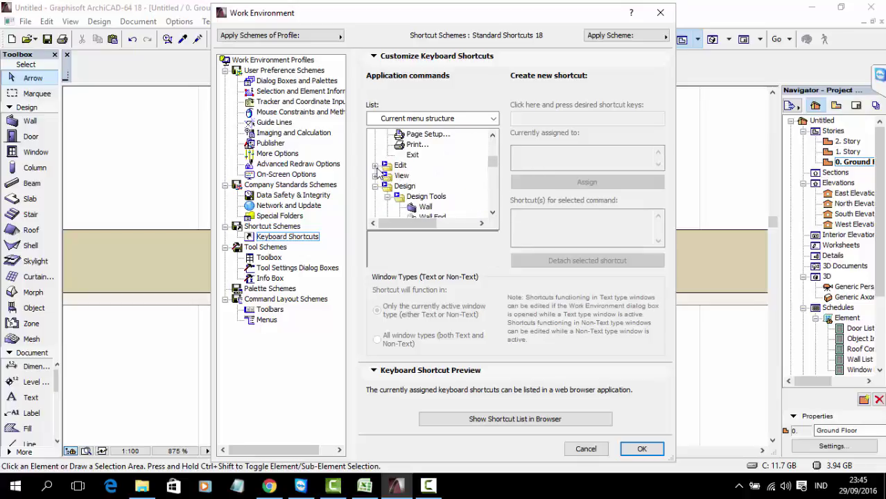
# - Expand the Edit commands and their Move group to show the Drag, Rotate, Mirror and copy commands
pyautogui.click(375, 166)
pyautogui.scroll(-1, 420, 182)
pyautogui.scroll(1, 420, 181)
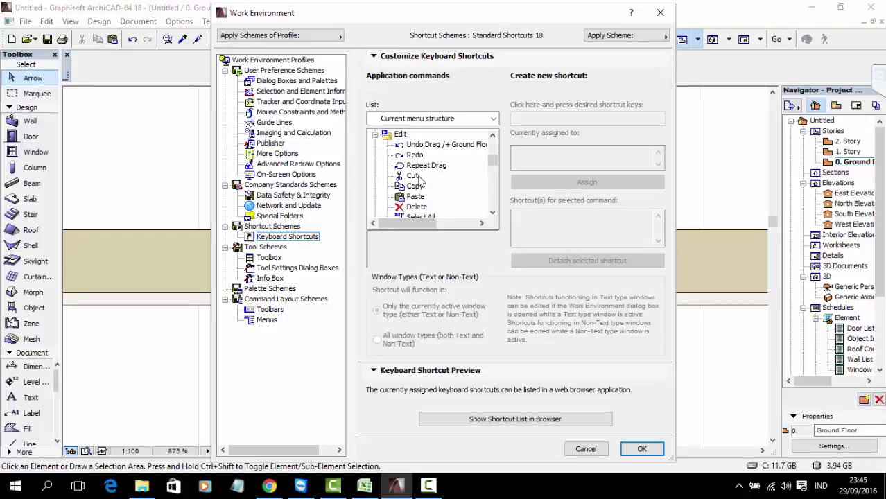
pyautogui.scroll(-3, 420, 181)
pyautogui.click(387, 187)
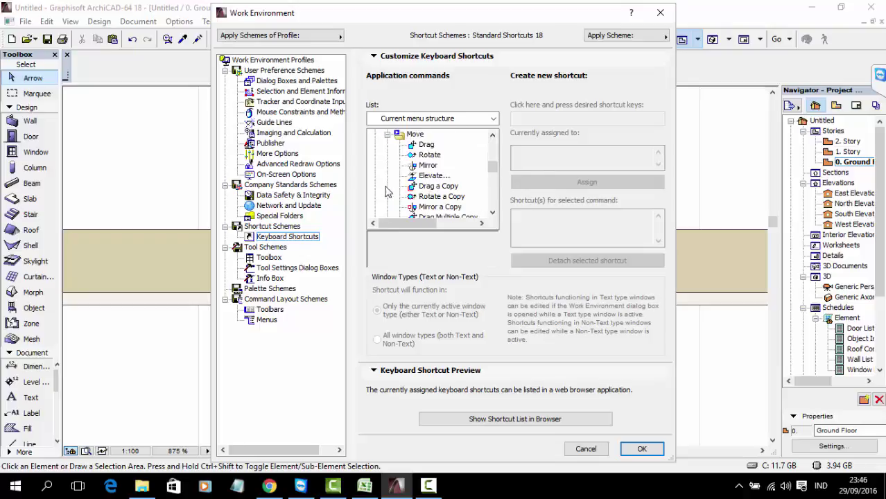
# - Assign D as an additional shortcut for the Drag command and R for the Rotate command
pyautogui.click(423, 145)
pyautogui.click(553, 117)
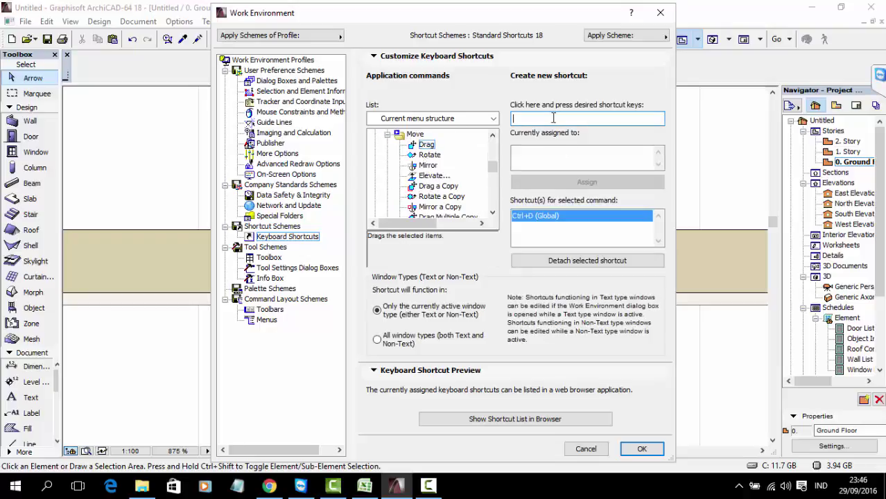
pyautogui.hotkey('ctrl', 'e')
pyautogui.click(537, 182)
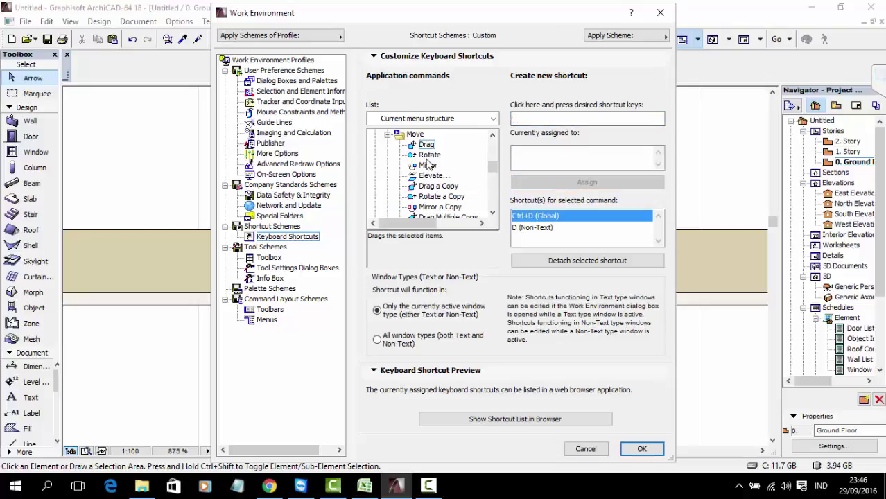
pyautogui.click(547, 118)
pyautogui.press('r')
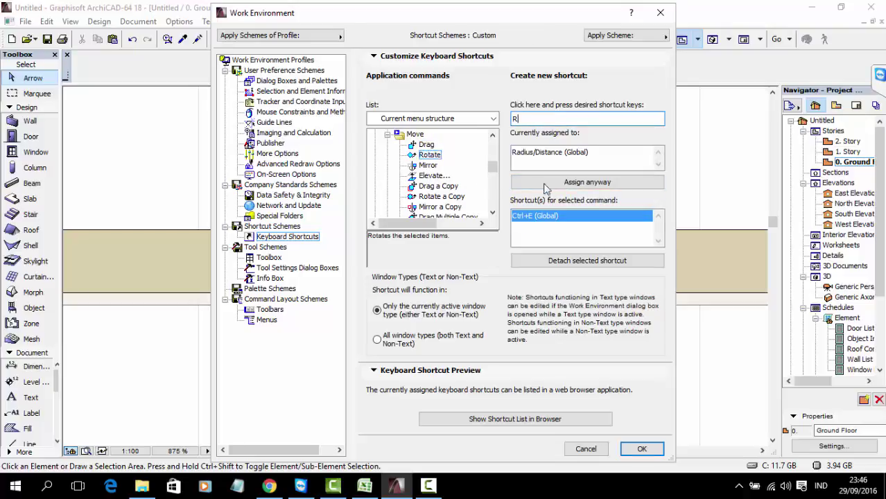
pyautogui.click(546, 183)
# - Assign C as an additional shortcut for the Drag a Copy command and apply the shortcut changes
pyautogui.click(438, 185)
pyautogui.click(555, 118)
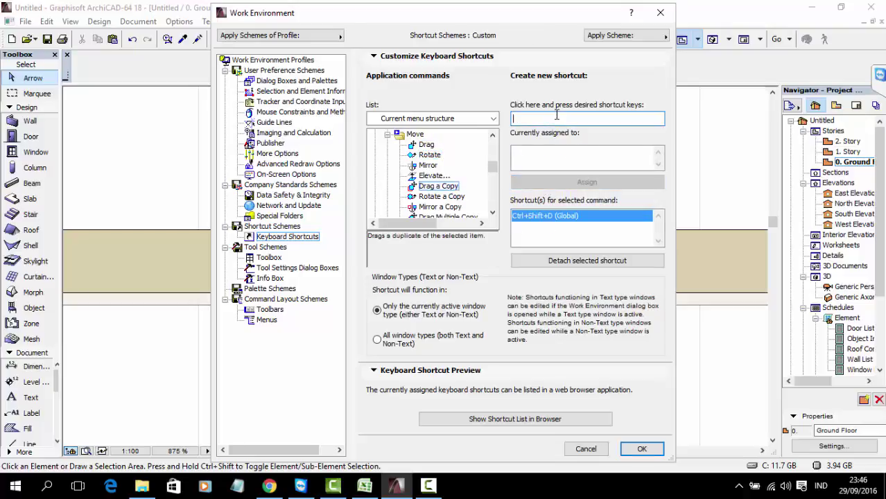
pyautogui.press('c')
pyautogui.click(561, 181)
pyautogui.scroll(-1, 452, 189)
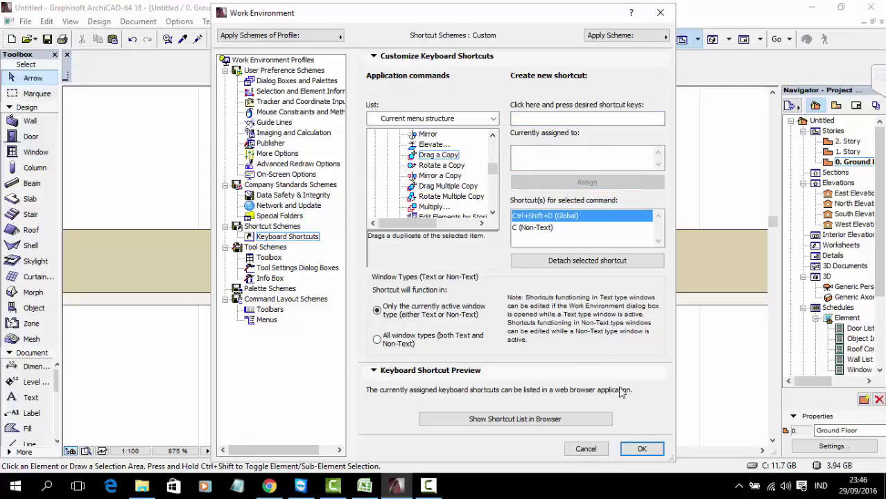
pyautogui.click(642, 449)
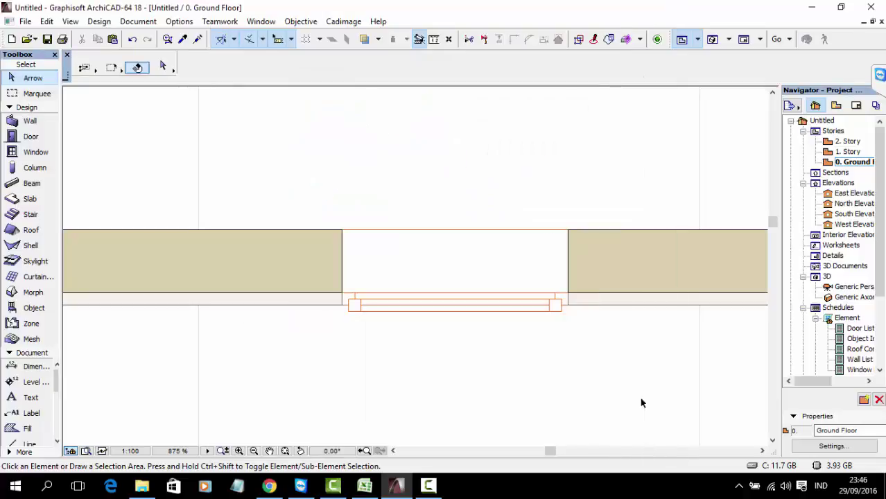
# - Drag a copy of the Window 18 leftward along the wall, leaving a short wall piece between both windows, and deselect it
pyautogui.scroll(-1, 392, 249)
pyautogui.click(352, 235)
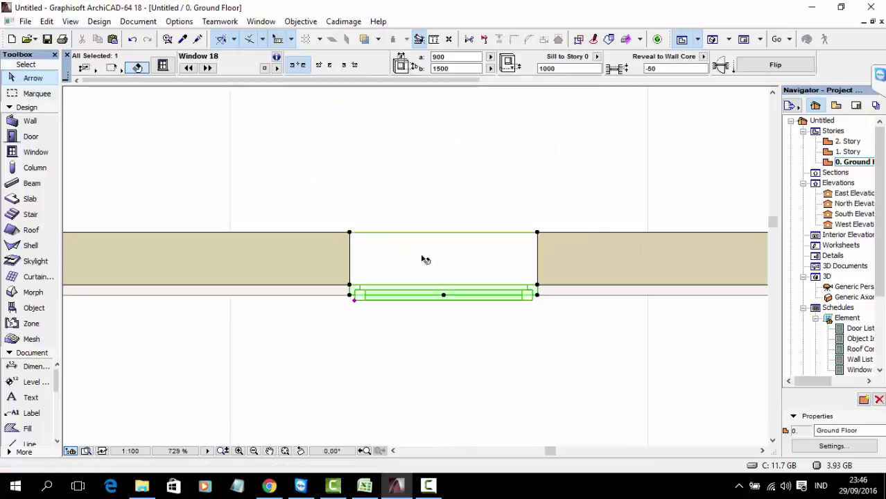
pyautogui.scroll(-1, 444, 259)
pyautogui.press('c')
pyautogui.click(385, 243)
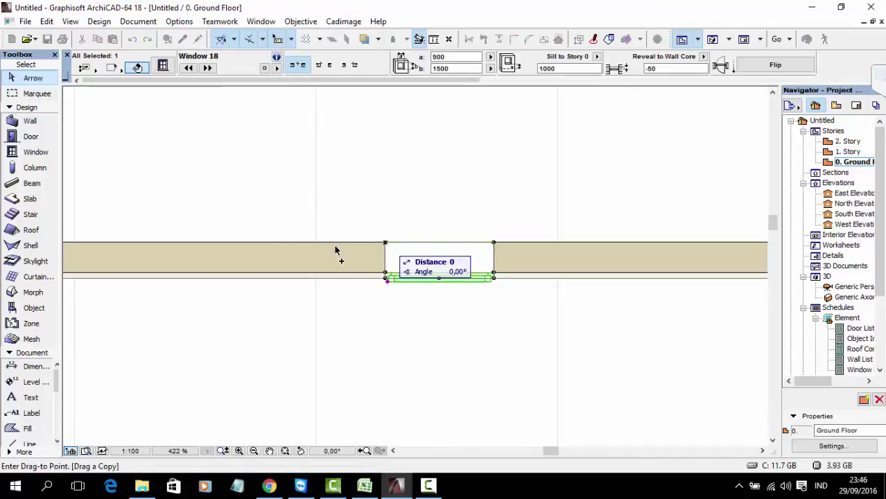
pyautogui.click(246, 256)
pyautogui.press('Escape')
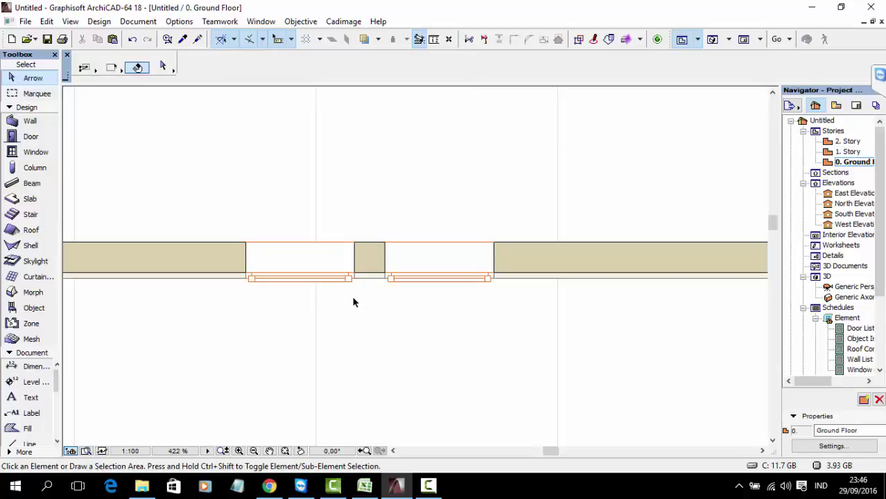
# - Look through the Basic Windows 18 models in the Window default settings and leave the Window tool
pyautogui.moveTo(409, 280); pyautogui.dragTo(453, 238, button='middle')
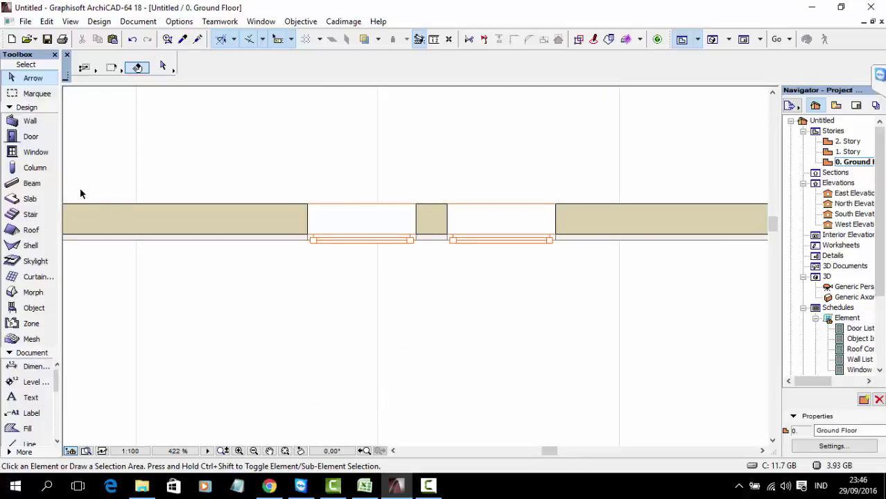
pyautogui.click(35, 152)
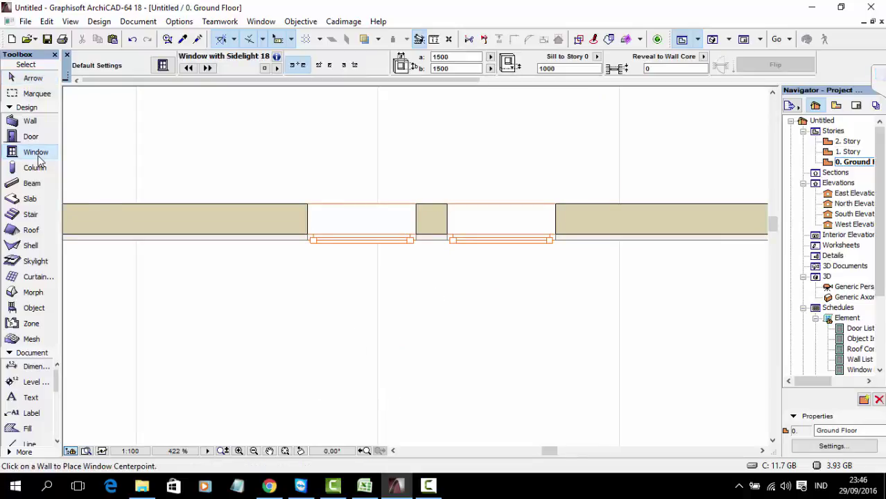
pyautogui.hotkey('ctrl', 't')
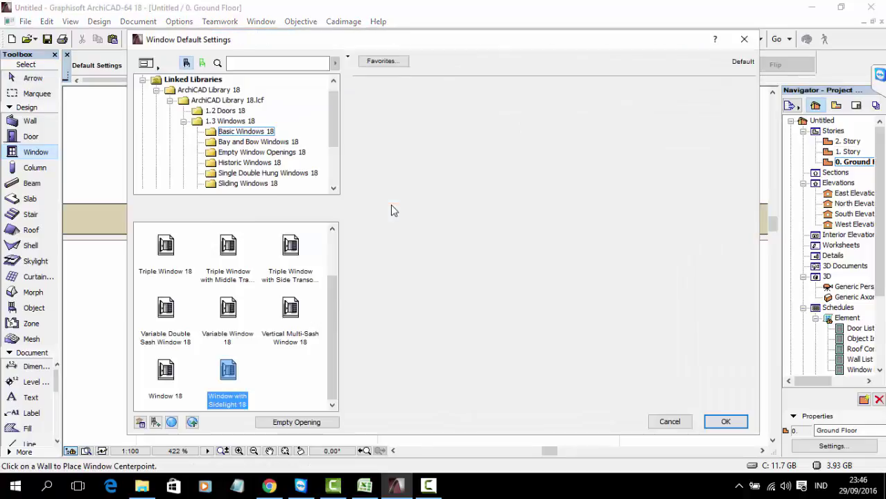
pyautogui.scroll(2, 290, 336)
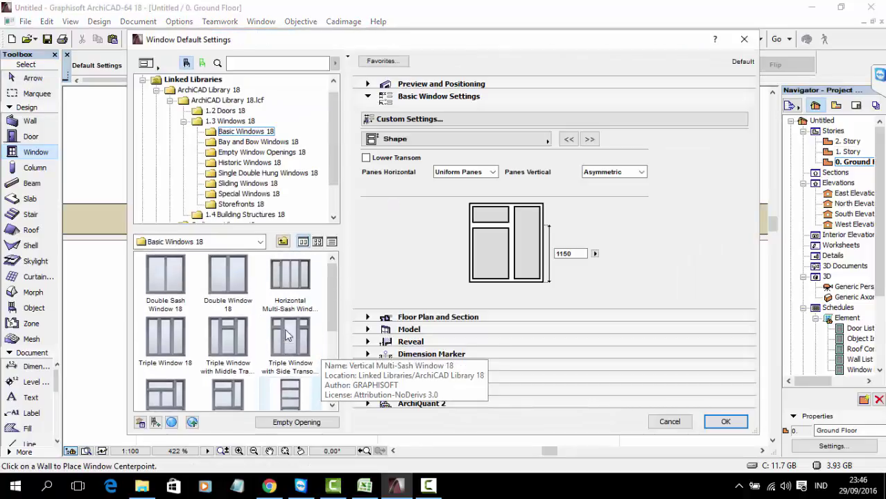
pyautogui.press('Return')
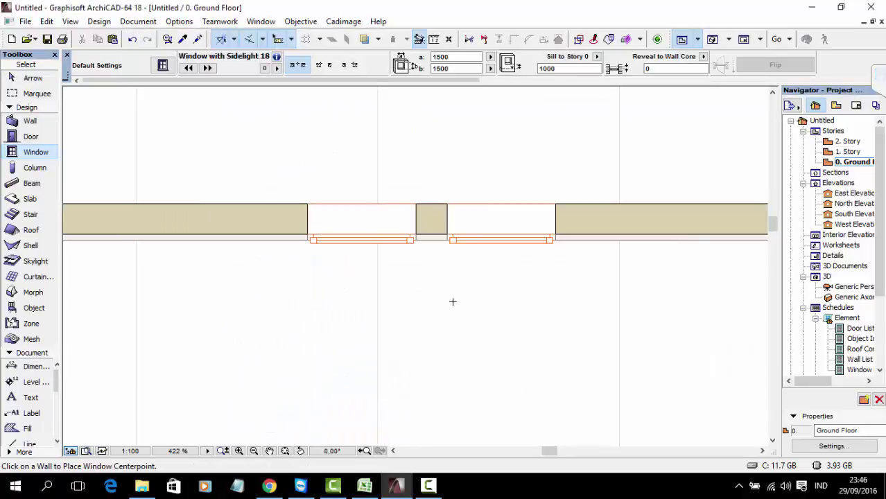
pyautogui.scroll(-3, 453, 302)
pyautogui.press('Escape')
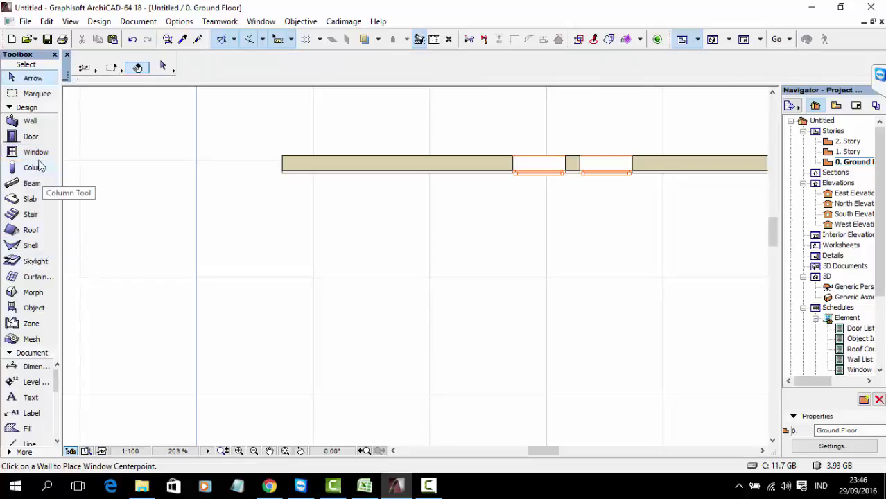
# - Draw a vertical wall about 2585 mm long below the existing wall and a separate horizontal wall to its right
pyautogui.click(30, 121)
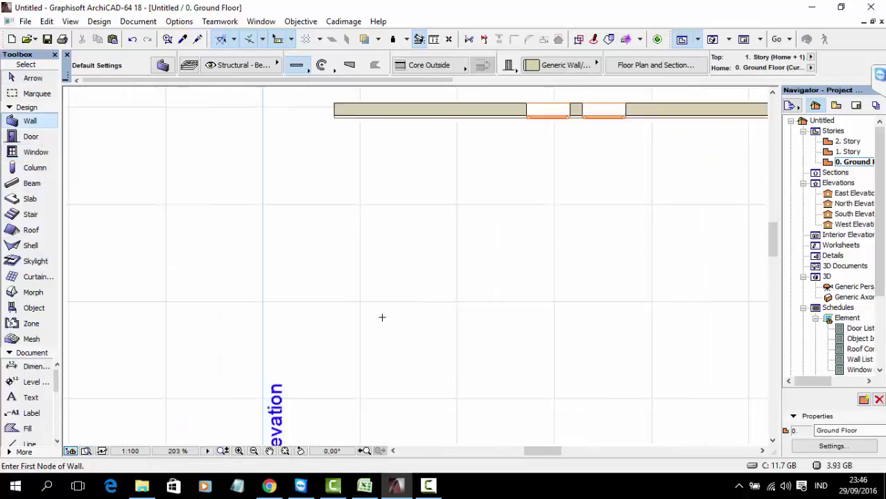
pyautogui.scroll(-2, 382, 317)
pyautogui.click(433, 361)
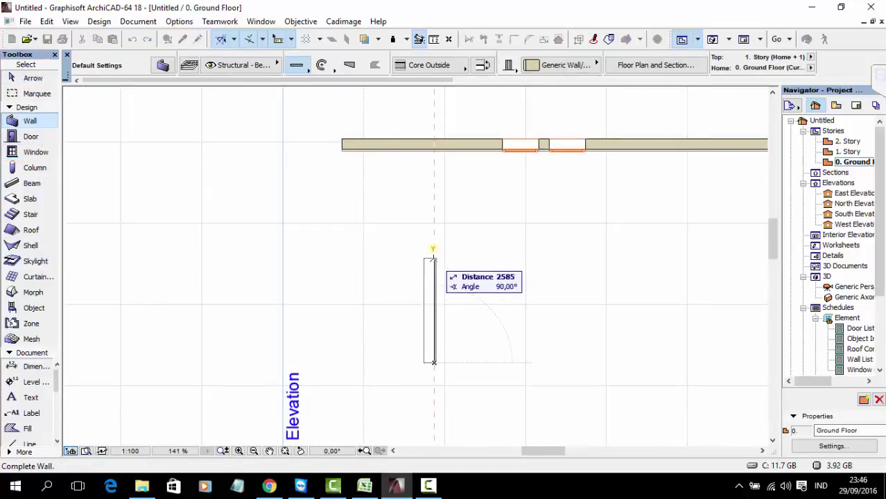
pyautogui.click(433, 259)
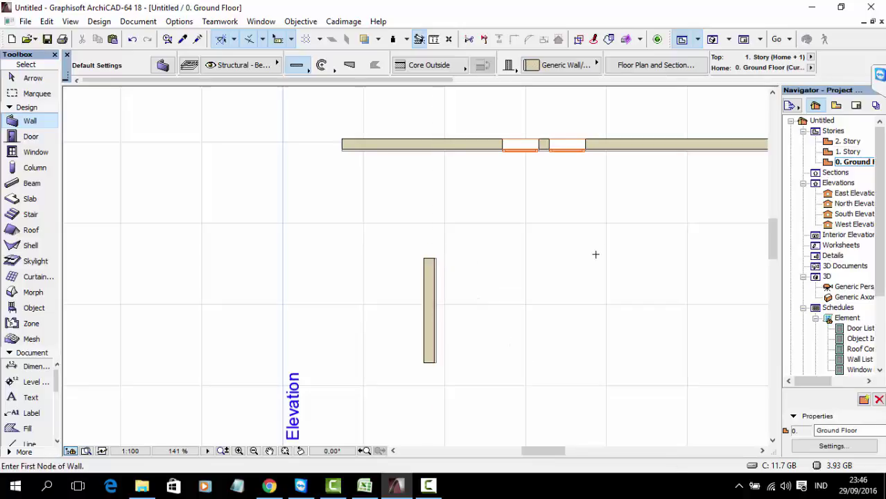
pyautogui.click(691, 254)
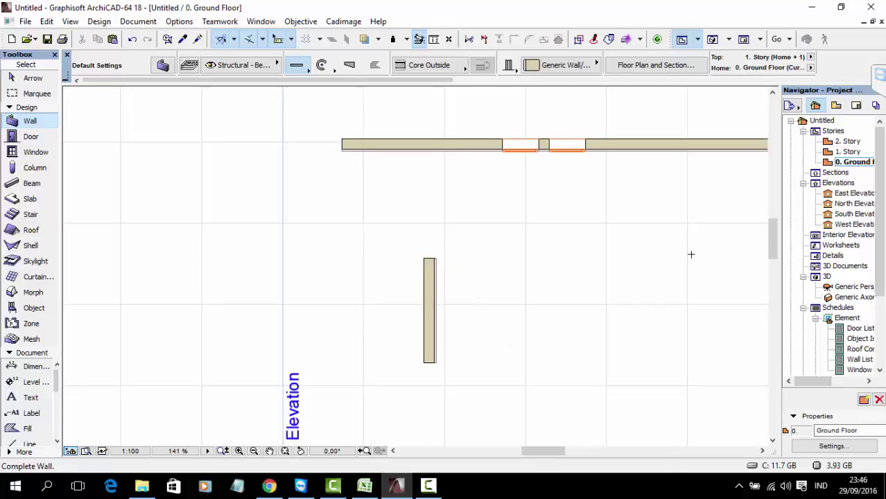
pyautogui.click(469, 254)
# - Select the separate vertical and horizontal walls together and delete both
pyautogui.keyDown('shift'); pyautogui.click(475, 261); pyautogui.keyUp('shift')
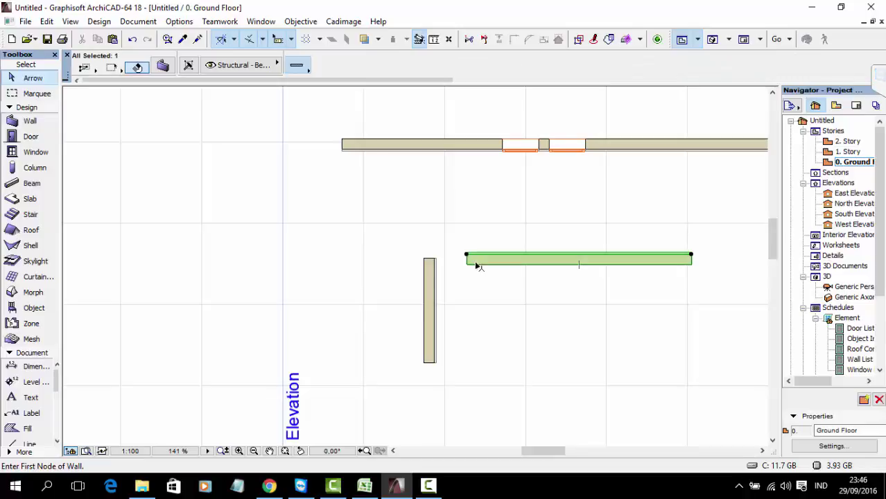
pyautogui.keyDown('shift'); pyautogui.click(435, 274); pyautogui.keyUp('shift')
pyautogui.click(504, 273)
pyautogui.click(500, 263)
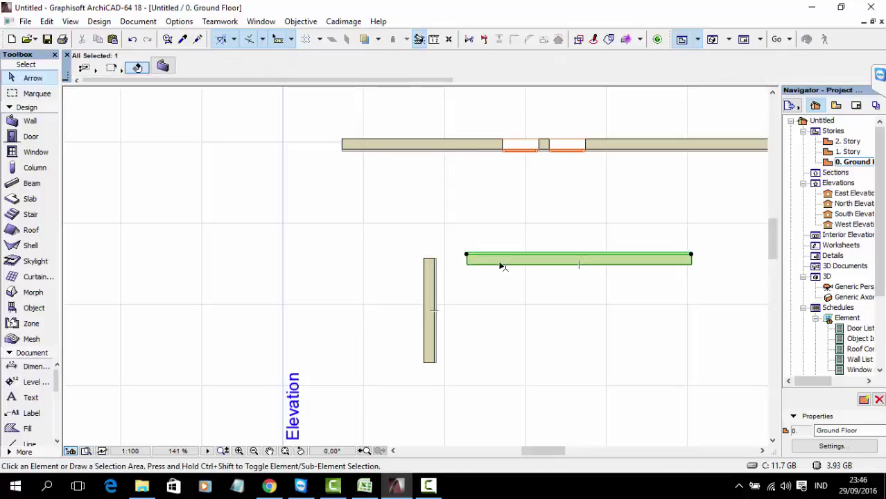
pyautogui.keyDown('shift'); pyautogui.click(432, 281); pyautogui.keyUp('shift')
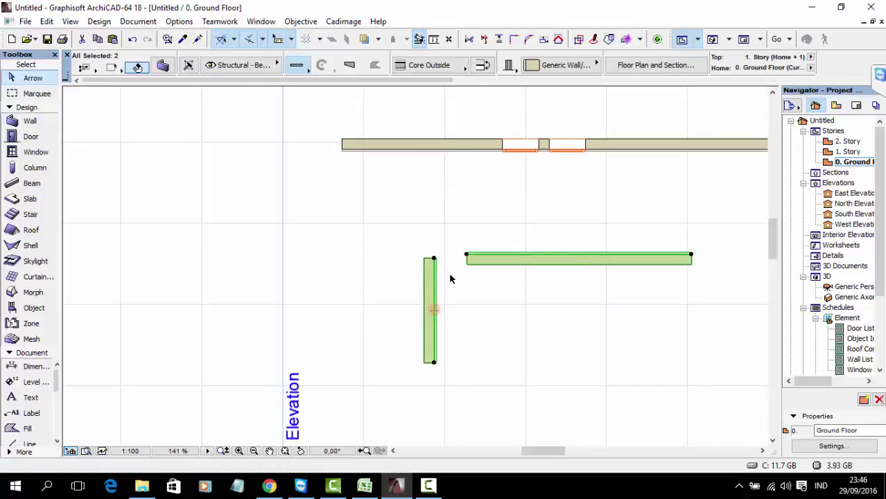
pyautogui.press('Delete')
# - Look through the available tools in the Toolbox settings of the Work Environment and close them without changes
pyautogui.click(99, 21)
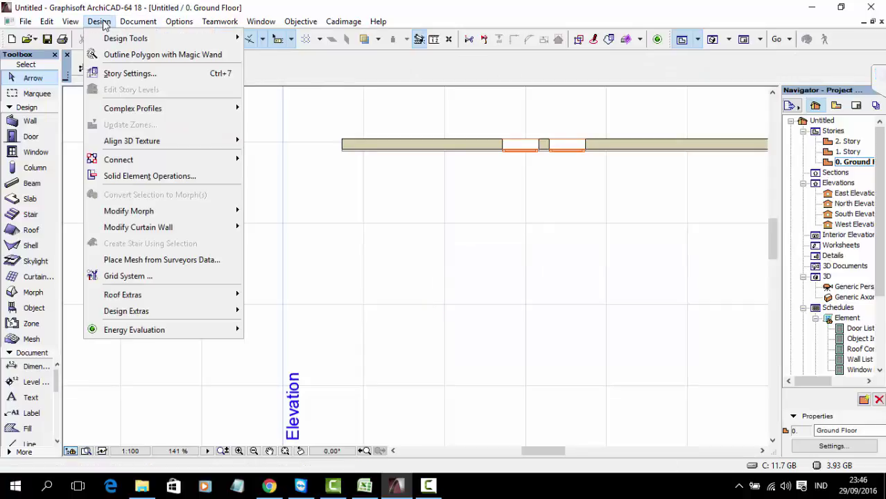
pyautogui.moveTo(178, 22)
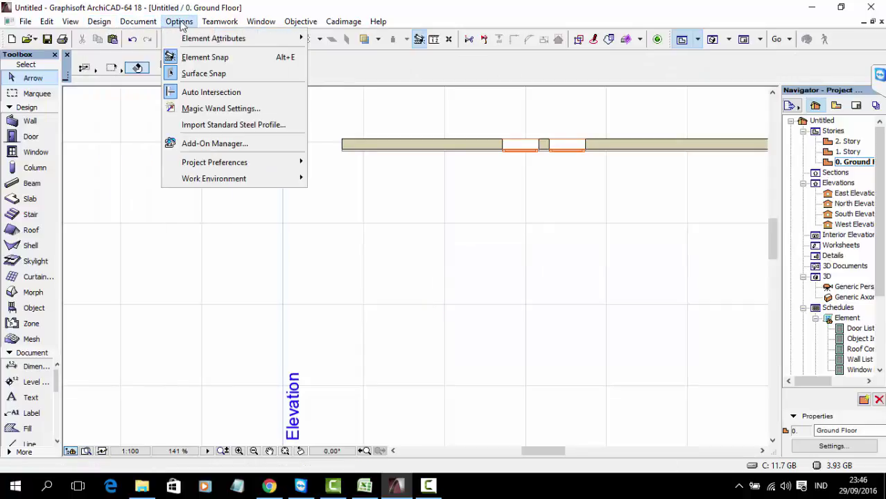
pyautogui.moveTo(194, 180)
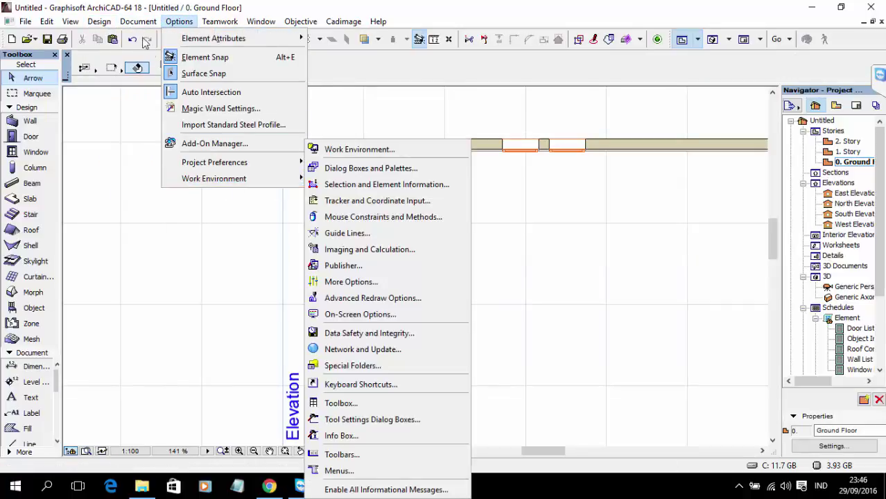
pyautogui.moveTo(99, 21)
pyautogui.moveTo(156, 165)
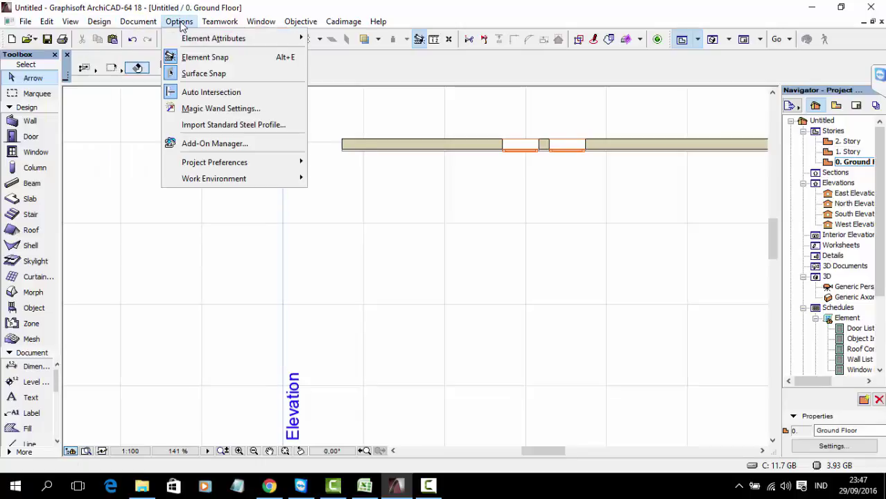
pyautogui.moveTo(222, 178)
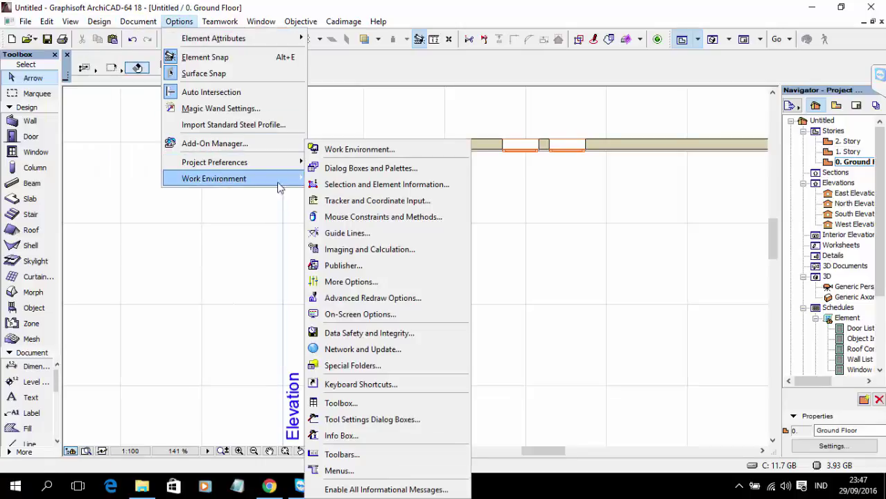
pyautogui.click(340, 403)
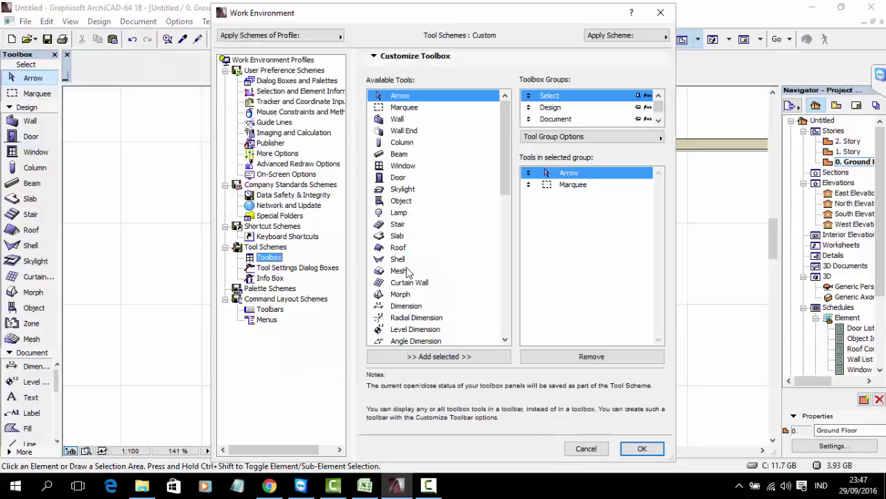
pyautogui.scroll(-3, 407, 272)
pyautogui.scroll(-5, 449, 263)
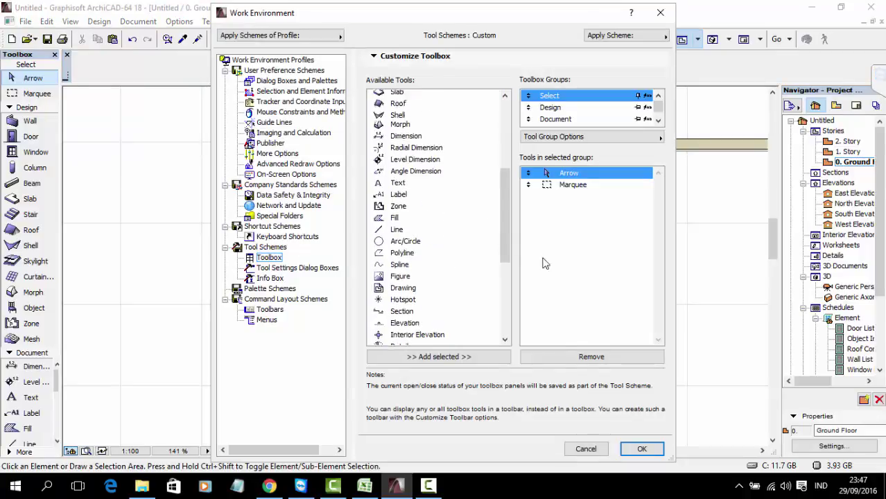
pyautogui.click(586, 449)
# - Open the Keyboard Shortcuts settings of the Work Environment and expand the Design commands in the command list
pyautogui.click(178, 23)
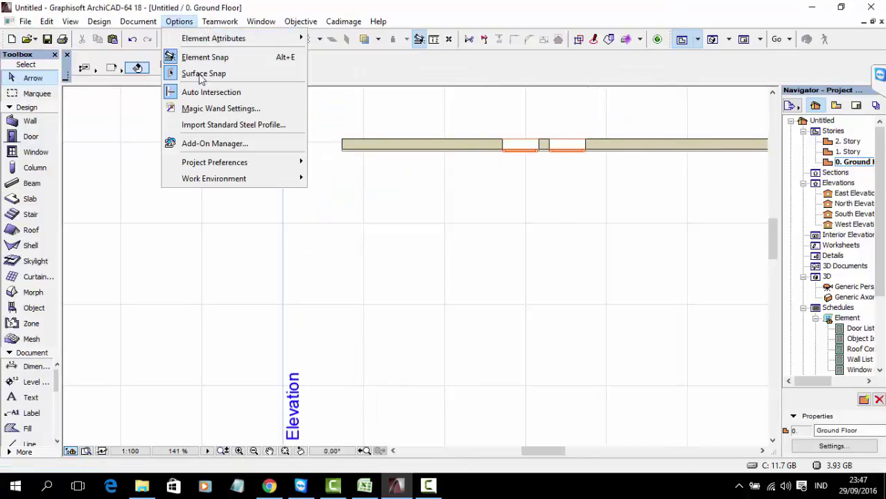
pyautogui.moveTo(229, 178)
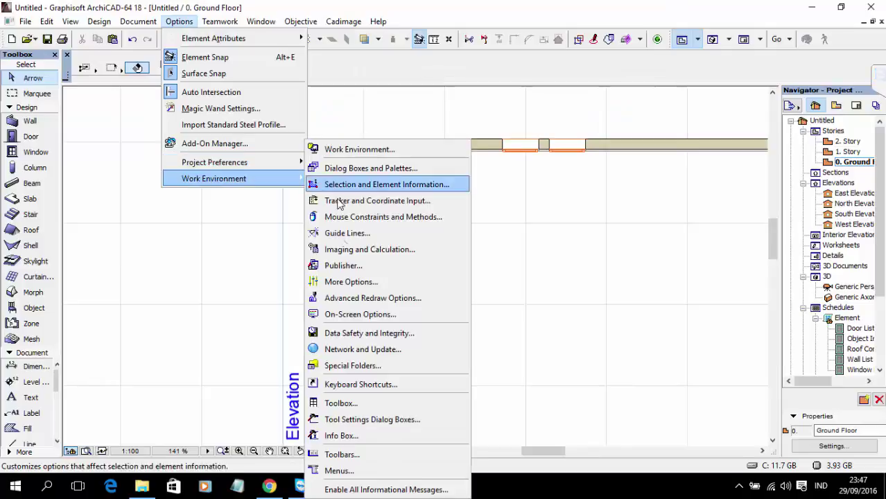
pyautogui.click(348, 403)
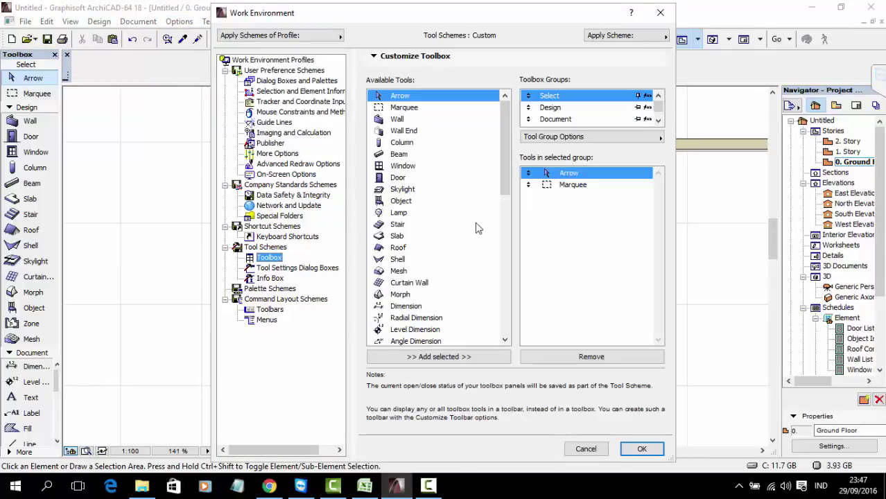
pyautogui.click(284, 236)
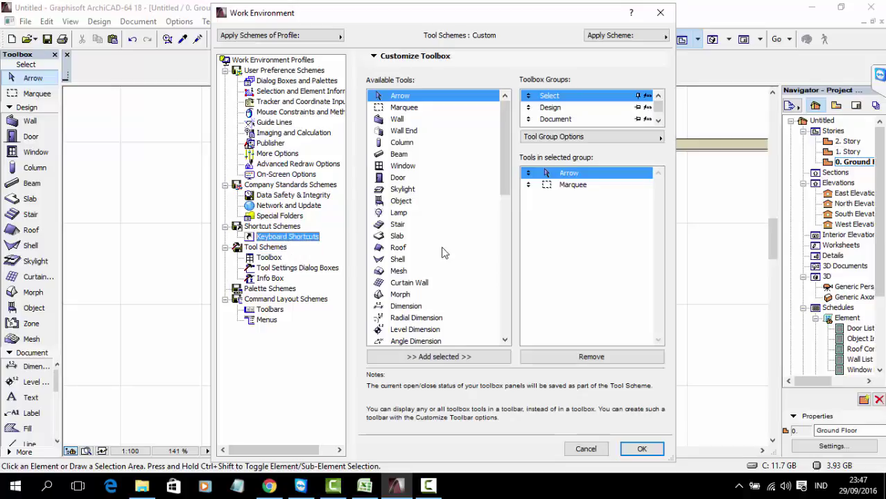
pyautogui.scroll(-5, 437, 198)
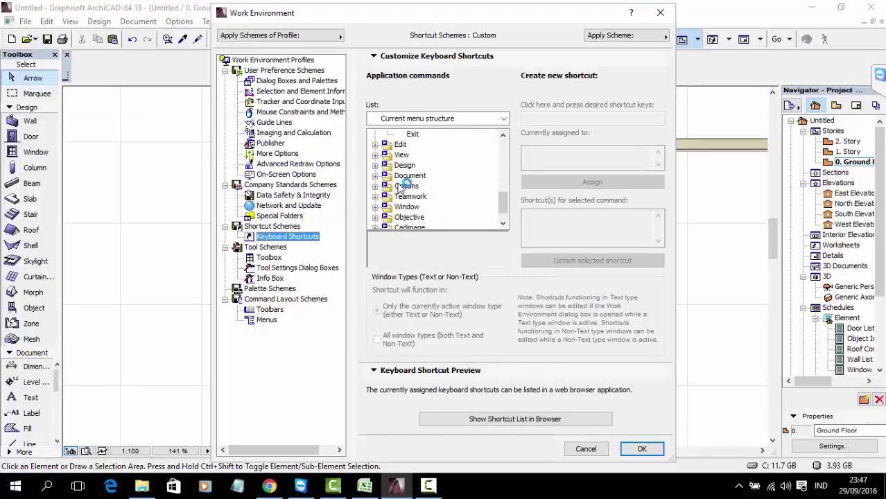
pyautogui.click(375, 165)
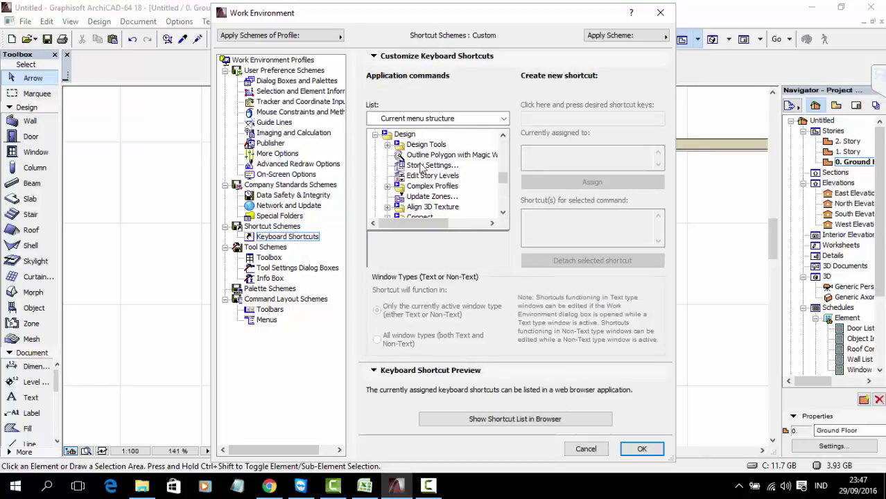
# - Expand the Edit commands and their Move group in the keyboard shortcut command list
pyautogui.scroll(-5, 419, 168)
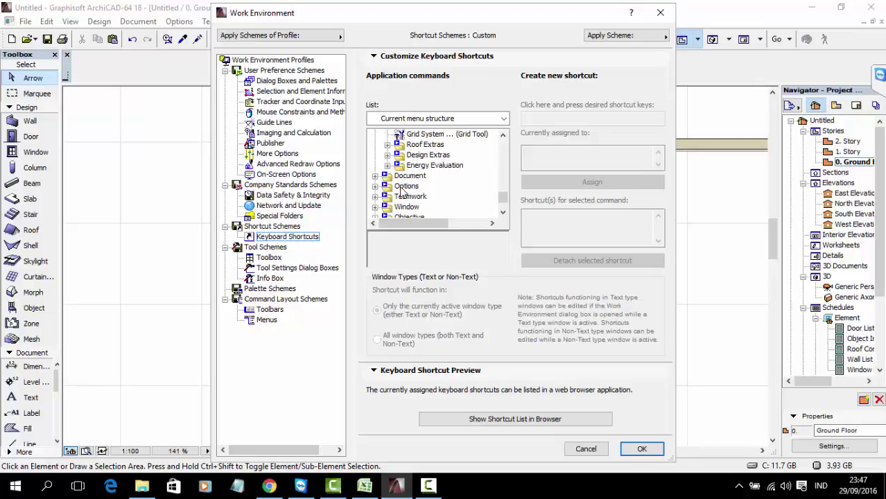
pyautogui.scroll(3, 391, 188)
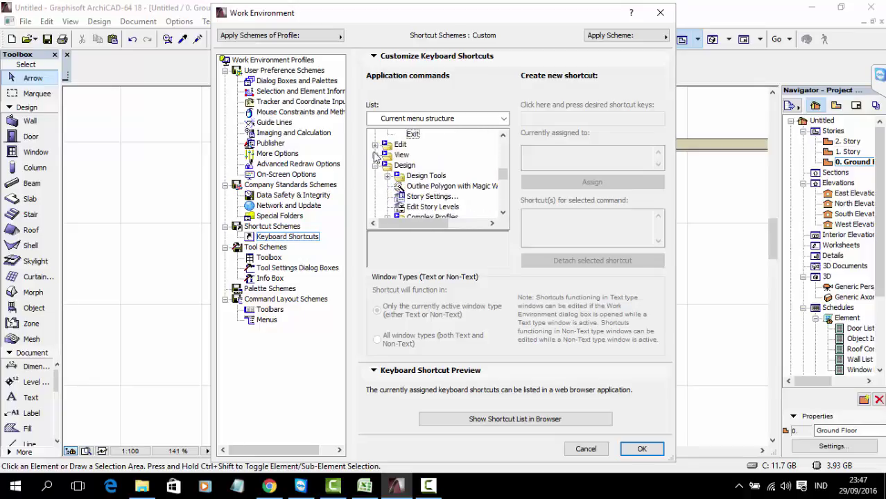
pyautogui.click(374, 144)
pyautogui.scroll(-2, 402, 198)
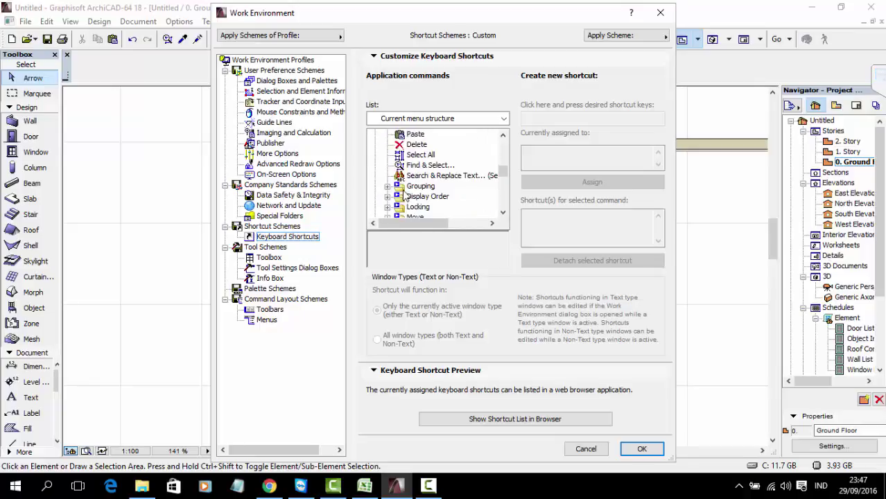
pyautogui.scroll(-1, 405, 197)
pyautogui.click(388, 186)
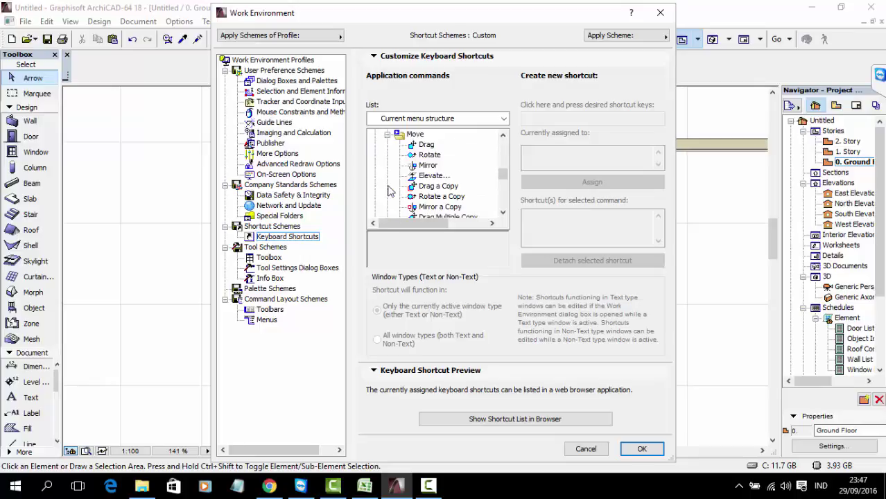
# - Assign E as the shortcut for the Delete command, overriding its current assignment, and apply the Work Environment changes
pyautogui.click(387, 134)
pyautogui.scroll(3, 425, 168)
pyautogui.click(416, 155)
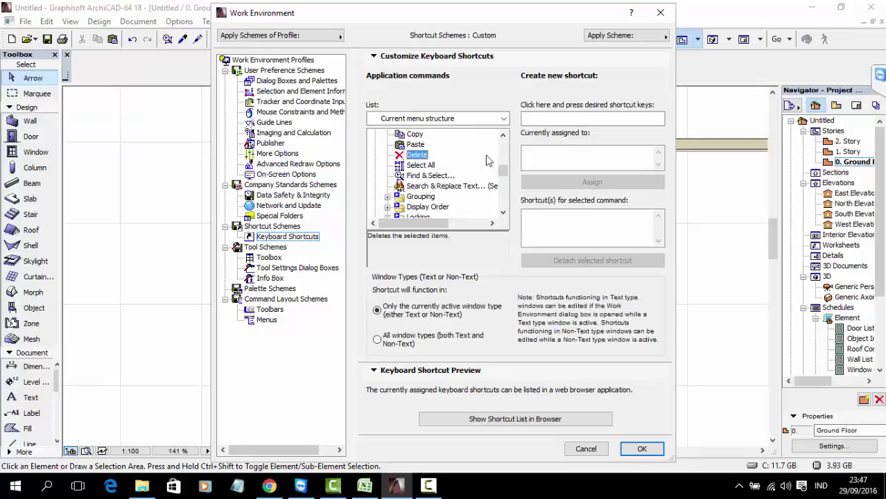
pyautogui.click(576, 120)
pyautogui.press('e')
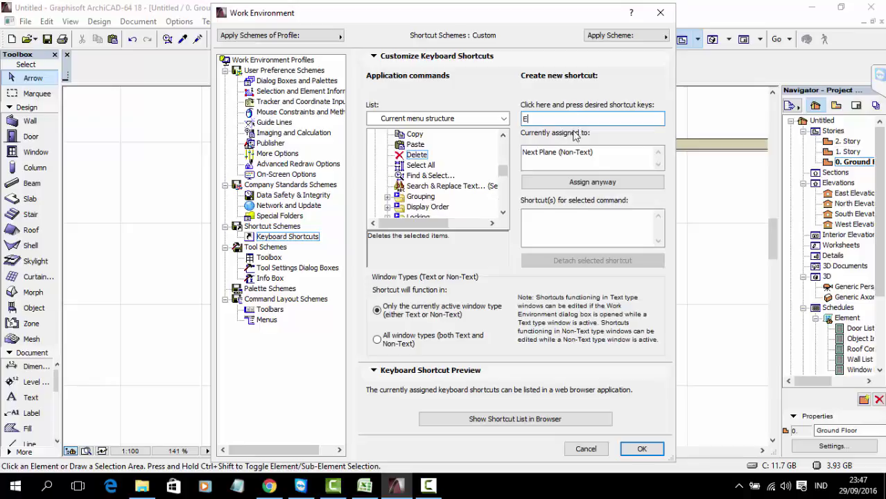
pyautogui.click(597, 181)
pyautogui.click(641, 449)
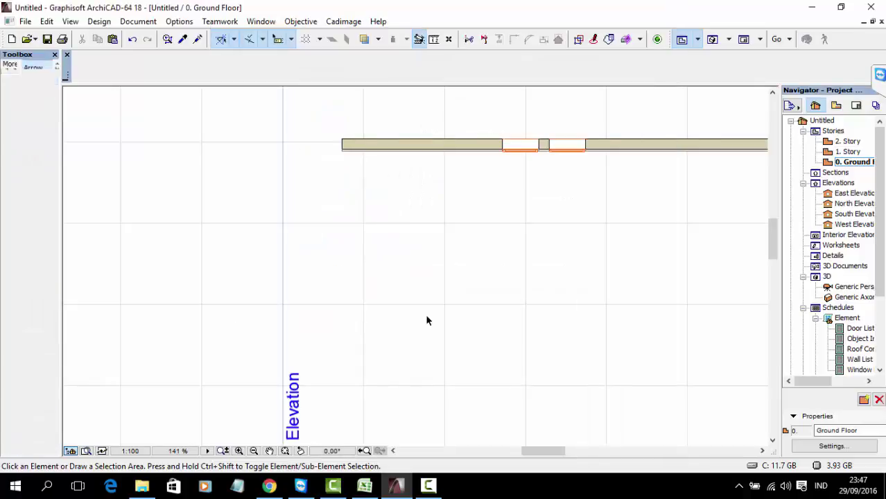
# - Draw a horizontal test wall below the wall with the two windows, and delete it
pyautogui.click(30, 121)
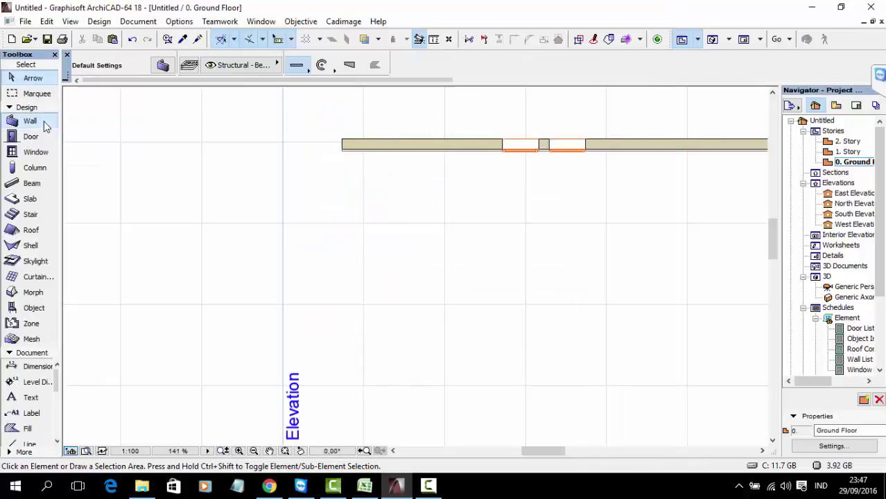
pyautogui.click(404, 209)
pyautogui.scroll(-3, 607, 211)
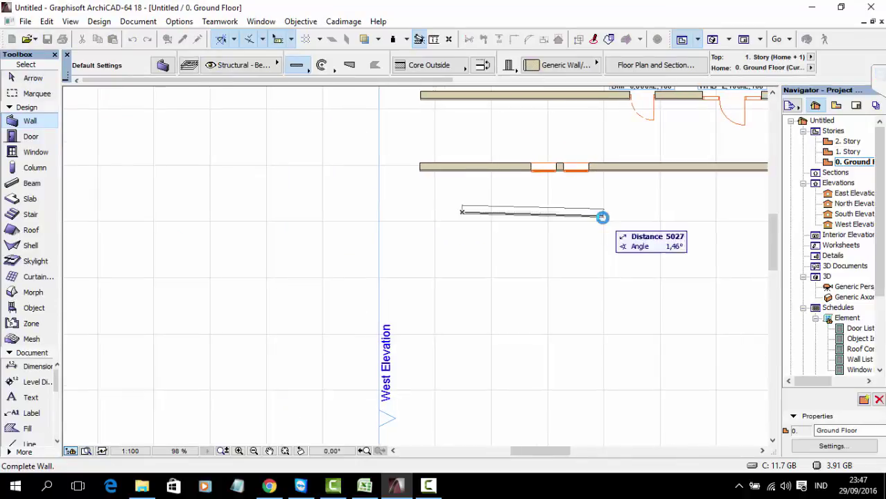
pyautogui.click(614, 207)
pyautogui.keyDown('shift'); pyautogui.click(594, 209); pyautogui.keyUp('shift')
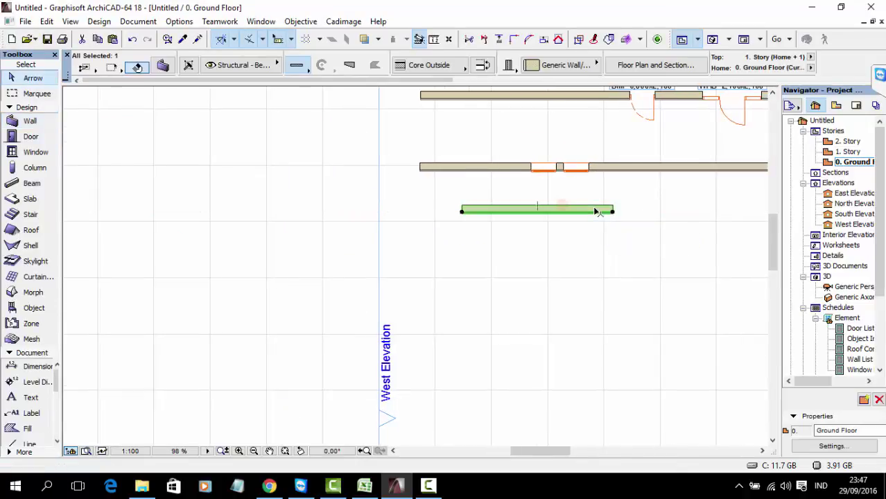
pyautogui.press('Delete')
# - Draw an L-shaped chained wall below the windowed wall, running about 6011 mm horizontally and turning downward at its right end
pyautogui.click(57, 120)
pyautogui.moveTo(503, 285); pyautogui.dragTo(418, 237, button='middle')
pyautogui.click(400, 192)
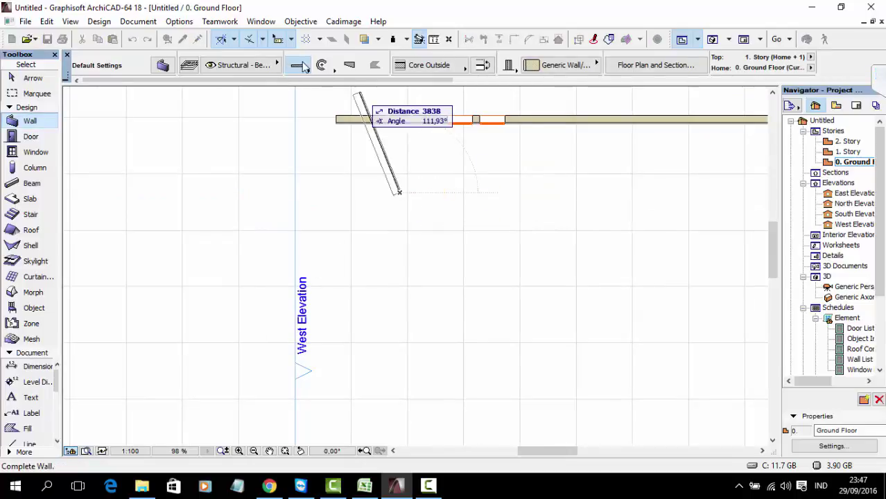
pyautogui.click(297, 64)
pyautogui.click(325, 54)
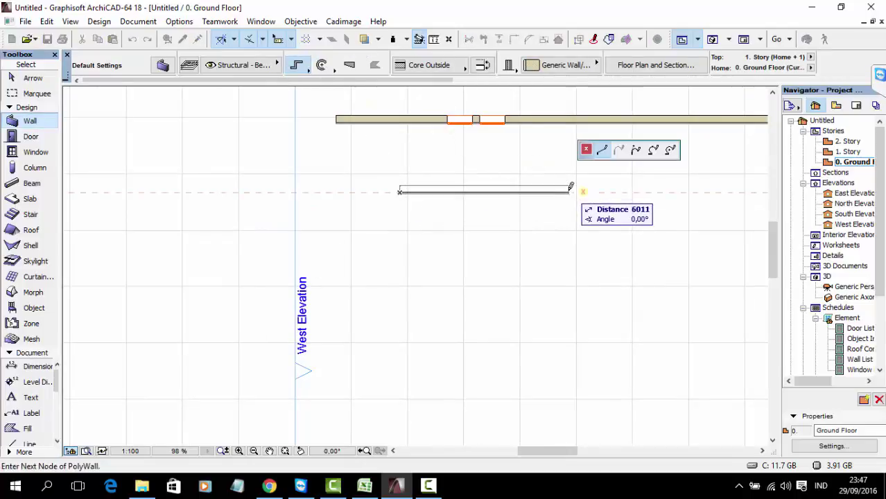
pyautogui.click(568, 191)
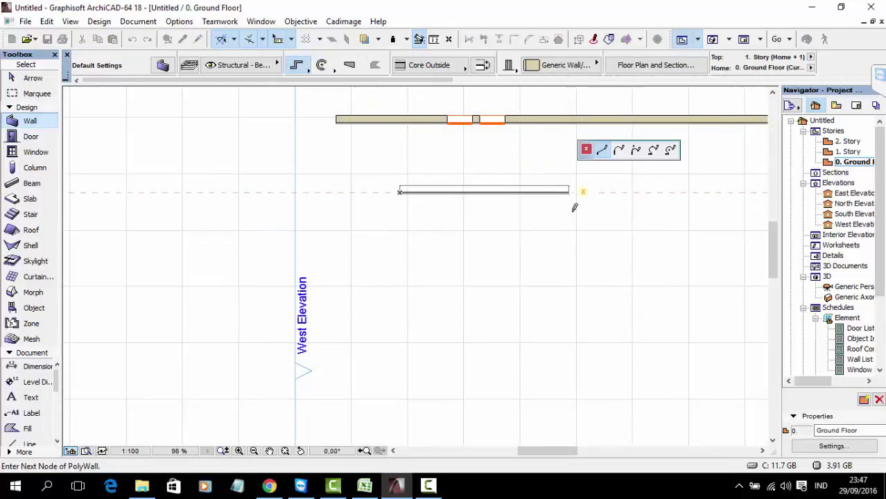
pyautogui.rightClick(569, 315)
pyautogui.click(600, 433)
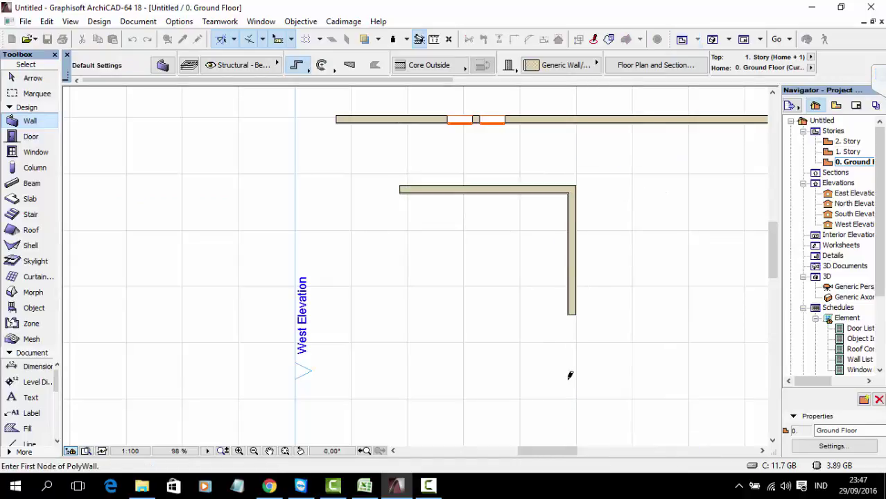
# - Place a Window 18 corner window with default settings at the corner of the L-shaped wall
pyautogui.click(46, 95)
pyautogui.click(26, 107)
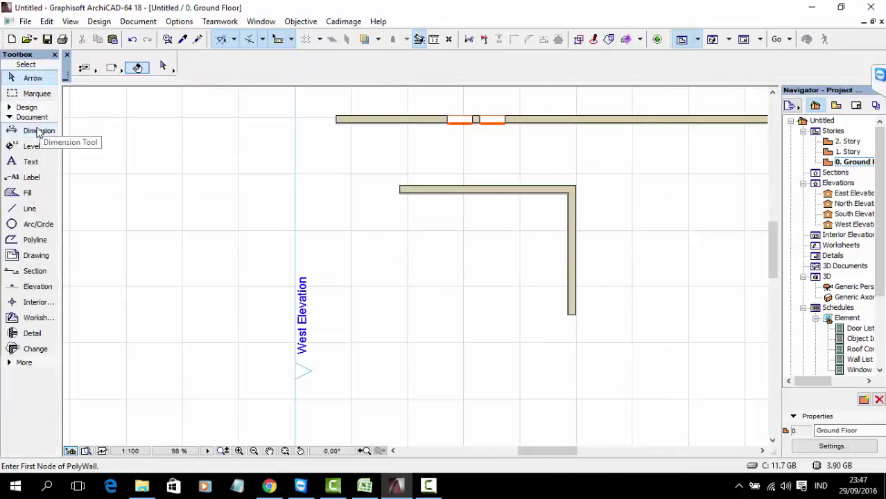
pyautogui.click(29, 117)
pyautogui.click(25, 127)
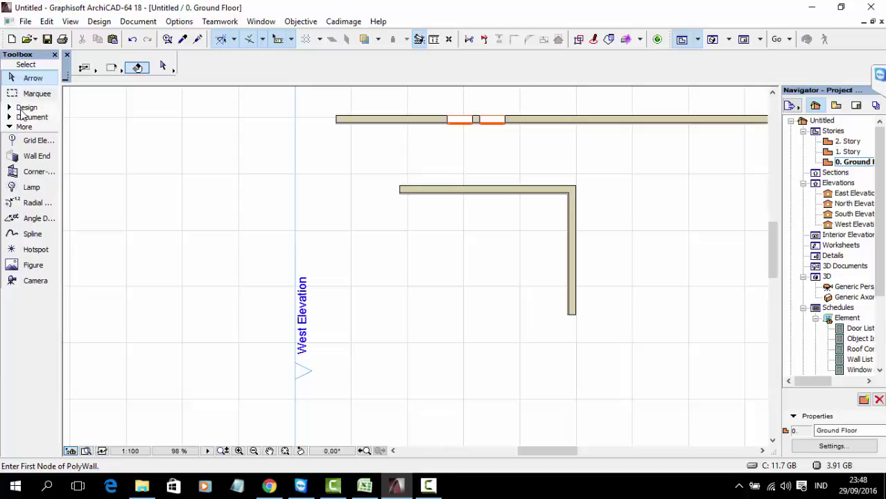
pyautogui.click(31, 172)
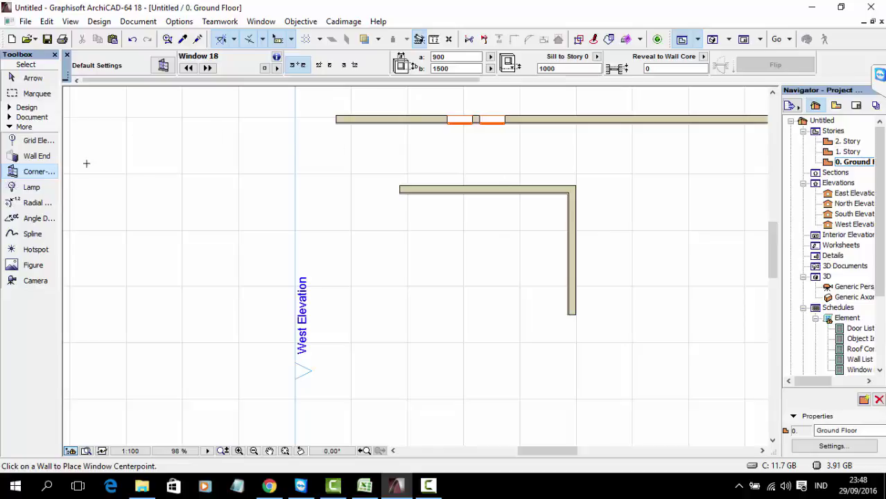
pyautogui.hotkey('ctrl', 't')
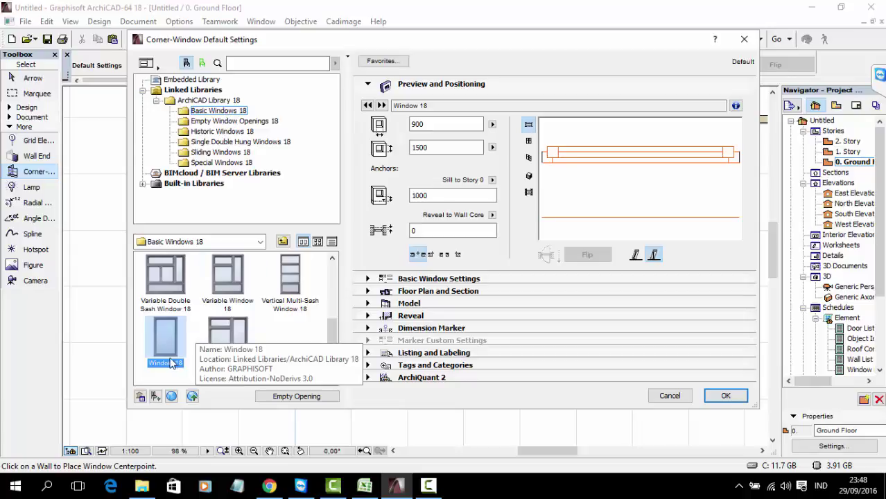
pyautogui.click(669, 395)
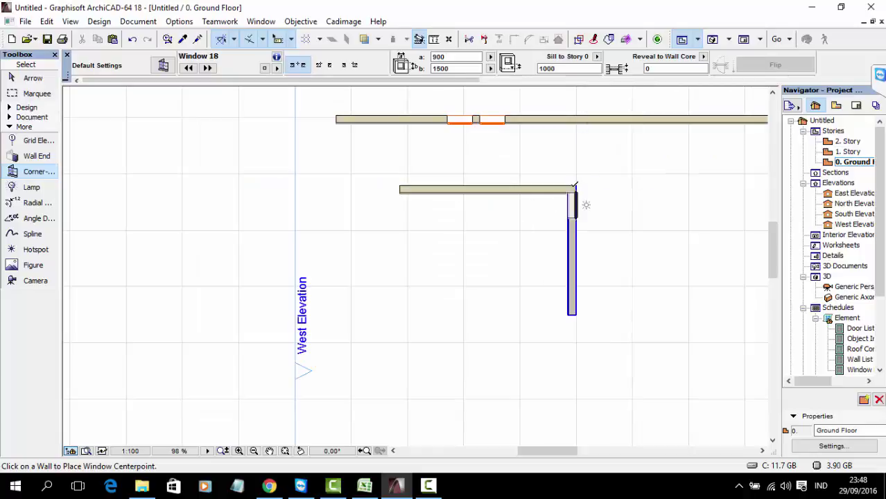
pyautogui.click(555, 201)
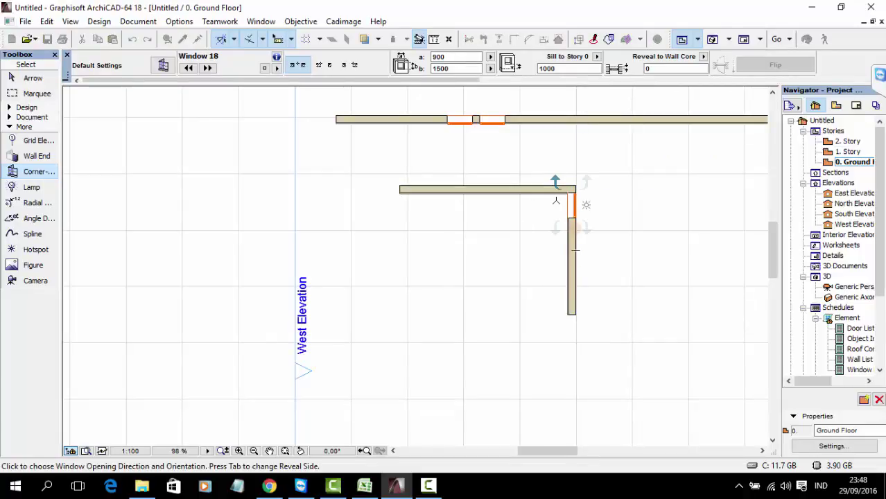
pyautogui.click(556, 200)
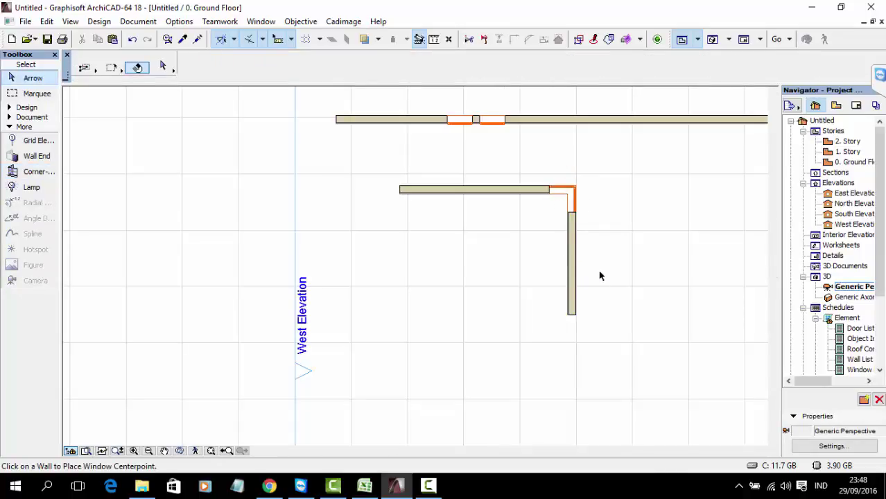
# - Examine the corner window in the 3D perspective view from several angles around the wall corner
pyautogui.press('F3')
pyautogui.scroll(3, 496, 340)
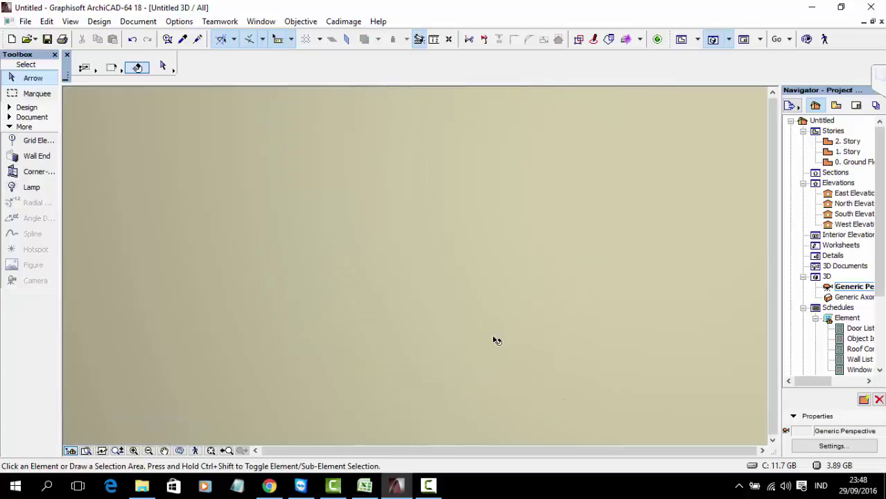
pyautogui.scroll(-5, 496, 340)
pyautogui.keyDown('shift'); pyautogui.moveTo(528, 352); pyautogui.dragTo(423, 255, button='middle'); pyautogui.keyUp('shift')
pyautogui.click(636, 219)
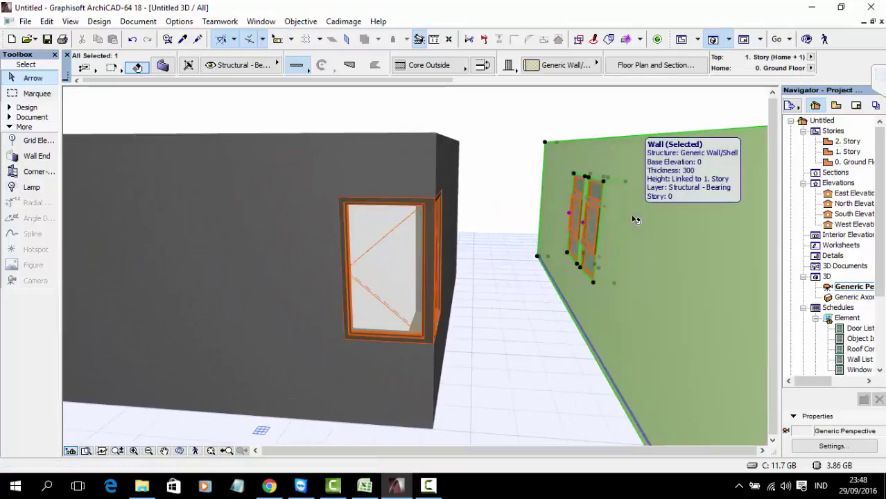
pyautogui.press('Escape')
pyautogui.keyDown('shift'); pyautogui.moveTo(449, 257); pyautogui.dragTo(334, 259, button='middle'); pyautogui.keyUp('shift')
pyautogui.scroll(3, 348, 294)
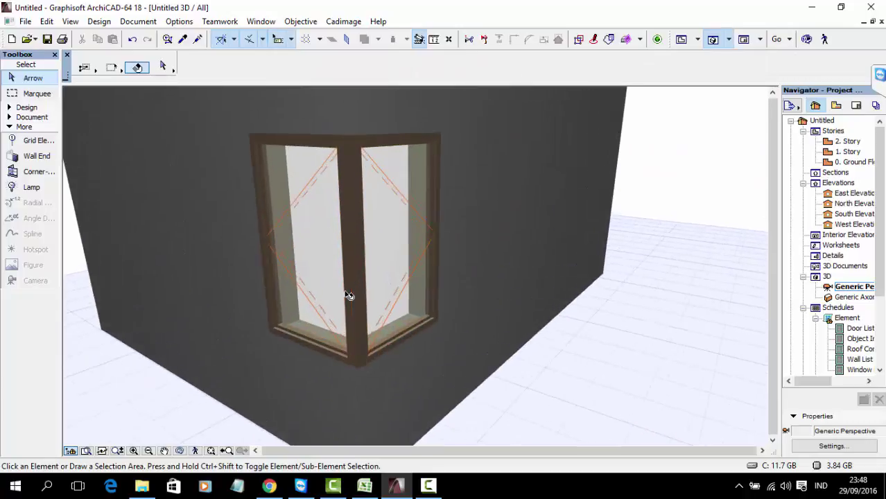
pyautogui.keyDown('shift'); pyautogui.moveTo(419, 257); pyautogui.dragTo(303, 234, button='middle'); pyautogui.keyUp('shift')
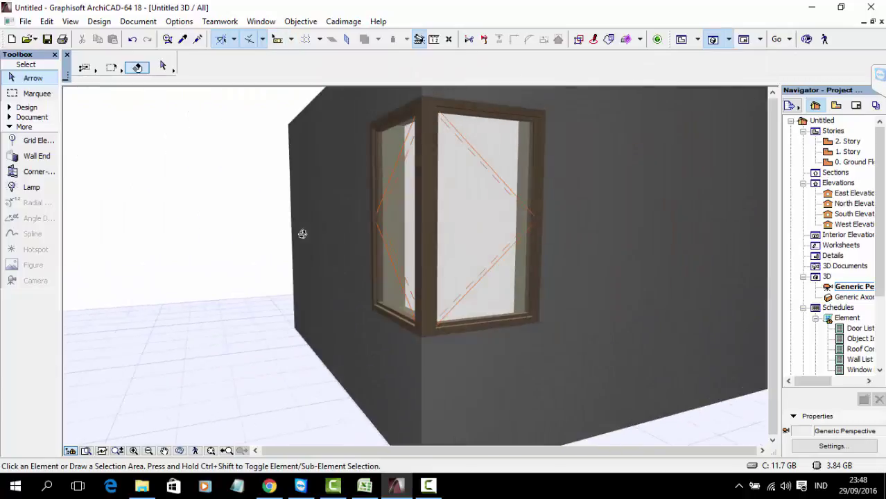
# - Select both halves of the corner window and choose Horizontal Multi-Sash Window 18 in their selection settings
pyautogui.click(449, 233)
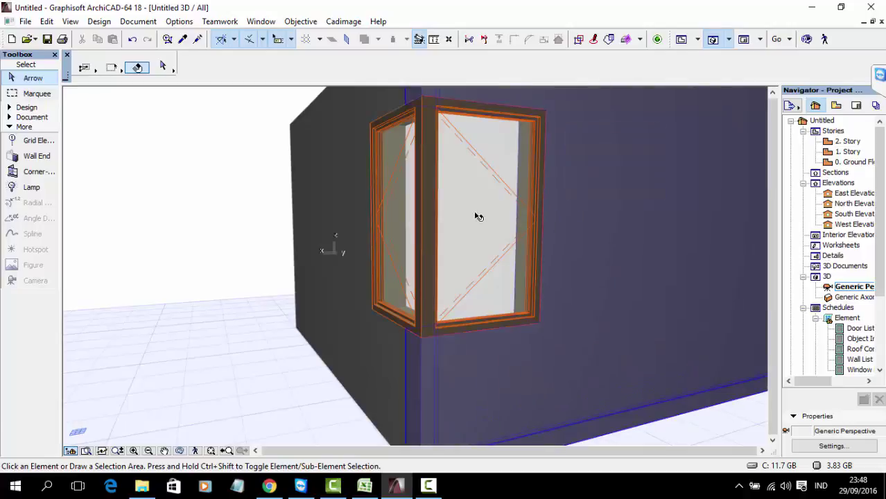
pyautogui.moveTo(478, 217)
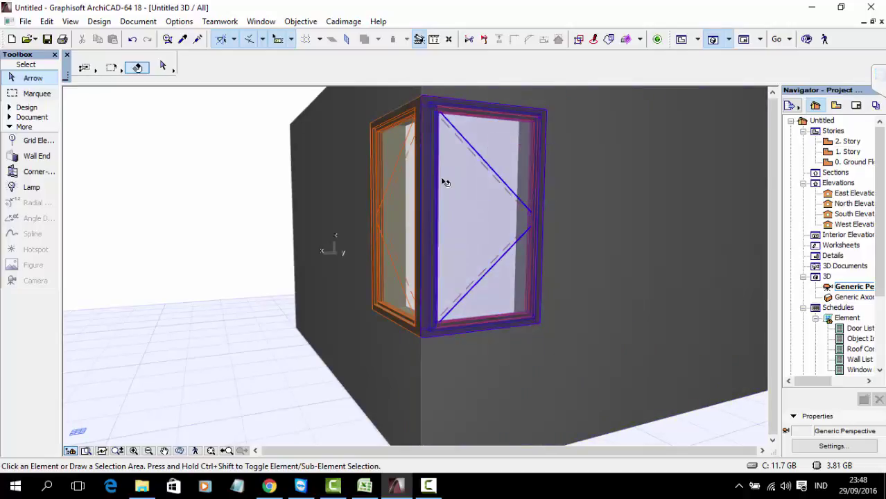
pyautogui.click(401, 181)
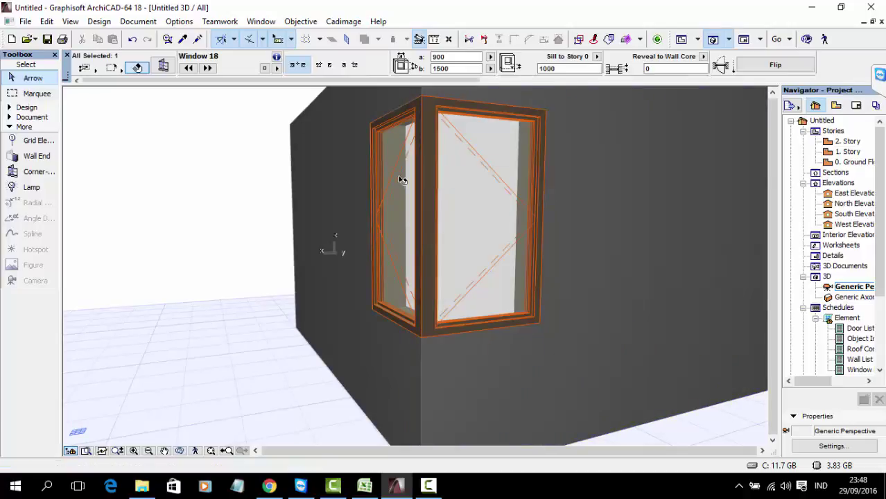
pyautogui.doubleClick(428, 215)
pyautogui.scroll(4, 294, 298)
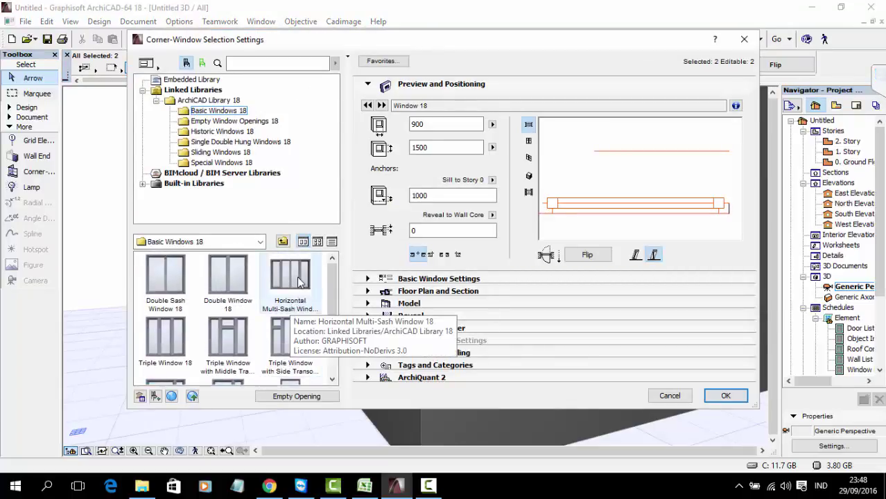
pyautogui.click(286, 287)
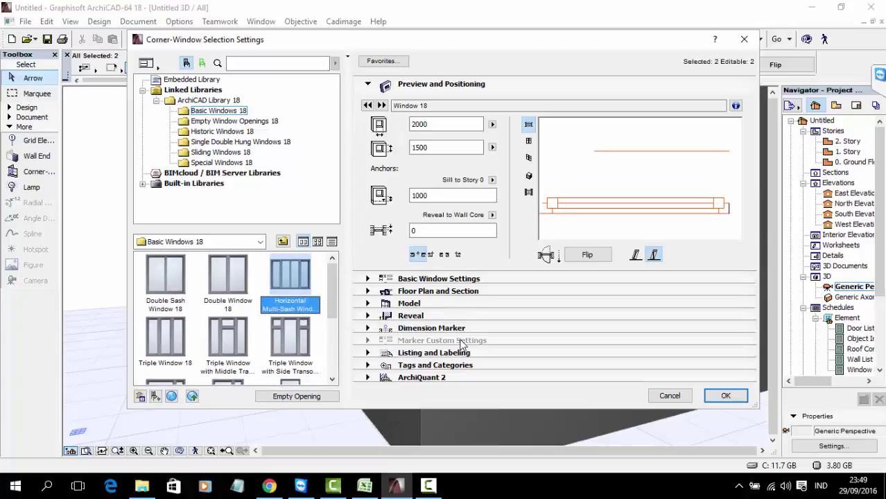
# - Examine the basic settings of Horizontal Multi-Sash Window 18, from the general and shape options through wall closure to custom corner
pyautogui.click(441, 279)
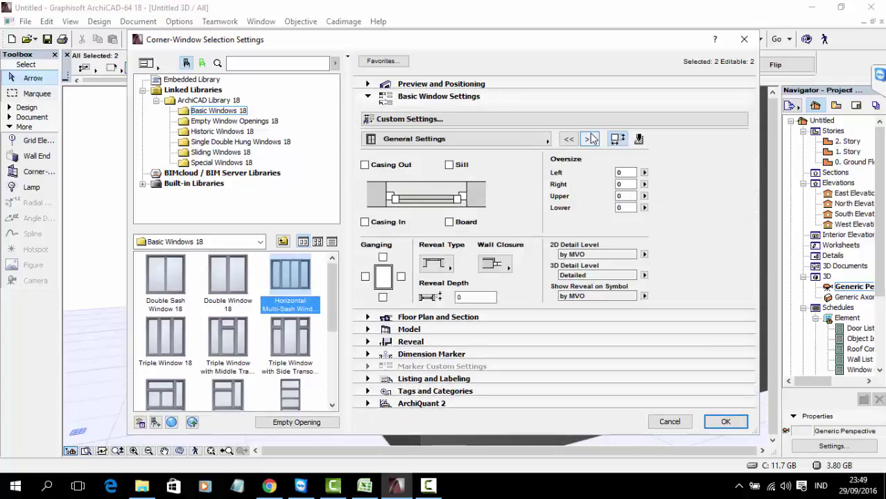
pyautogui.click(590, 139)
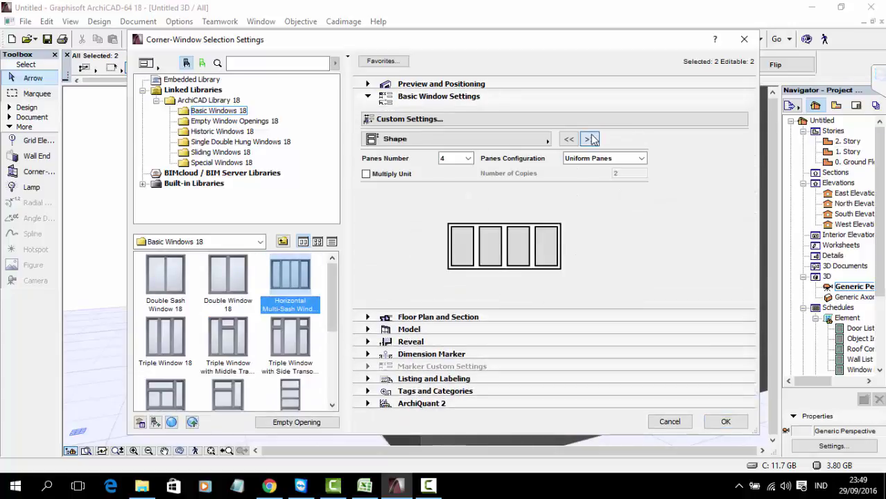
pyautogui.click(588, 140)
pyautogui.click(588, 139)
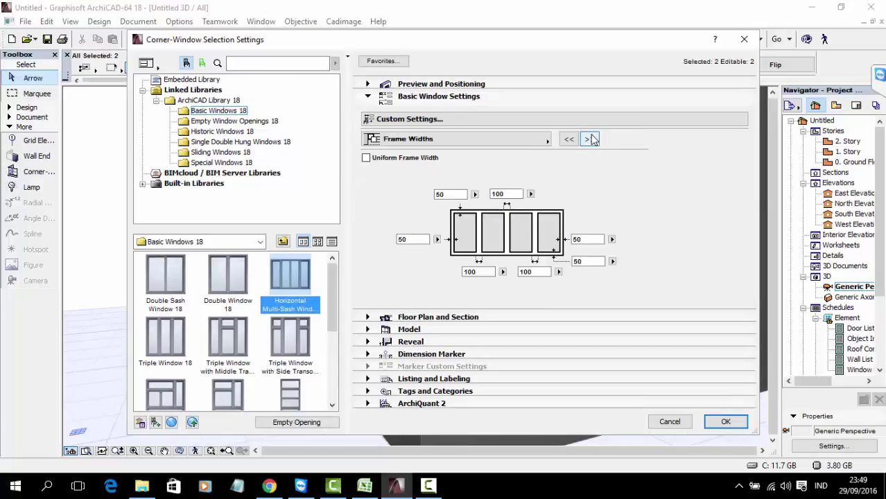
pyautogui.click(589, 139)
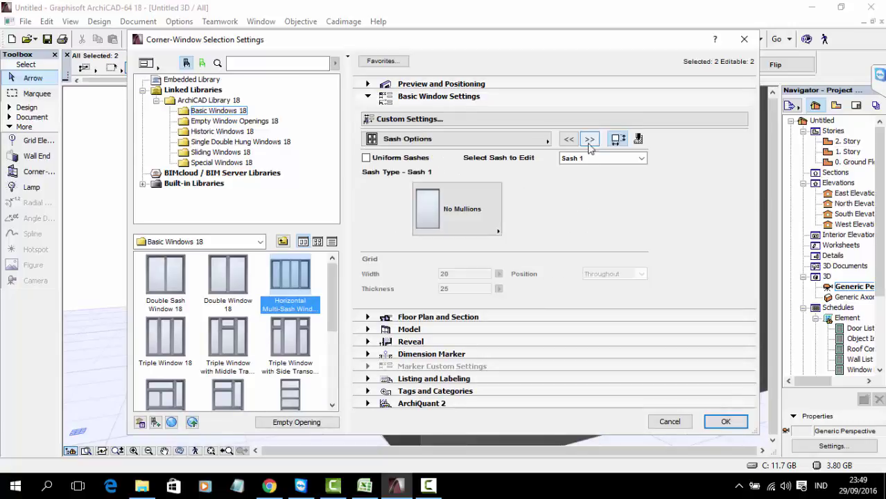
pyautogui.click(602, 158)
pyautogui.click(588, 140)
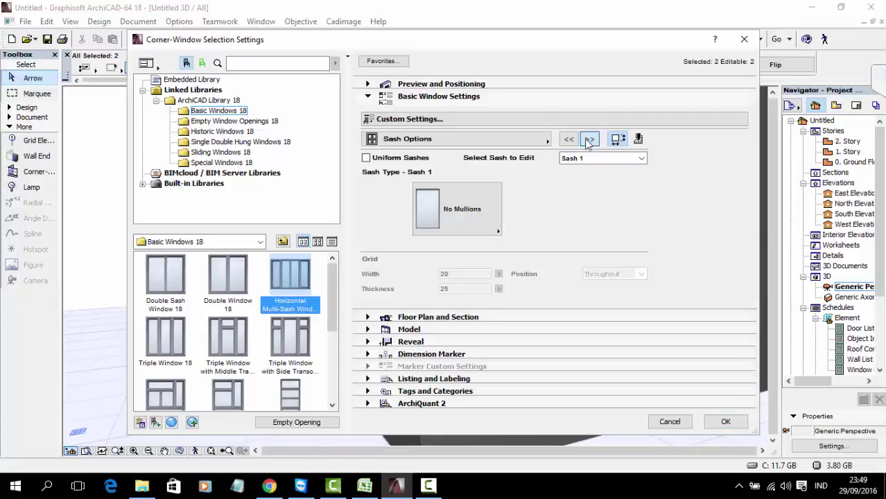
pyautogui.click(588, 140)
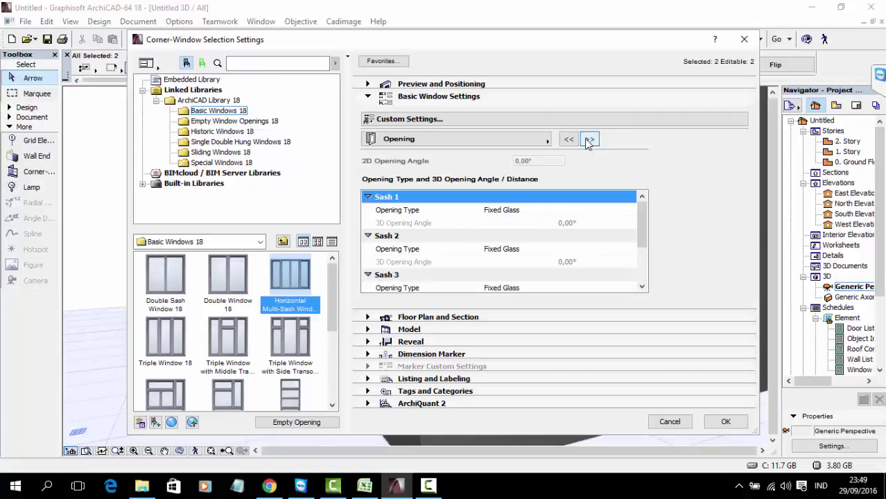
pyautogui.click(588, 140)
pyautogui.click(589, 140)
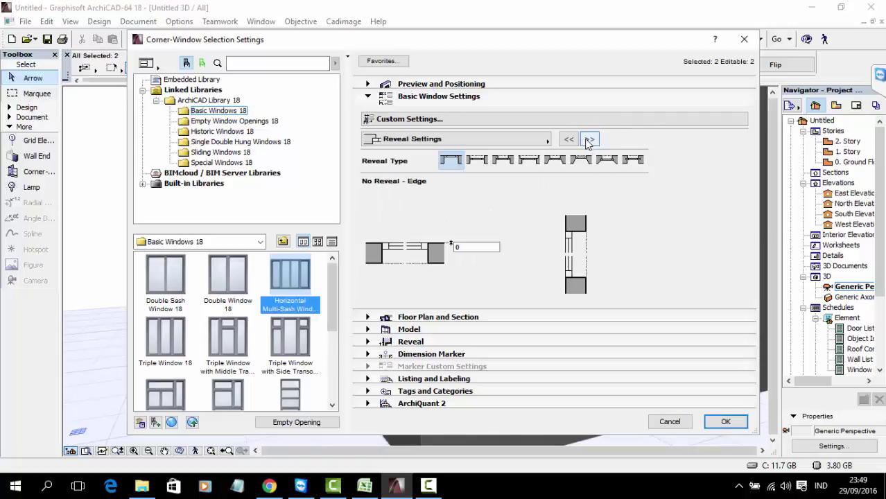
pyautogui.click(588, 140)
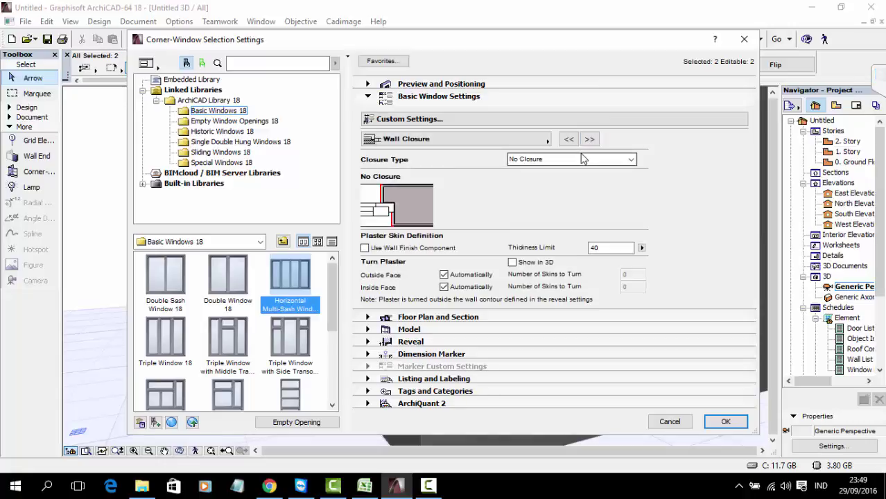
pyautogui.click(583, 159)
pyautogui.click(581, 143)
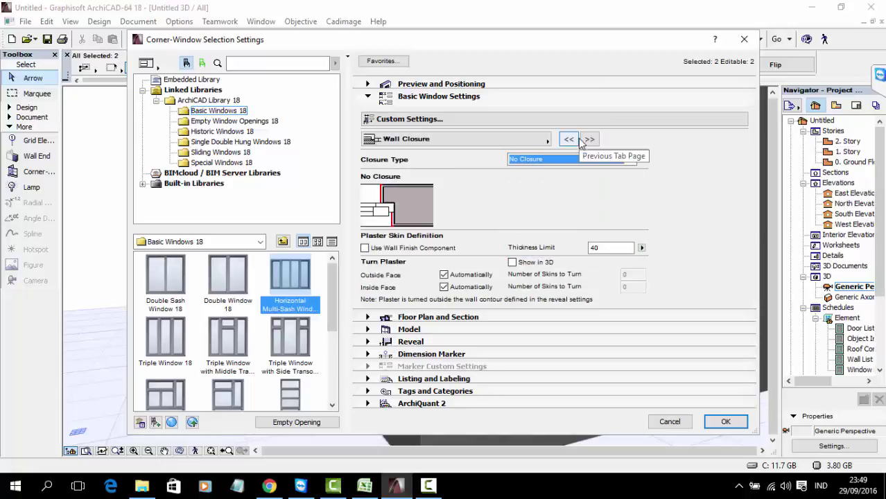
pyautogui.click(589, 140)
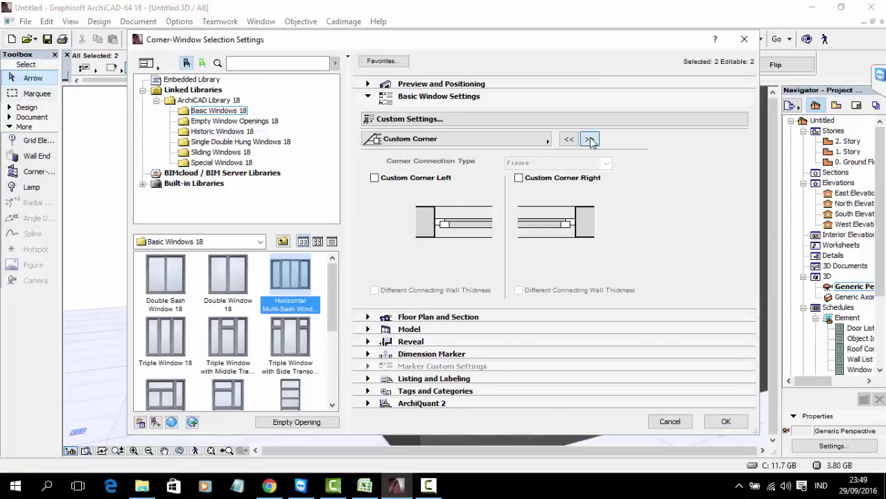
# - Enable left and right custom corners for the multi-sash window and check the available corner connection types
pyautogui.click(587, 140)
pyautogui.click(568, 140)
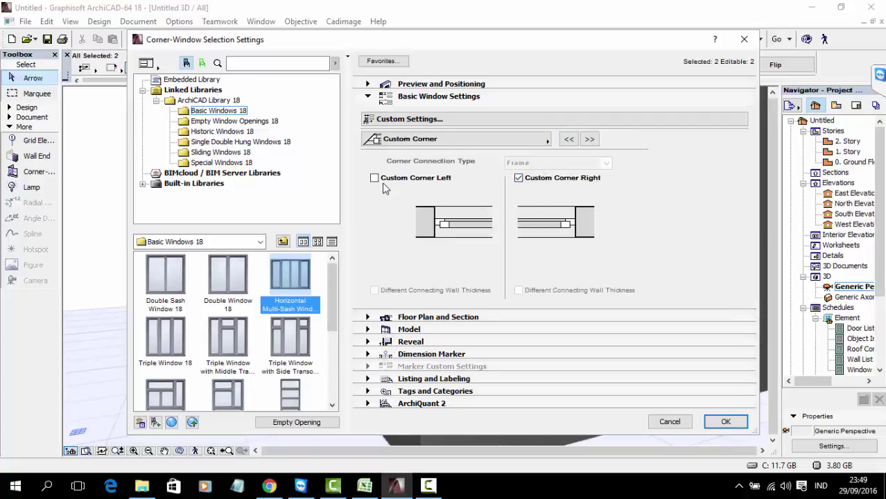
pyautogui.click(375, 179)
pyautogui.click(539, 163)
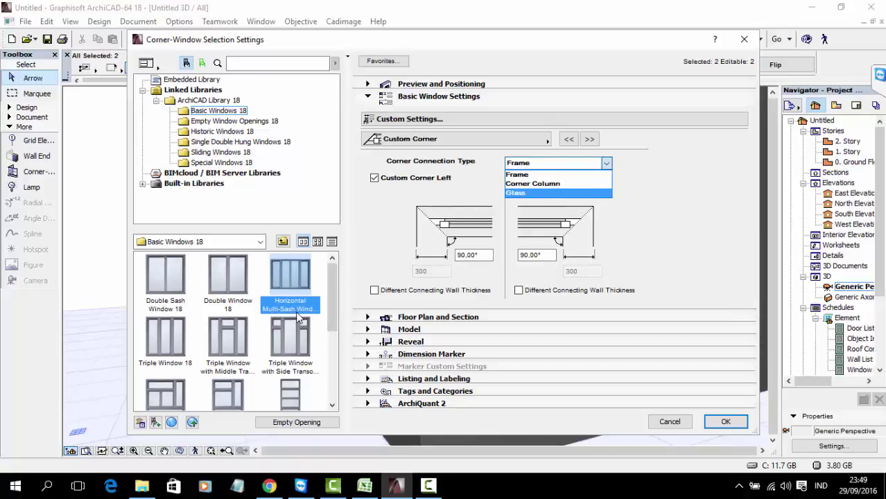
# - Change both selected windows to Double Window 18 and open its custom corner settings
pyautogui.click(223, 273)
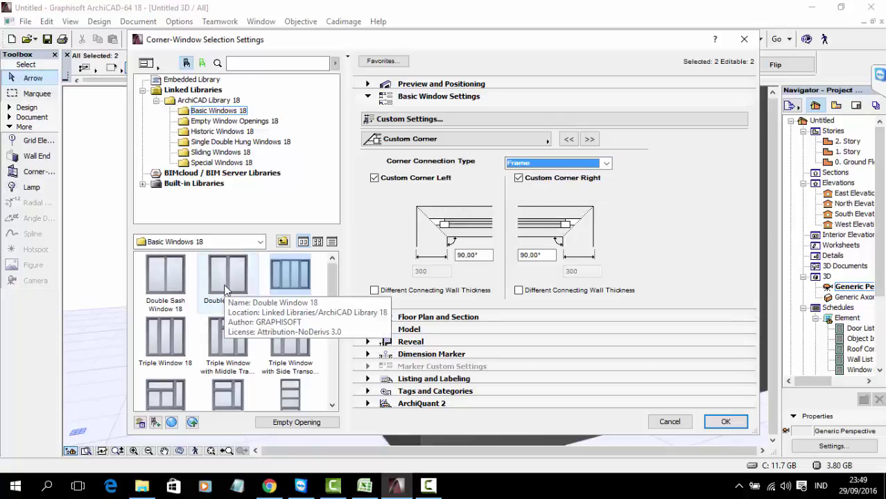
pyautogui.click(239, 293)
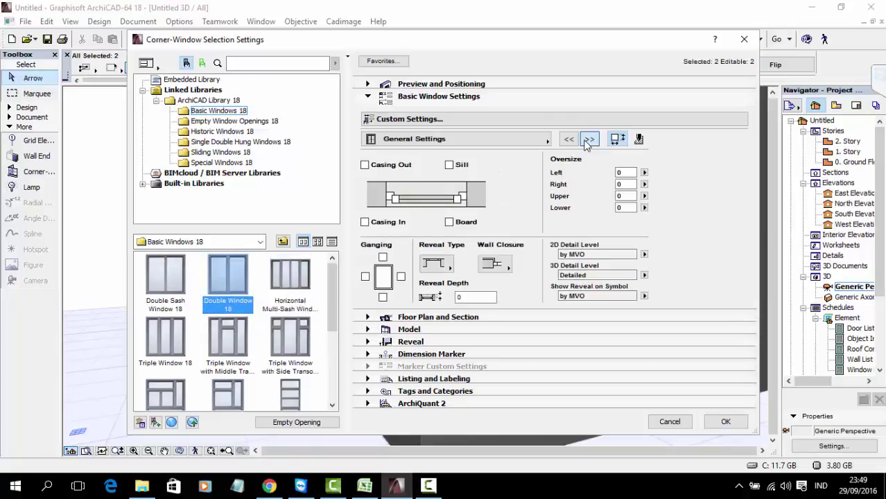
pyautogui.click(590, 142)
pyautogui.click(589, 140)
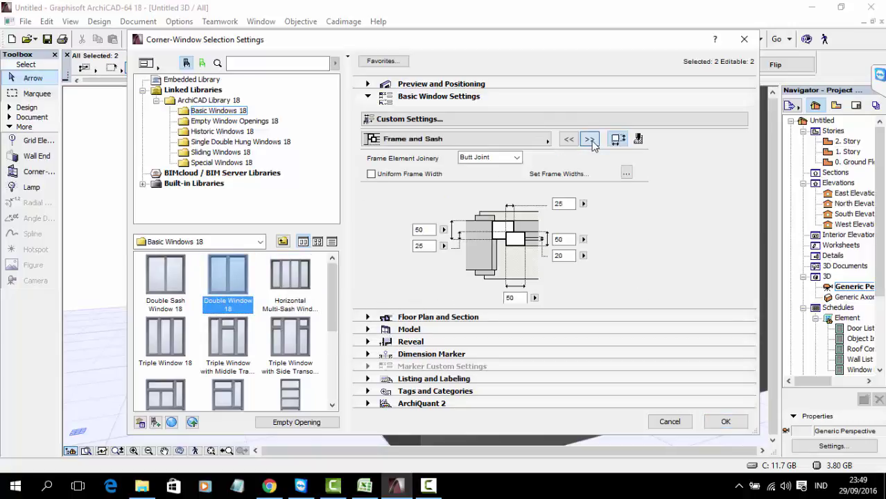
pyautogui.click(590, 140)
pyautogui.click(590, 140)
pyautogui.click(590, 140)
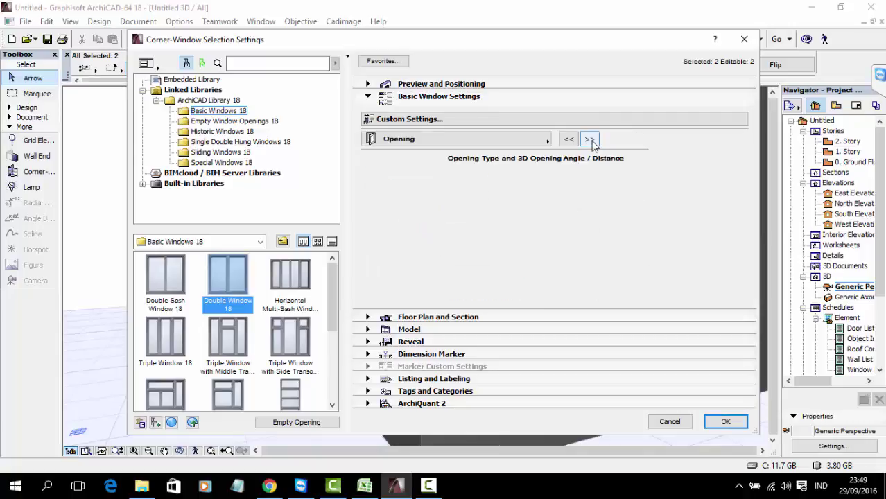
pyautogui.click(589, 140)
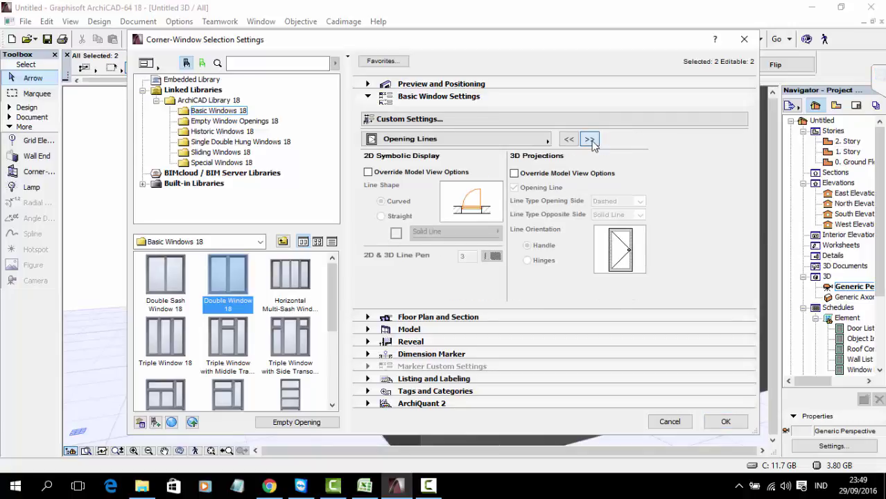
pyautogui.click(590, 140)
pyautogui.click(589, 140)
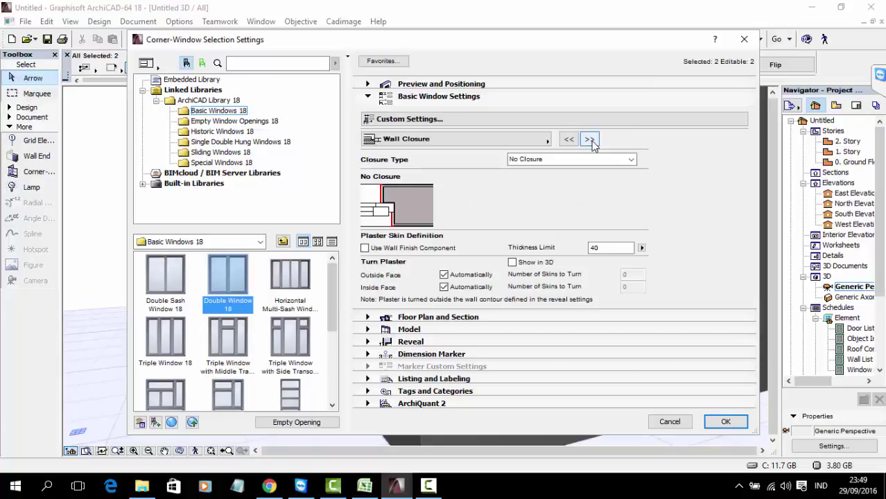
pyautogui.click(590, 140)
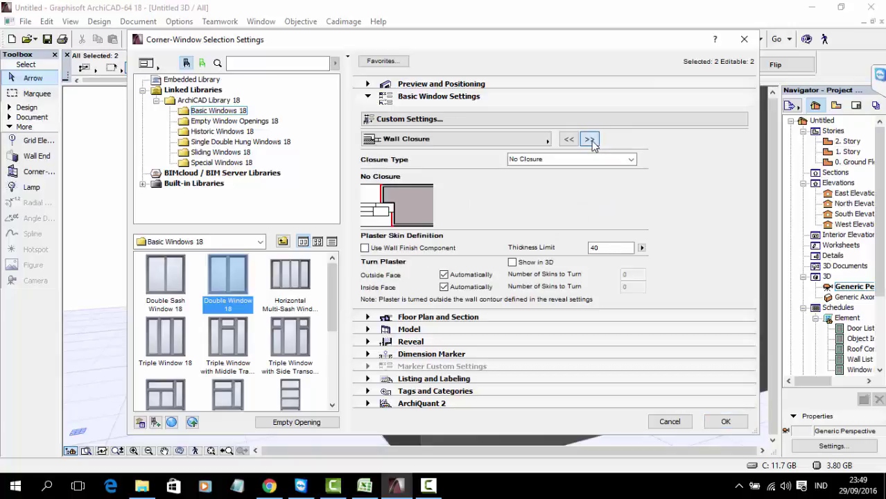
# - Enable left and right custom corners for Double Window 18 and check its corner connection types
pyautogui.click(520, 179)
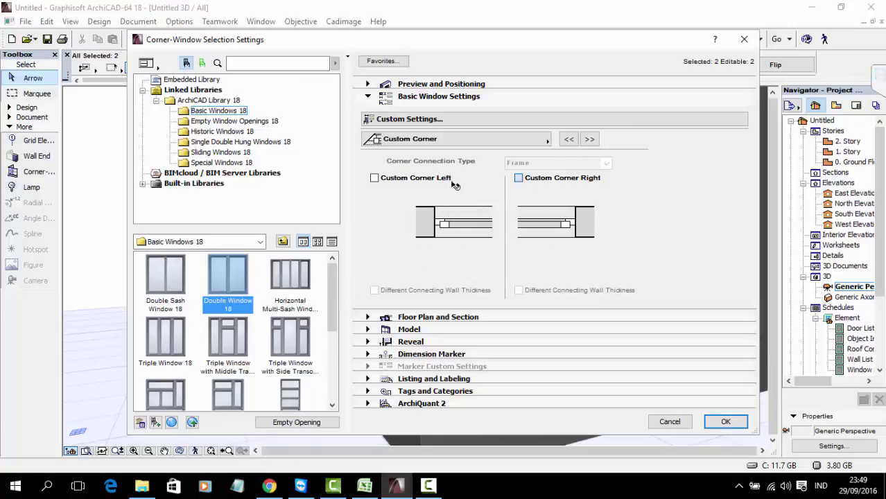
pyautogui.click(375, 178)
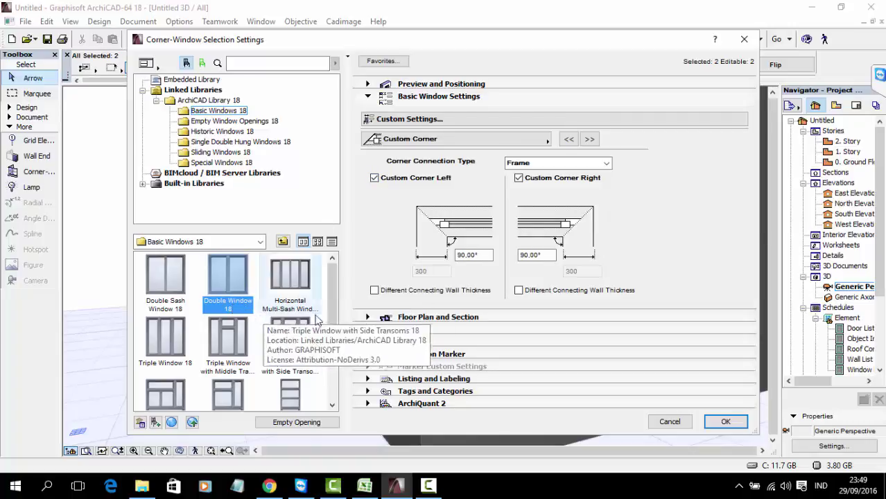
pyautogui.click(523, 165)
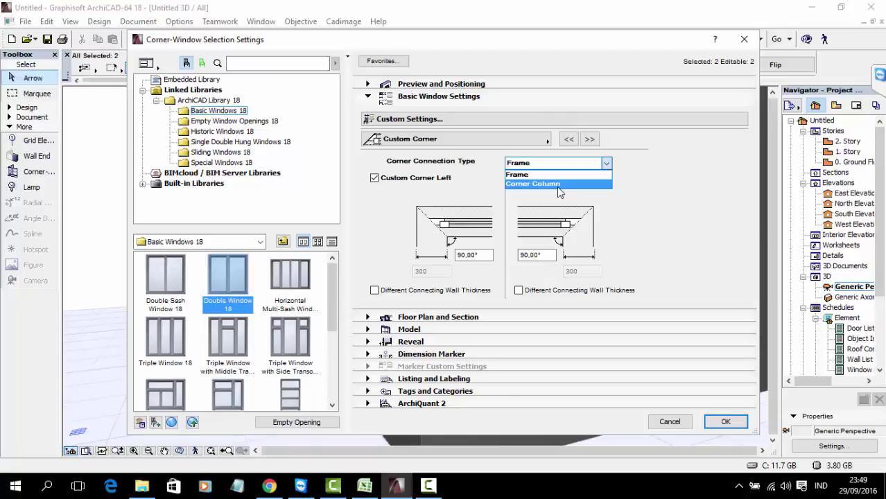
pyautogui.click(330, 297)
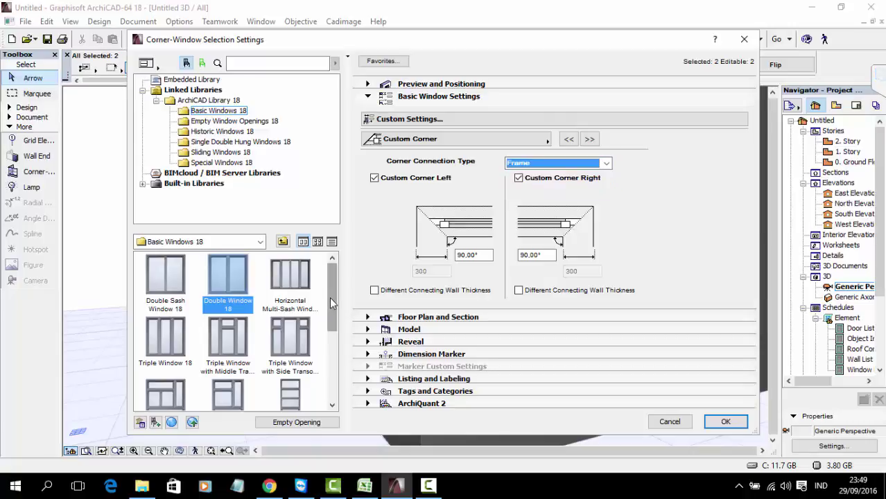
# - Browse the sliding, special, single double hung, historic and empty opening window folders, ending in Basic Windows 18
pyautogui.moveTo(329, 296); pyautogui.dragTo(340, 281)
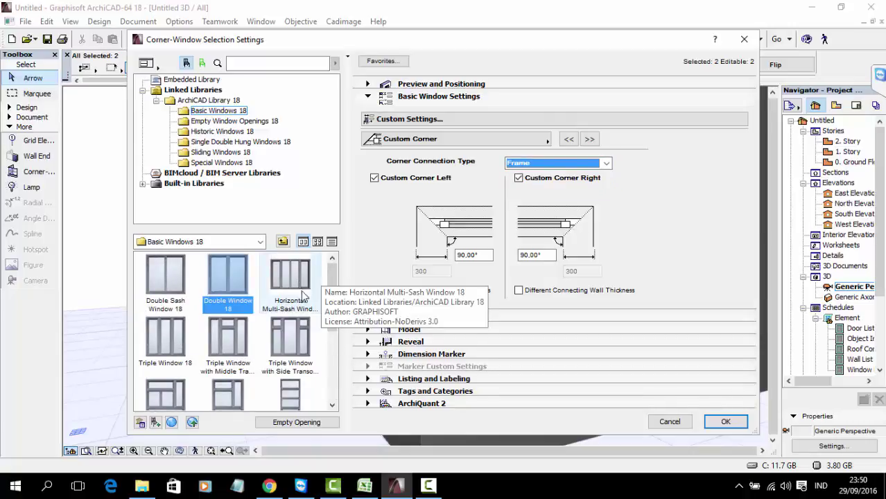
pyautogui.scroll(-1, 298, 278)
pyautogui.scroll(1, 303, 345)
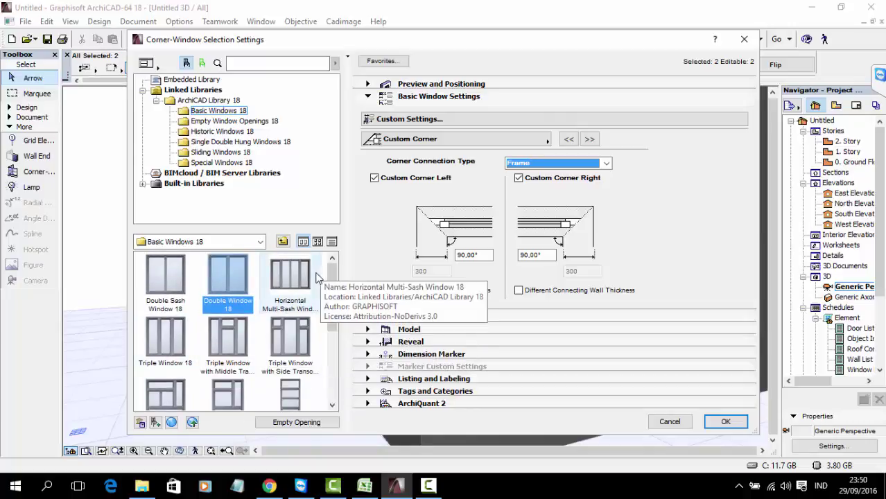
pyautogui.click(218, 142)
pyautogui.click(219, 151)
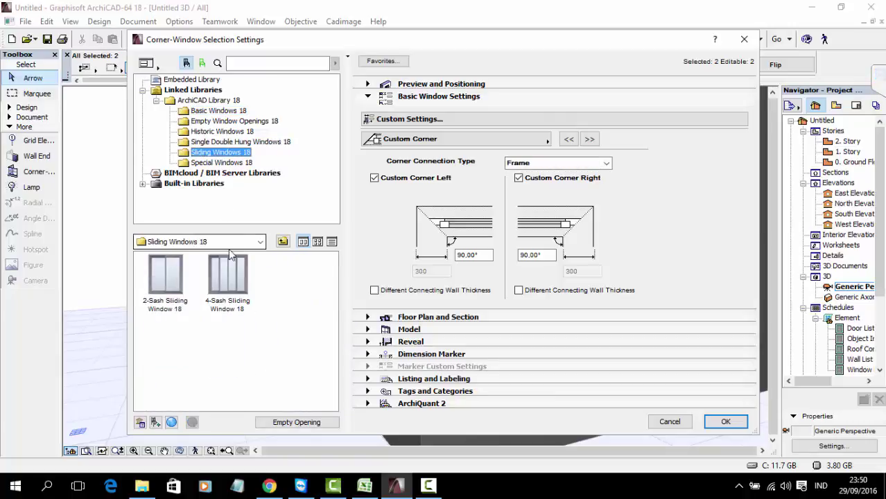
pyautogui.click(222, 164)
pyautogui.click(219, 152)
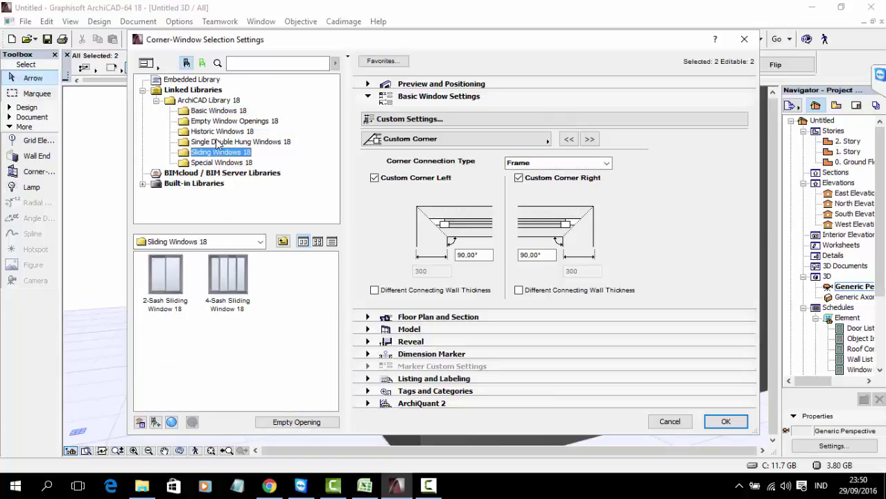
pyautogui.click(219, 141)
pyautogui.click(218, 132)
pyautogui.click(213, 122)
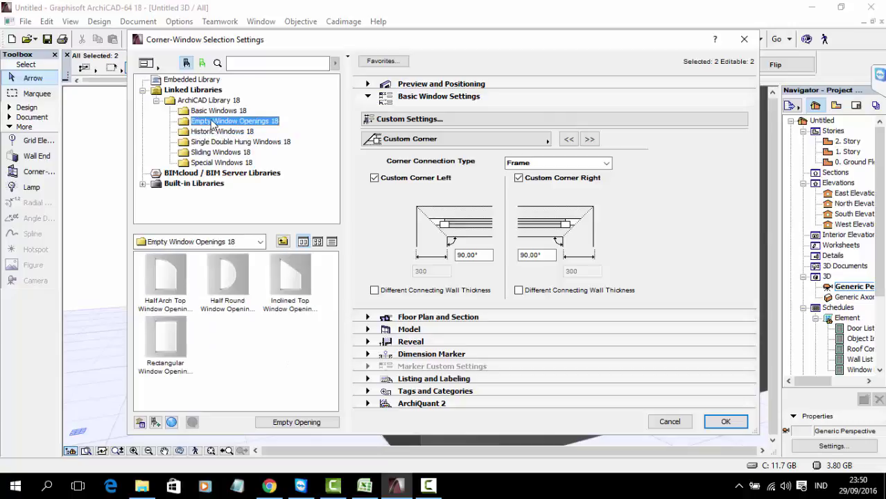
pyautogui.click(212, 111)
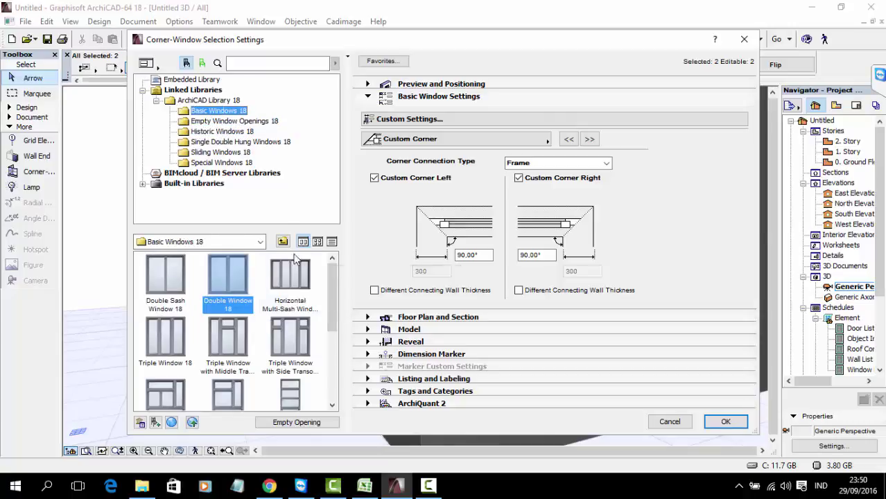
# - Change both selected windows to Horizontal Multi-Sash Window 18 and bring up their Shape settings
pyautogui.click(297, 288)
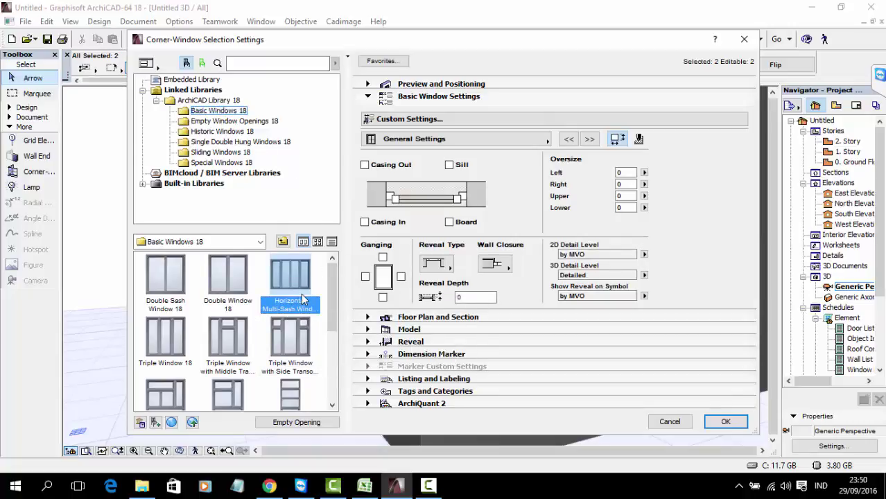
pyautogui.click(589, 140)
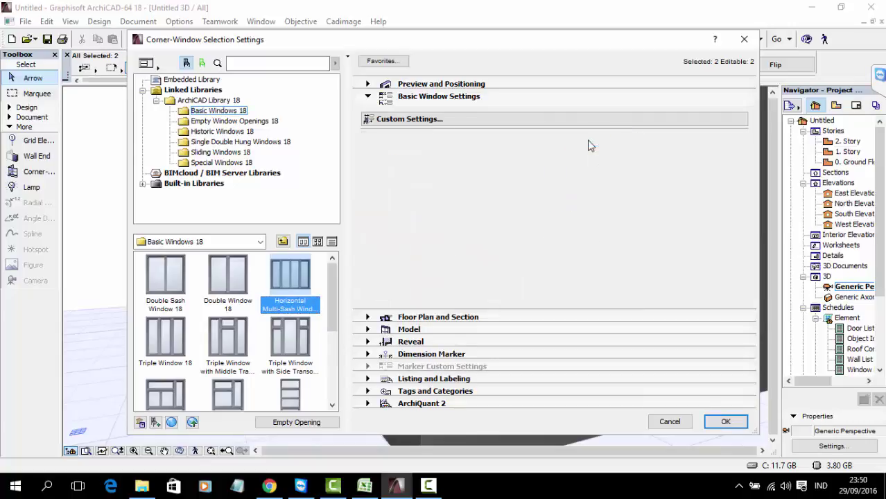
pyautogui.click(568, 139)
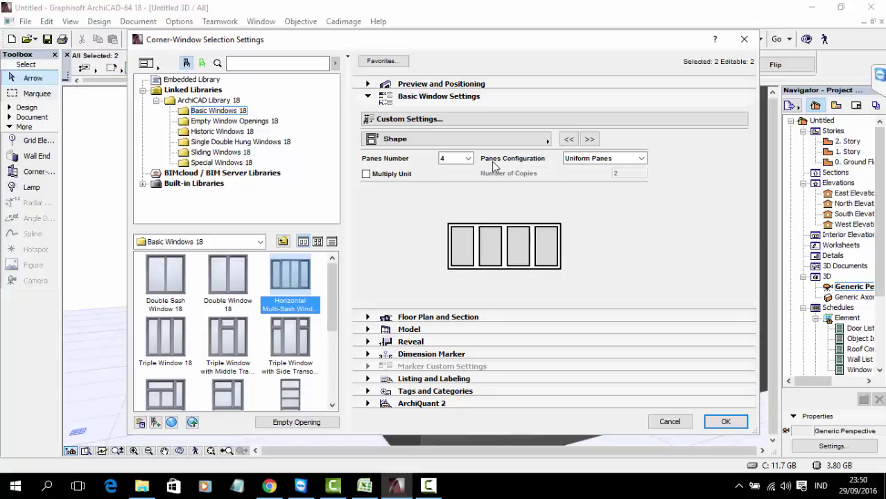
# - Look through the multi-sash window's frame, sash, opening, wall closure and casing settings, ending at the Custom Corner settings
pyautogui.click(590, 139)
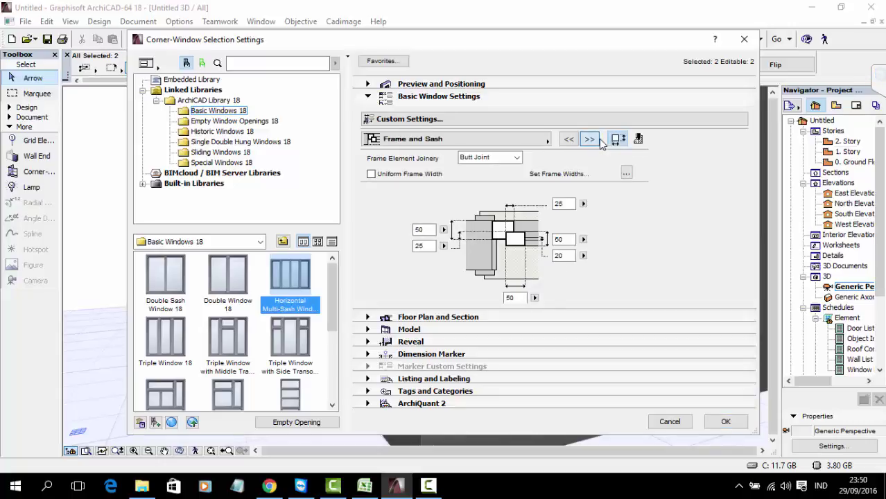
pyautogui.click(599, 139)
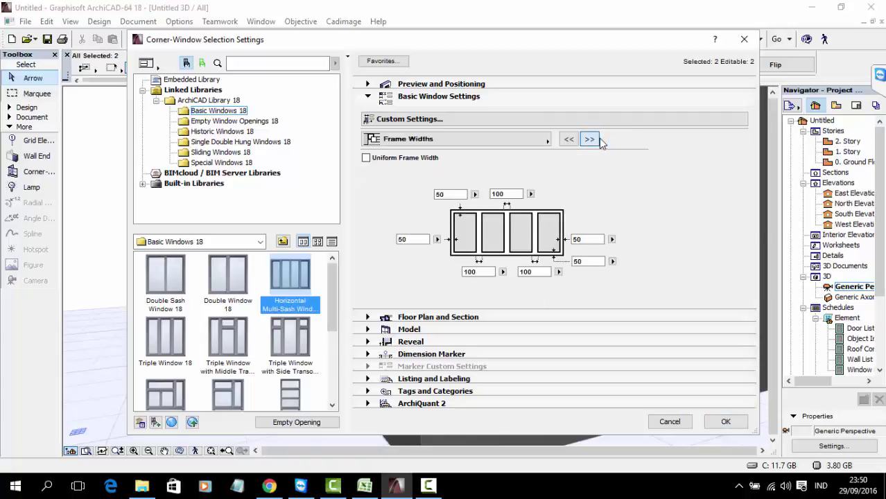
pyautogui.click(590, 139)
pyautogui.click(587, 139)
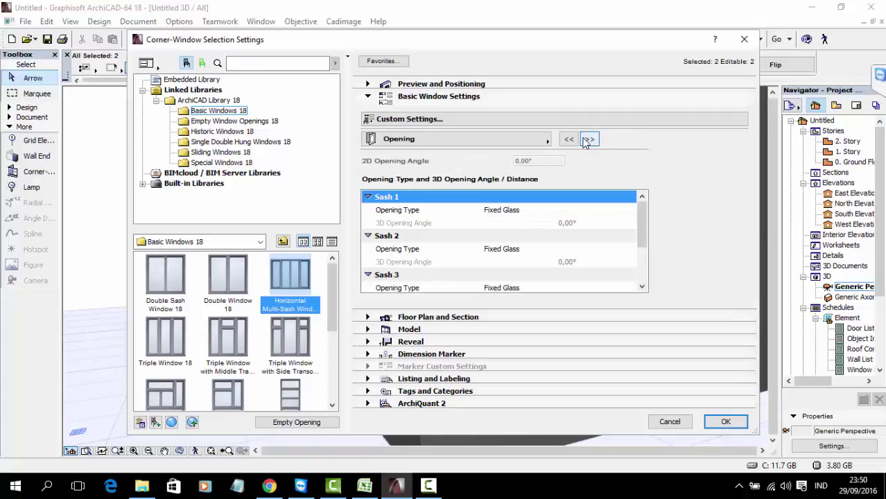
pyautogui.click(587, 140)
pyautogui.click(587, 141)
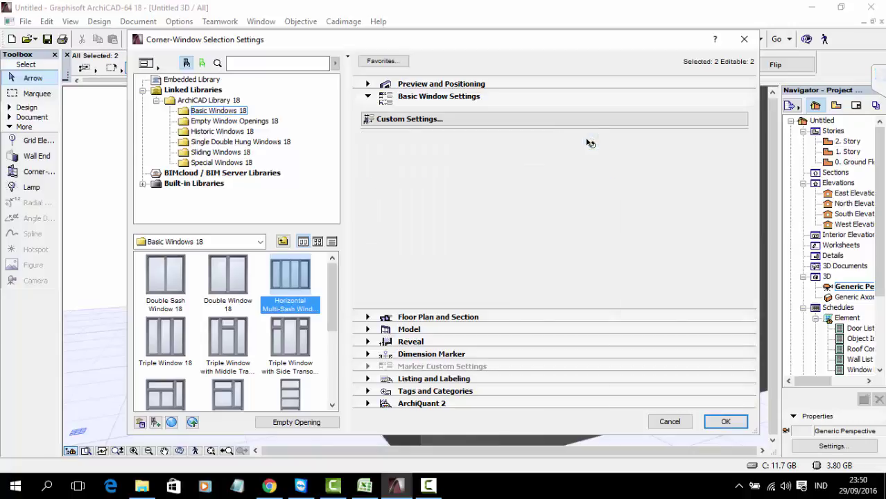
pyautogui.click(588, 141)
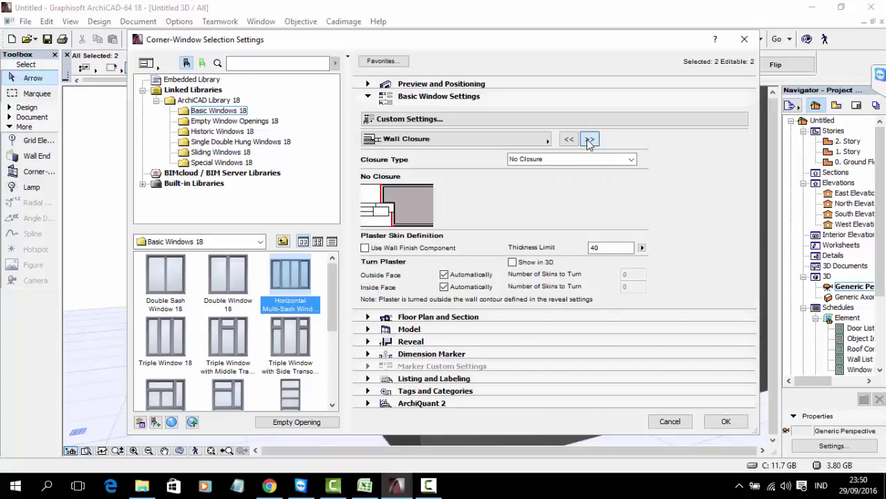
pyautogui.click(587, 140)
pyautogui.click(569, 140)
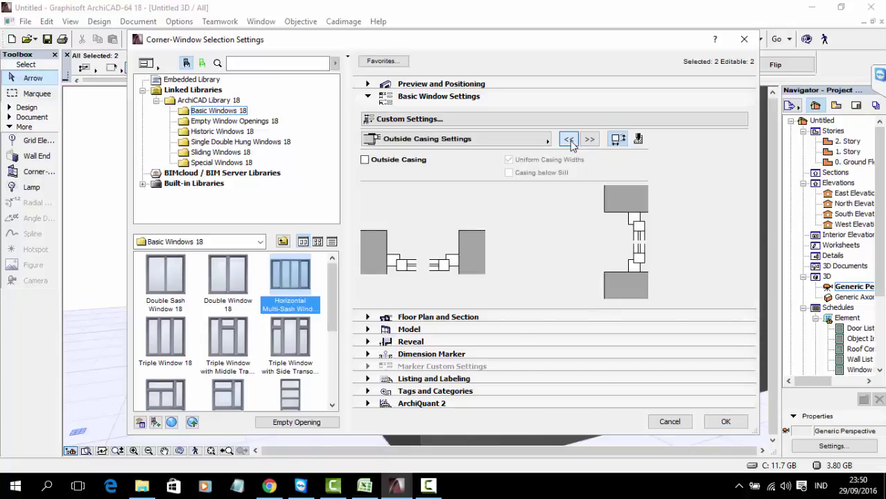
pyautogui.scroll(-1, 416, 140)
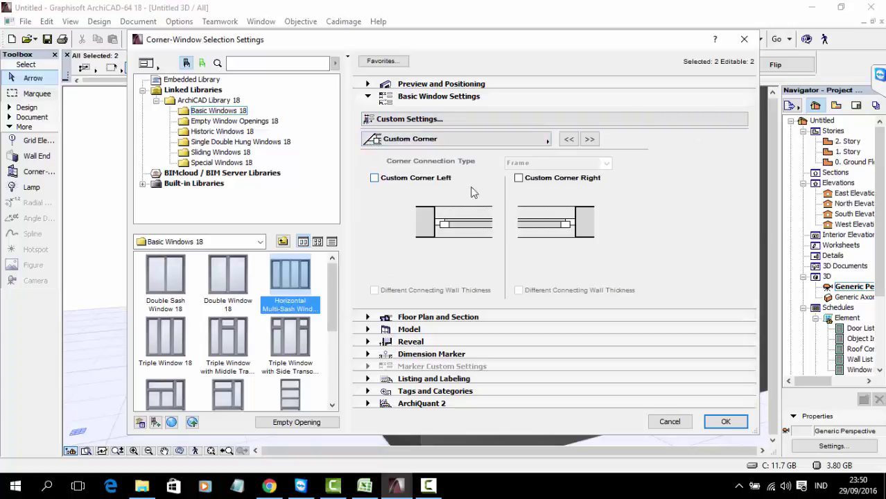
# - Enable the right custom corner with the Glass corner connection type for both windows and inspect the corner in 3D
pyautogui.click(557, 162)
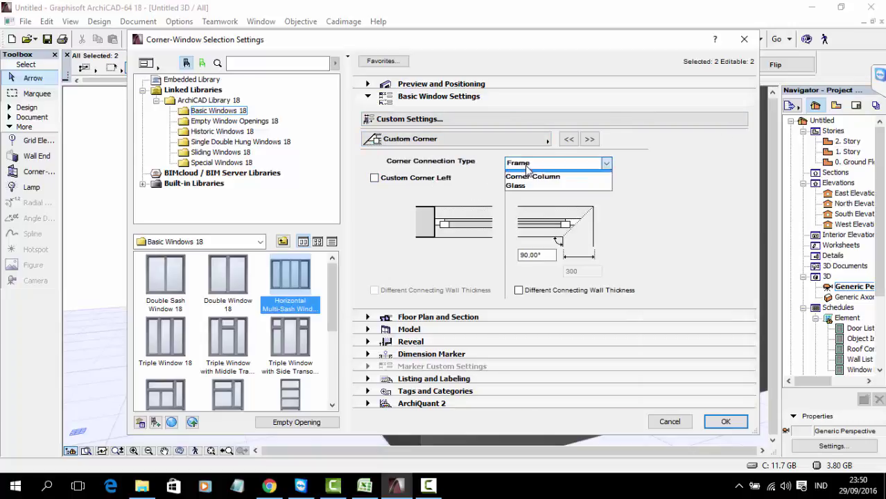
pyautogui.click(548, 200)
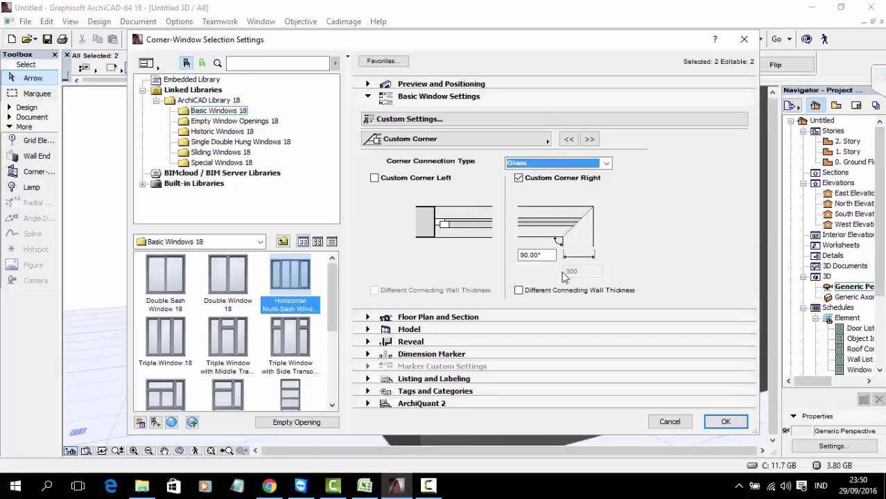
pyautogui.click(725, 421)
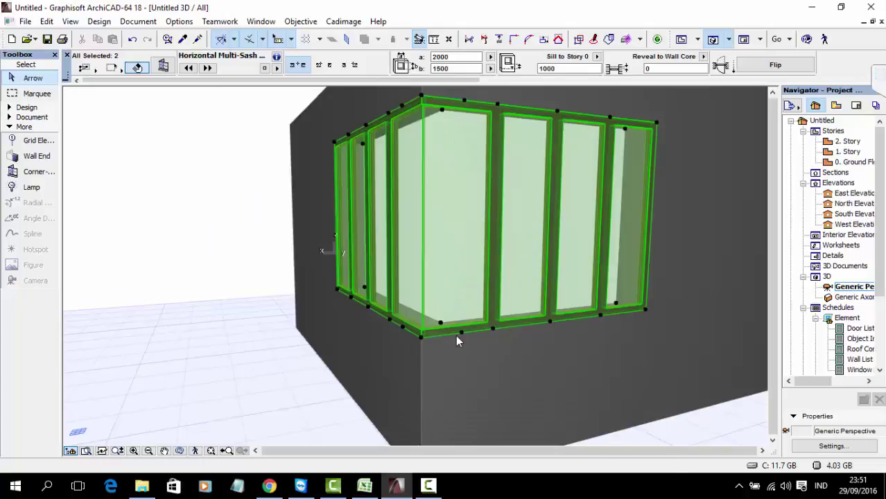
pyautogui.keyDown('shift'); pyautogui.moveTo(455, 335); pyautogui.dragTo(584, 289, button='middle'); pyautogui.keyUp('shift')
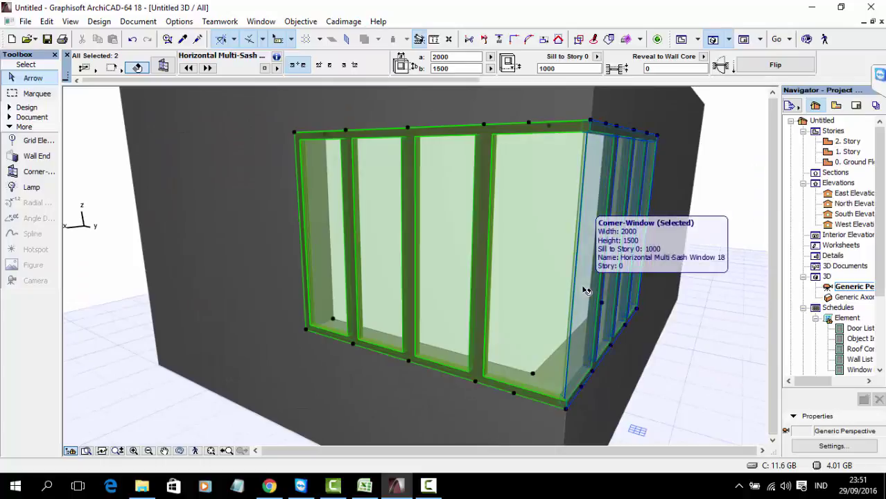
# - Set the reveal type of both corner windows to No Reveal with a depth of 120 and inspect them in 3D
pyautogui.hotkey('ctrl', 't')
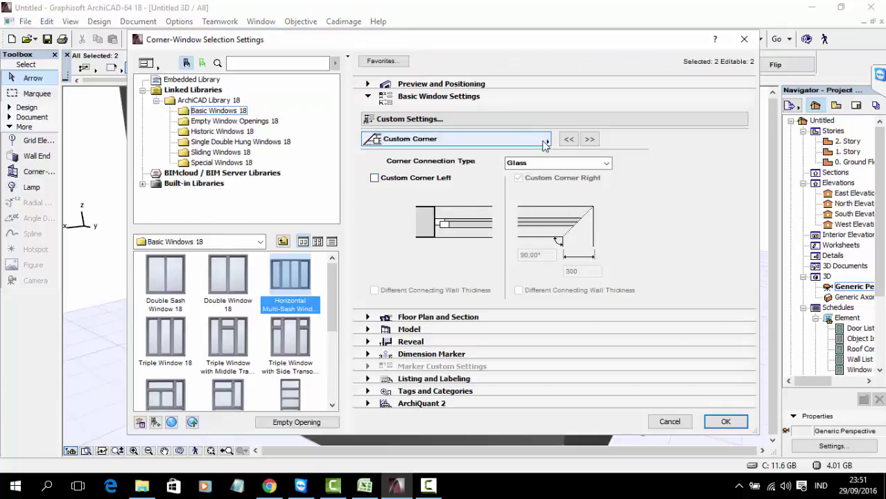
pyautogui.click(522, 140)
pyautogui.click(521, 140)
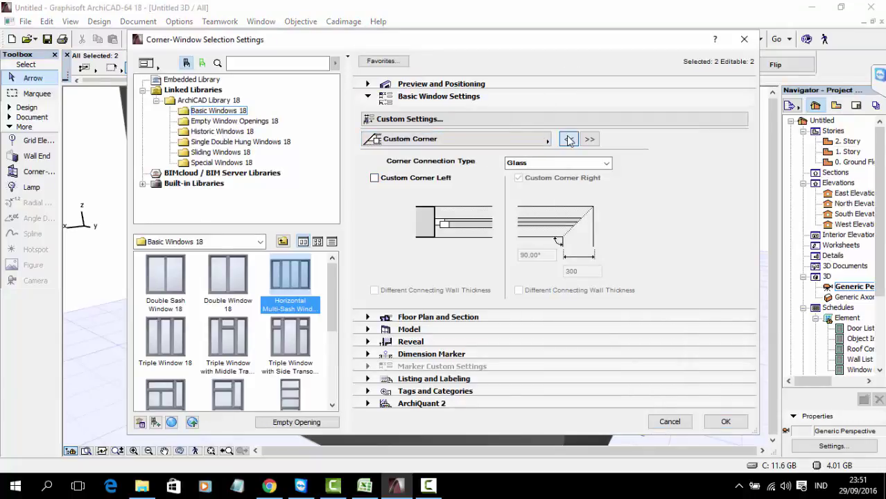
pyautogui.click(568, 140)
pyautogui.click(568, 140)
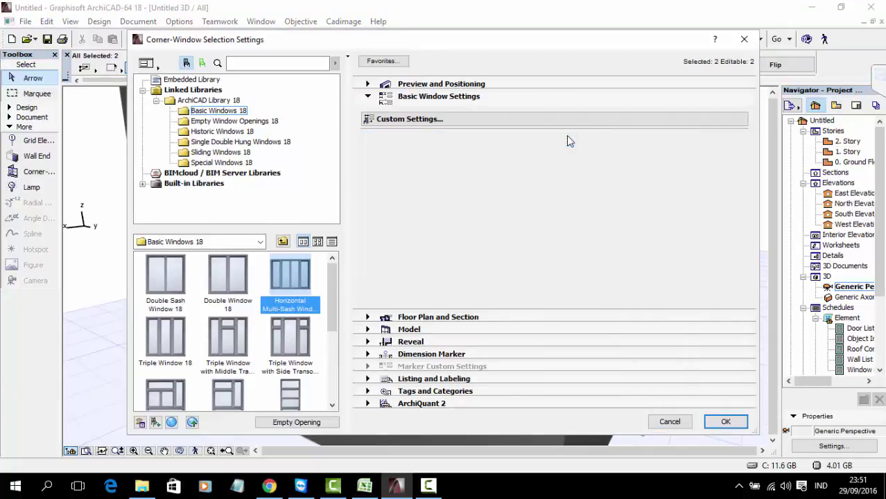
pyautogui.click(568, 140)
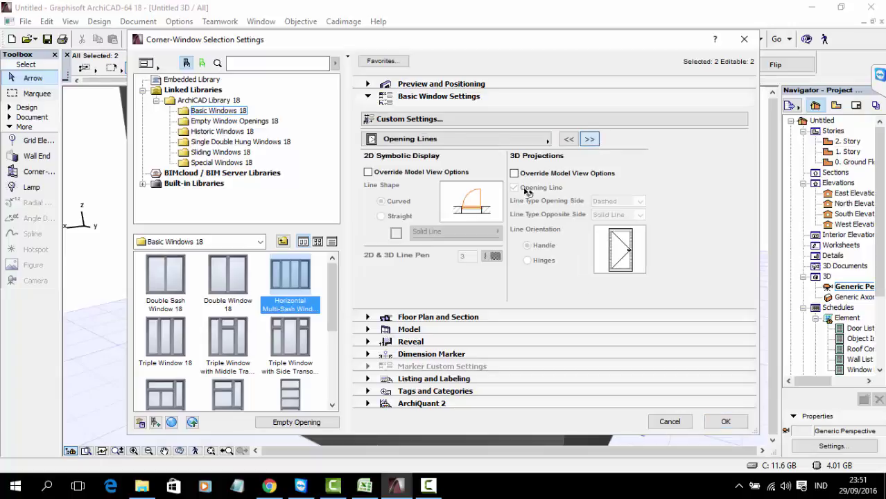
pyautogui.click(589, 140)
pyautogui.click(487, 161)
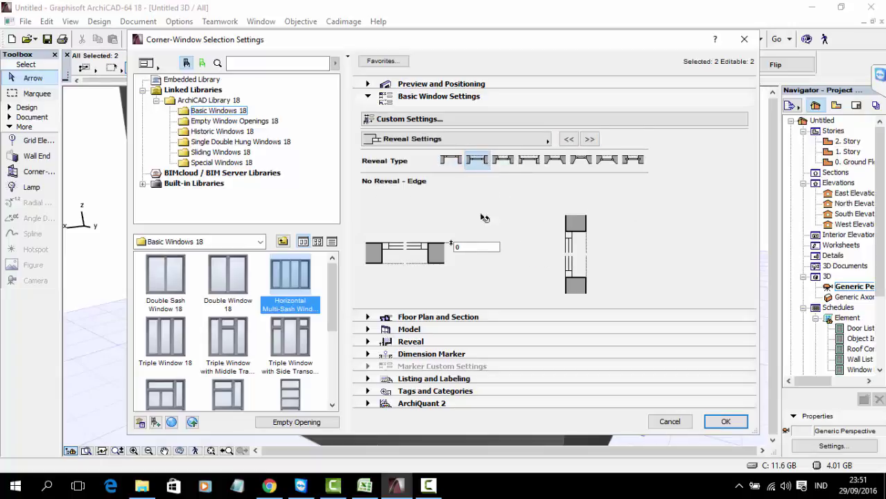
pyautogui.click(725, 421)
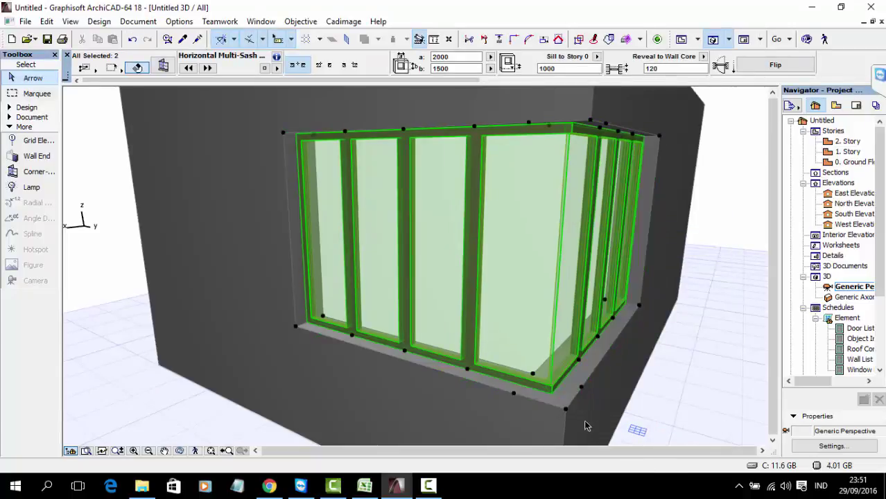
pyautogui.keyDown('shift'); pyautogui.moveTo(623, 358); pyautogui.dragTo(520, 313, button='middle'); pyautogui.keyUp('shift')
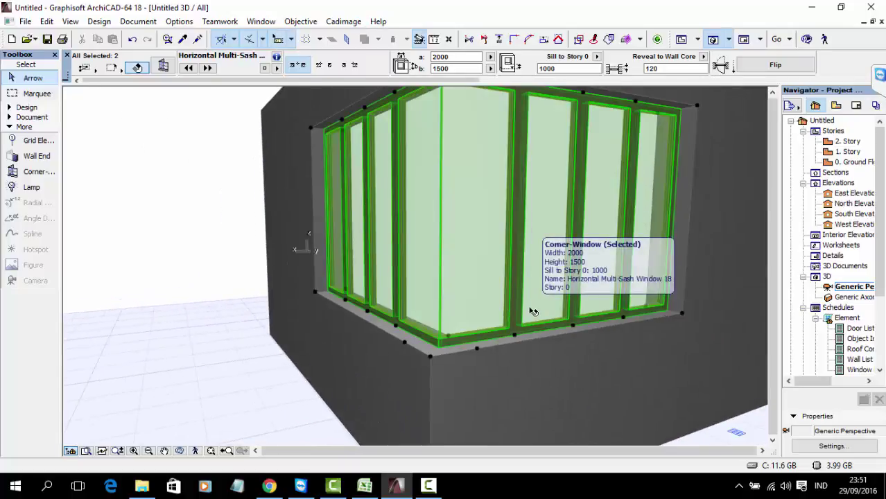
# - Change Sash 1 of both corner windows to a Vent Sash with straight louvers 15 thick
pyautogui.hotkey('ctrl', 't')
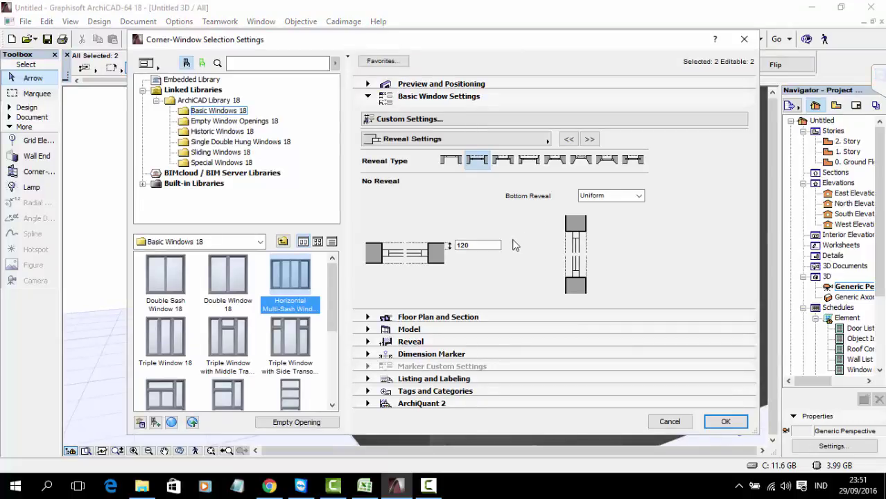
pyautogui.click(565, 140)
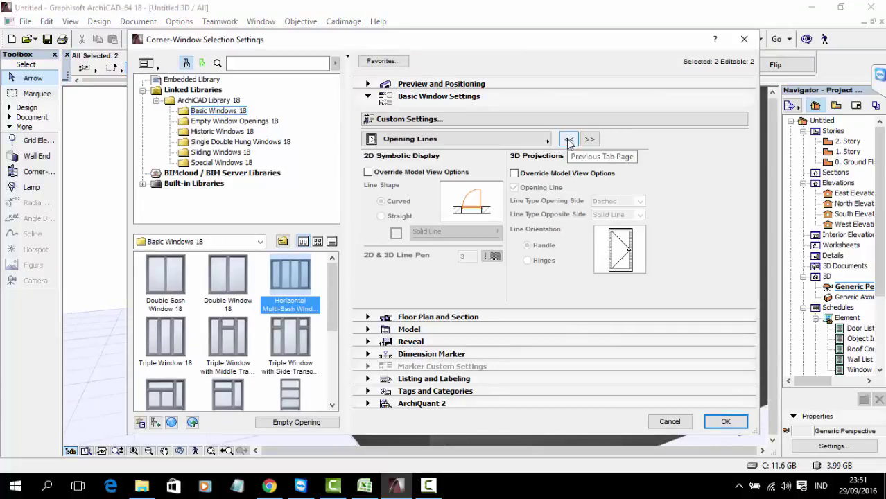
pyautogui.click(568, 140)
pyautogui.click(569, 141)
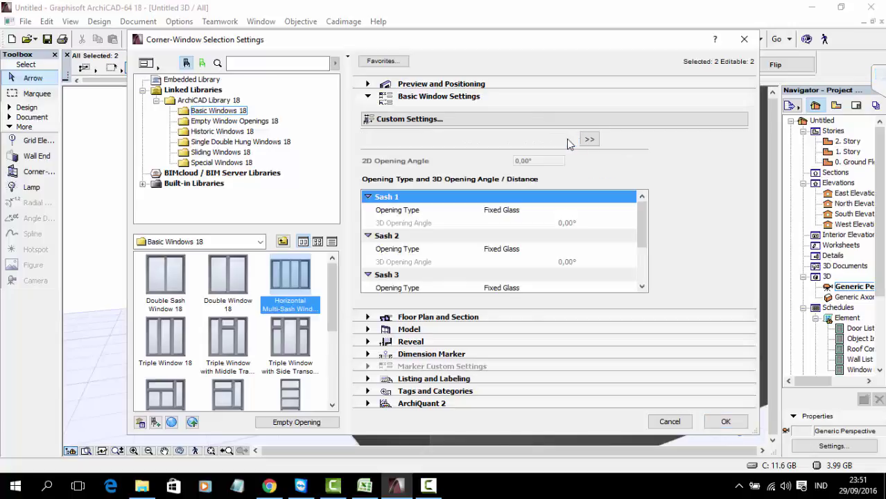
pyautogui.click(490, 223)
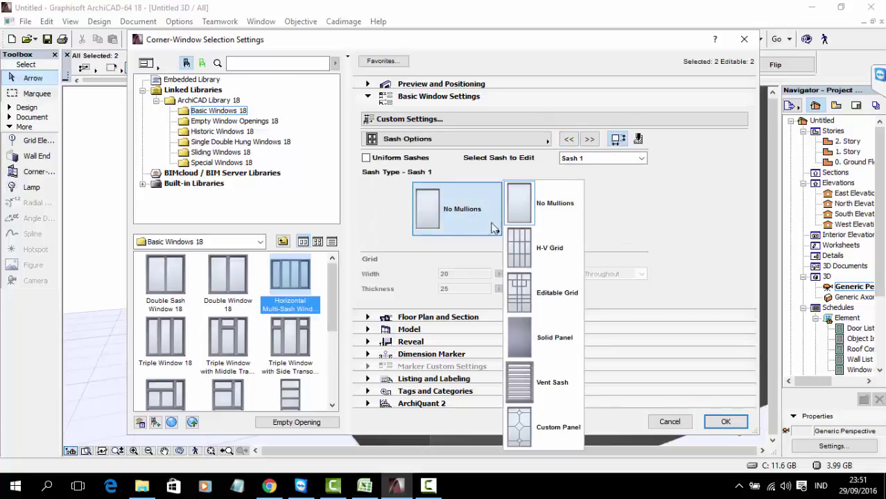
pyautogui.click(556, 381)
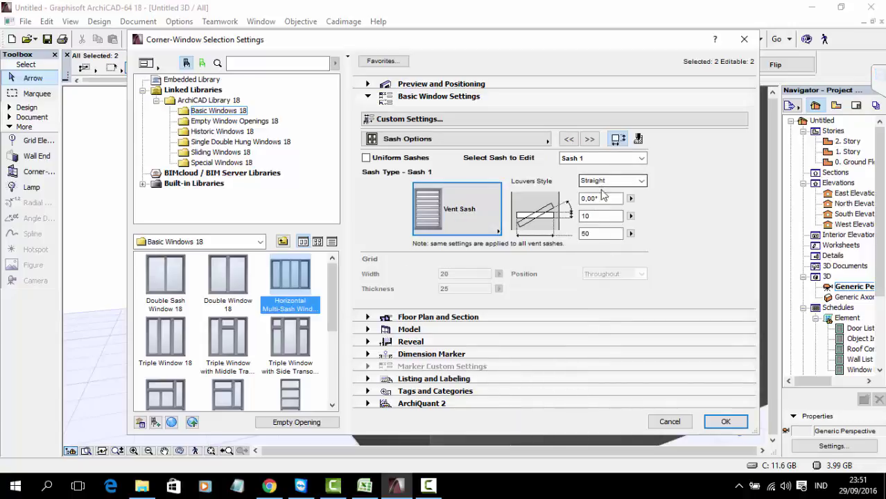
pyautogui.click(591, 216)
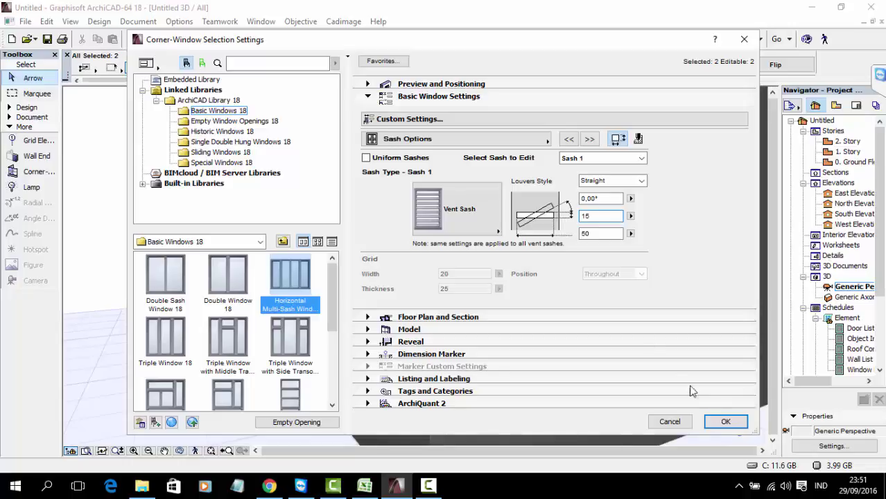
pyautogui.click(725, 422)
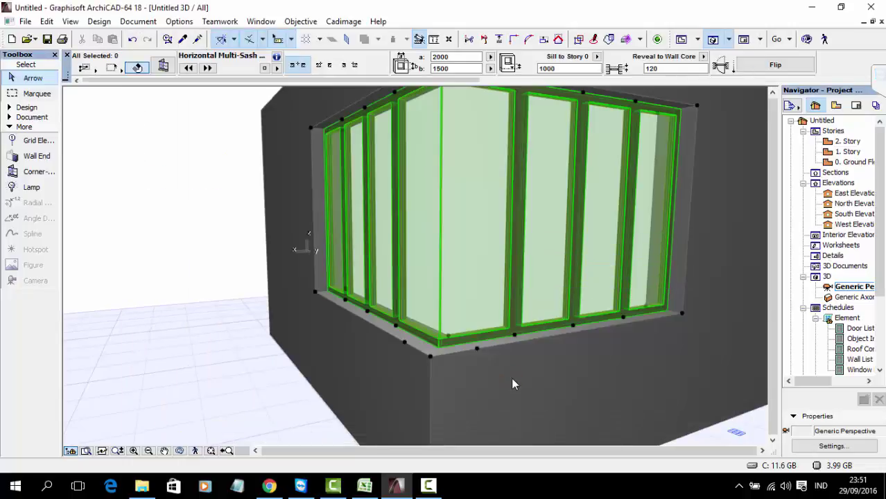
pyautogui.keyDown('shift'); pyautogui.moveTo(371, 259); pyautogui.dragTo(429, 264, button='middle'); pyautogui.keyUp('shift')
# - Reduce the number of panes in both corner windows to 2 and inspect the louvered corner window in 3D
pyautogui.doubleClick(452, 271)
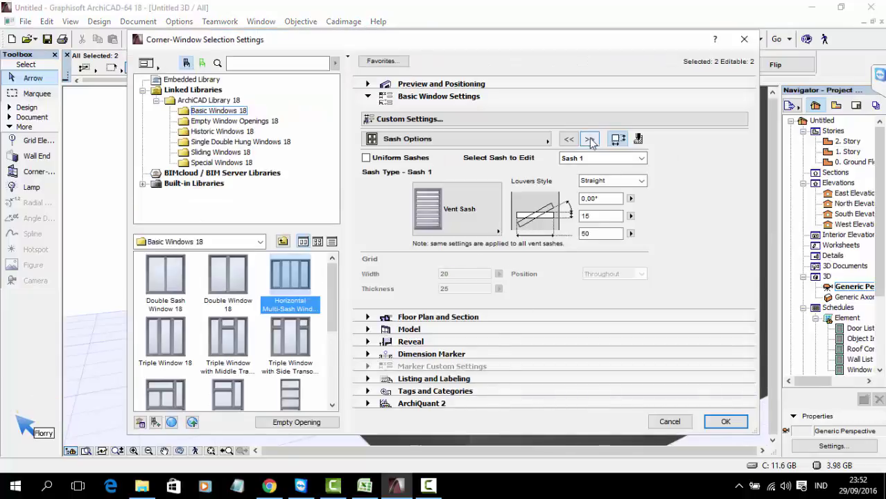
pyautogui.click(569, 140)
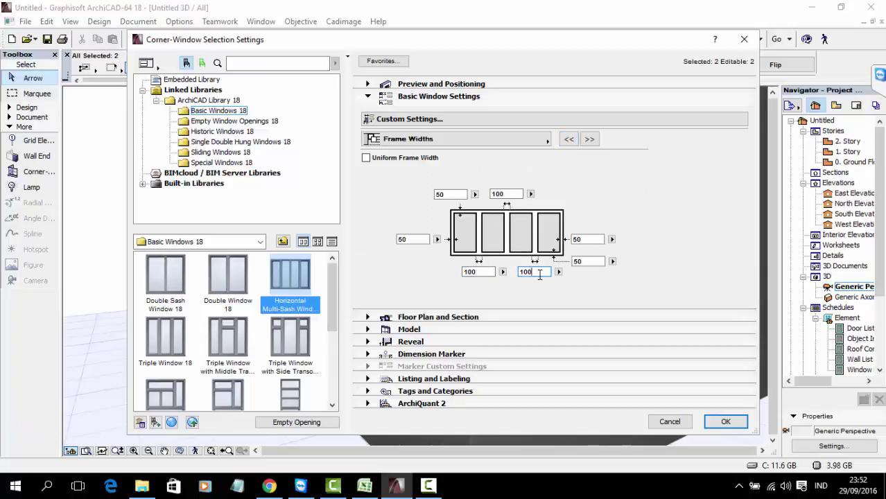
pyautogui.click(569, 141)
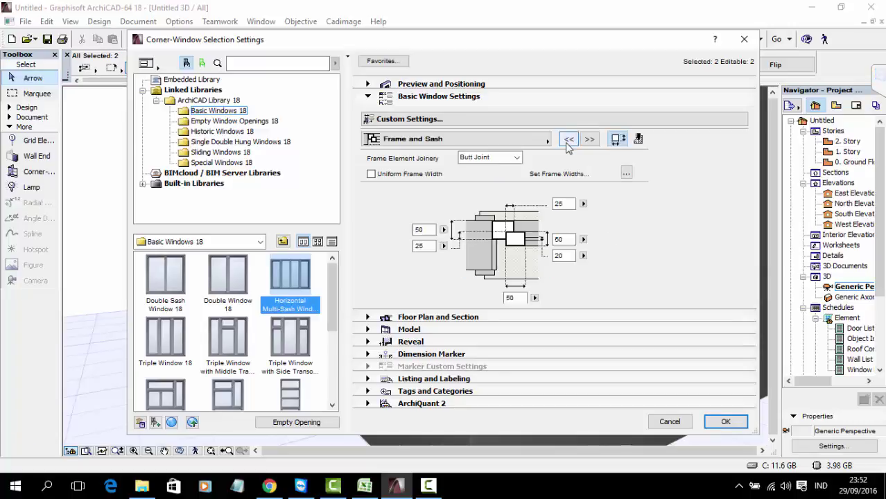
pyautogui.click(567, 141)
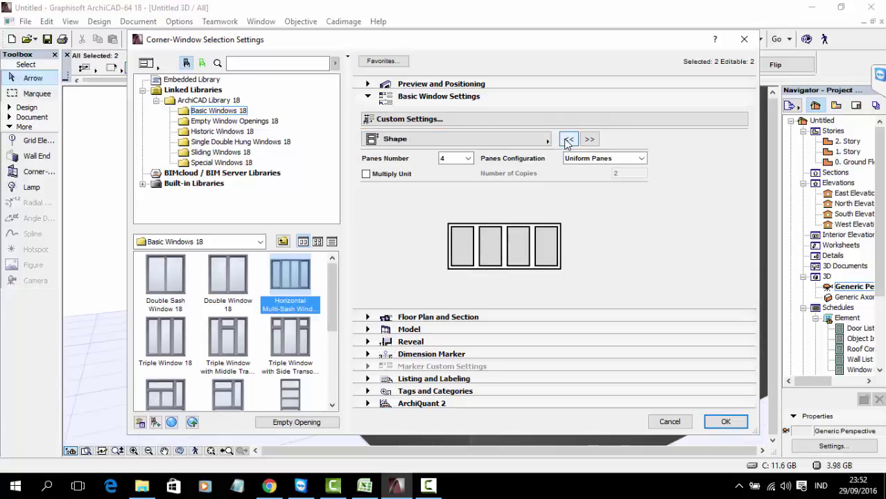
pyautogui.click(455, 158)
pyautogui.click(447, 182)
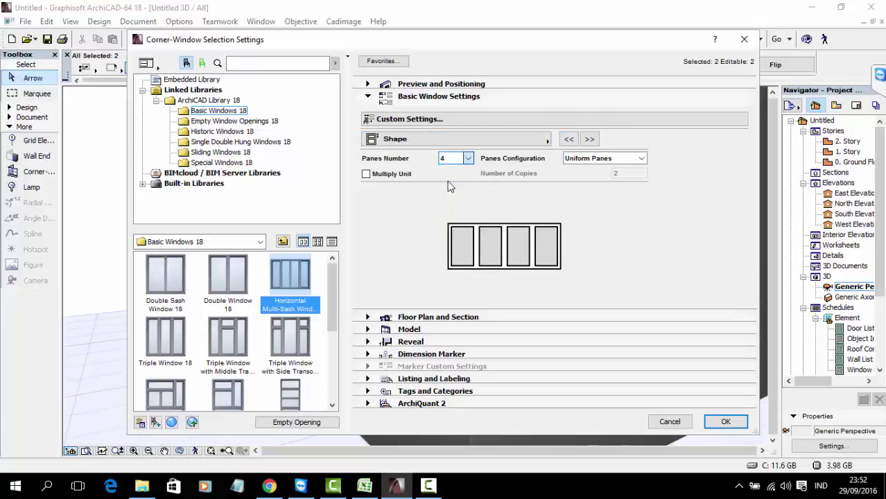
pyautogui.click(725, 422)
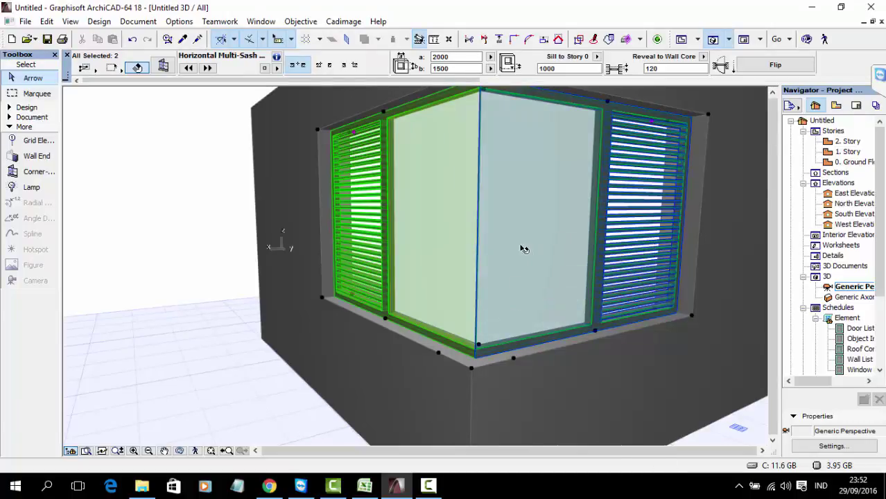
pyautogui.keyDown('shift'); pyautogui.moveTo(520, 247); pyautogui.dragTo(754, 386, button='middle'); pyautogui.keyUp('shift')
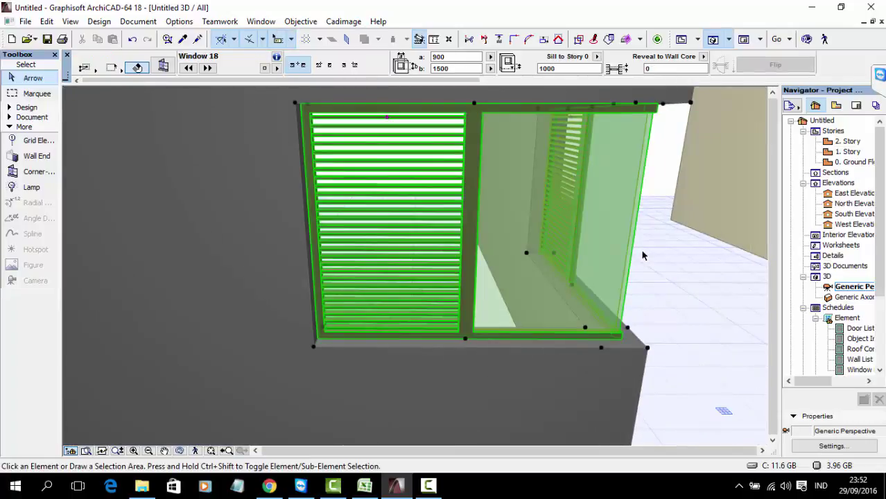
# - Deselect the corner windows and examine the louvered glass corner from outside in 3D
pyautogui.press('Escape')
pyautogui.scroll(-5, 643, 253)
pyautogui.keyDown('shift'); pyautogui.moveTo(638, 261); pyautogui.dragTo(583, 257, button='middle'); pyautogui.keyUp('shift')
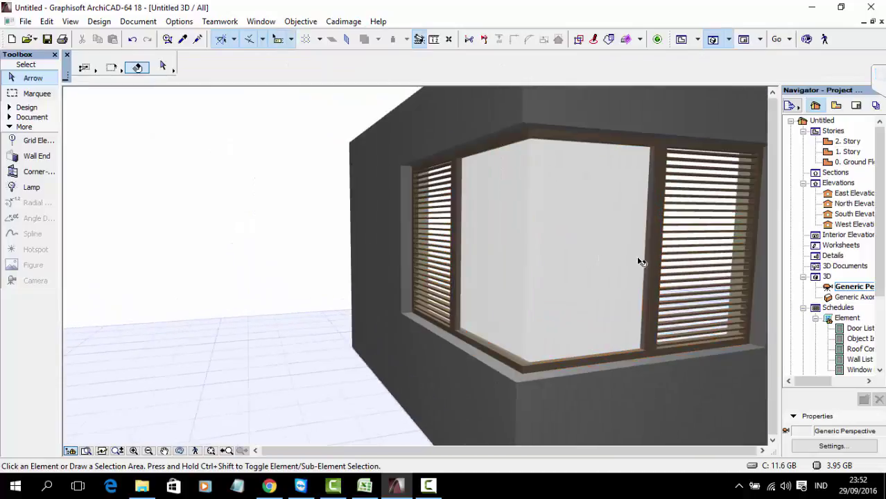
pyautogui.moveTo(638, 259); pyautogui.dragTo(490, 239, button='middle')
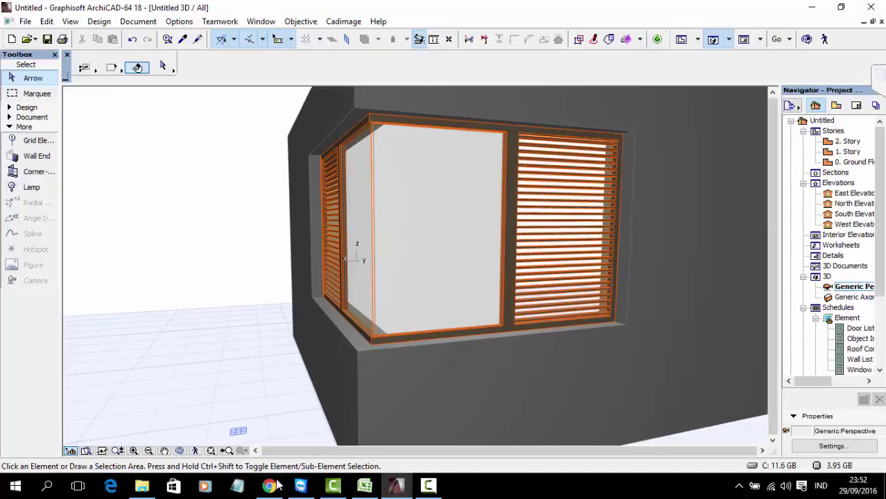
pyautogui.moveTo(425, 324); pyautogui.dragTo(674, 337)
# - Switch to the ground floor plan and examine the symbols of the corner windows and the doors
pyautogui.press('F2')
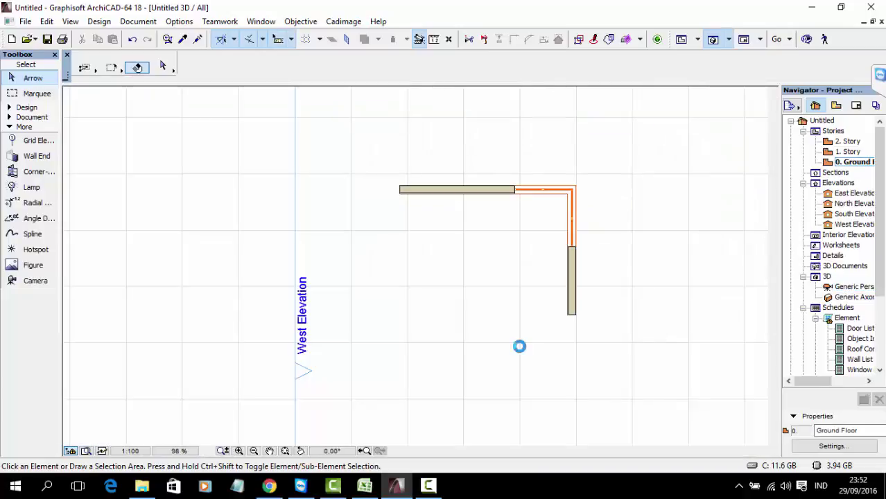
pyautogui.scroll(3, 581, 180)
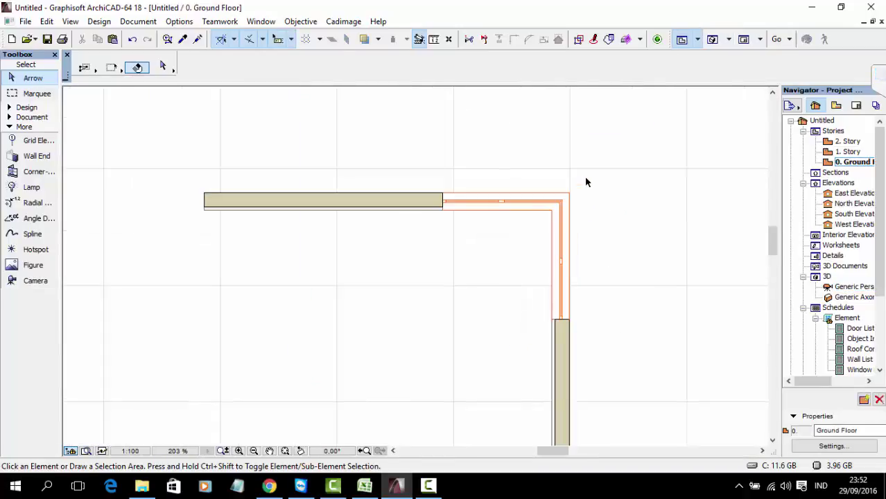
pyautogui.scroll(3, 563, 185)
pyautogui.moveTo(487, 172); pyautogui.dragTo(478, 273, button='middle')
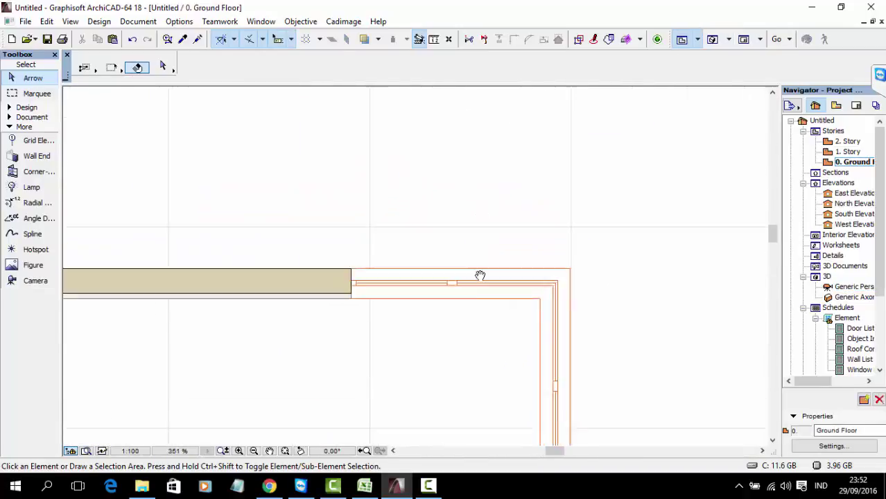
pyautogui.scroll(-3, 532, 245)
pyautogui.scroll(1, 552, 137)
pyautogui.moveTo(551, 137); pyautogui.dragTo(561, 229, button='middle')
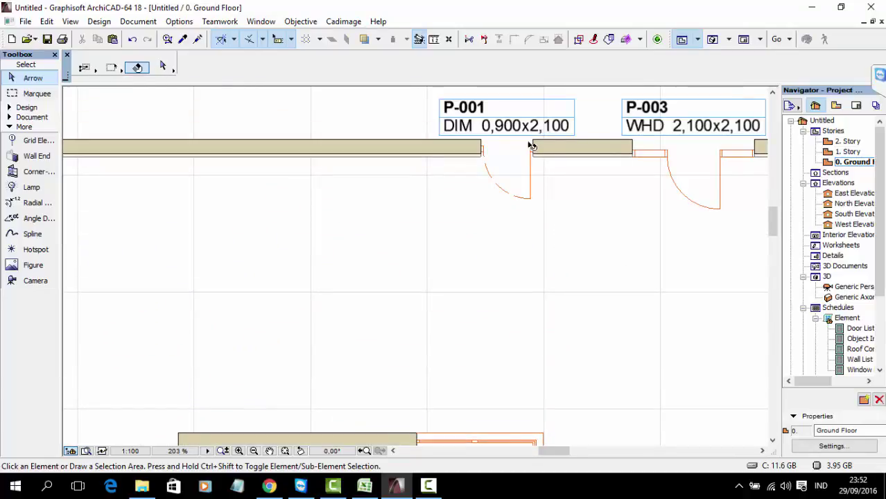
pyautogui.moveTo(717, 168); pyautogui.dragTo(464, 133, button='middle')
pyautogui.scroll(-2, 485, 257)
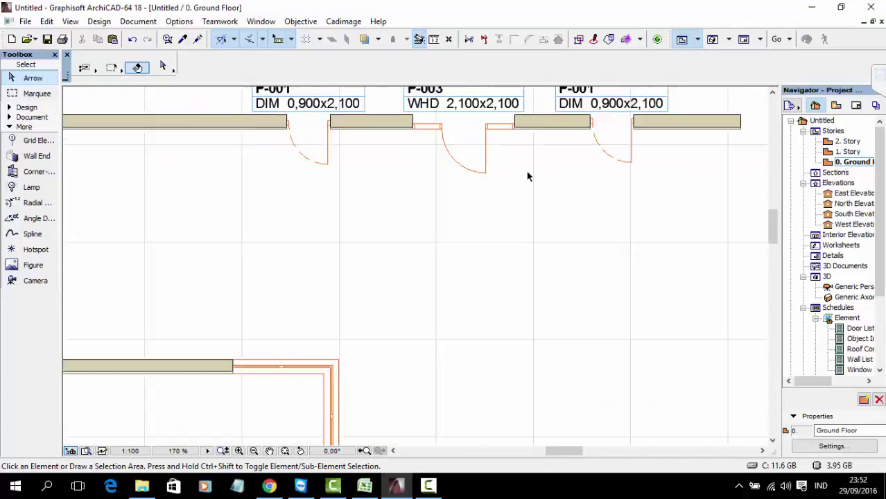
# - Open the Model View Options and set the floor plan detail level of window symbols to Detailed
pyautogui.click(99, 21)
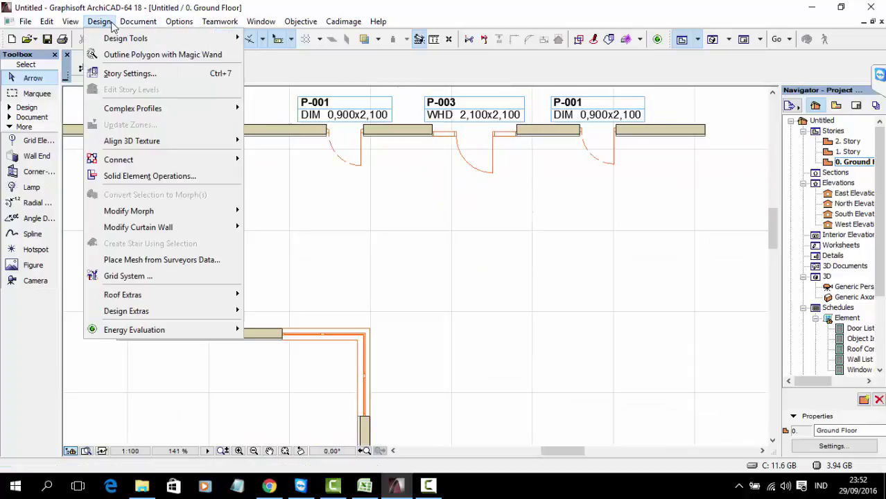
pyautogui.moveTo(173, 24)
pyautogui.moveTo(184, 42)
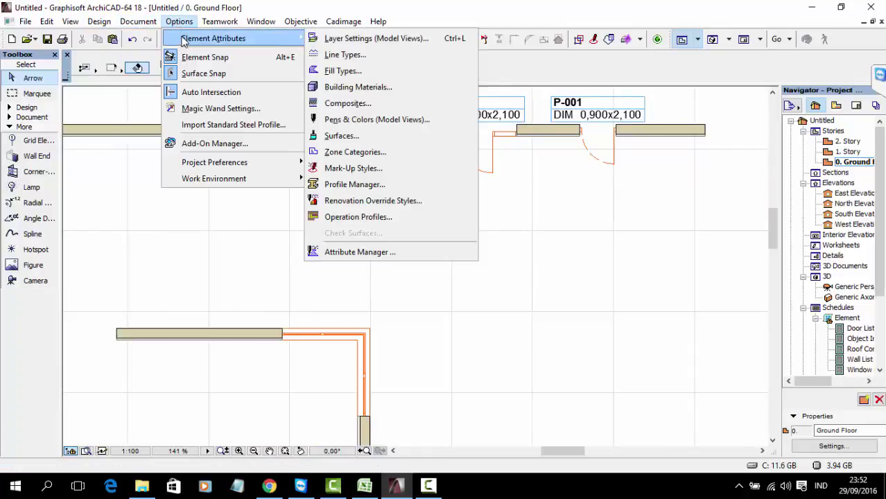
pyautogui.moveTo(138, 22)
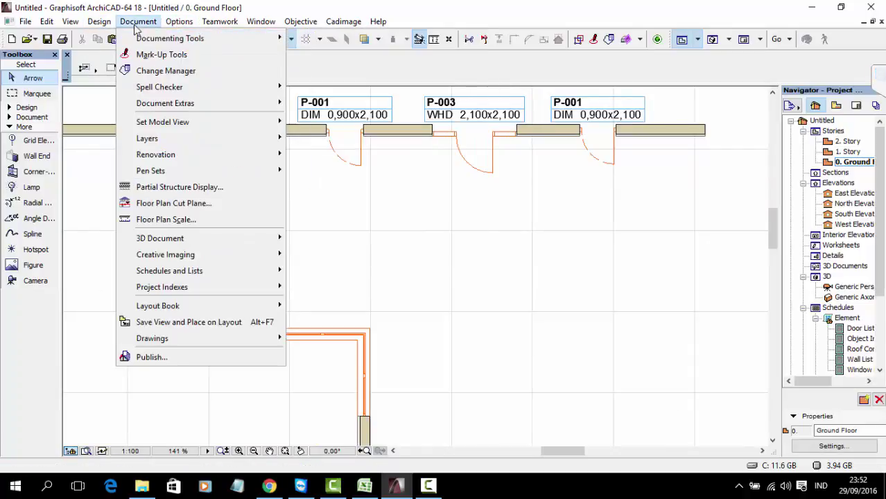
pyautogui.moveTo(197, 122)
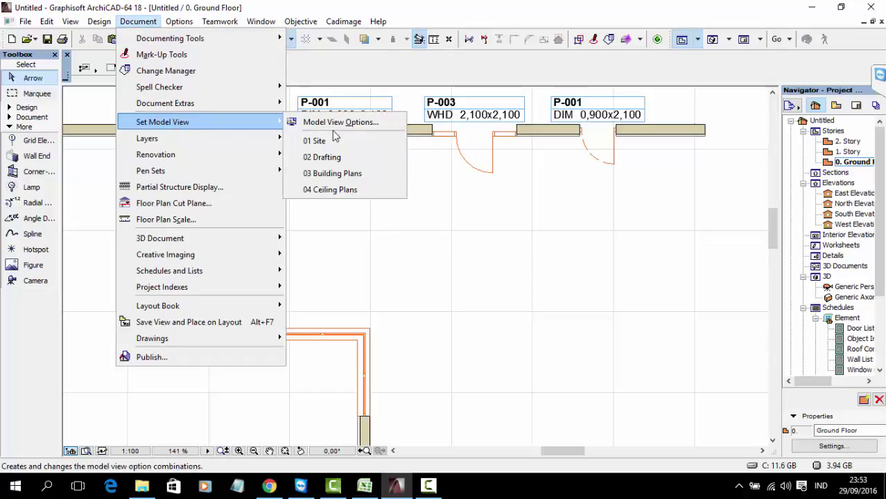
pyautogui.click(345, 124)
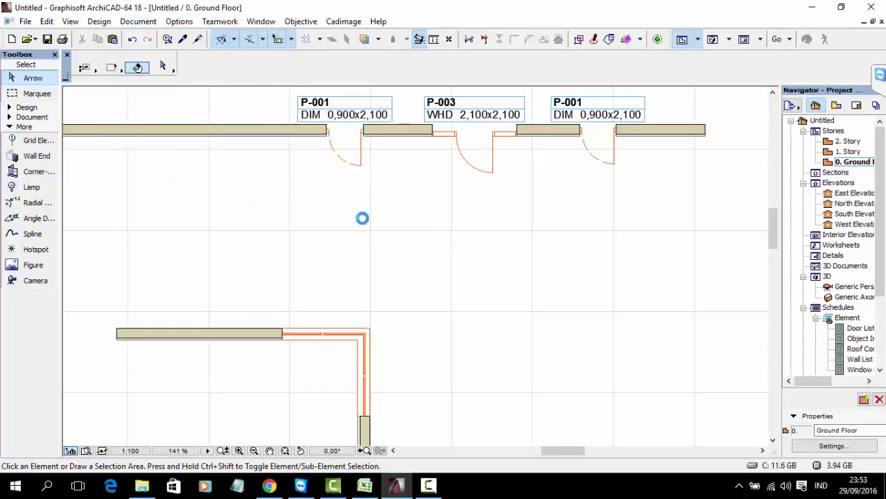
pyautogui.click(316, 255)
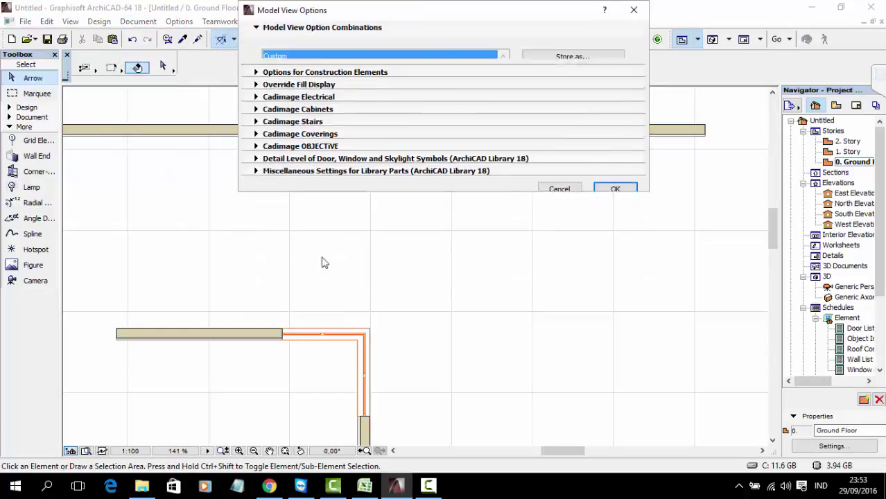
pyautogui.click(551, 220)
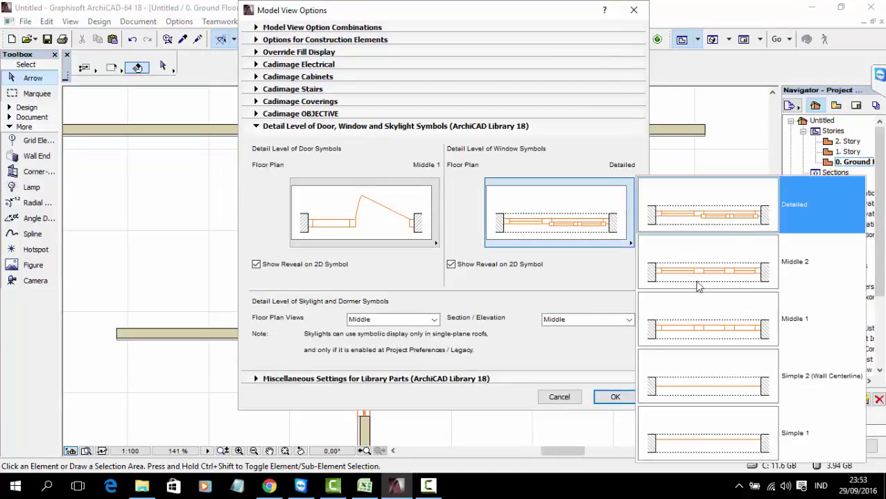
pyautogui.click(696, 220)
# - Set the floor plan detail level of door symbols to Detailed 2, apply the options and check the corner window on plan
pyautogui.click(356, 211)
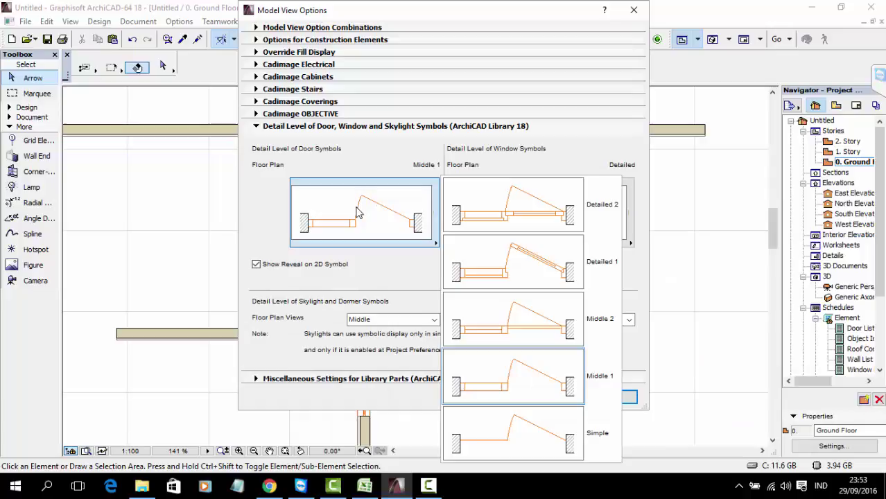
pyautogui.click(518, 211)
pyautogui.click(613, 397)
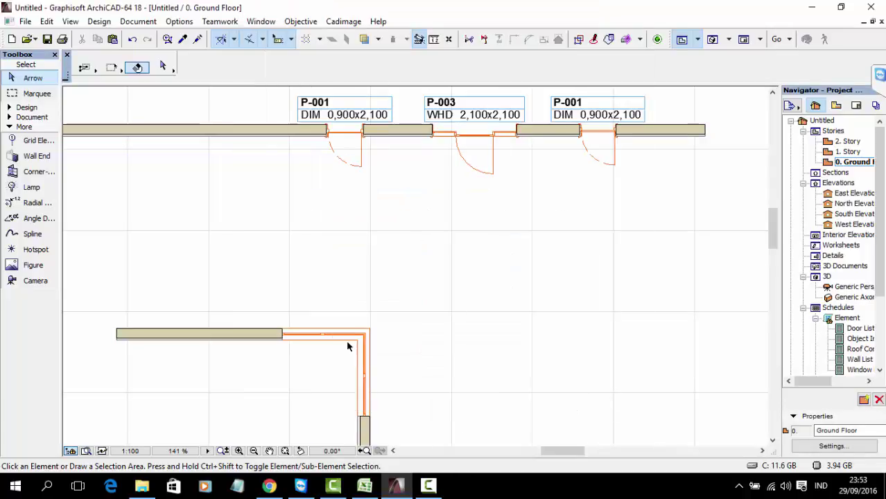
pyautogui.scroll(5, 348, 346)
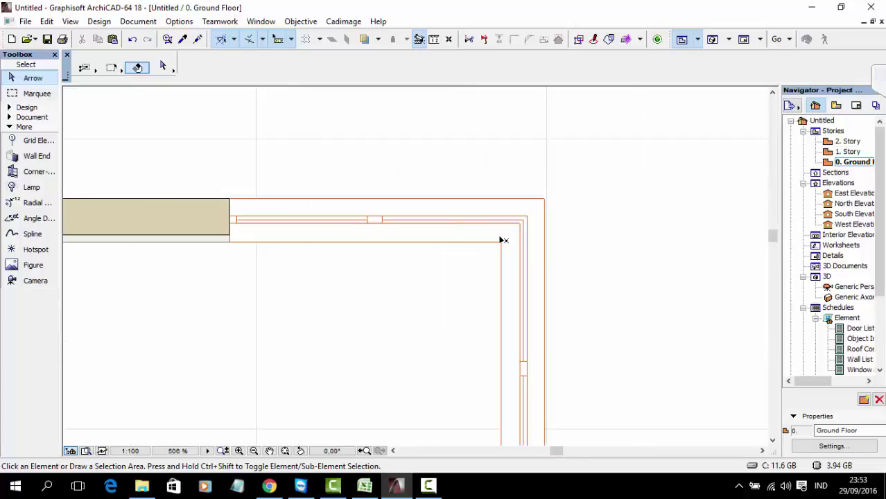
pyautogui.scroll(-3, 526, 246)
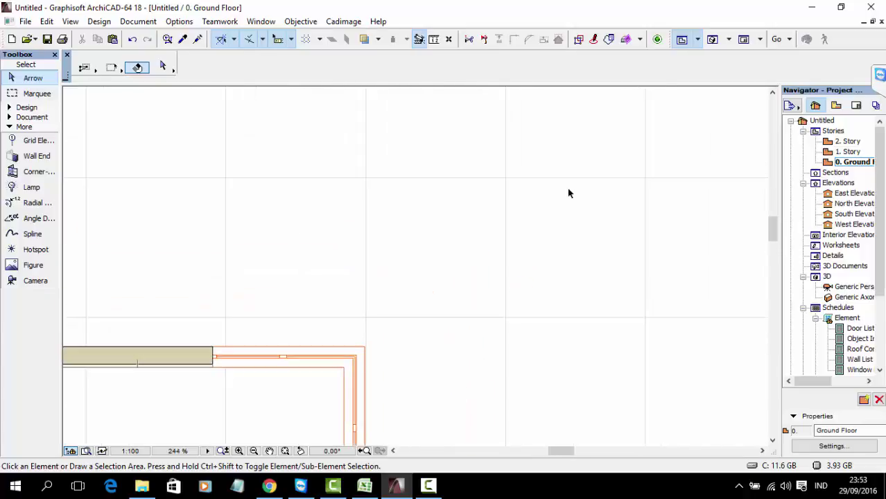
pyautogui.scroll(-2, 518, 272)
pyautogui.moveTo(511, 289); pyautogui.dragTo(524, 208, button='middle')
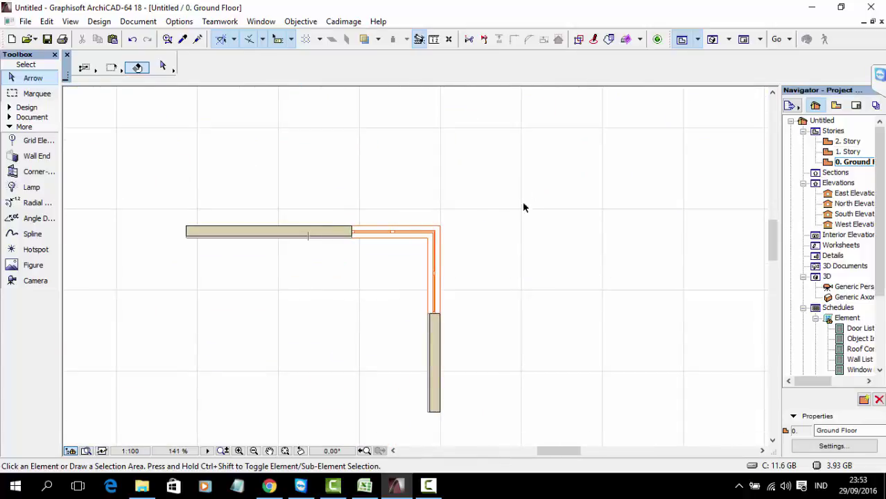
# - Switch to the Excel workbook modul kursus ok and insert an empty row above the Jendela bulat entry
pyautogui.click(375, 488)
pyautogui.click(206, 258)
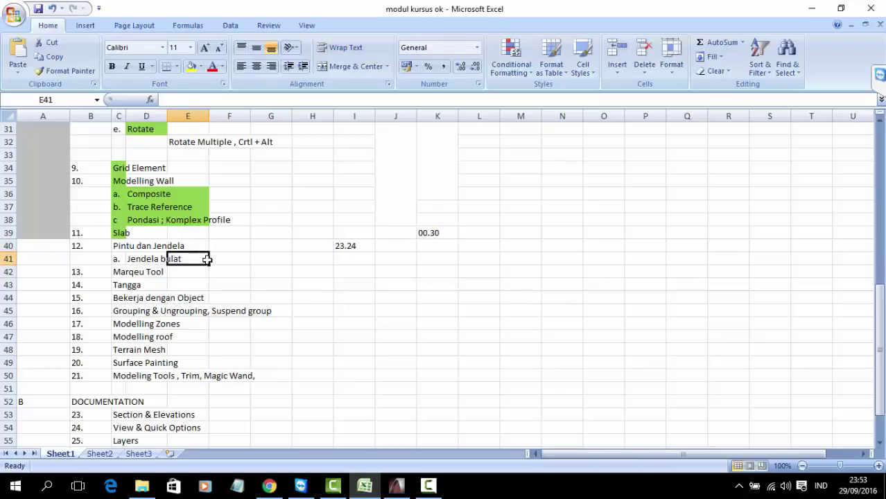
pyautogui.click(138, 258)
pyautogui.click(12, 259)
pyautogui.rightClick(14, 259)
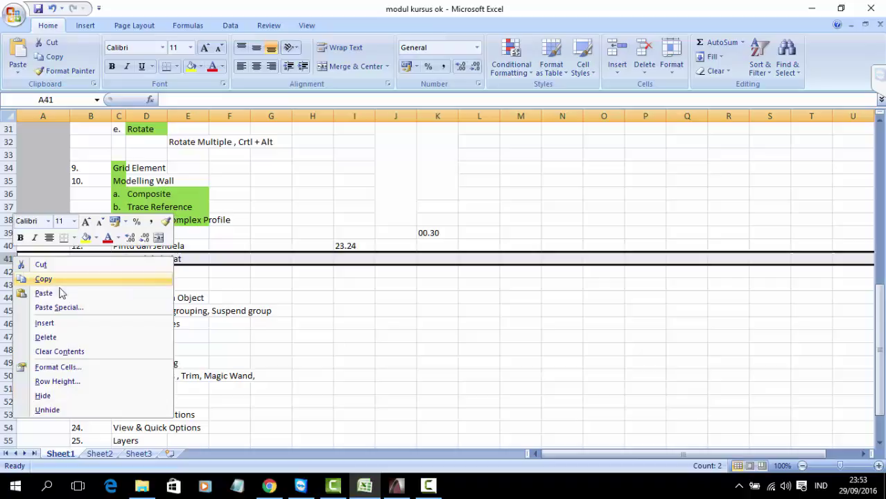
pyautogui.click(46, 323)
# - Enter "Jendela Corner" in D41 and letter the two window topics a in C41 and b in C42
pyautogui.click(143, 259)
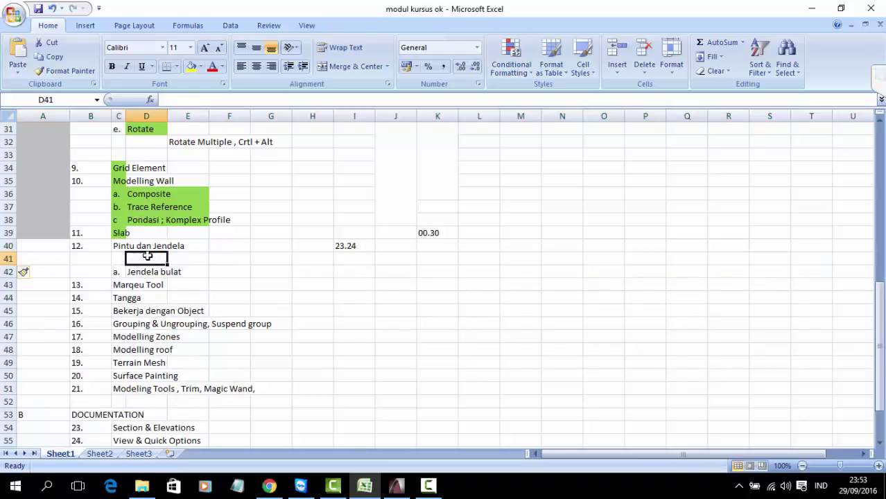
pyautogui.write('jEND')
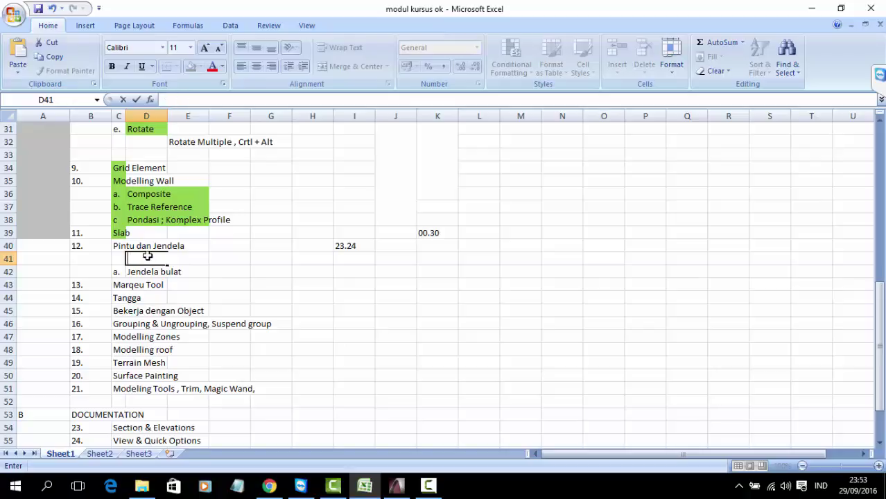
pyautogui.write('Jendela Corner')
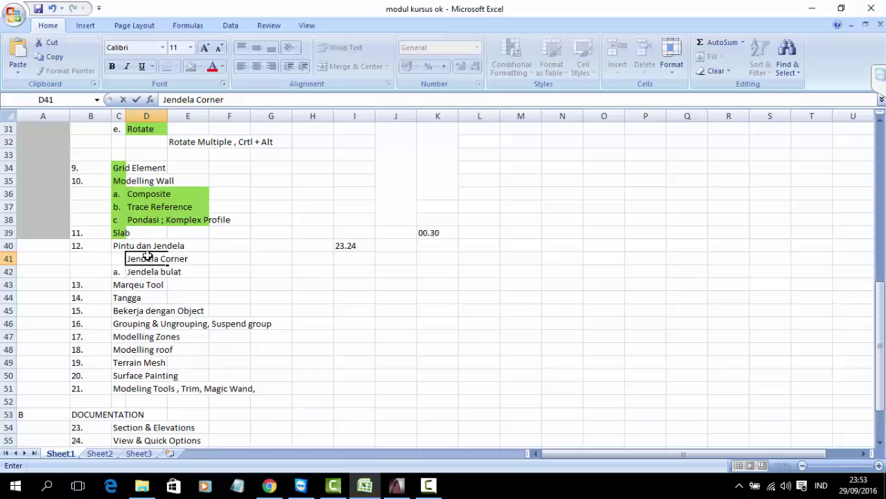
pyautogui.press('Left')
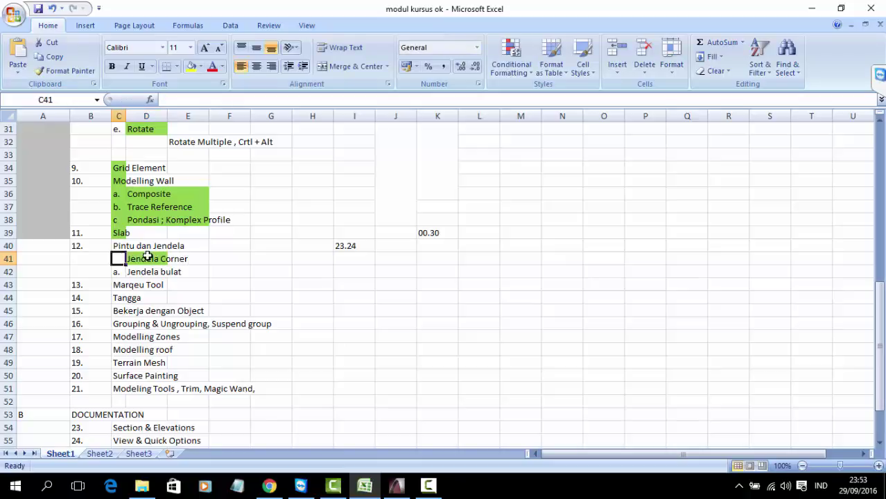
pyautogui.write('a')
pyautogui.press('Return')
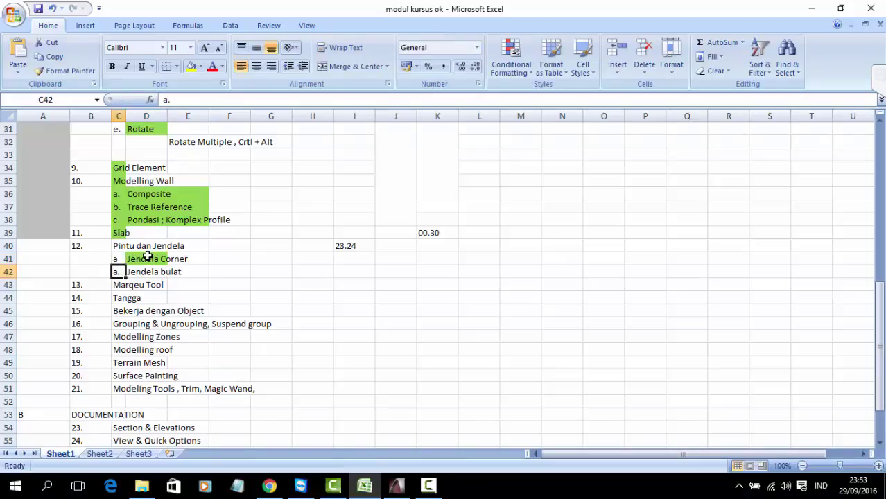
pyautogui.write('b')
pyautogui.press('Return')
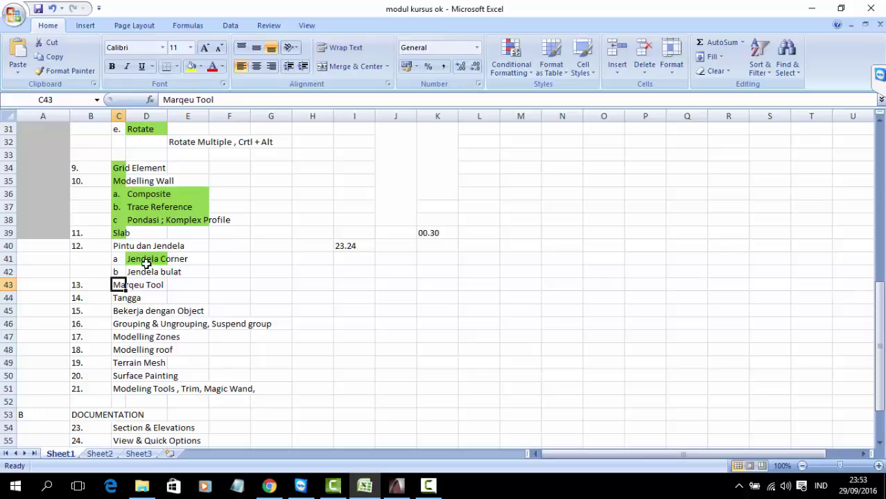
pyautogui.click(139, 275)
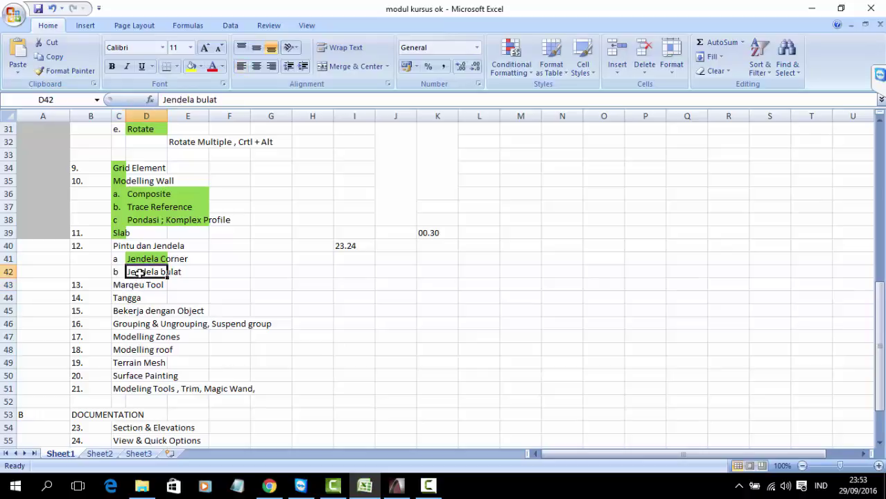
# - Switch back to the ArchiCAD ground floor plan and open the Window tool's default settings
pyautogui.click(396, 485)
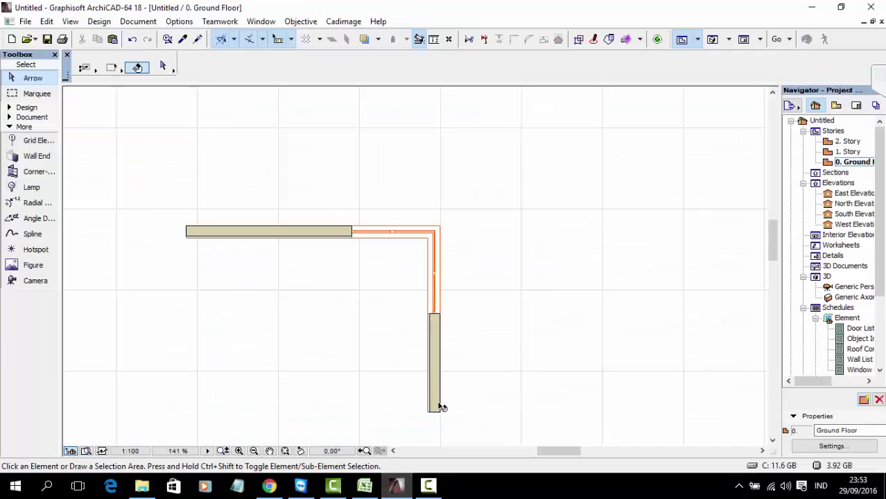
pyautogui.moveTo(495, 305); pyautogui.dragTo(470, 291, button='middle')
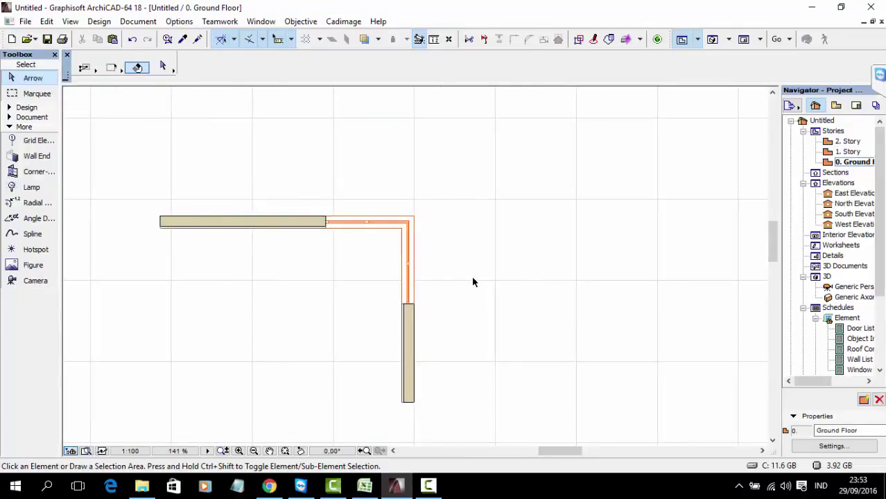
pyautogui.scroll(-3, 471, 276)
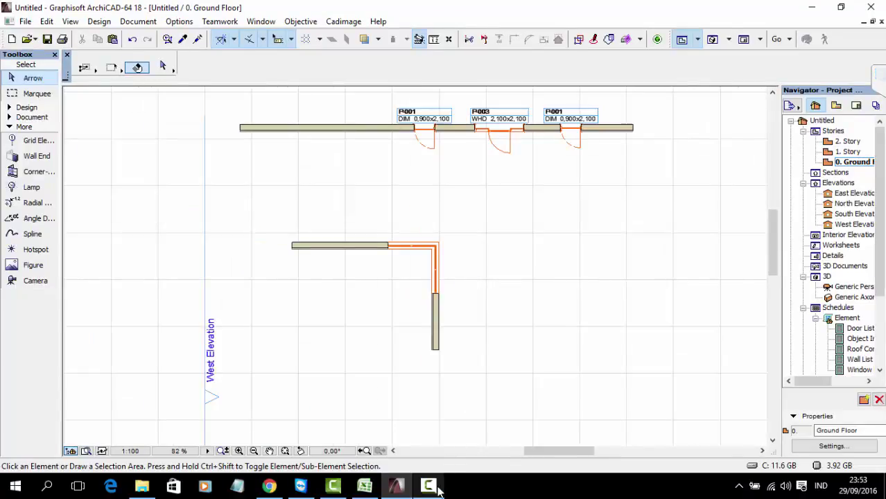
pyautogui.moveTo(437, 490)
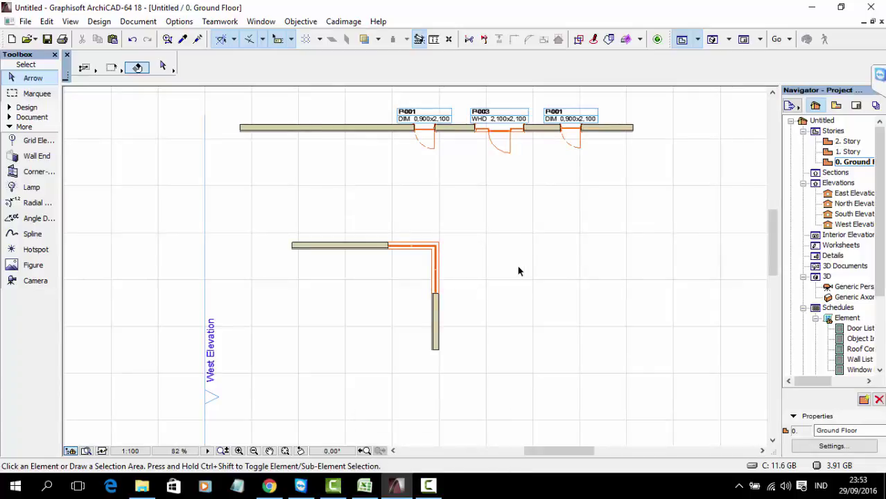
pyautogui.scroll(3, 472, 246)
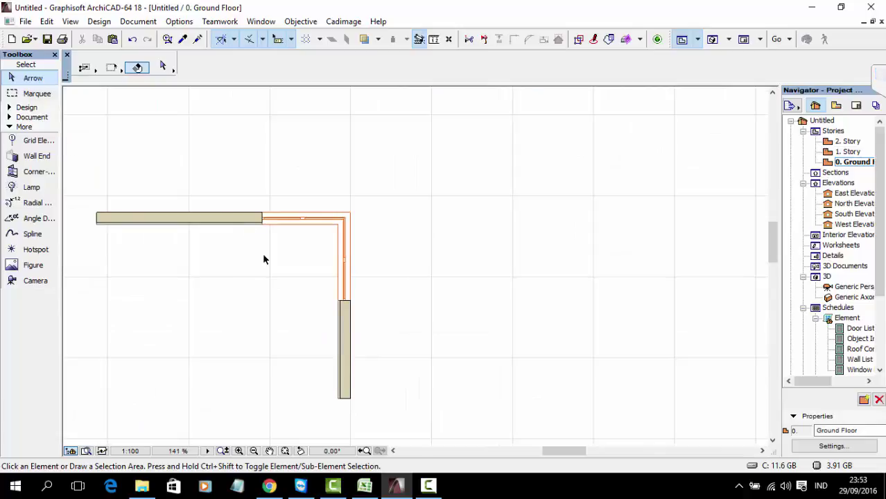
pyautogui.moveTo(340, 298); pyautogui.dragTo(381, 298, button='middle')
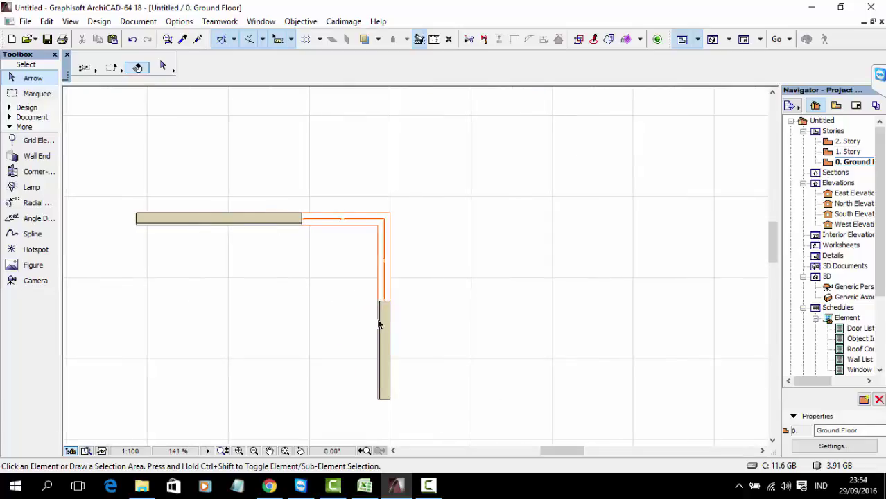
pyautogui.click(28, 109)
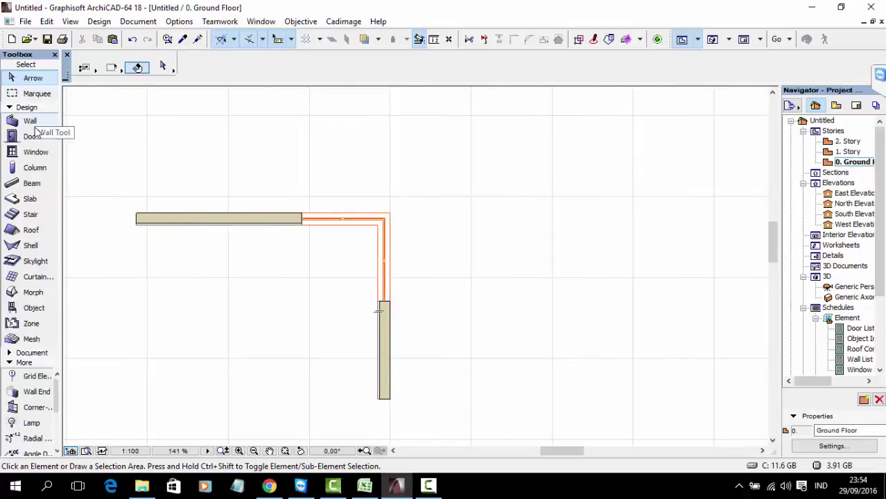
pyautogui.click(39, 154)
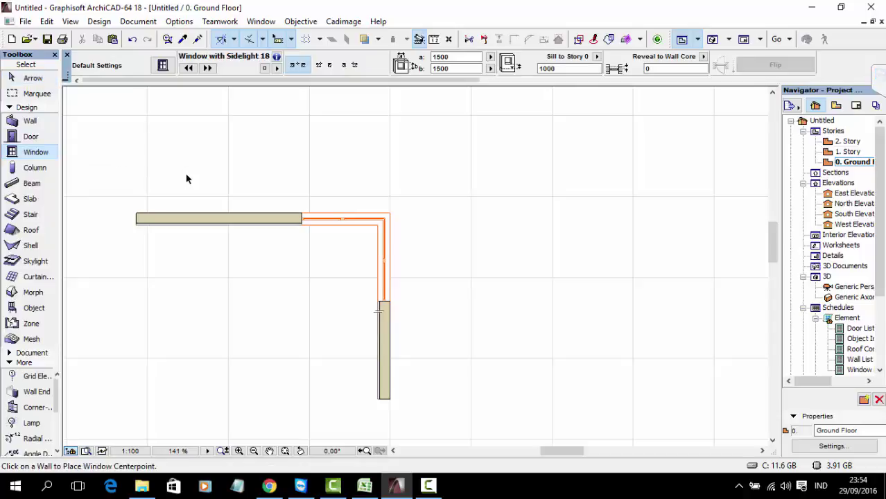
pyautogui.hotkey('ctrl', 't')
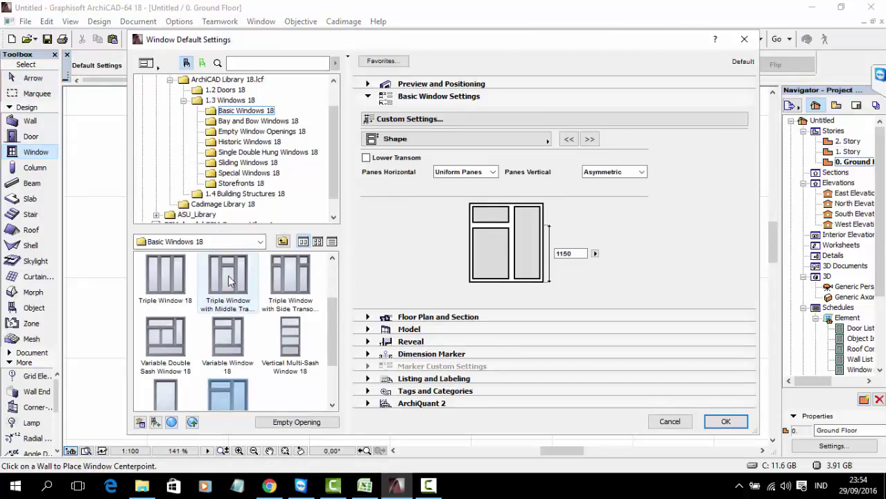
# - Choose Round Window Opening 18 from the Empty Window Openings 18 library folder as the default window
pyautogui.click(242, 163)
pyautogui.click(239, 111)
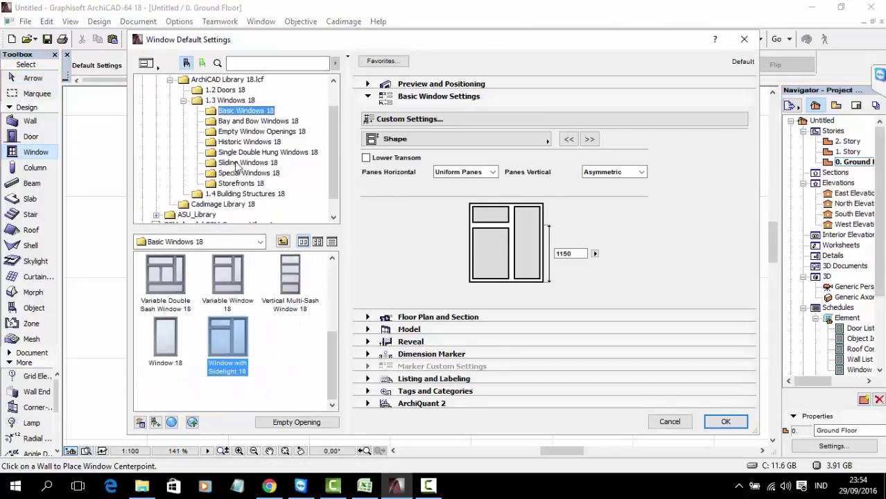
pyautogui.click(237, 122)
pyautogui.click(237, 132)
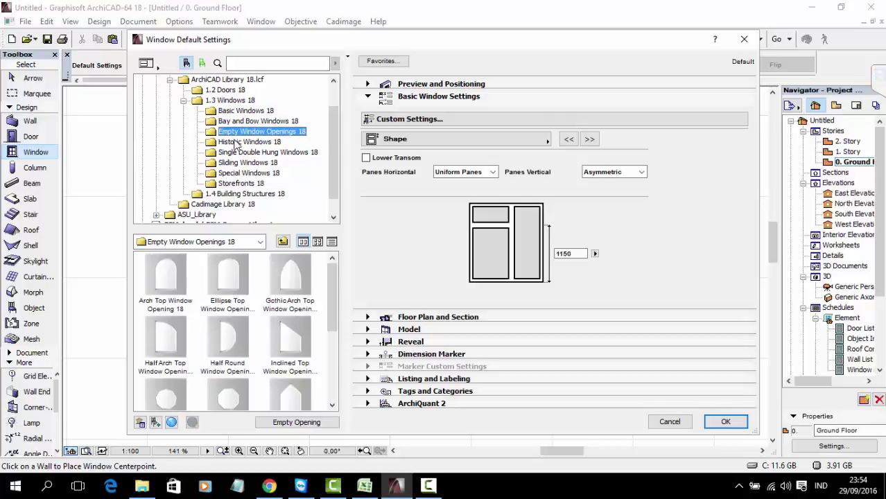
pyautogui.click(237, 142)
pyautogui.click(237, 131)
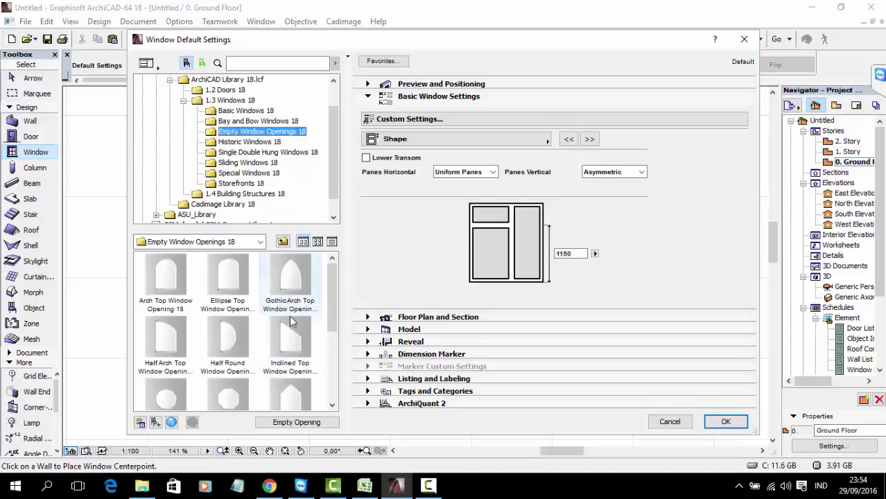
pyautogui.scroll(-1, 313, 353)
pyautogui.scroll(-1, 294, 343)
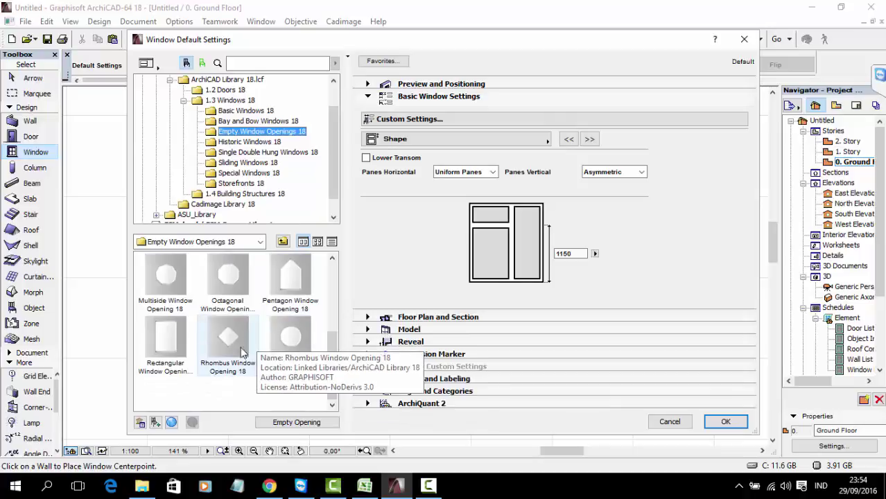
pyautogui.click(291, 339)
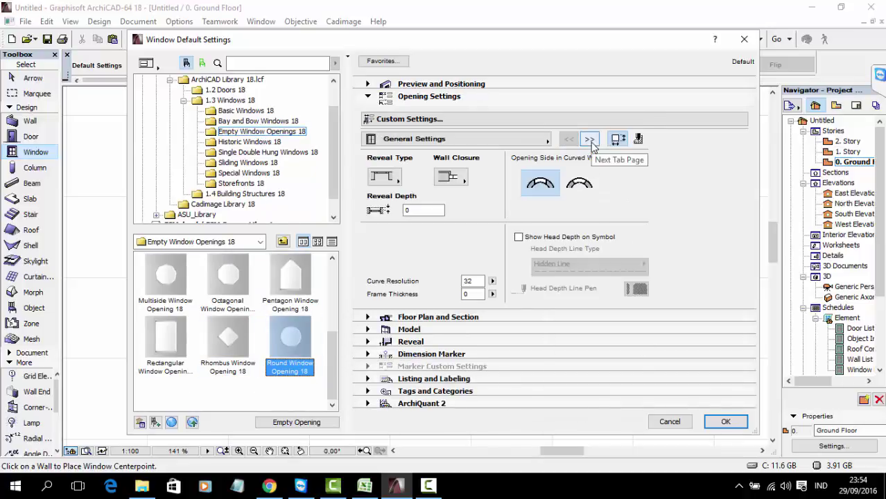
pyautogui.click(724, 422)
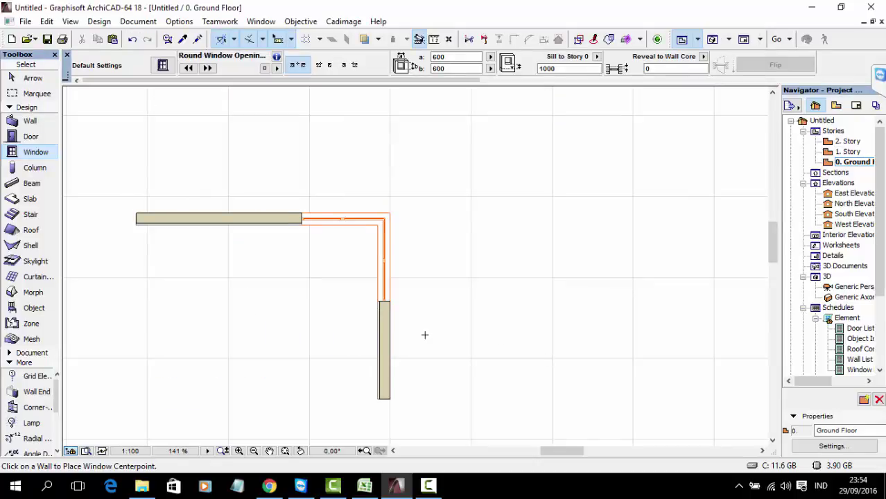
# - Place a 600 x 600 round window opening in the vertical wall below the corner window
pyautogui.scroll(3, 402, 301)
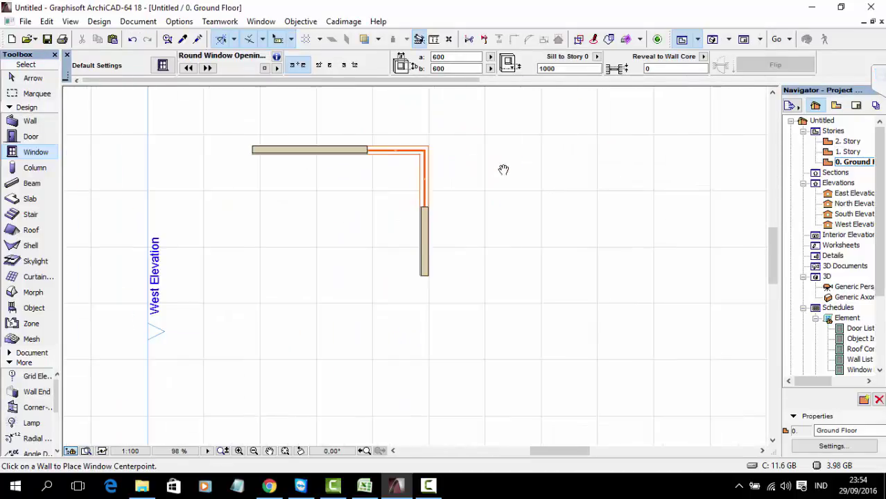
pyautogui.click(426, 244)
pyautogui.click(456, 254)
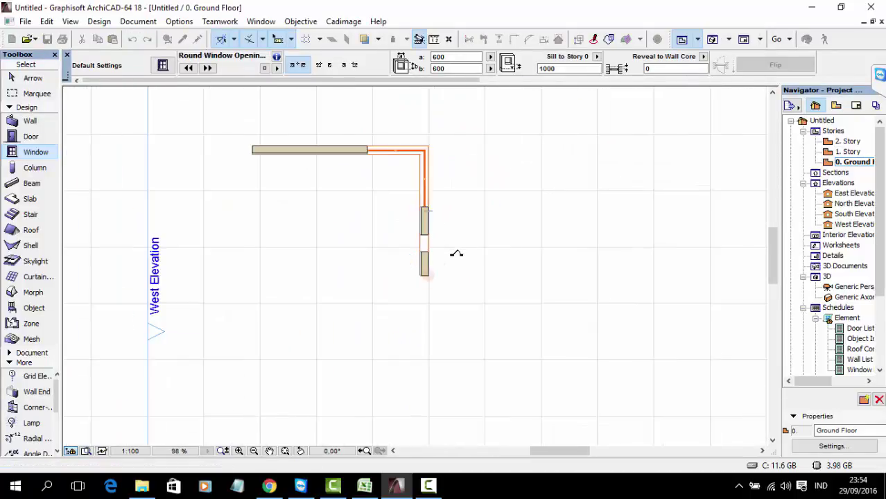
pyautogui.press('Escape')
# - Examine the round opening and the corner window in the 3D perspective view
pyautogui.press('F3')
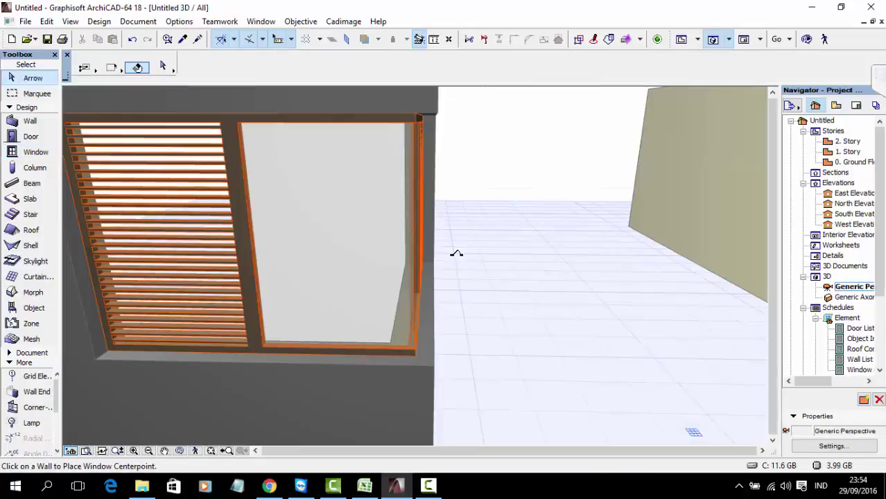
pyautogui.keyDown('shift'); pyautogui.moveTo(442, 280); pyautogui.dragTo(383, 204, button='middle'); pyautogui.keyUp('shift')
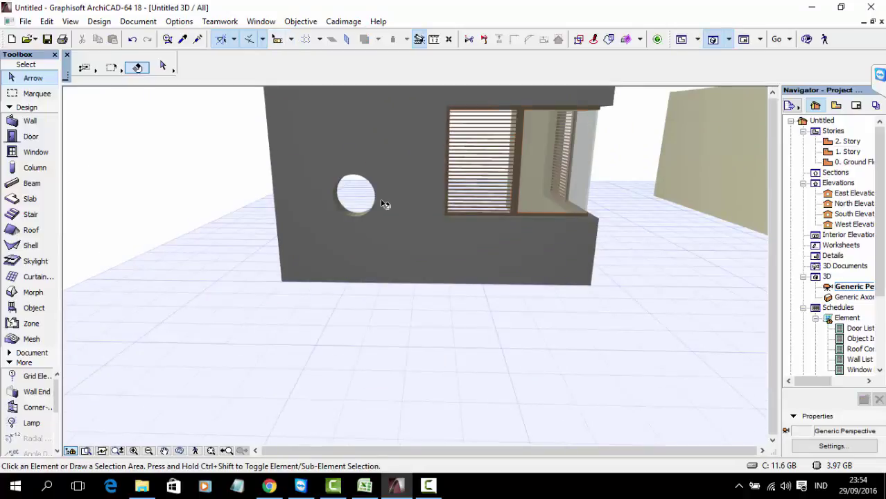
pyautogui.click(579, 211)
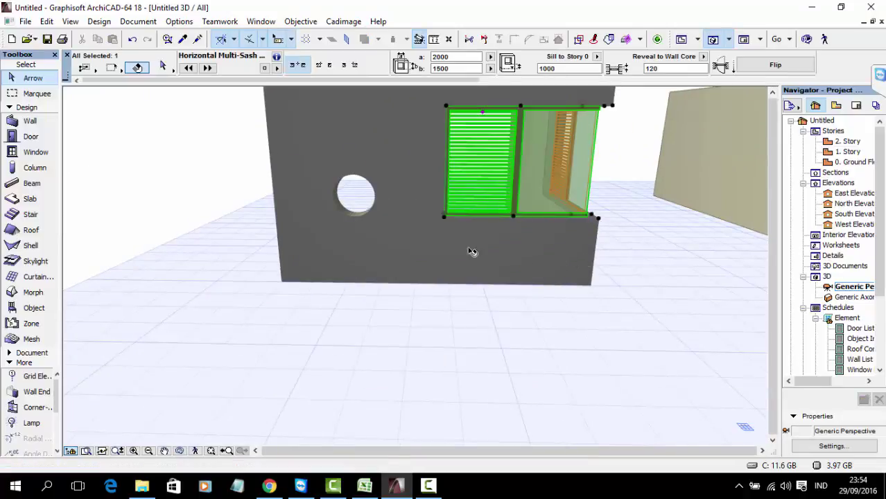
pyautogui.scroll(5, 366, 200)
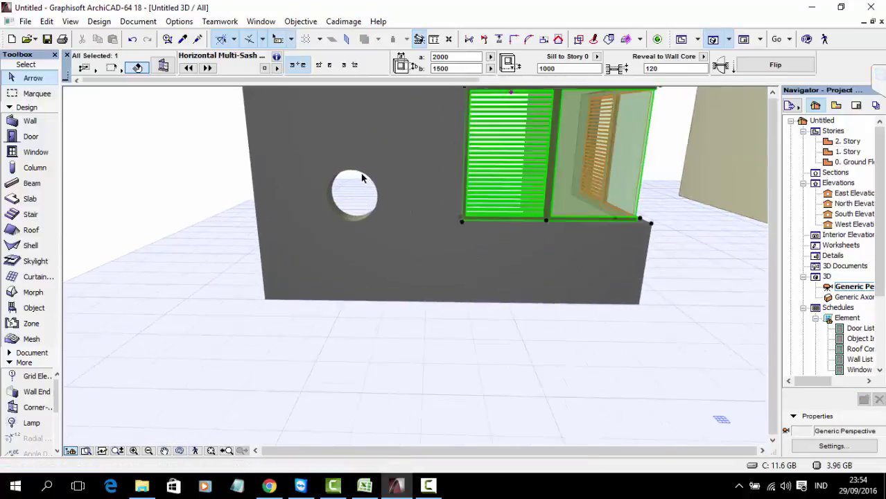
pyautogui.press('Escape')
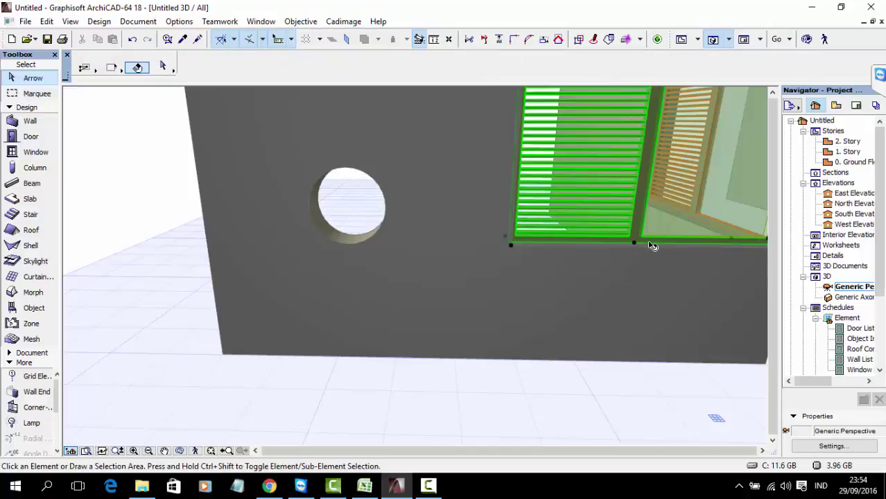
pyautogui.keyDown('shift'); pyautogui.moveTo(577, 253); pyautogui.dragTo(416, 284, button='middle'); pyautogui.keyUp('shift')
# - Set the sill height of both windows forming the corner window to 400
pyautogui.click(623, 167)
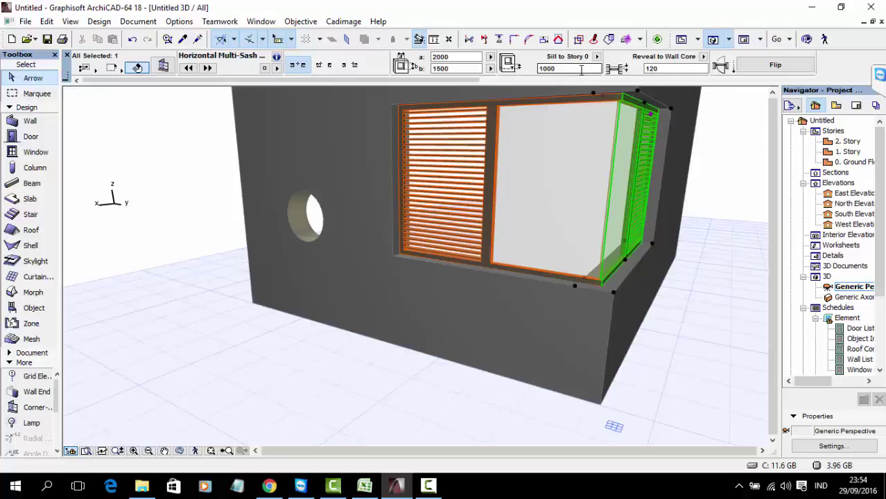
pyautogui.click(582, 69)
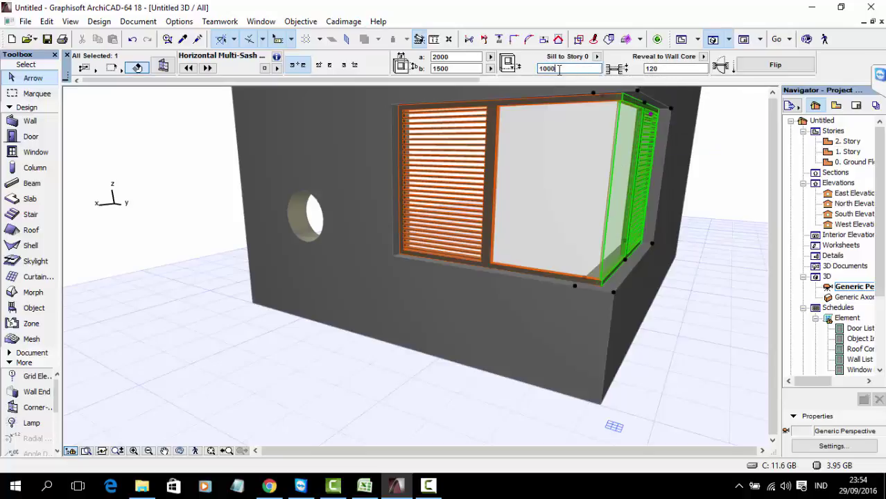
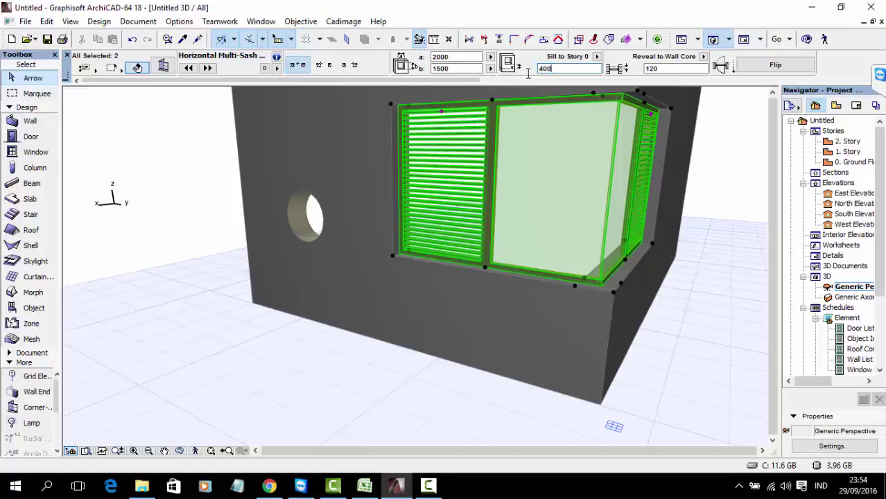
pyautogui.press('Return')
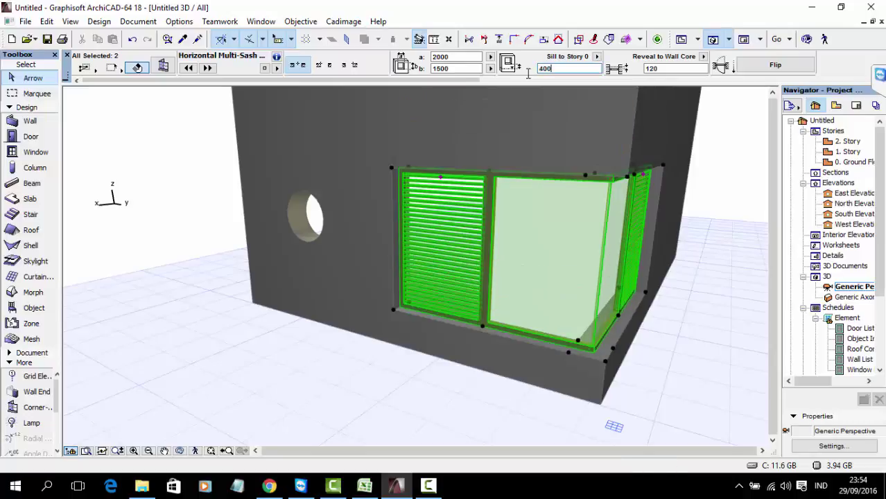
pyautogui.press('Escape')
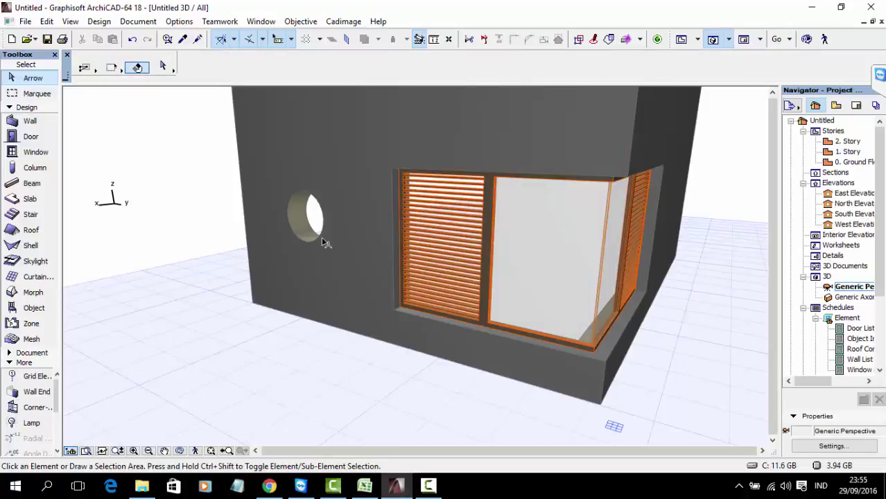
# - Return to the ground floor plan showing the corner window walls
pyautogui.keyDown('shift'); pyautogui.moveTo(324, 243); pyautogui.dragTo(413, 248, button='middle'); pyautogui.keyUp('shift')
pyautogui.press('F2')
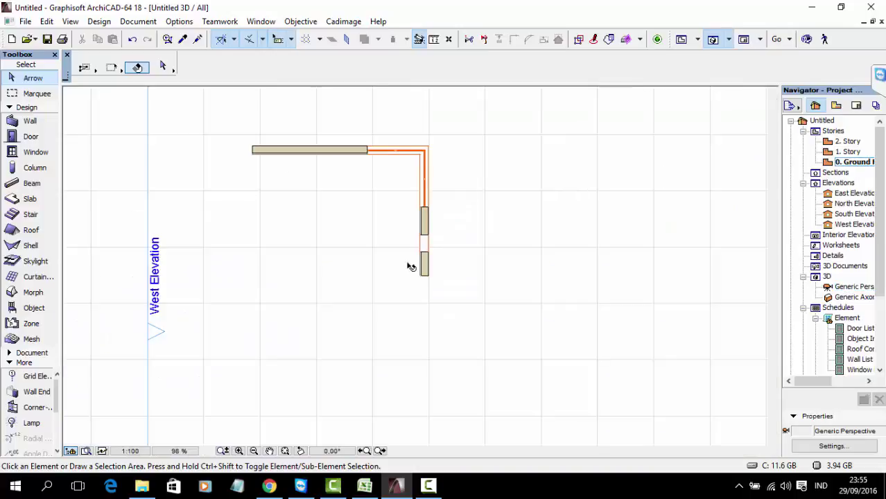
pyautogui.scroll(-3, 421, 273)
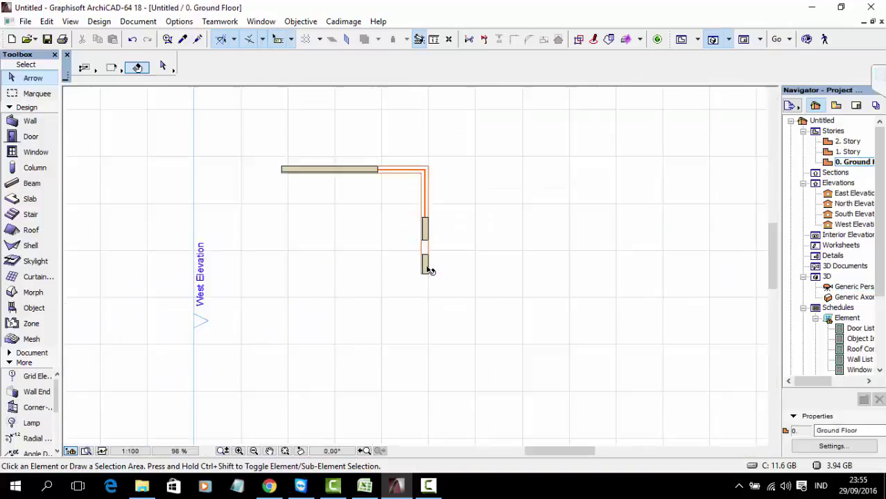
pyautogui.click(424, 274)
pyautogui.click(425, 274)
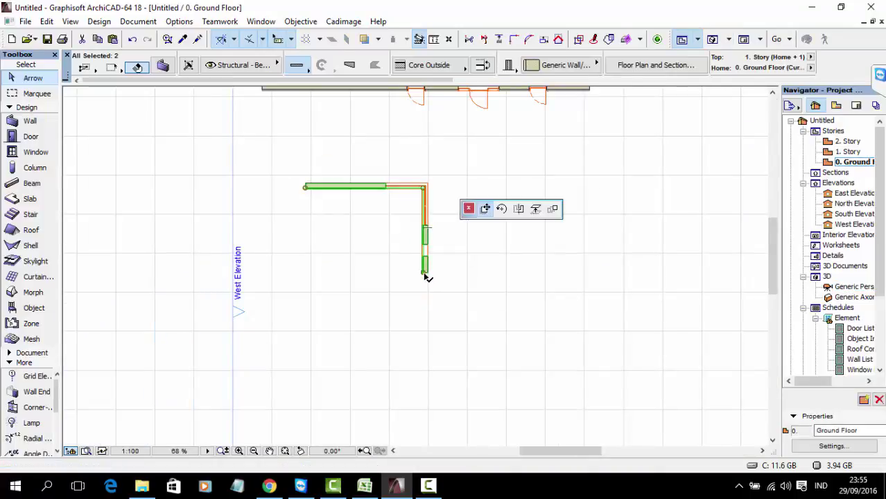
pyautogui.press('Escape')
pyautogui.click(133, 223)
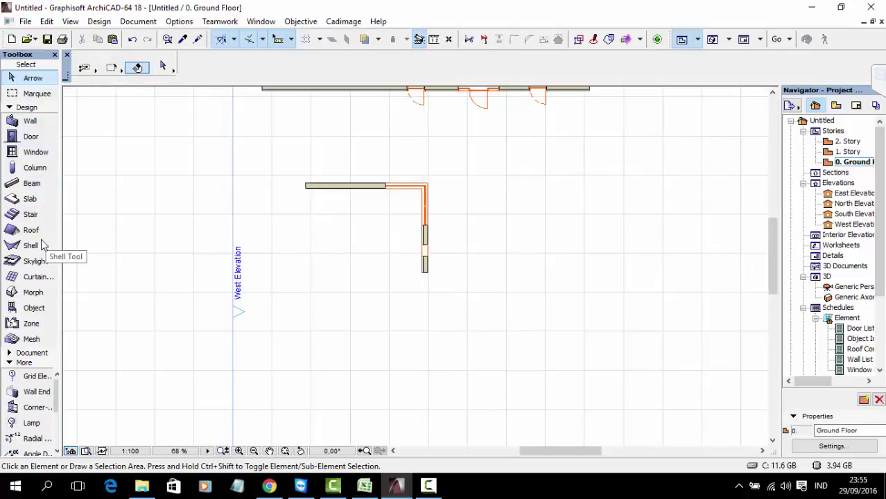
# - Draw a circle with a circumference of about 5460 in the empty area beside the corner window walls
pyautogui.click(27, 108)
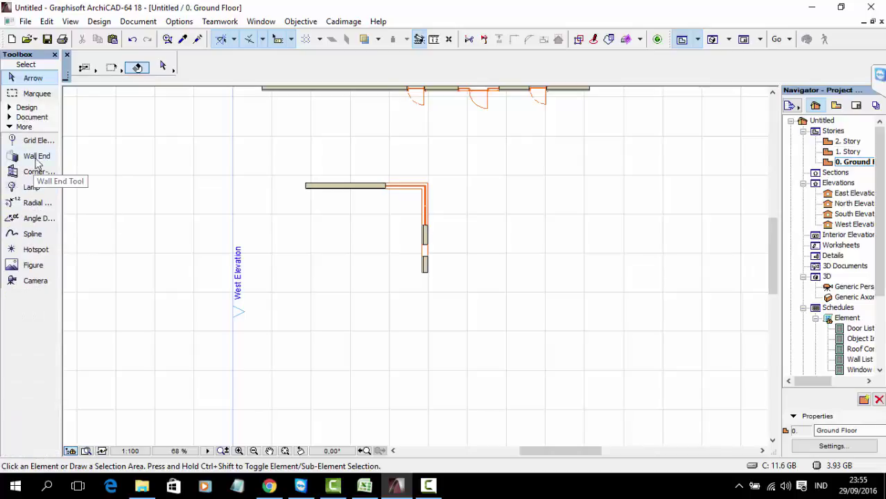
pyautogui.click(35, 118)
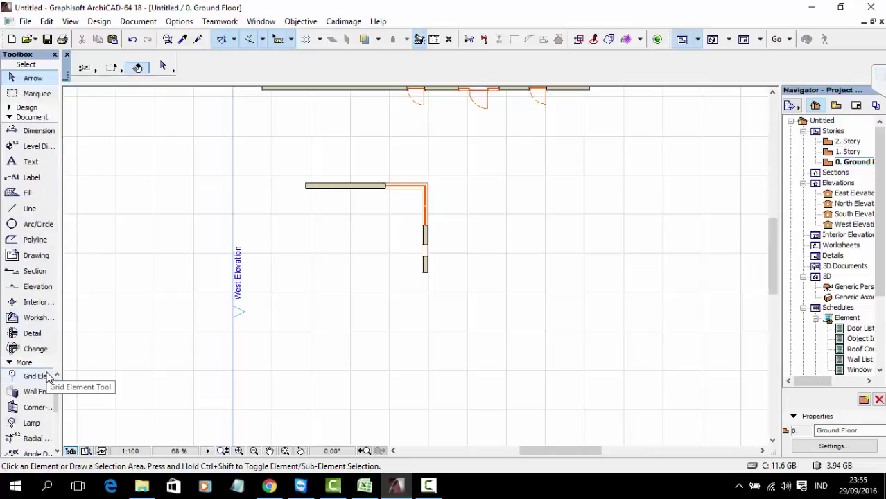
pyautogui.click(39, 224)
pyautogui.moveTo(411, 262); pyautogui.dragTo(352, 220, button='middle')
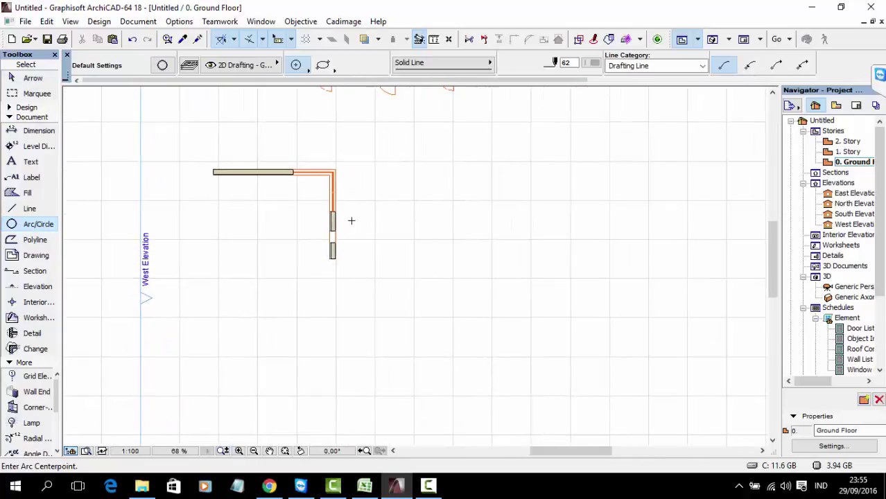
pyautogui.scroll(2, 381, 220)
pyautogui.moveTo(411, 221); pyautogui.dragTo(403, 198, button='middle')
pyautogui.click(422, 189)
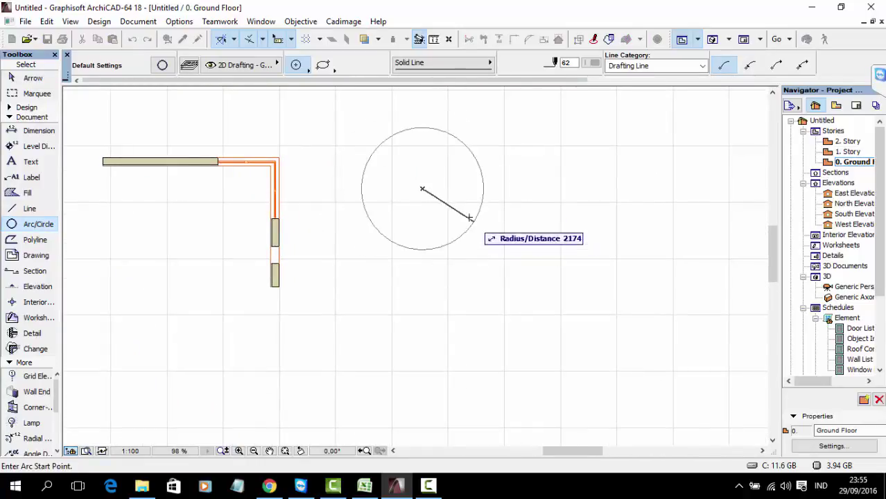
pyautogui.click(446, 198)
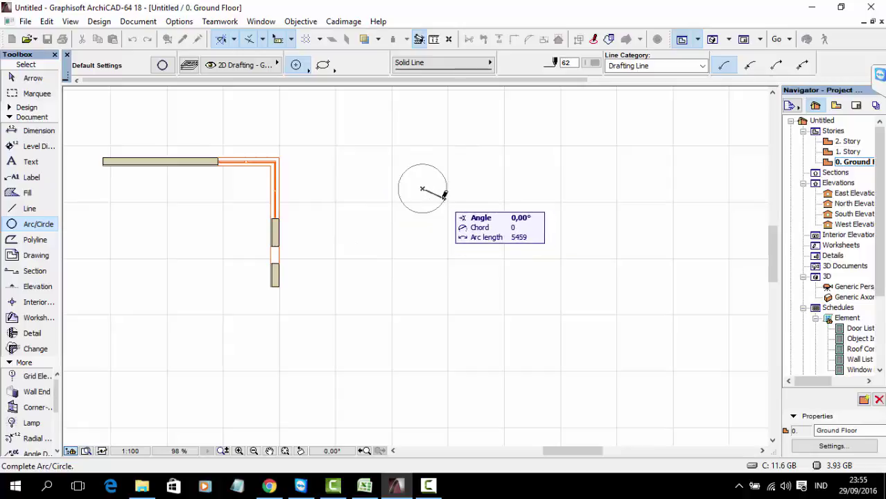
pyautogui.click(445, 197)
# - Draw a small circle near the upper edge inside the large circle and a bigger circle overlapping it
pyautogui.scroll(6, 429, 190)
pyautogui.moveTo(431, 190); pyautogui.dragTo(436, 199, button='middle')
pyautogui.scroll(4, 422, 194)
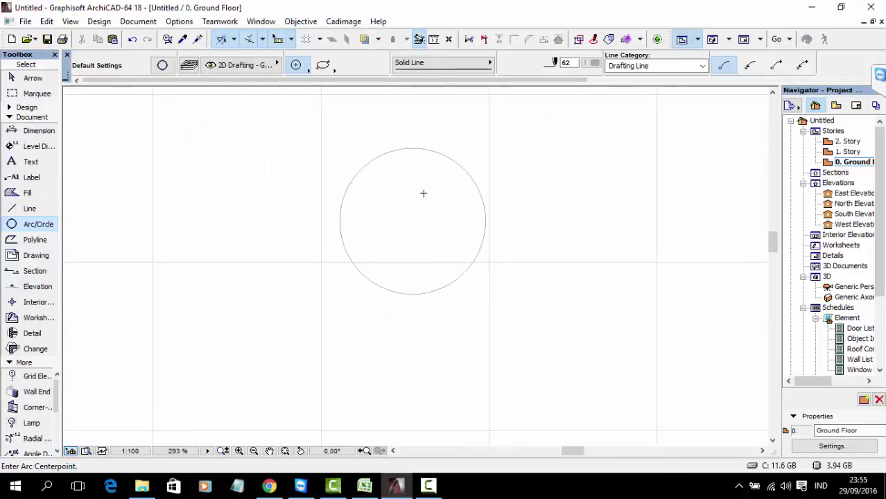
pyautogui.click(395, 160)
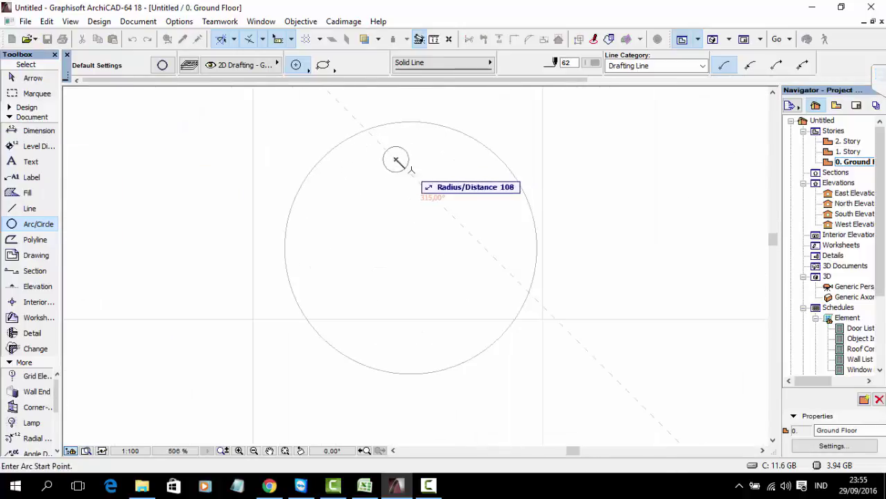
pyautogui.click(416, 173)
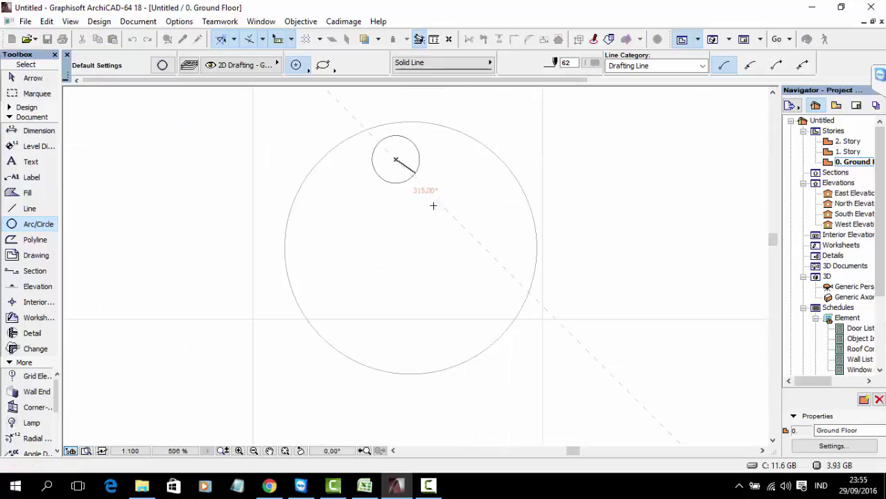
pyautogui.click(419, 174)
pyautogui.click(450, 212)
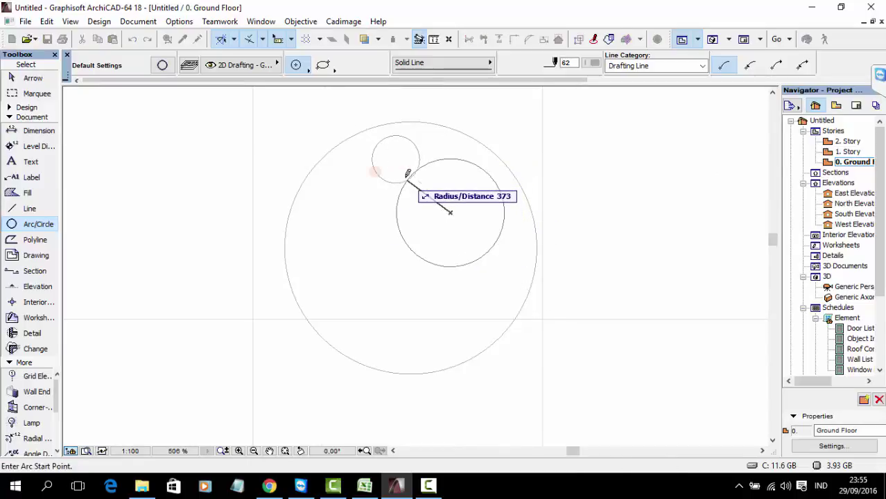
pyautogui.click(405, 176)
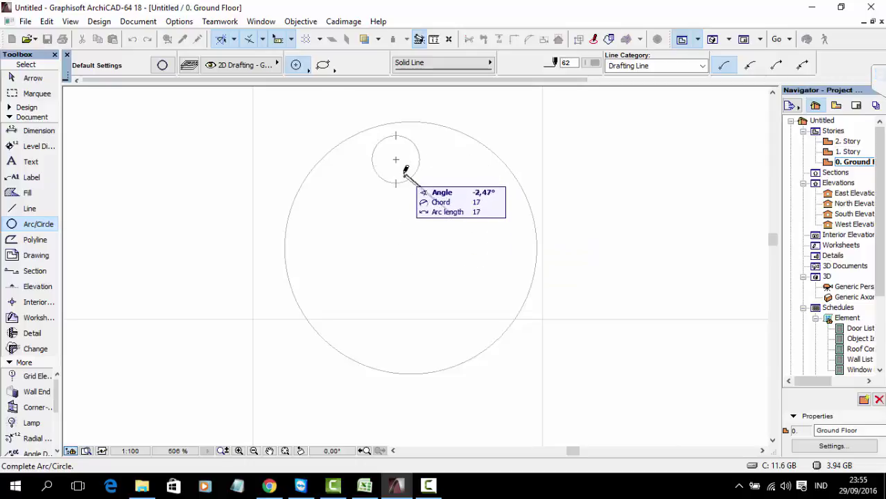
pyautogui.click(408, 174)
# - Draw two more overlapping circles inside the large circle, with radii of about 316 and 380
pyautogui.click(370, 249)
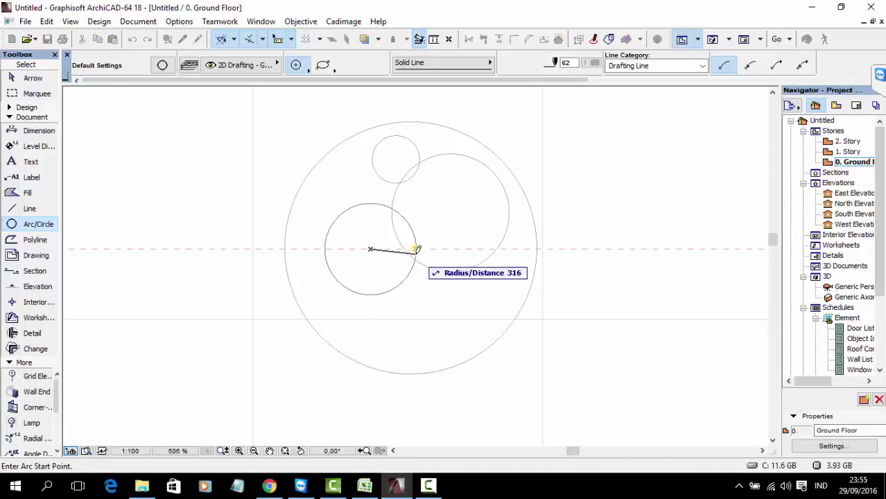
pyautogui.click(416, 254)
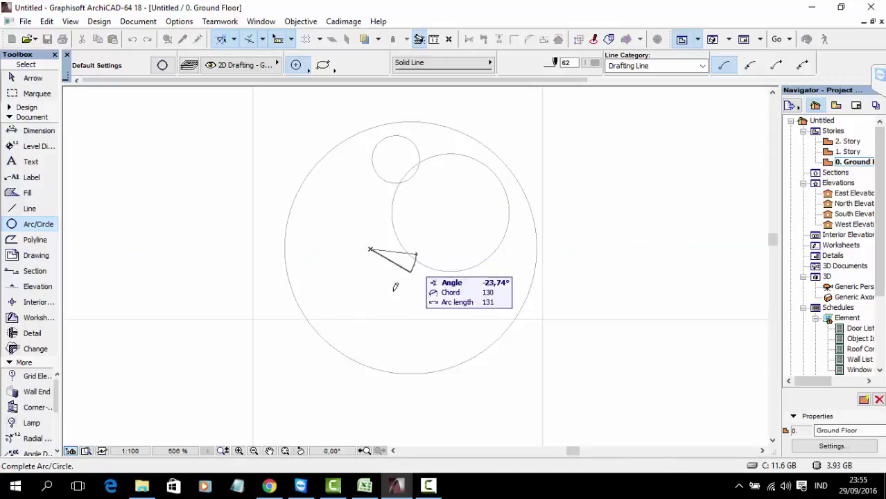
pyautogui.click(416, 253)
pyautogui.moveTo(431, 273); pyautogui.dragTo(403, 223, button='middle')
pyautogui.click(405, 239)
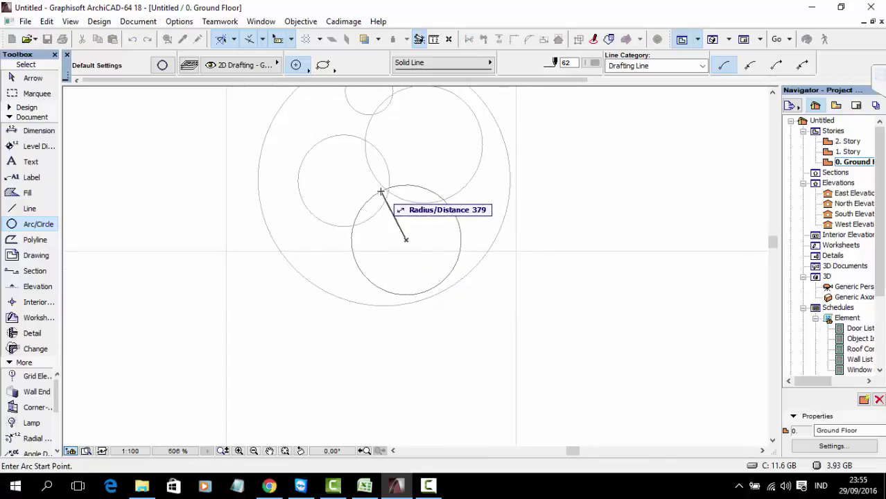
pyautogui.click(381, 186)
pyautogui.click(383, 186)
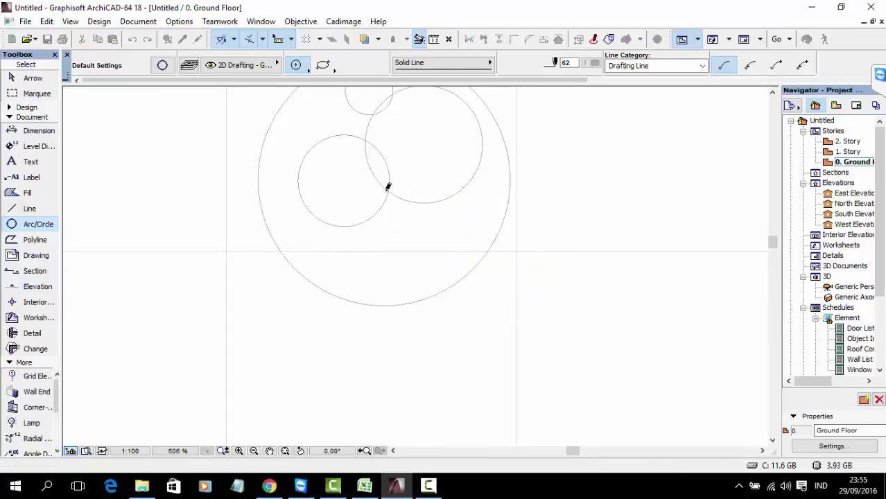
pyautogui.press('Escape')
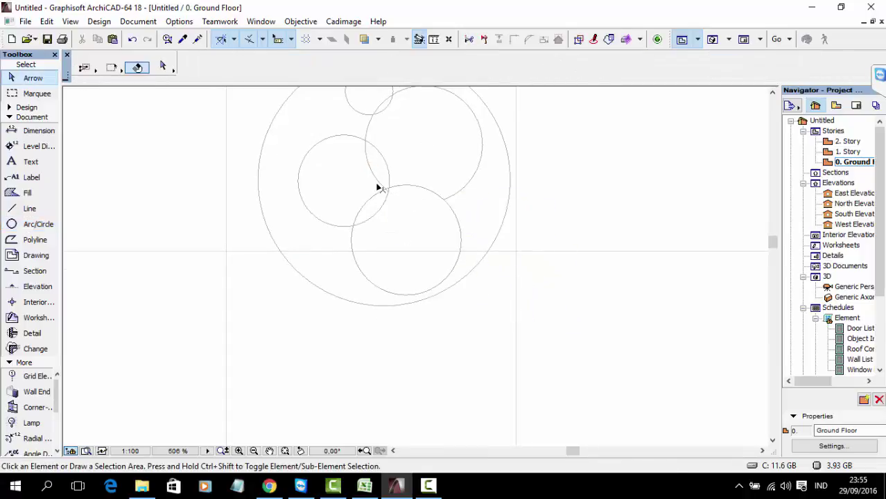
# - Trim away the overlapping inner arcs of the four smaller circles to leave one joined lobed outline
pyautogui.keyDown('ctrl'); pyautogui.click(382, 208); pyautogui.keyUp('ctrl')
pyautogui.keyDown('ctrl'); pyautogui.click(376, 200); pyautogui.keyUp('ctrl')
pyautogui.scroll(2, 382, 143)
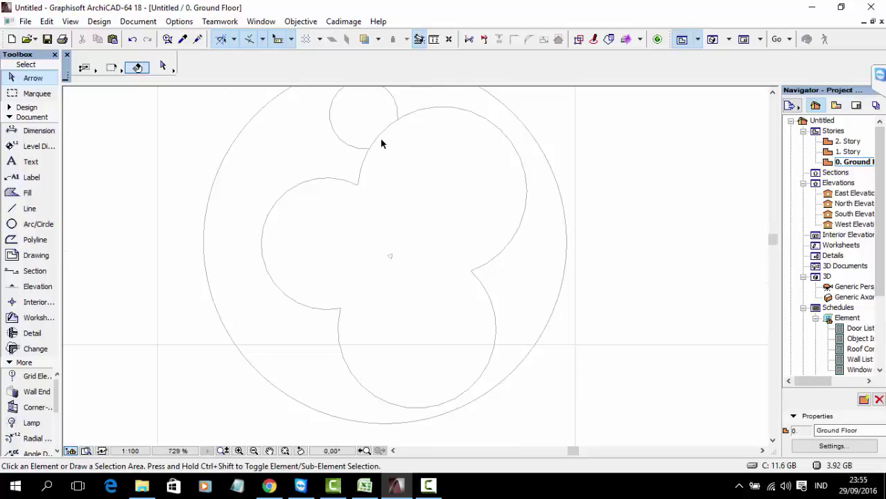
pyautogui.keyDown('ctrl'); pyautogui.click(381, 134); pyautogui.keyUp('ctrl')
# - Select the tiny leftover triangle of arc segments inside the lobed outline
pyautogui.scroll(4, 406, 262)
pyautogui.click(392, 260)
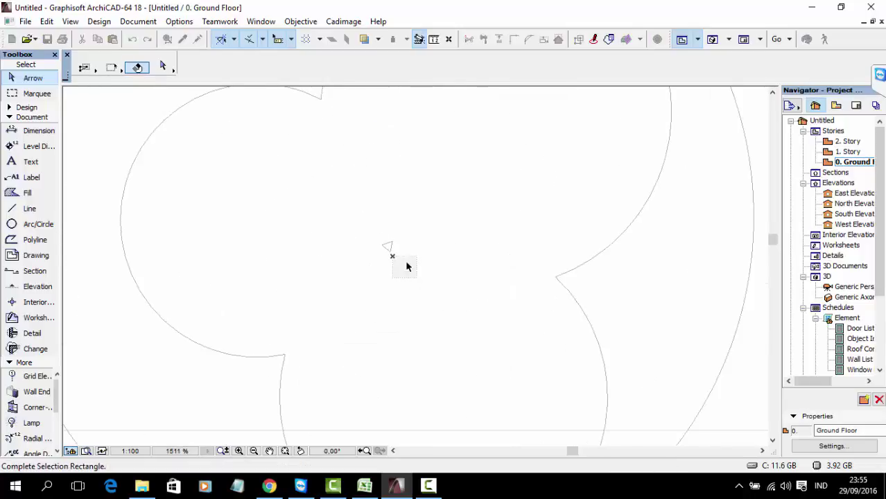
# - Delete the small leftover line fragments inside the lobed outline
pyautogui.click(358, 214)
pyautogui.click(387, 248)
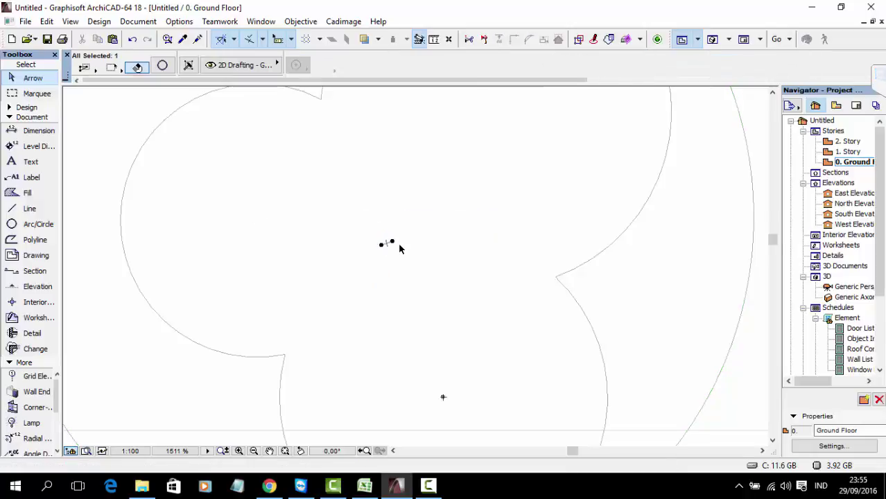
pyautogui.click(518, 276)
pyautogui.scroll(-3, 567, 283)
pyautogui.scroll(-3, 623, 218)
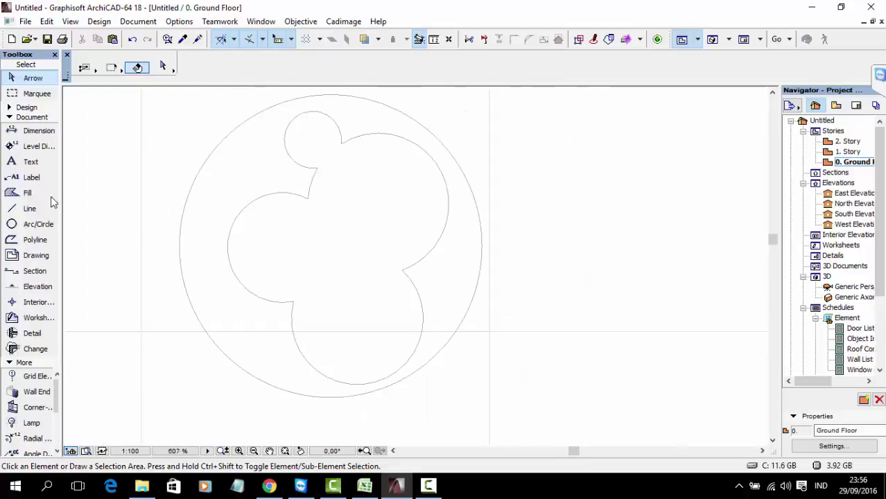
# - Set up the Slab tool with a basic Concrete - Structural structure and a thickness of 50
pyautogui.click(31, 107)
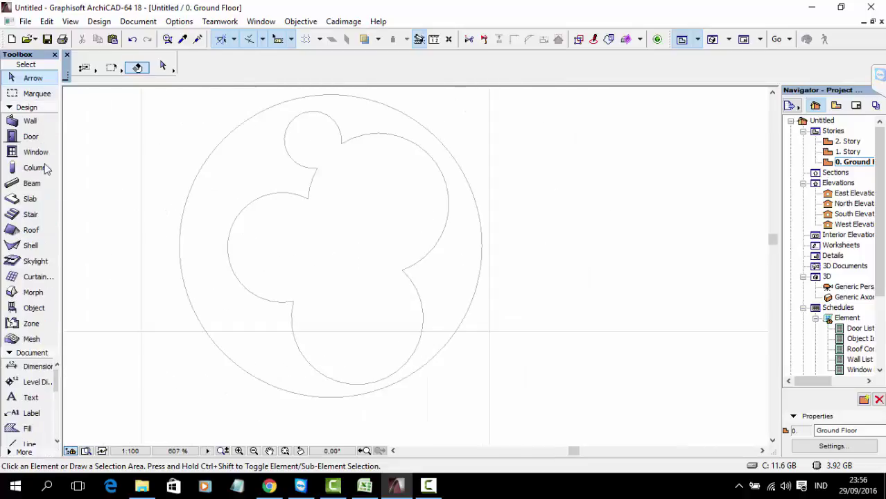
pyautogui.click(27, 199)
pyautogui.click(783, 64)
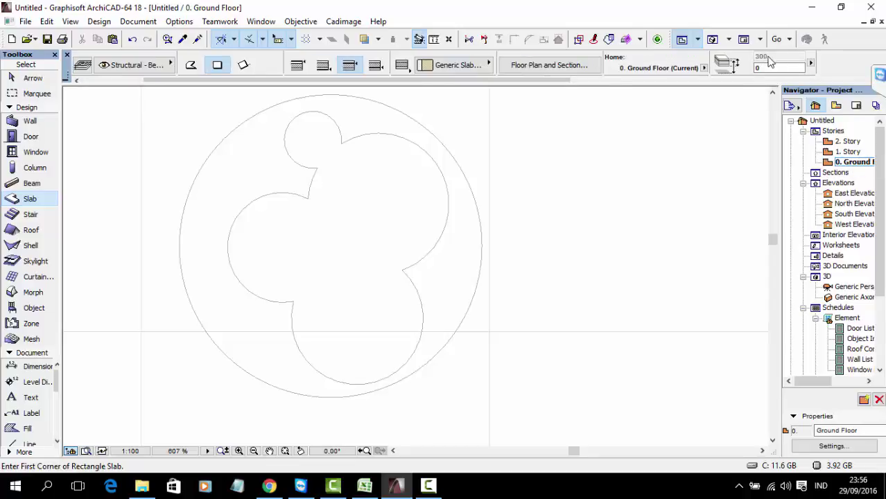
pyautogui.click(443, 66)
pyautogui.click(441, 67)
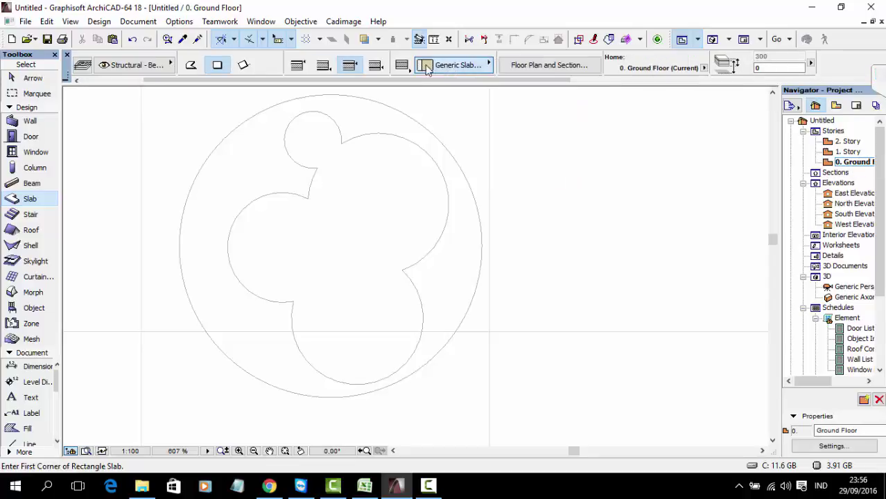
pyautogui.click(401, 65)
pyautogui.click(420, 69)
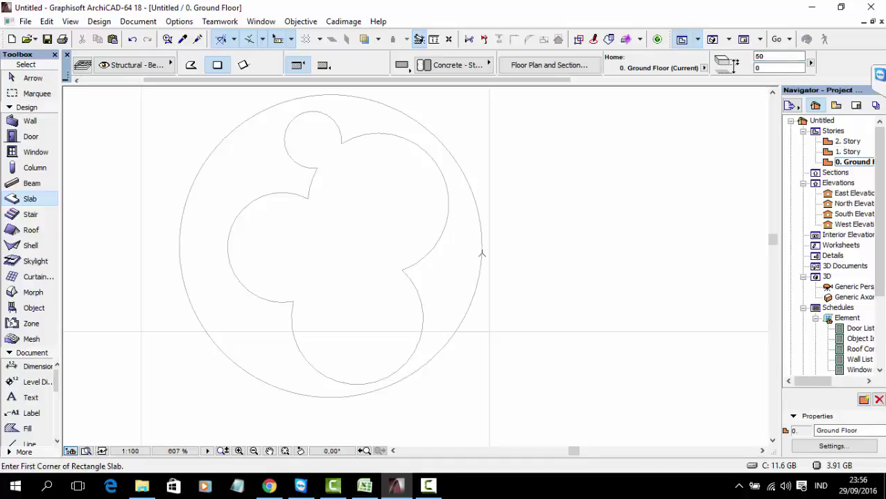
# - Try to generate a slab automatically from the region around the outer circle
pyautogui.moveTo(450, 252); pyautogui.dragTo(493, 247, button='middle')
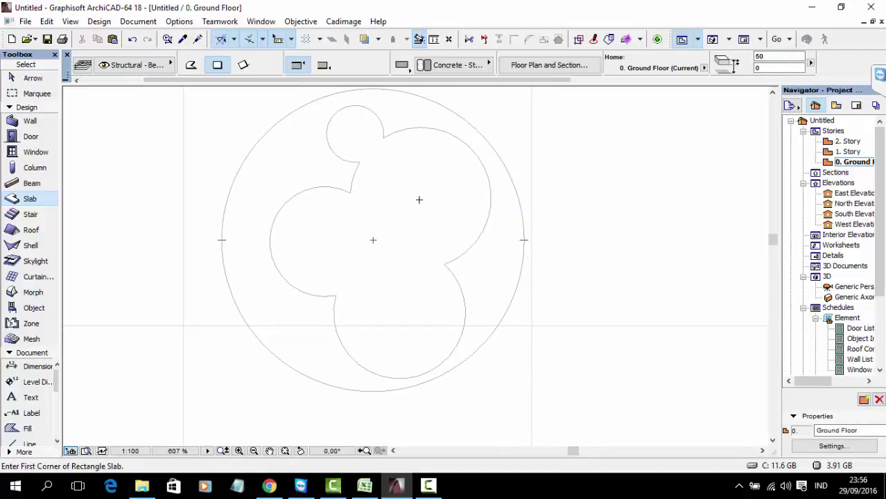
pyautogui.press('Escape')
pyautogui.click(29, 199)
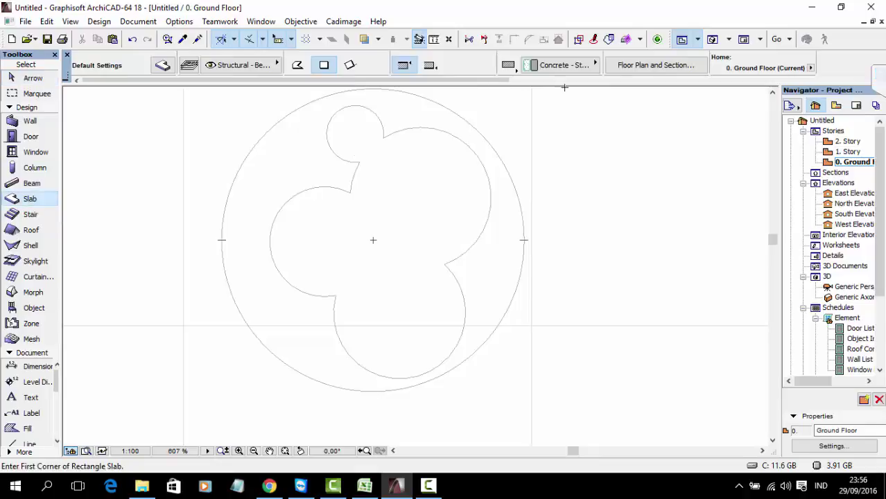
pyautogui.click(300, 158)
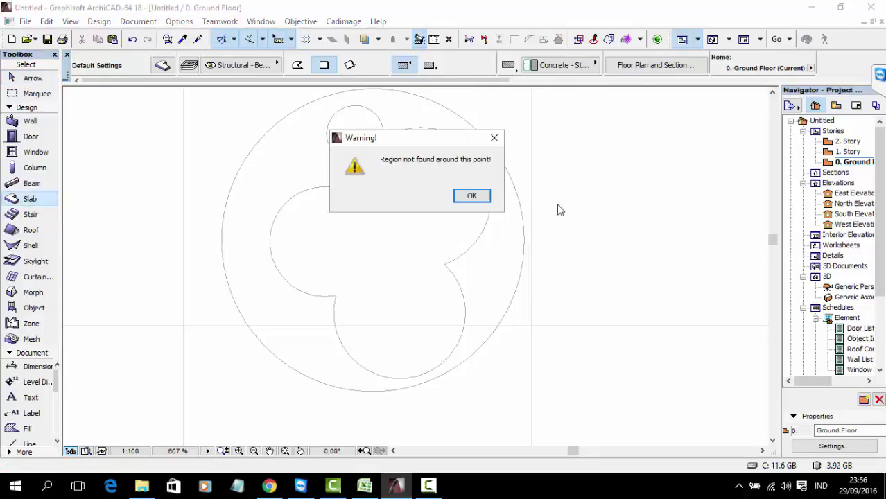
pyautogui.click(469, 196)
# - Generate a circular slab by tracing the large outer circle, and check that it can be selected
pyautogui.scroll(-2, 536, 223)
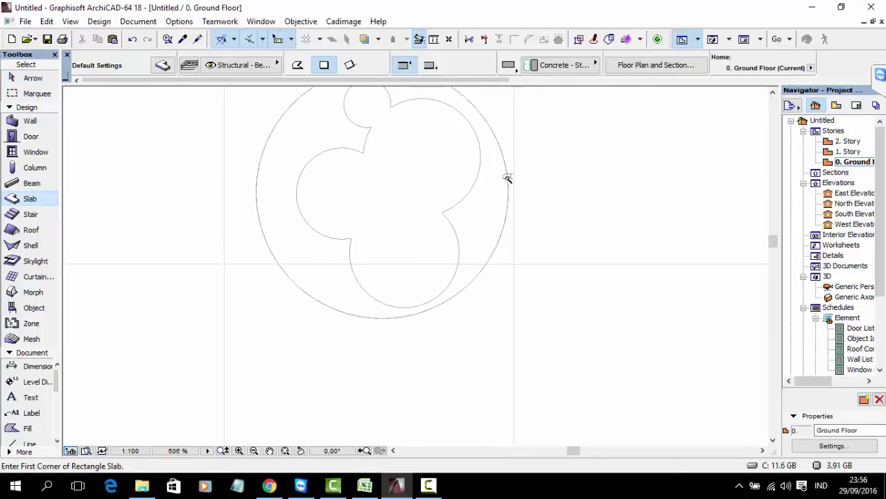
pyautogui.moveTo(526, 191); pyautogui.dragTo(524, 192, button='middle')
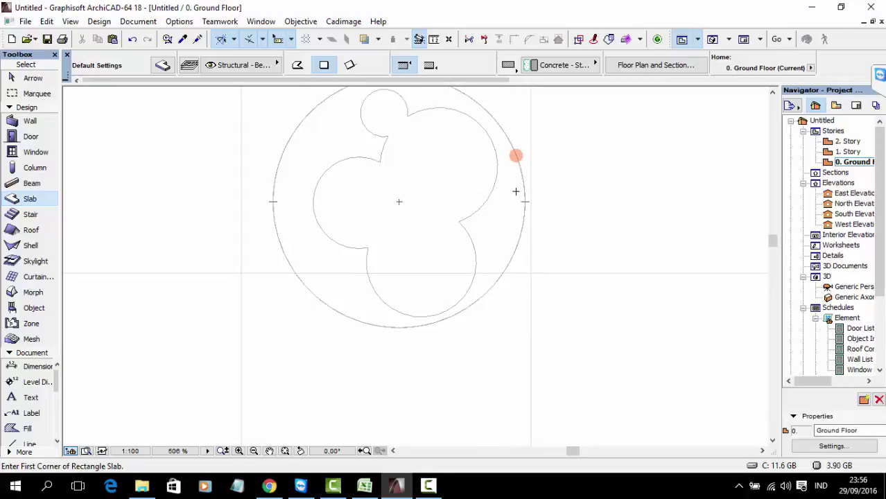
pyautogui.press('Escape')
pyautogui.click(520, 200)
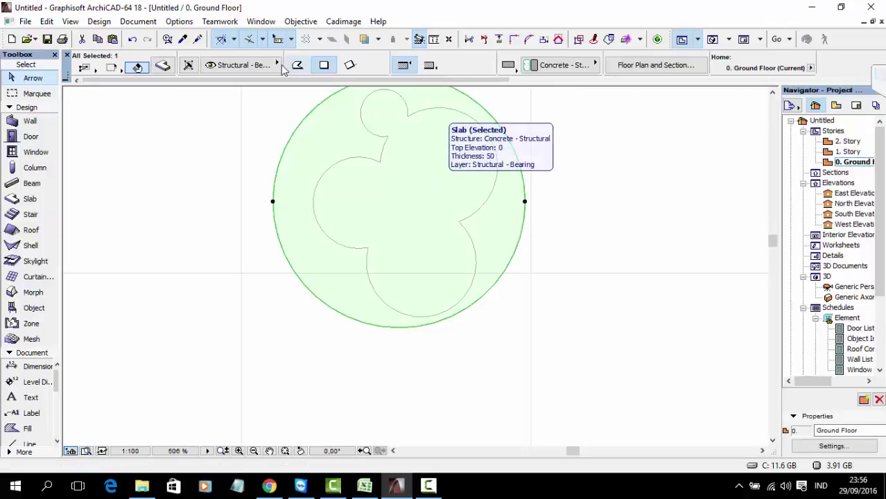
pyautogui.click(400, 189)
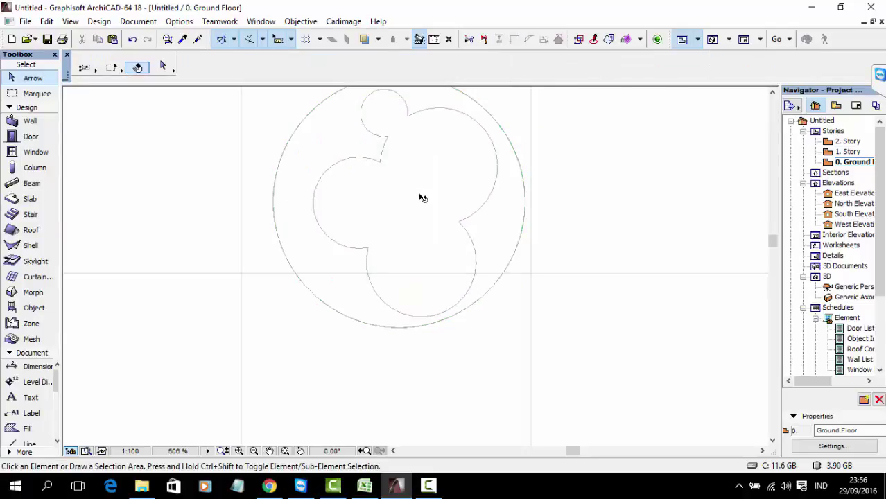
pyautogui.click(526, 209)
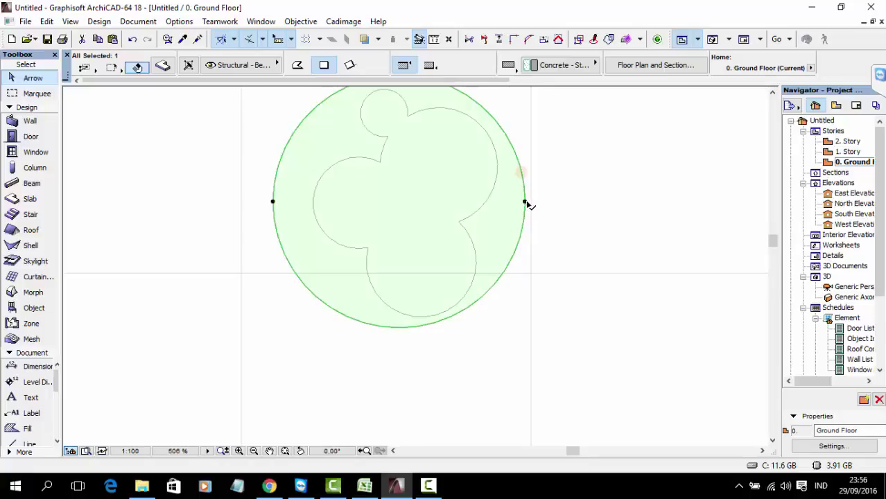
pyautogui.click(571, 314)
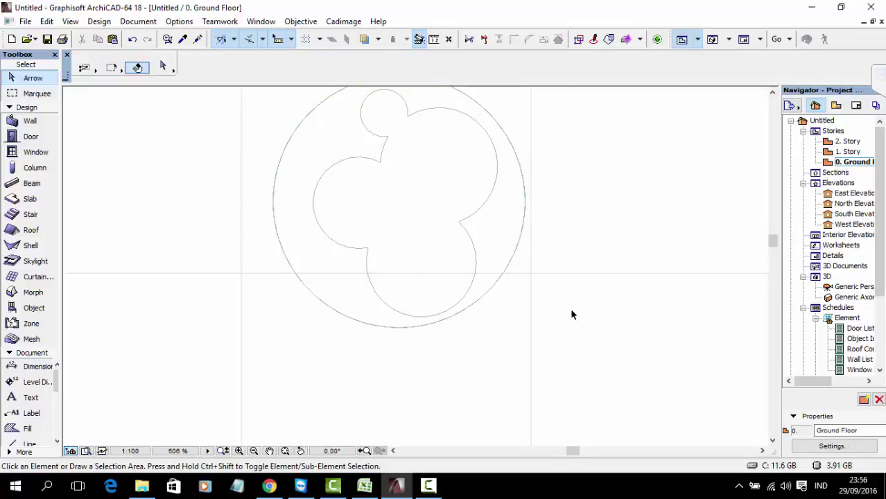
# - Select the slab together with the drawn outlines and show the selection in 3D perspective
pyautogui.scroll(-2, 572, 314)
pyautogui.click(575, 317)
pyautogui.click(293, 114)
pyautogui.click(570, 340)
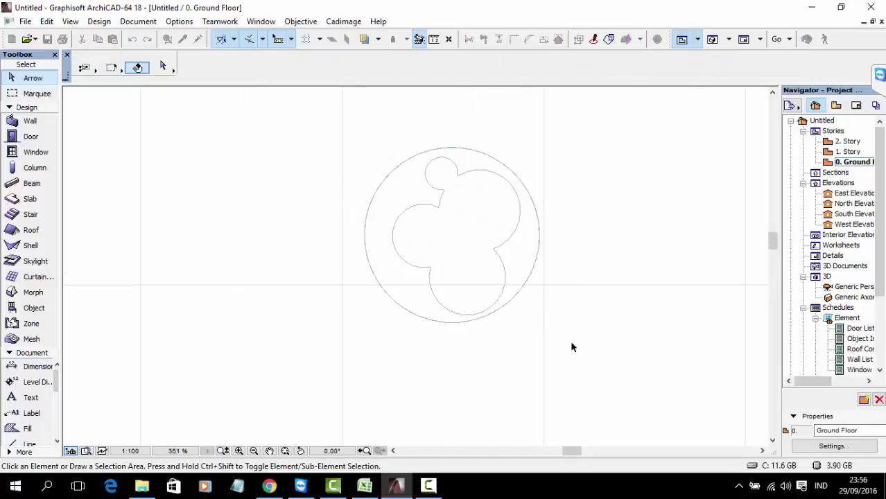
pyautogui.click(571, 347)
pyautogui.click(321, 123)
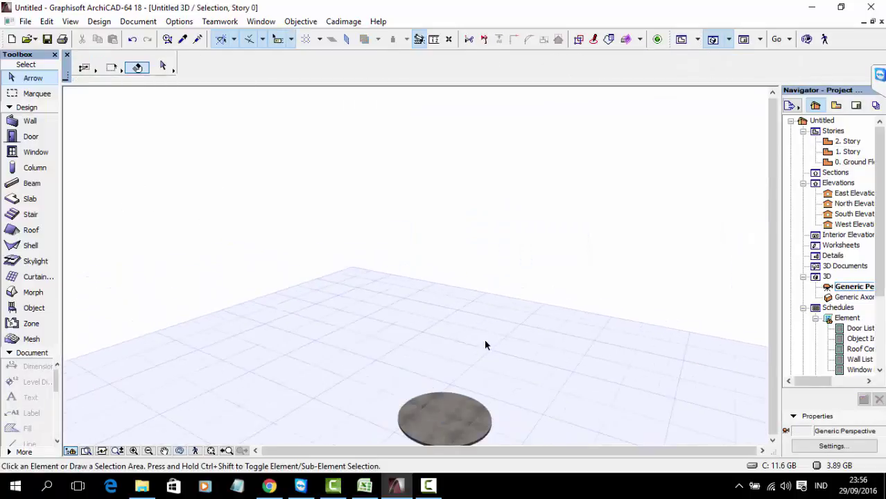
pyautogui.scroll(5, 464, 342)
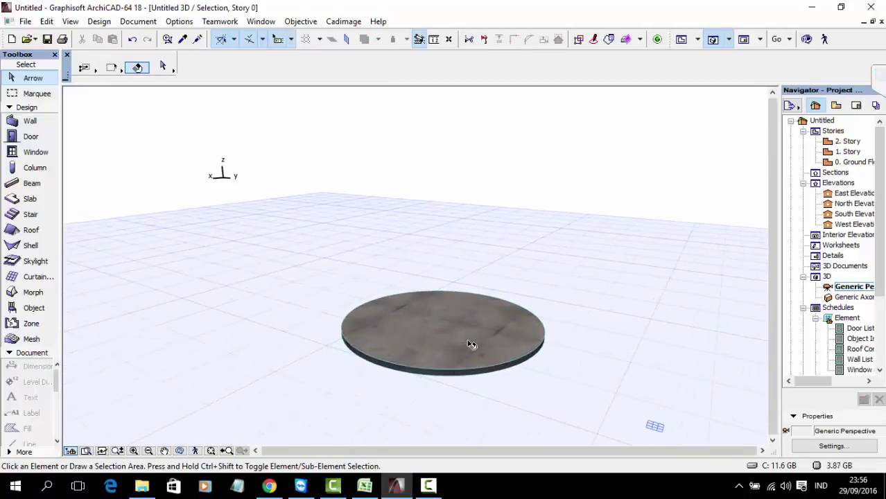
# - Set the circular slab's building material to IF-05 Plywood
pyautogui.click(447, 345)
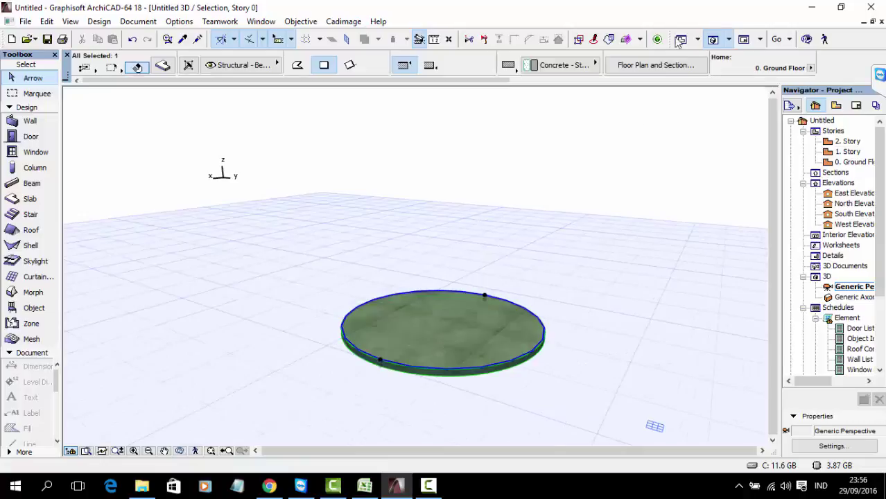
pyautogui.scroll(3, 555, 64)
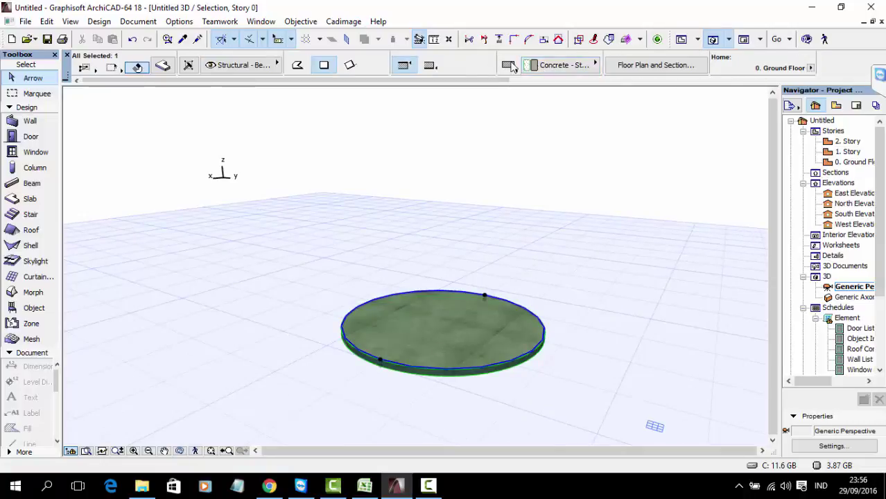
pyautogui.click(563, 64)
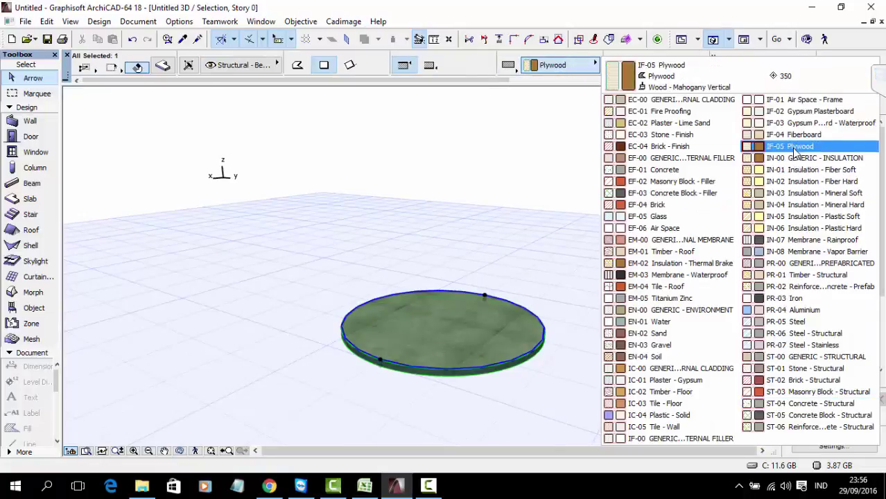
pyautogui.click(794, 146)
pyautogui.click(565, 69)
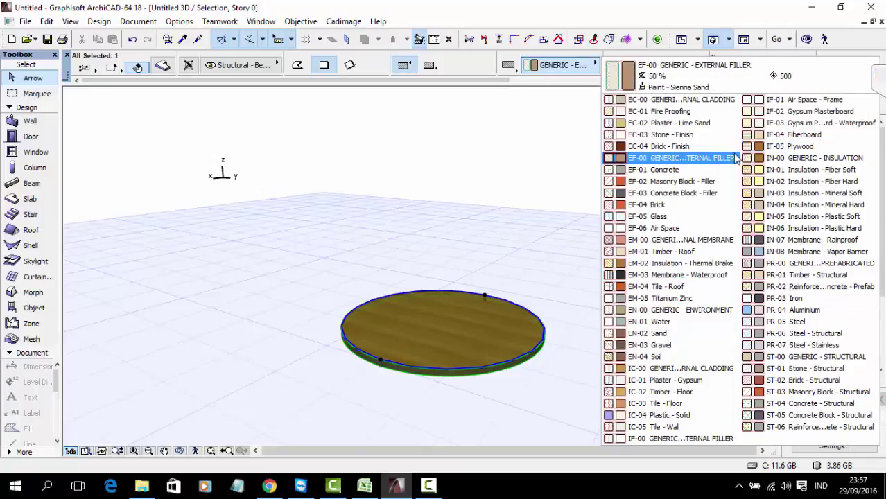
pyautogui.click(543, 210)
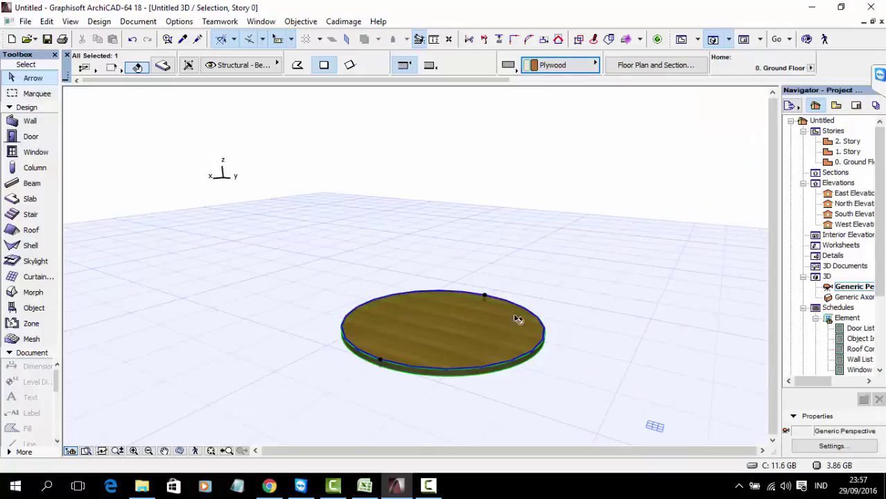
pyautogui.press('Escape')
pyautogui.scroll(3, 492, 336)
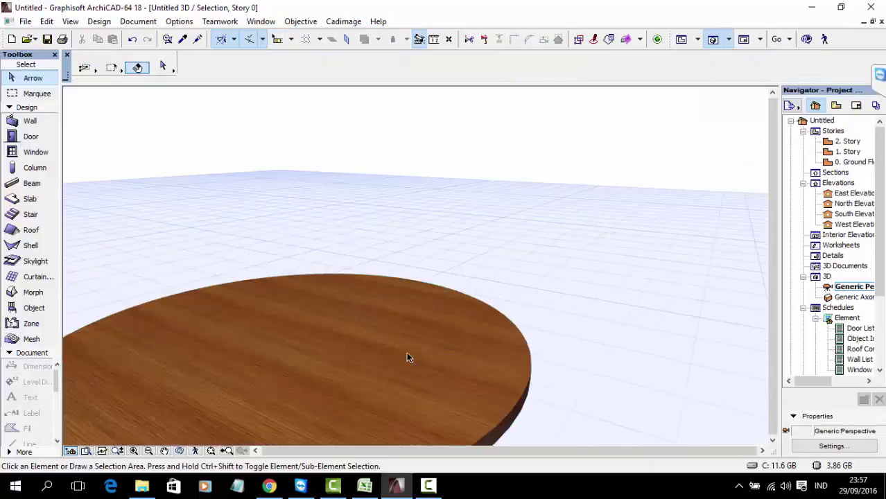
pyautogui.scroll(-5, 530, 248)
# - Return to the Ground Floor plan and clear the selection
pyautogui.press('F2')
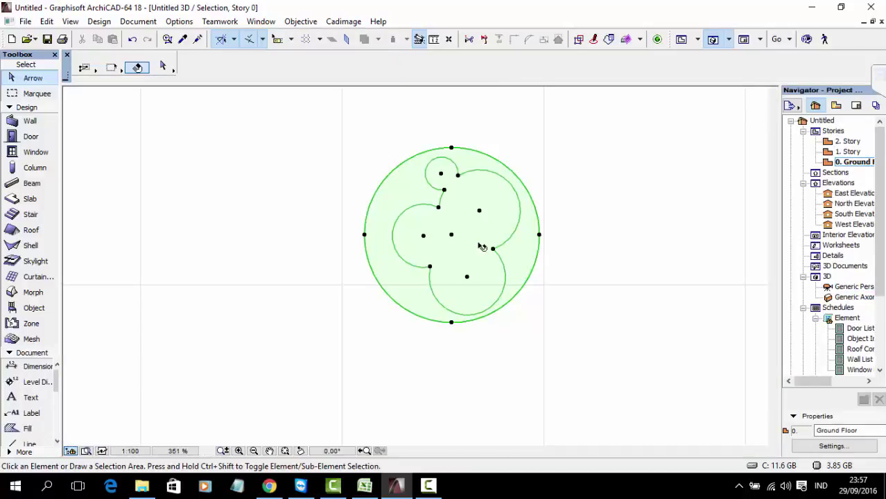
pyautogui.scroll(1, 542, 238)
pyautogui.press('Escape')
pyautogui.click(540, 237)
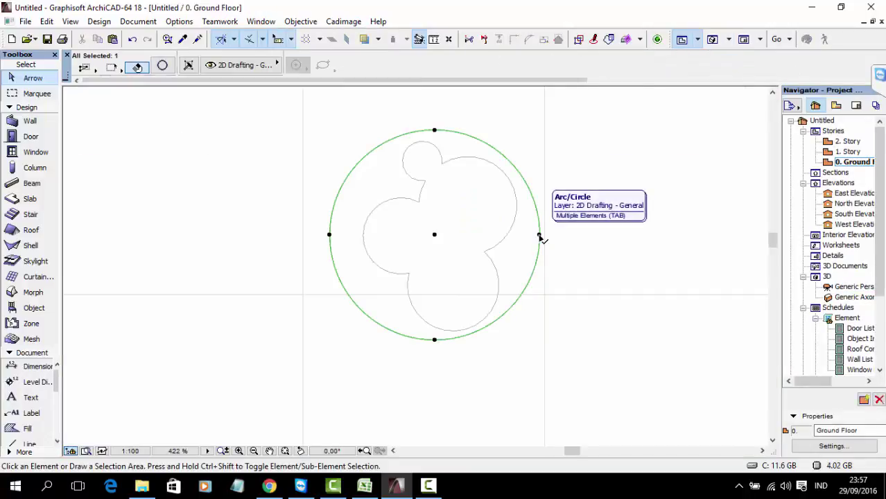
pyautogui.click(539, 237)
pyautogui.click(574, 212)
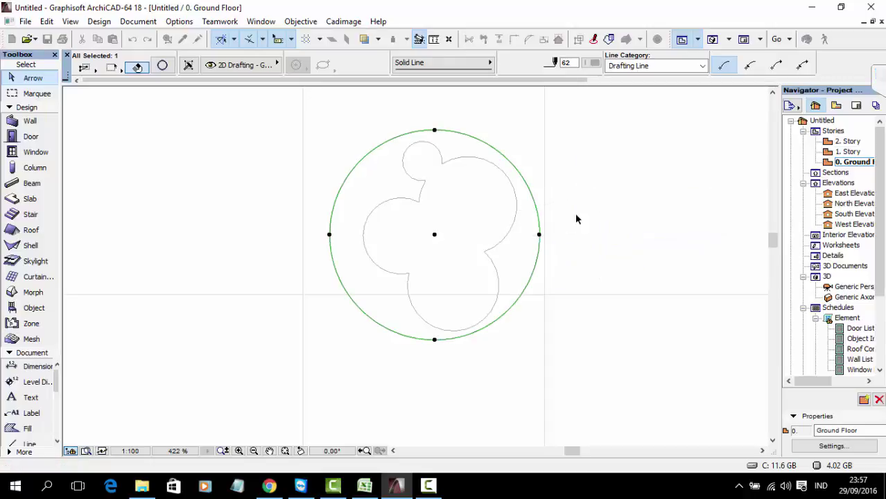
pyautogui.press('Escape')
pyautogui.click(441, 130)
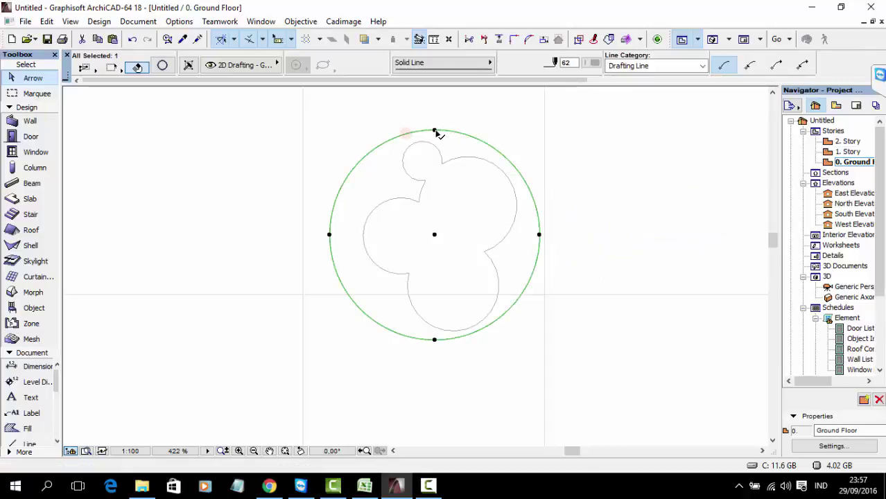
pyautogui.click(435, 131)
pyautogui.press('Escape')
pyautogui.click(435, 235)
pyautogui.press('Escape')
pyautogui.press('Escape')
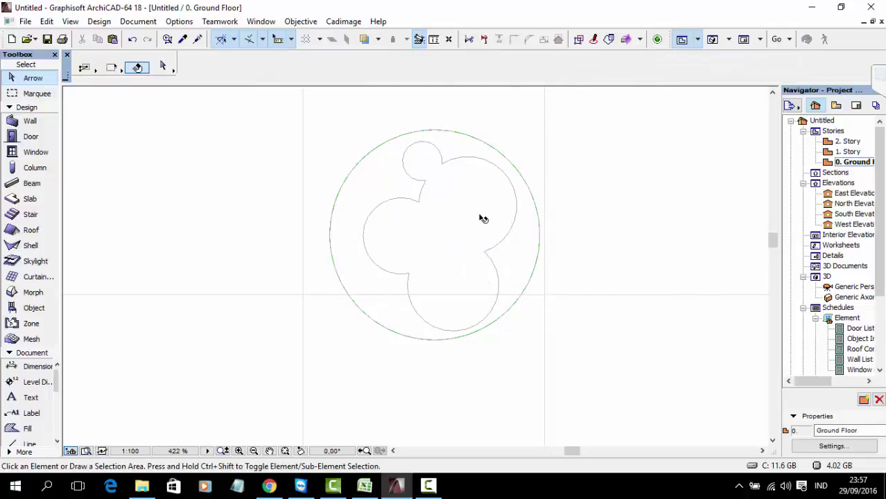
# - Try to subtract the inner lobed shape from the circular plywood slab
pyautogui.click(485, 218)
pyautogui.click(539, 236)
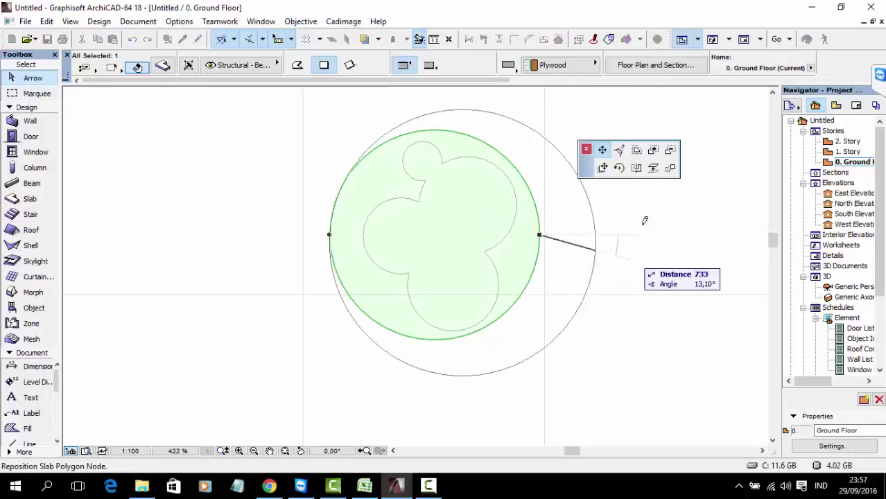
pyautogui.press('Escape')
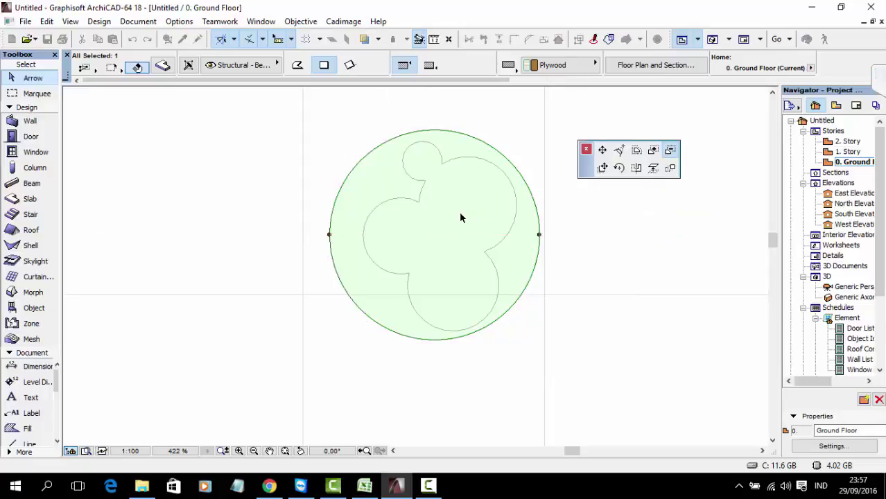
pyautogui.press('Escape')
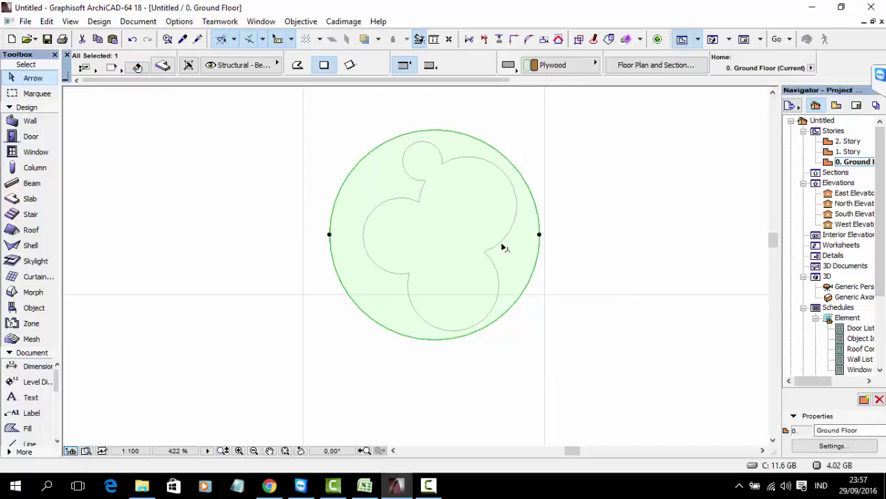
pyautogui.click(452, 218)
pyautogui.click(419, 182)
# - Subtract the area of the inner lobed outline from the circular plywood slab
pyautogui.click(533, 219)
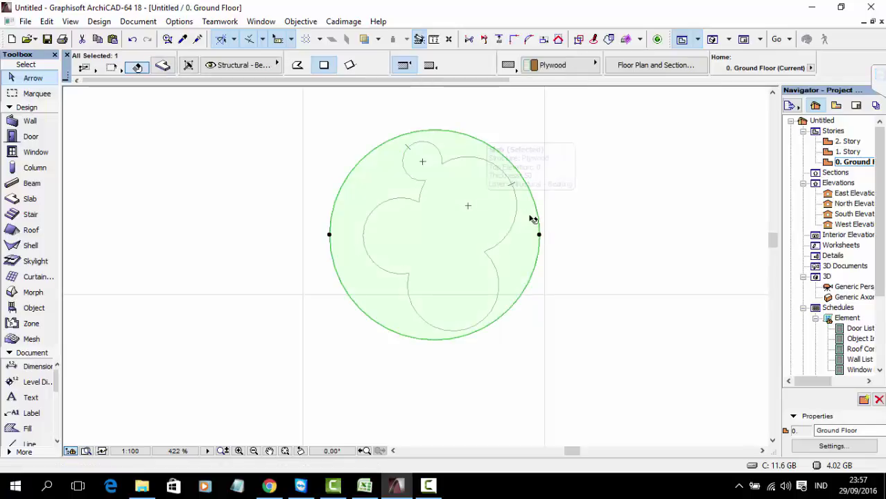
pyautogui.click(539, 234)
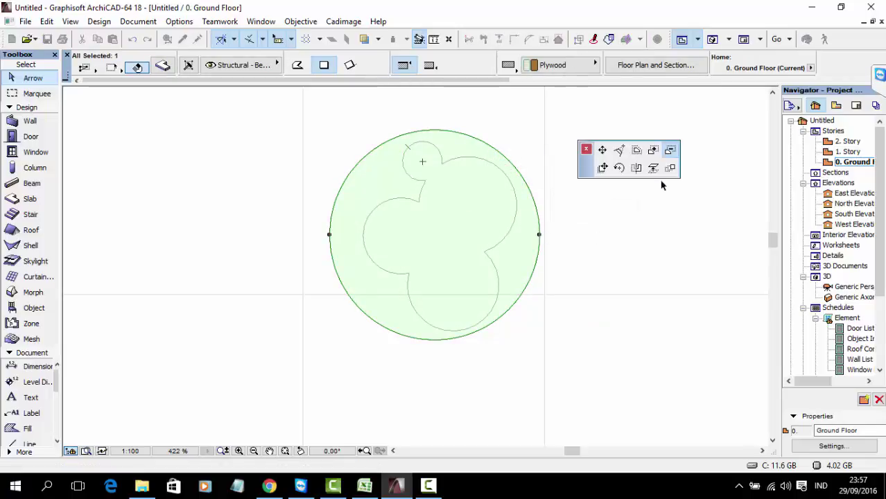
pyautogui.click(514, 222)
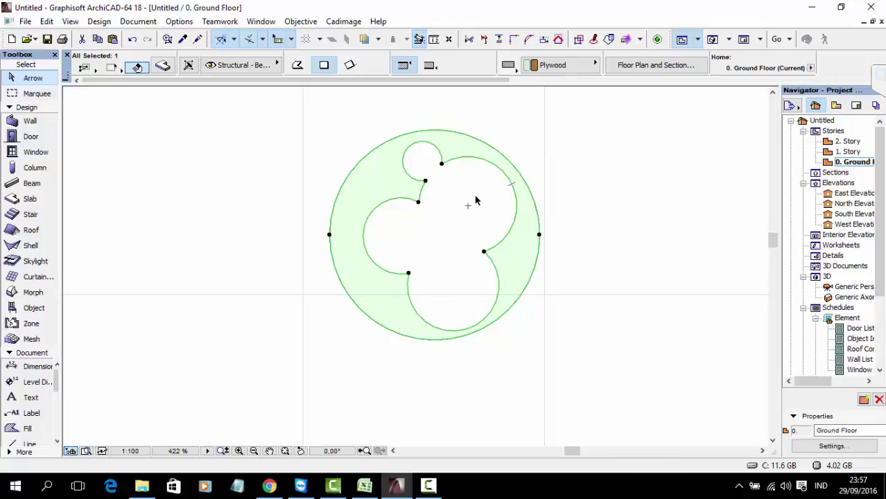
# - Examine the plywood slab's lobed cutout in 3D and return to the Ground Floor plan
pyautogui.click(488, 205)
pyautogui.moveTo(607, 344); pyautogui.dragTo(279, 132)
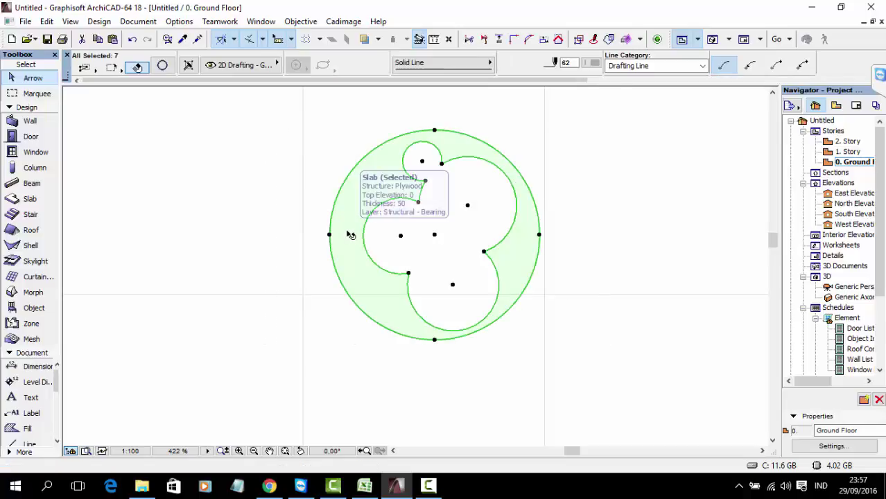
pyautogui.press('F3')
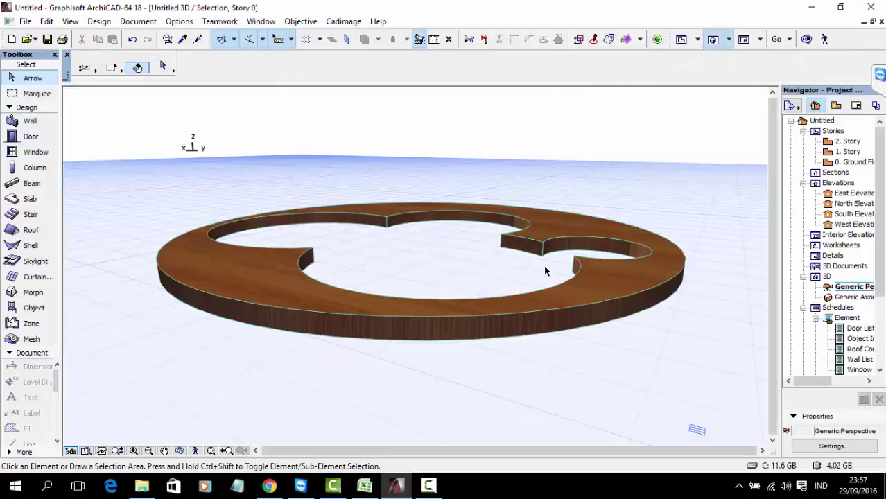
pyautogui.keyDown('shift'); pyautogui.moveTo(547, 264); pyautogui.dragTo(532, 298, button='middle'); pyautogui.keyUp('shift')
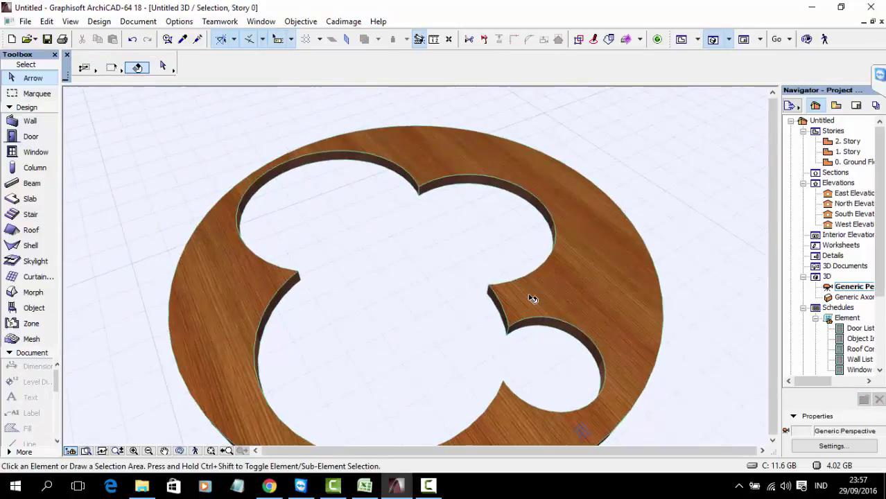
pyautogui.press('F2')
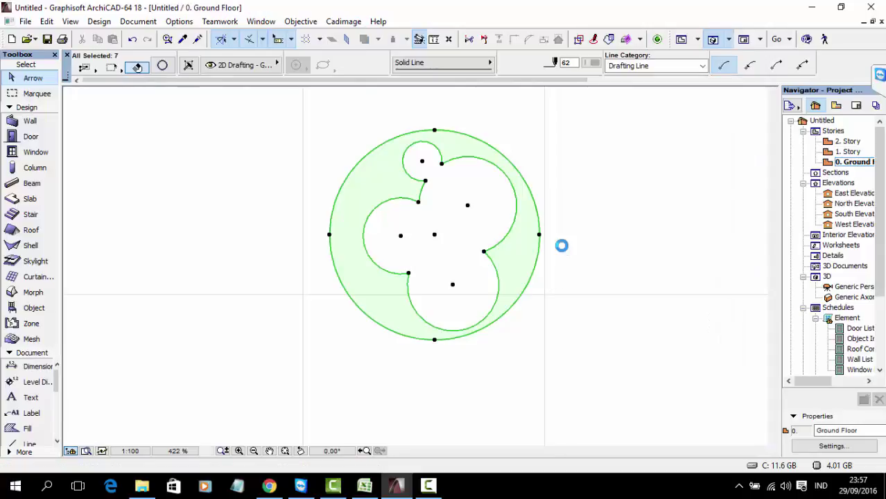
pyautogui.scroll(-3, 561, 246)
pyautogui.click(575, 285)
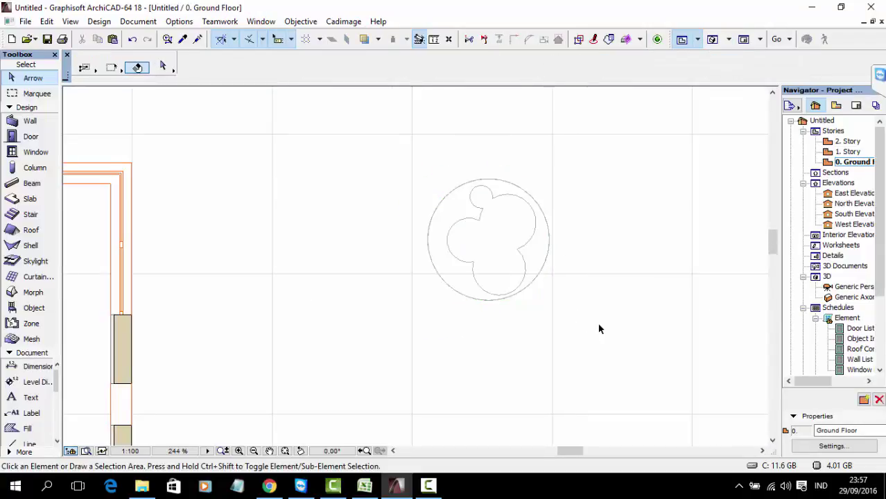
# - Save the circular slab and its outlines as a window named jendela flory1 in the Embedded Library, accepting its basic settings
pyautogui.moveTo(612, 320); pyautogui.dragTo(406, 168)
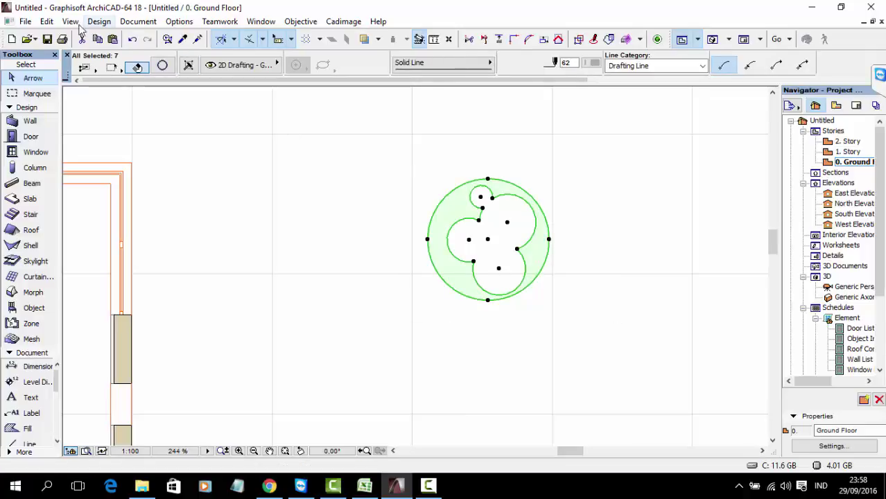
pyautogui.click(31, 25)
pyautogui.moveTo(44, 21)
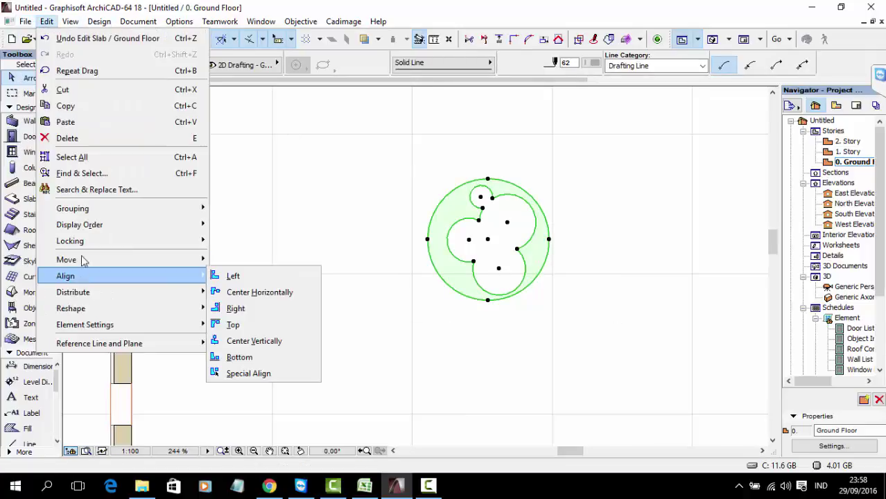
pyautogui.moveTo(83, 216)
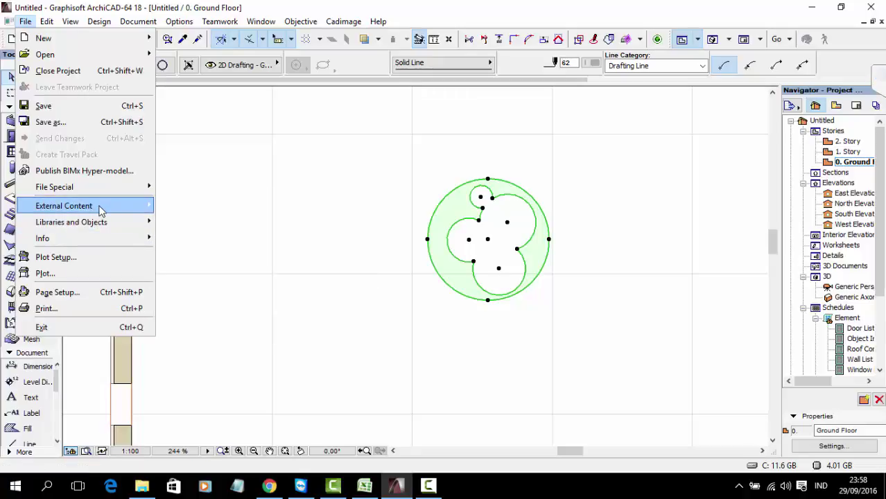
pyautogui.moveTo(136, 210)
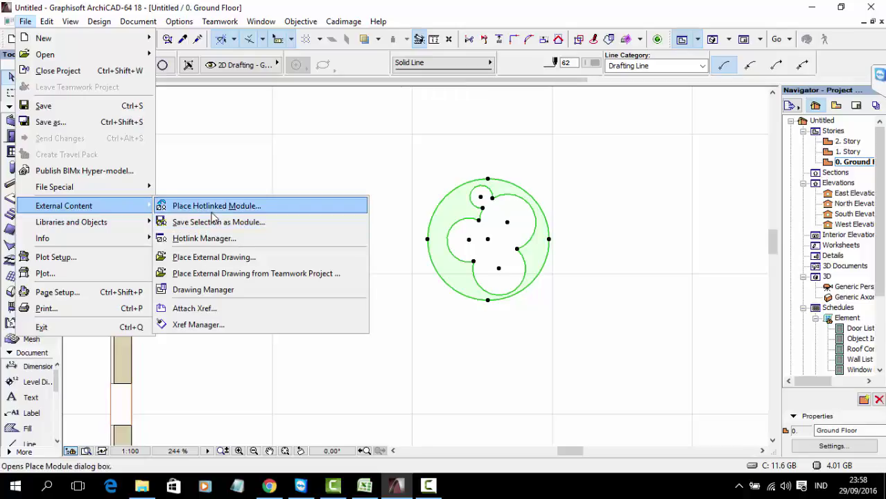
pyautogui.moveTo(115, 185)
pyautogui.moveTo(111, 220)
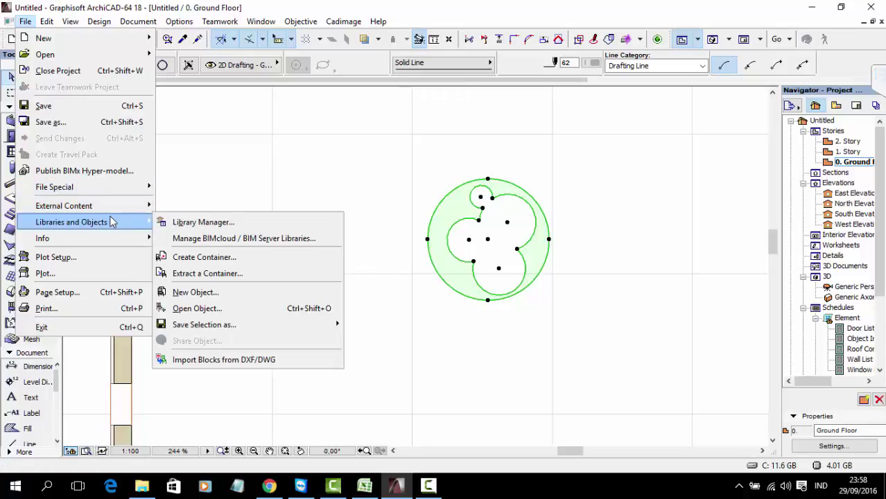
pyautogui.moveTo(173, 324)
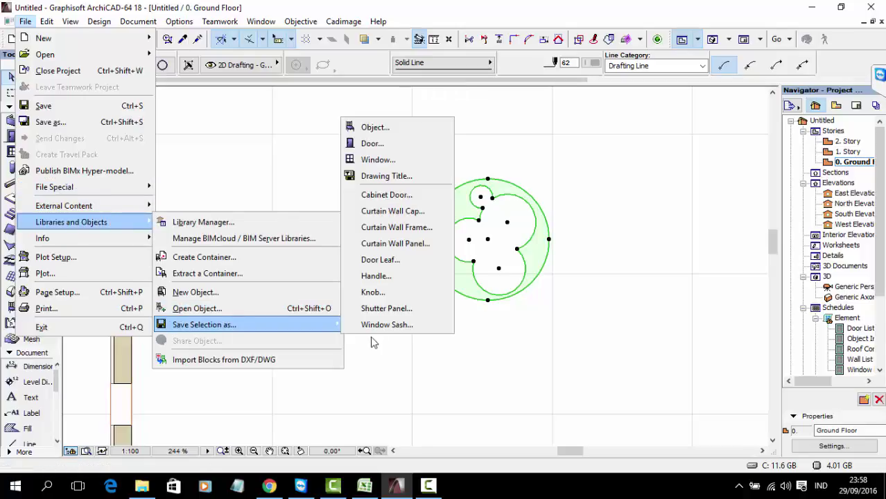
pyautogui.click(385, 160)
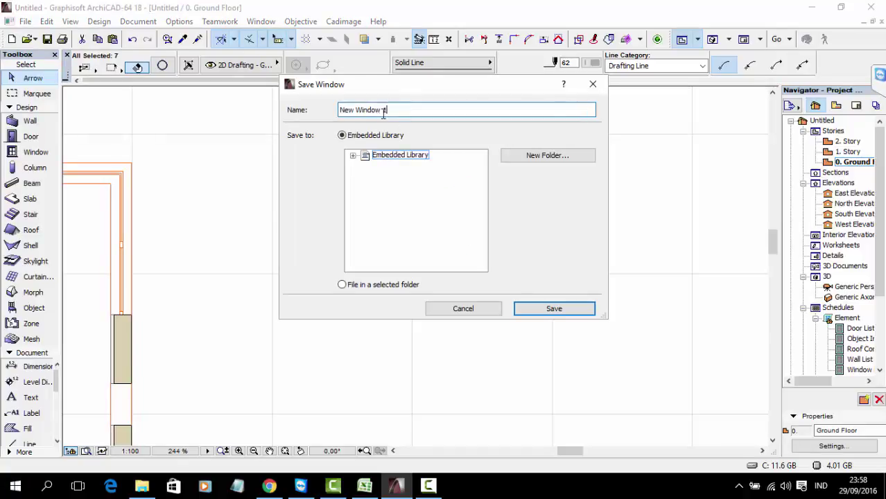
pyautogui.moveTo(401, 113); pyautogui.dragTo(322, 113)
pyautogui.write('wi')
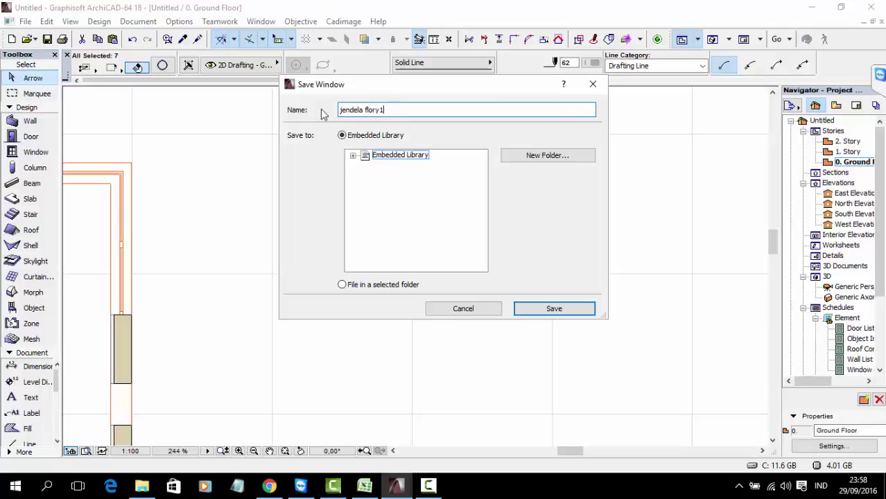
pyautogui.press('Return')
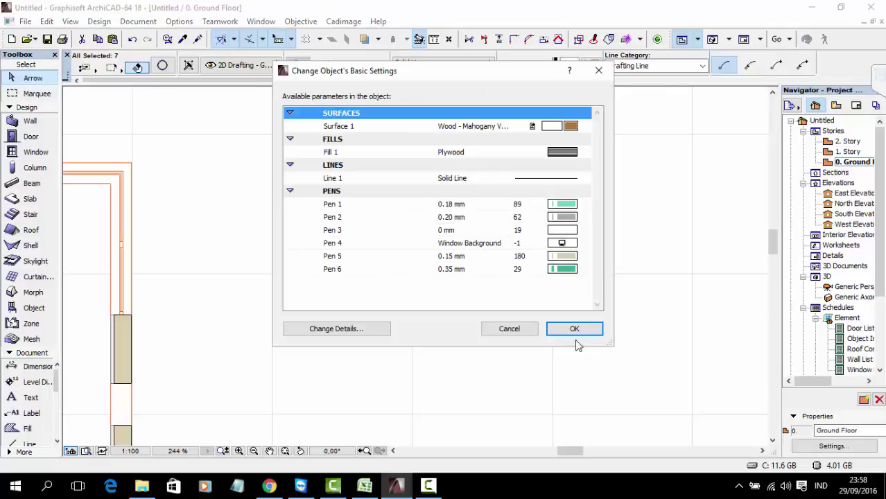
pyautogui.click(575, 328)
# - Draw a straight horizontal wall on the plan to the right of the circular slab
pyautogui.moveTo(397, 305); pyautogui.dragTo(517, 217, button='middle')
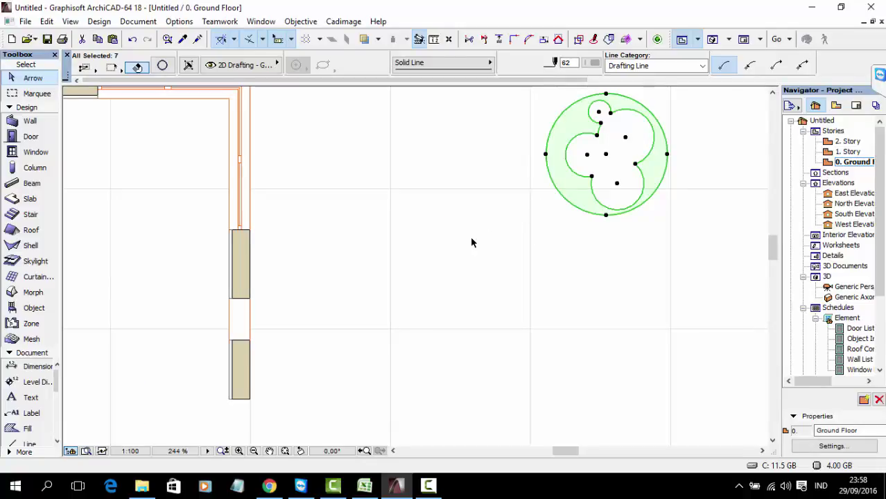
pyautogui.click(471, 239)
pyautogui.scroll(-3, 498, 262)
pyautogui.click(30, 121)
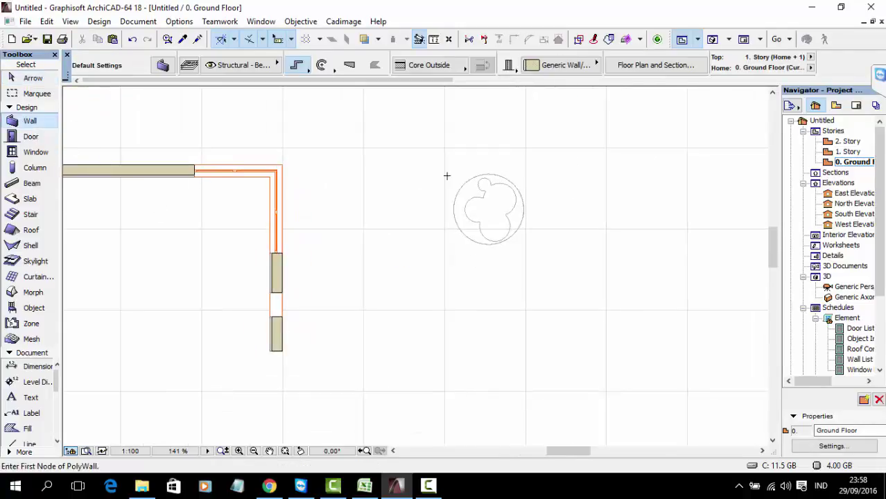
pyautogui.moveTo(447, 174); pyautogui.dragTo(411, 165, button='middle')
pyautogui.click(476, 175)
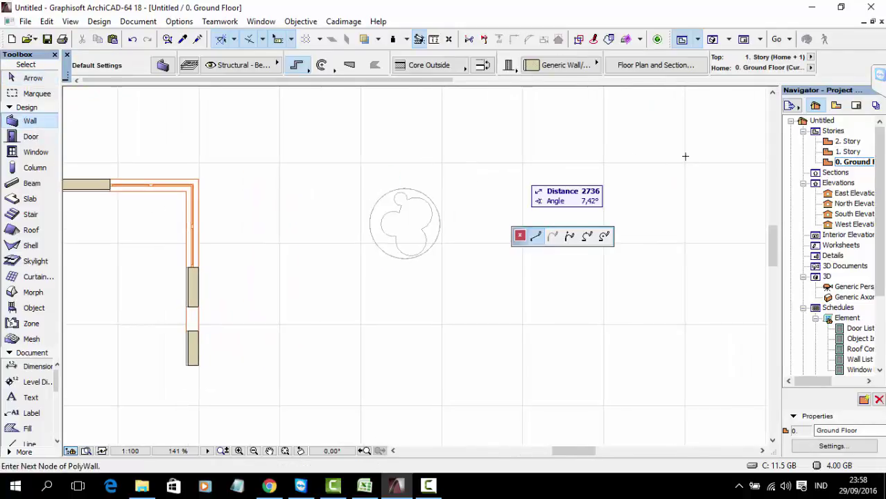
pyautogui.rightClick(734, 173)
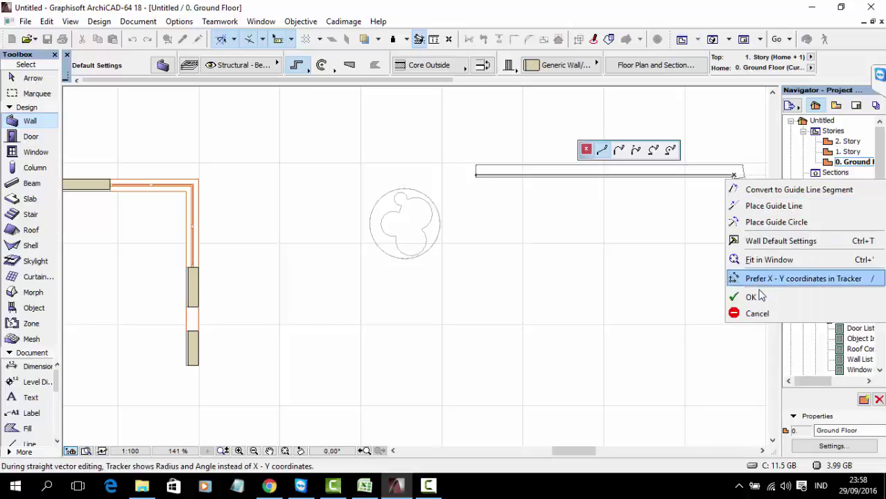
pyautogui.click(750, 295)
pyautogui.click(48, 311)
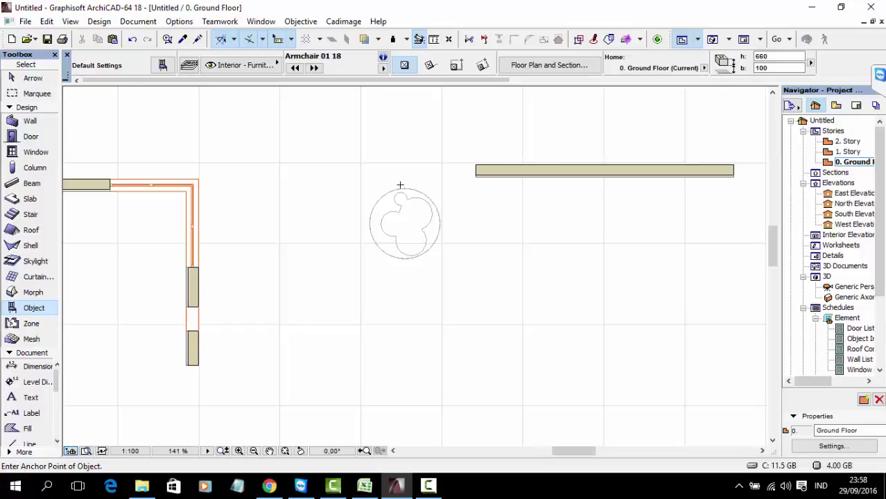
pyautogui.hotkey('ctrl', 't')
pyautogui.press('Escape')
# - Place the jendela flory1 window in the new wall, left of the wall's midpoint
pyautogui.click(36, 152)
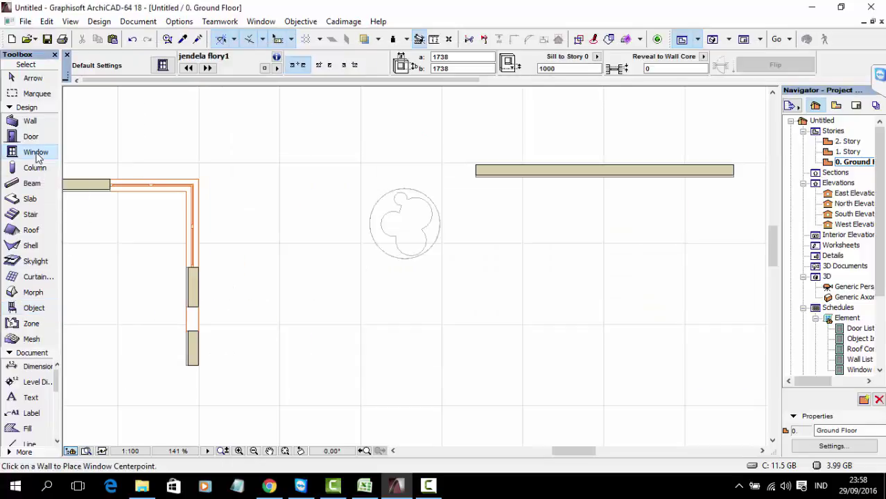
pyautogui.click(572, 167)
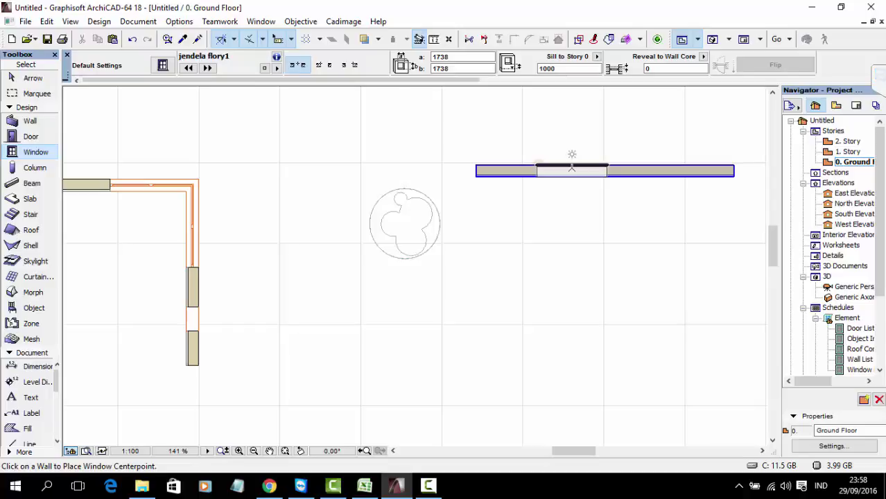
pyautogui.click(574, 170)
pyautogui.click(592, 237)
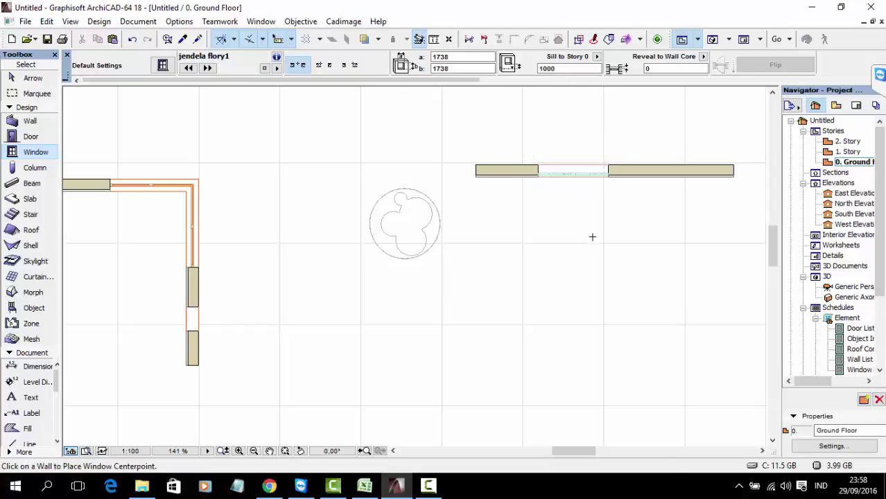
pyautogui.press('Escape')
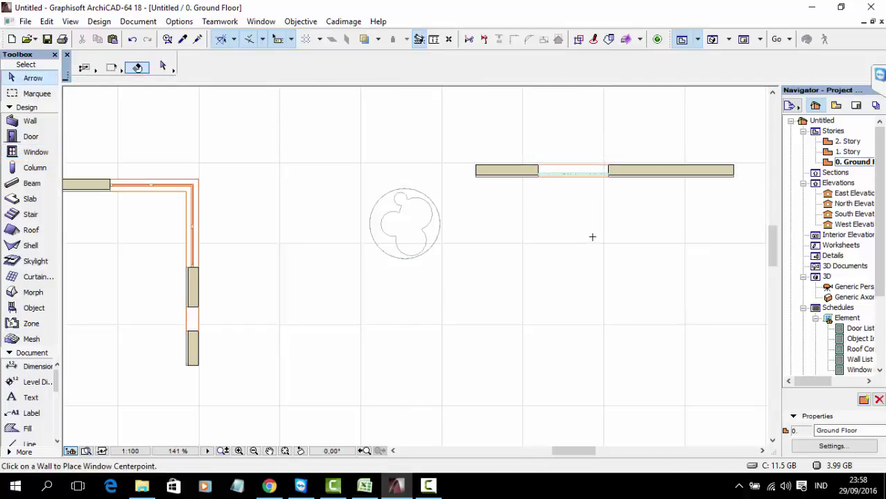
# - Examine how the lobed window fits in its wall opening in 3D, then return to the Ground Floor plan
pyautogui.press('F3')
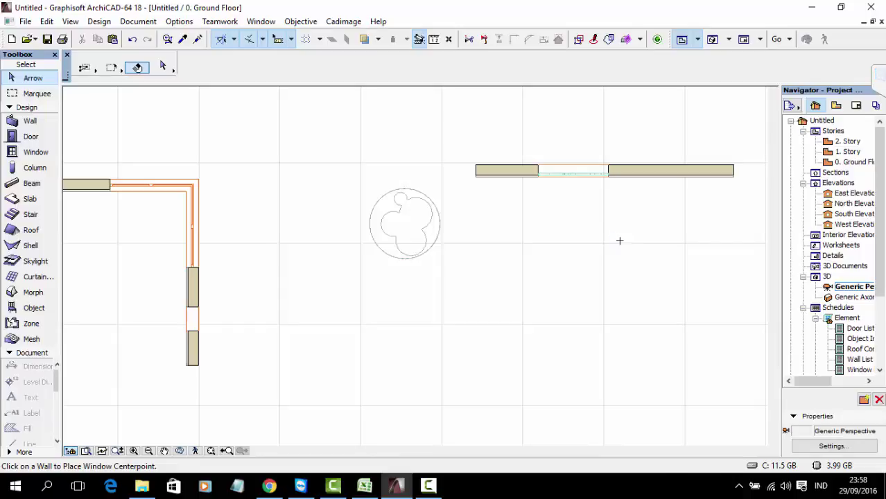
pyautogui.scroll(-3, 594, 271)
pyautogui.scroll(6, 599, 283)
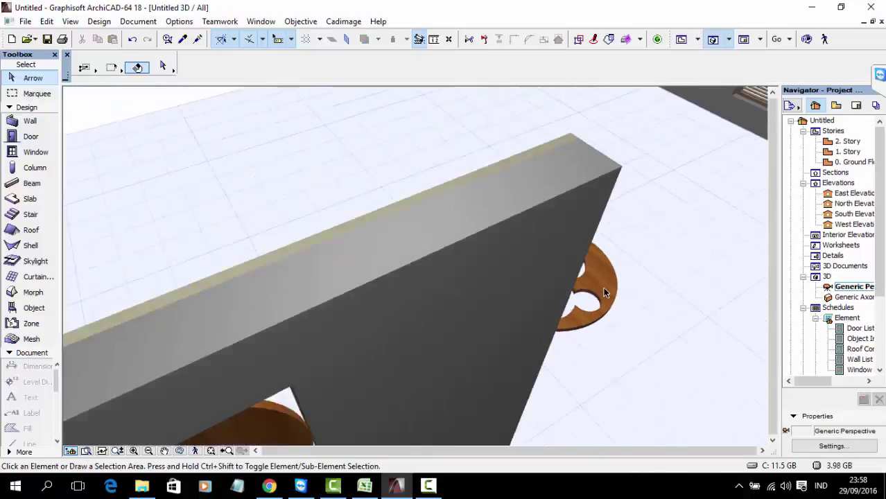
pyautogui.keyDown('shift'); pyautogui.moveTo(603, 287); pyautogui.dragTo(562, 226, button='middle'); pyautogui.keyUp('shift')
pyautogui.scroll(5, 619, 214)
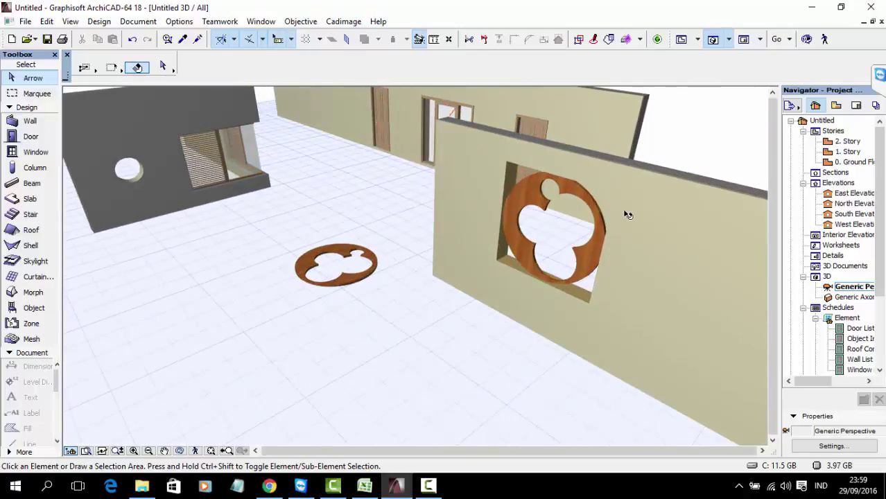
pyautogui.scroll(6, 628, 215)
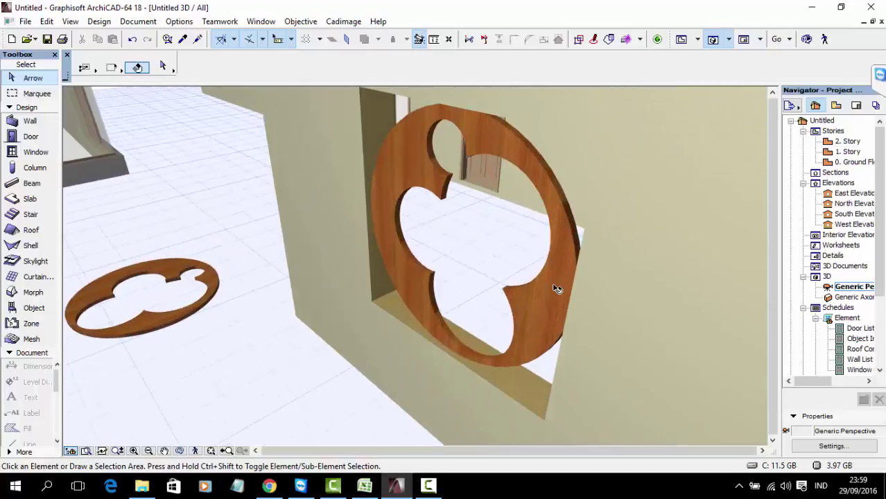
pyautogui.keyDown('shift'); pyautogui.moveTo(556, 288); pyautogui.dragTo(487, 109, button='middle'); pyautogui.keyUp('shift')
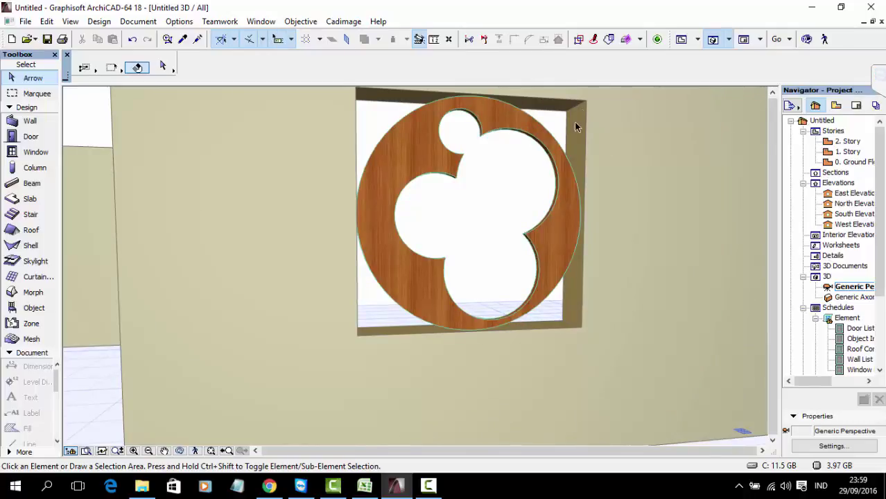
pyautogui.scroll(5, 457, 146)
pyautogui.keyDown('shift'); pyautogui.moveTo(469, 148); pyautogui.dragTo(585, 145, button='middle'); pyautogui.keyUp('shift')
pyautogui.keyDown('shift'); pyautogui.moveTo(653, 193); pyautogui.dragTo(605, 196, button='middle'); pyautogui.keyUp('shift')
pyautogui.scroll(-3, 581, 194)
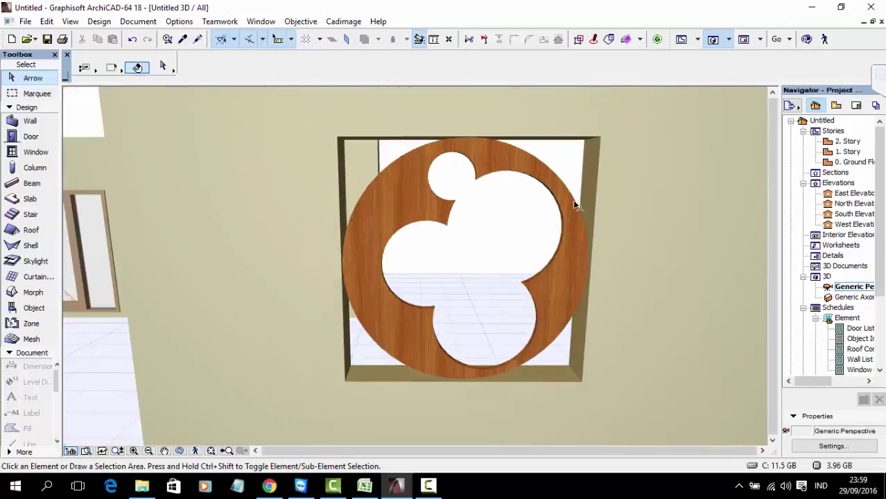
pyautogui.keyDown('shift'); pyautogui.moveTo(571, 259); pyautogui.dragTo(603, 243, button='middle'); pyautogui.keyUp('shift')
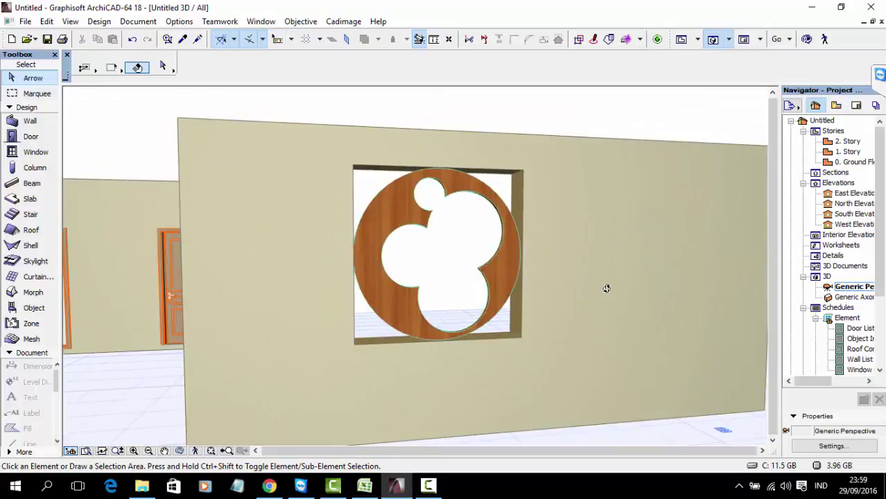
pyautogui.moveTo(607, 291)
pyautogui.press('F2')
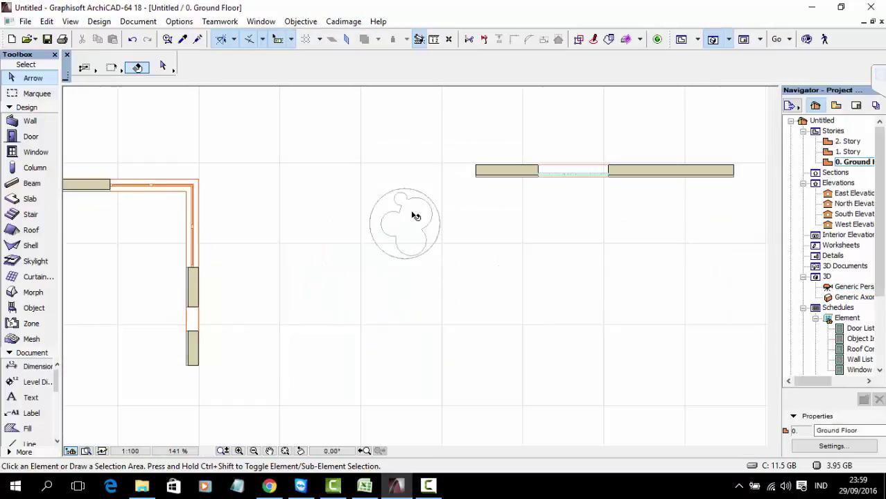
pyautogui.scroll(3, 415, 216)
pyautogui.click(51, 199)
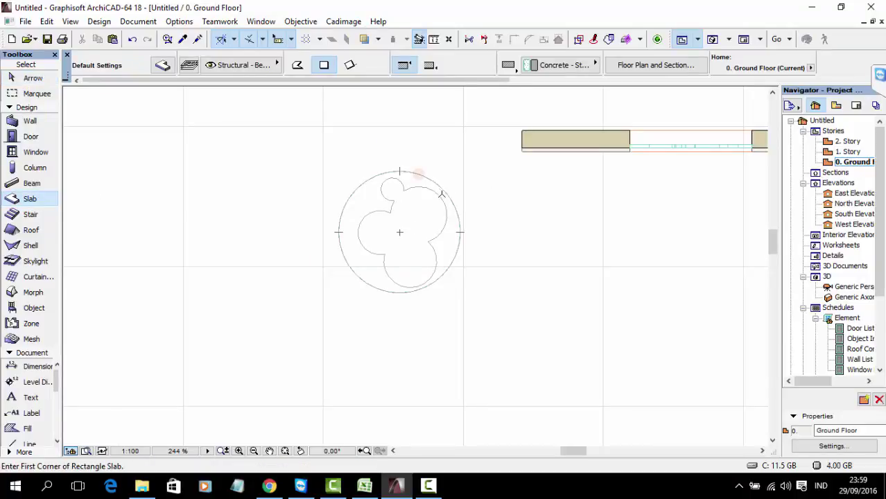
pyautogui.press('Escape')
pyautogui.click(373, 200)
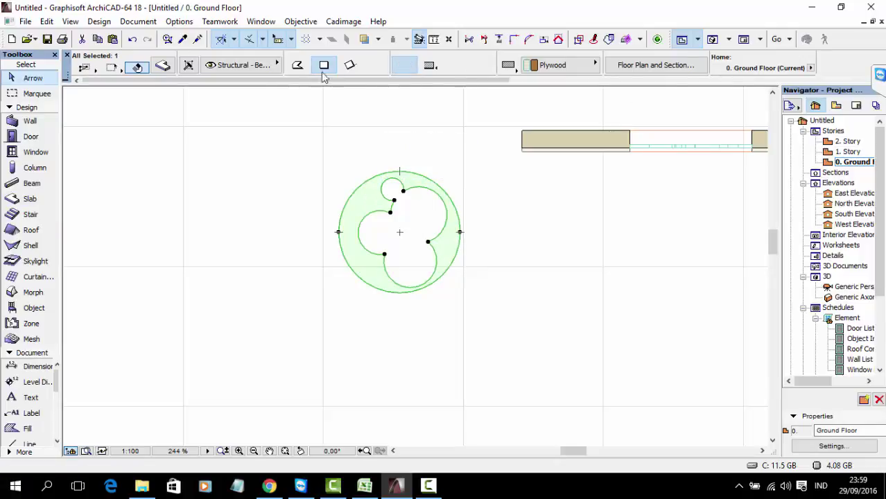
# - Place a copy of the lobed panel's outer circle horizontally beside it, in the empty area to its left
pyautogui.click(342, 219)
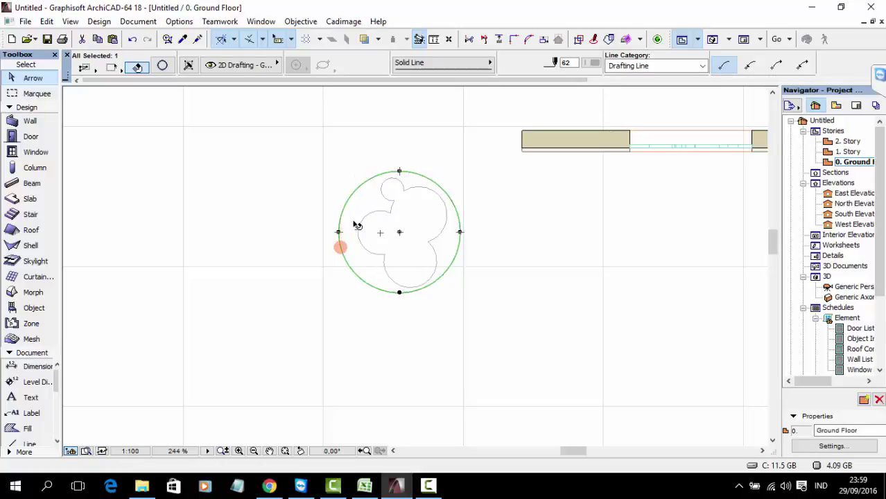
pyautogui.hotkey('ctrl', 'shift', 'd')
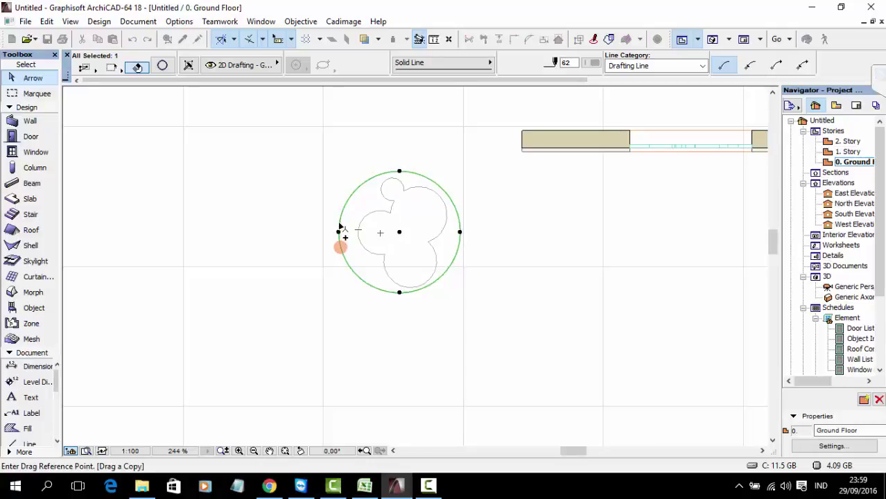
pyautogui.click(339, 232)
pyautogui.click(181, 232)
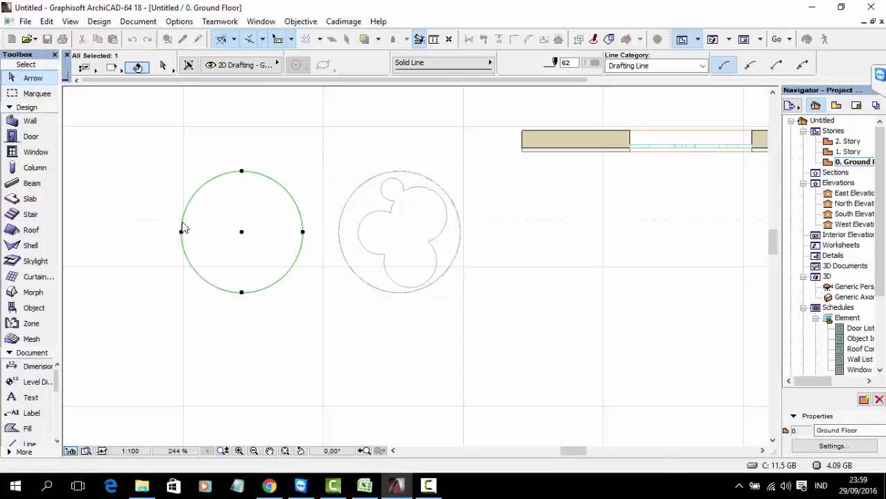
pyautogui.click(262, 236)
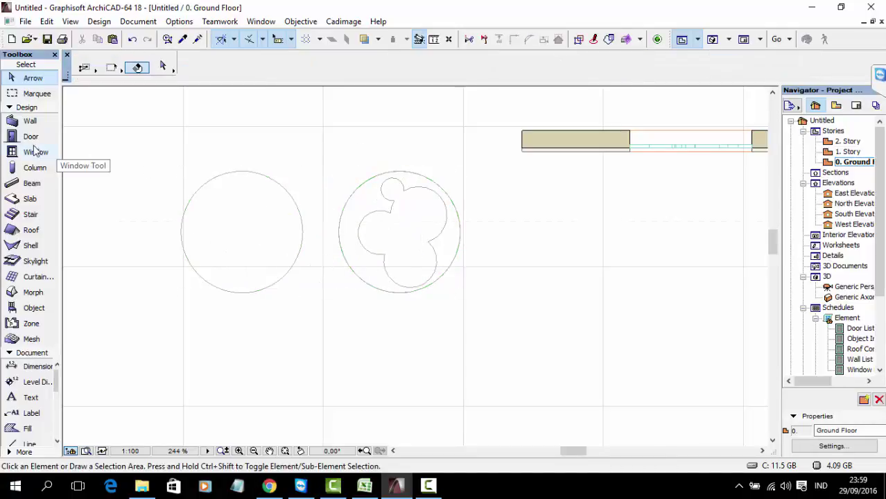
# - Create a slab with the Plywood building material that fills the copied circle
pyautogui.click(30, 199)
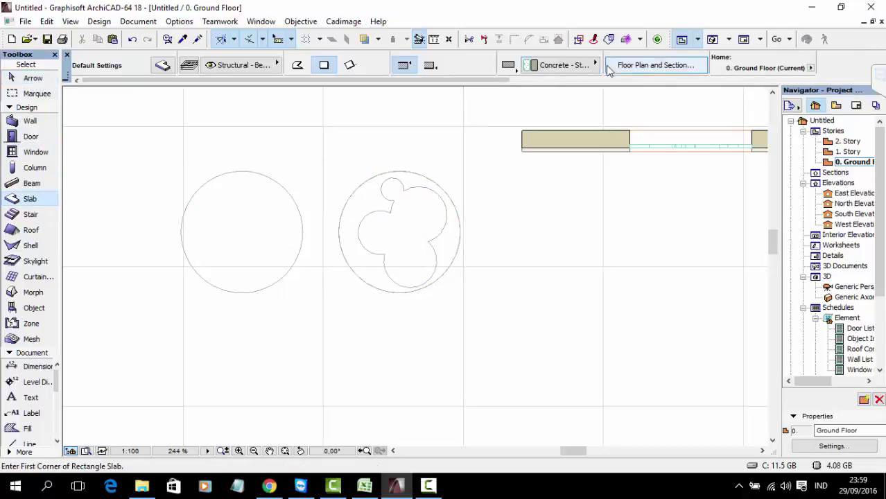
pyautogui.click(561, 64)
pyautogui.click(794, 150)
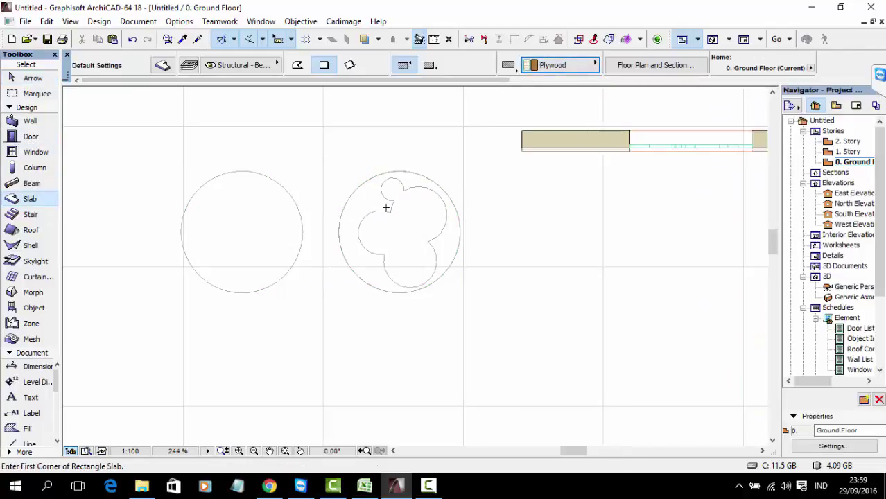
pyautogui.click(278, 216)
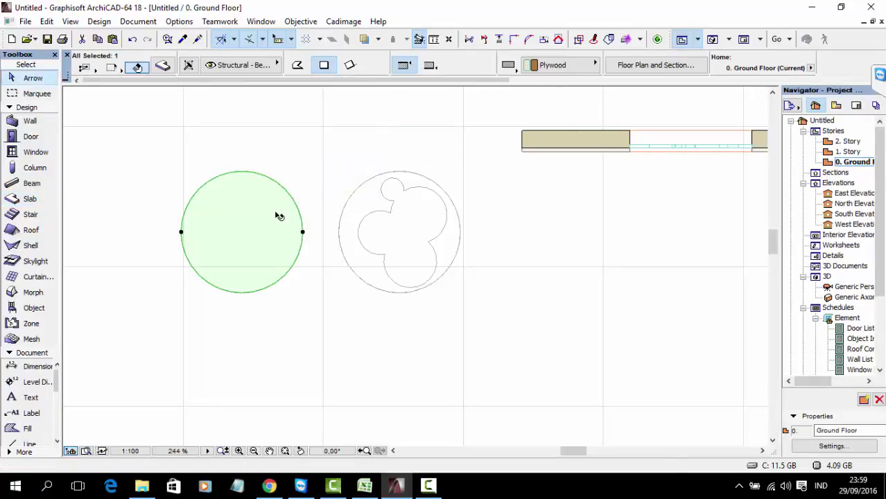
# - Try WINDOWHOLE as the element ID of the plain circular slab, leaving its settings without applying them
pyautogui.doubleClick(280, 217)
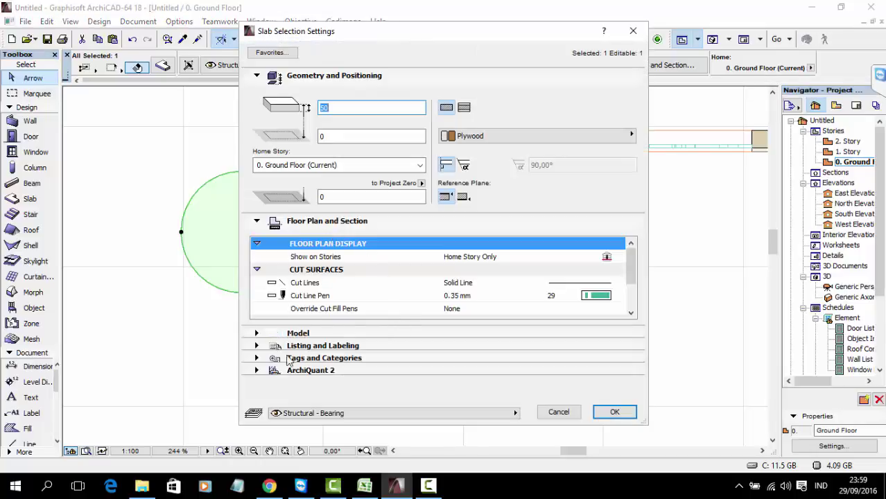
pyautogui.click(309, 345)
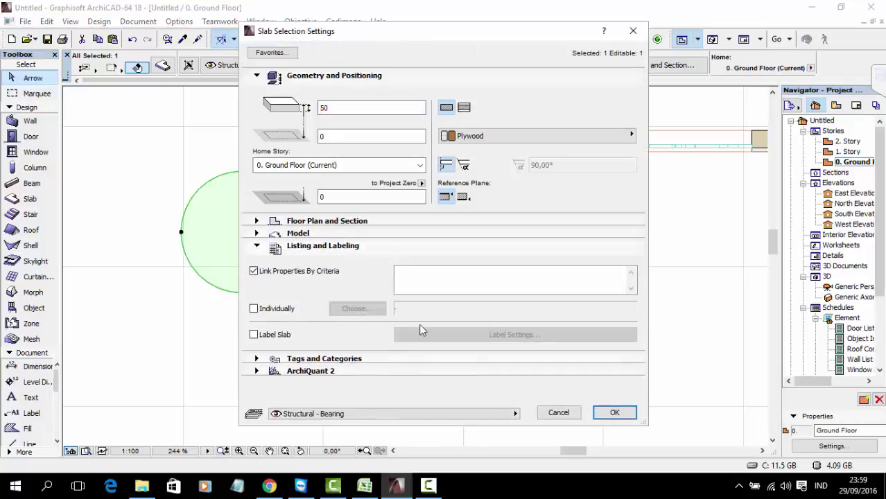
pyautogui.click(307, 359)
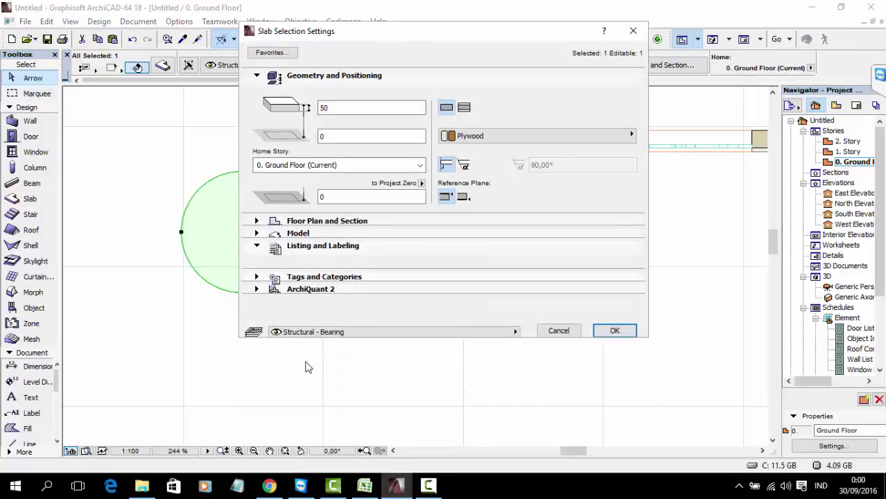
pyautogui.click(391, 276)
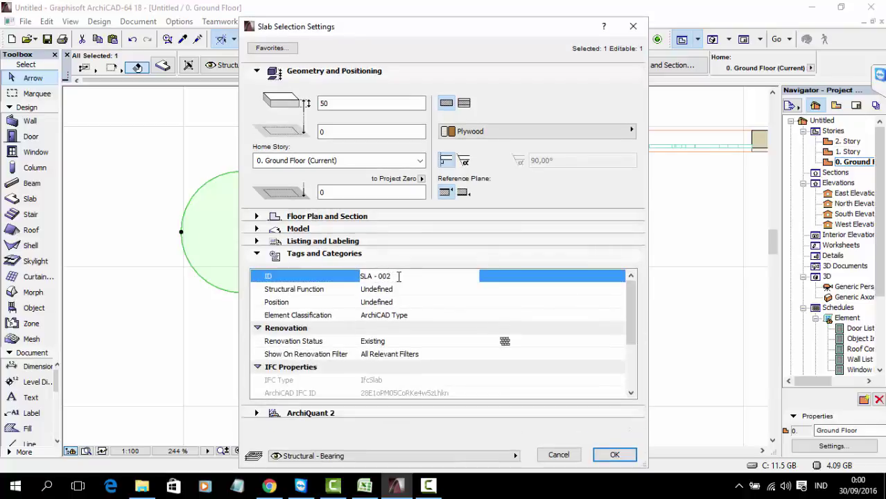
pyautogui.moveTo(398, 276); pyautogui.dragTo(321, 260)
pyautogui.write('WO')
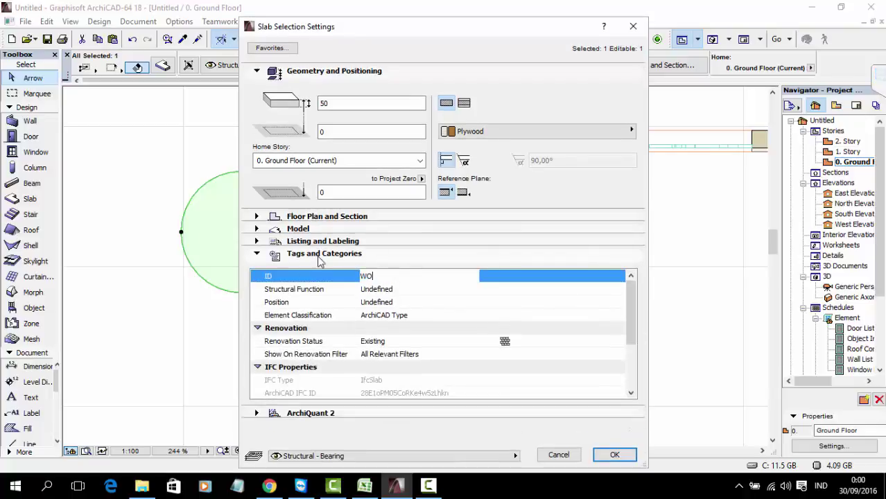
pyautogui.write('NDOWHOLE')
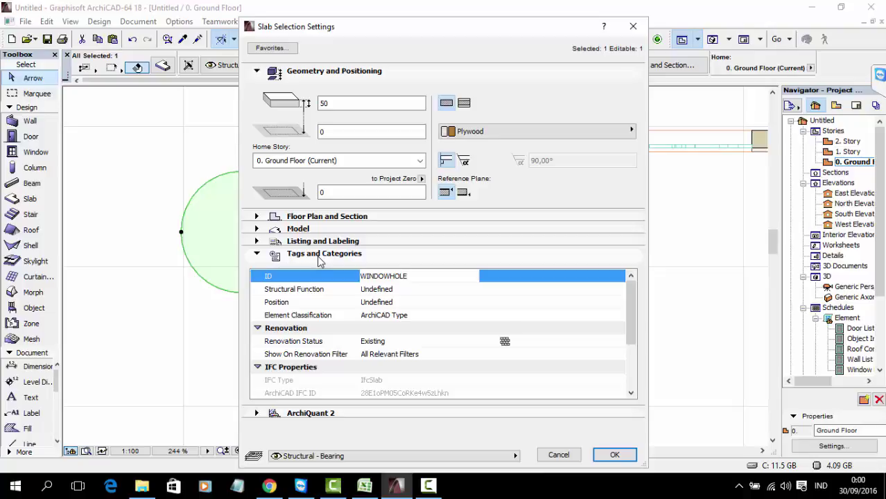
pyautogui.moveTo(406, 274); pyautogui.dragTo(367, 275)
pyautogui.moveTo(520, 28); pyautogui.dragTo(531, 81)
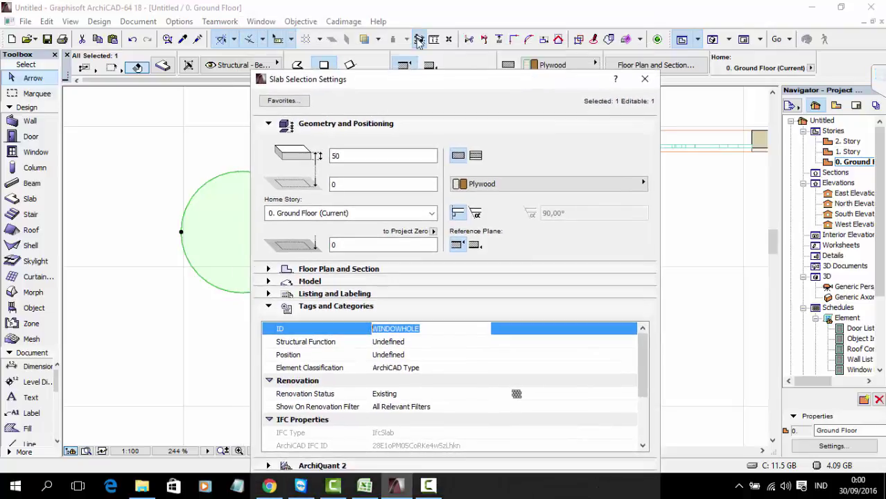
pyautogui.click(644, 79)
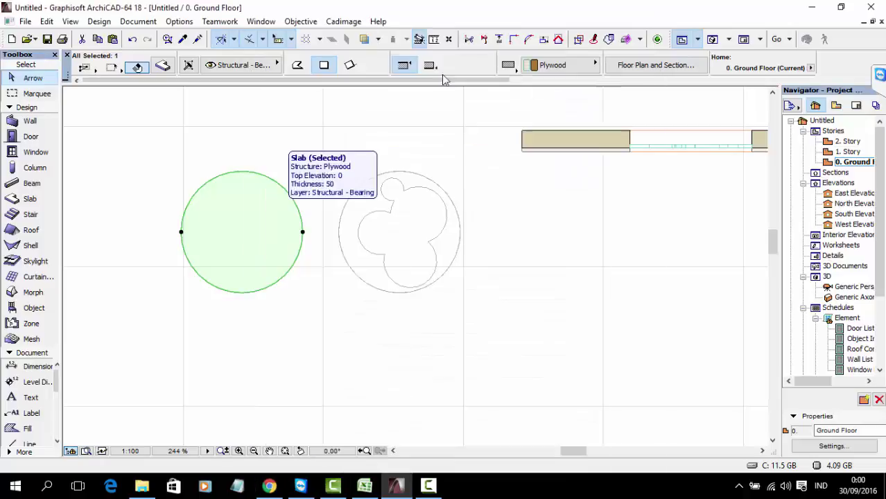
# - Open the GDL Reference Guide in Adobe Reader and search it for WINDOWHOLE
pyautogui.click(343, 21)
pyautogui.moveTo(378, 21)
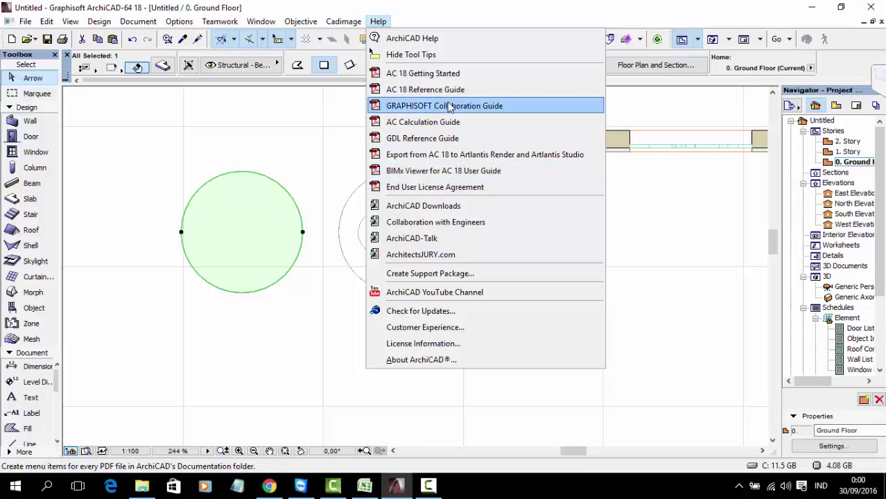
pyautogui.click(447, 139)
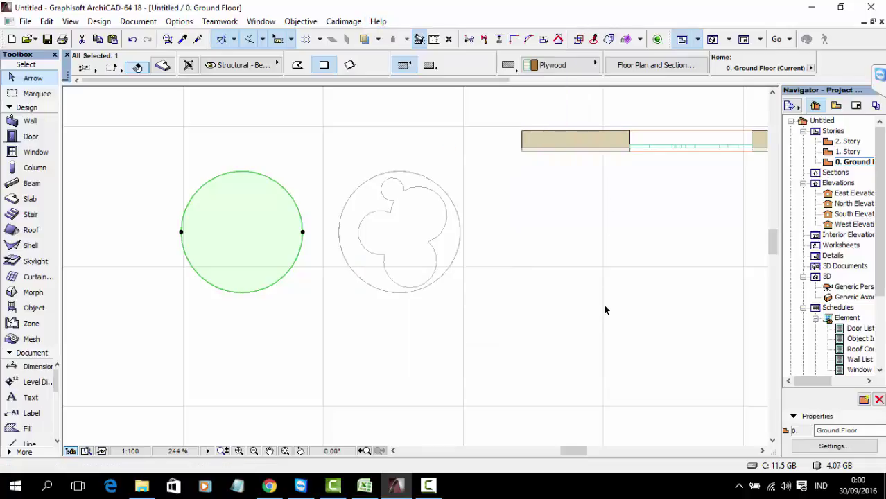
pyautogui.moveTo(426, 490)
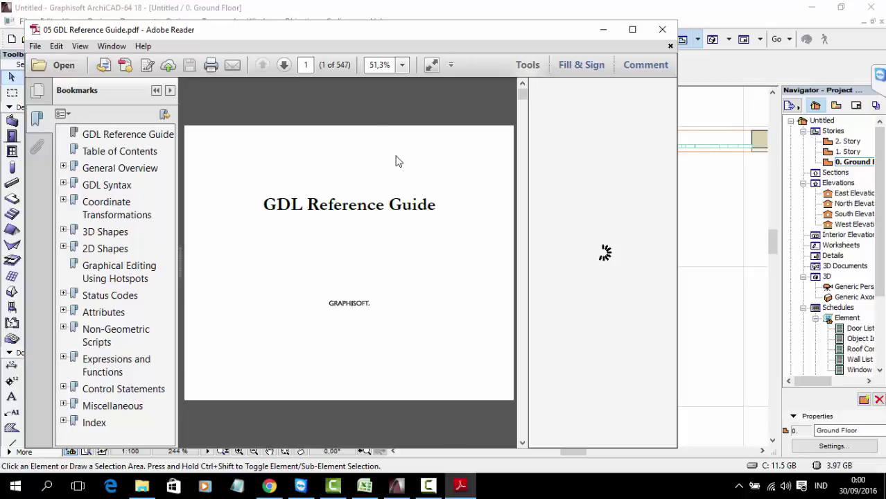
pyautogui.hotkey('ctrl', 'f')
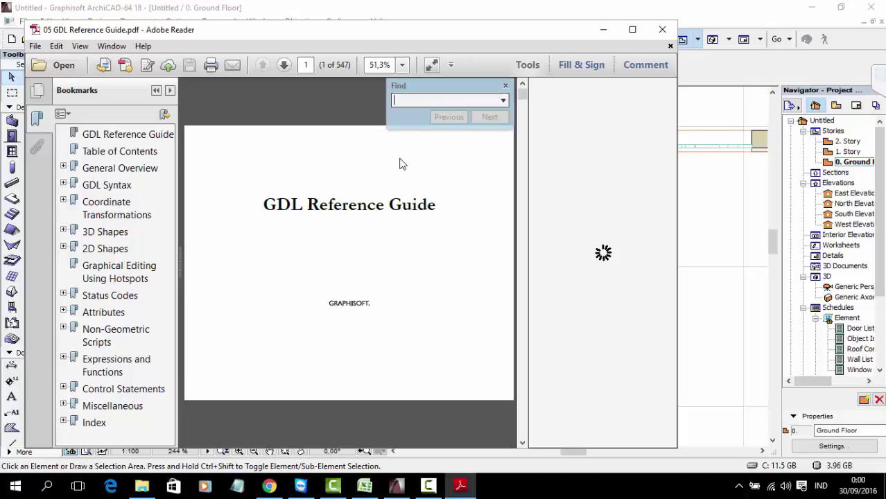
pyautogui.write('WINDOWHOLE')
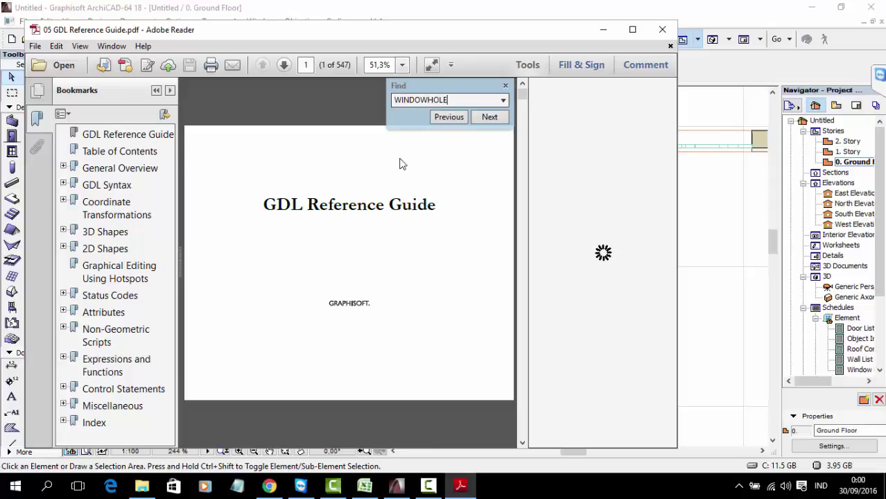
pyautogui.press('Return')
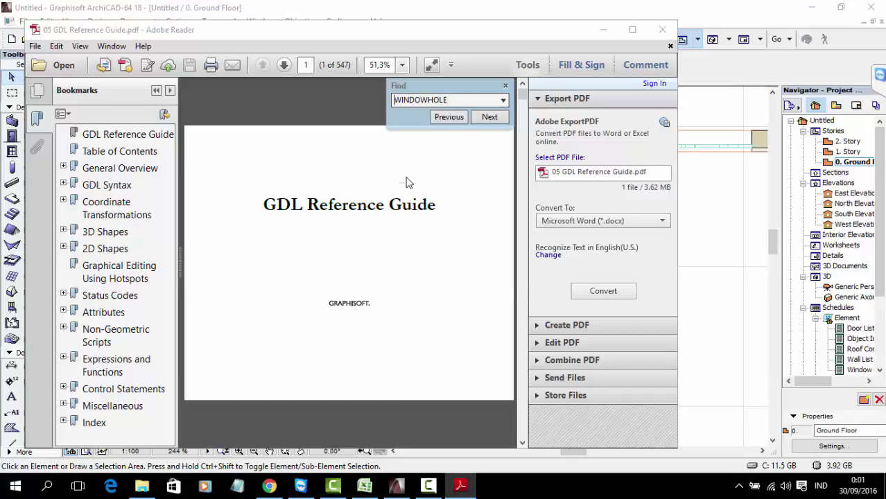
pyautogui.click(503, 267)
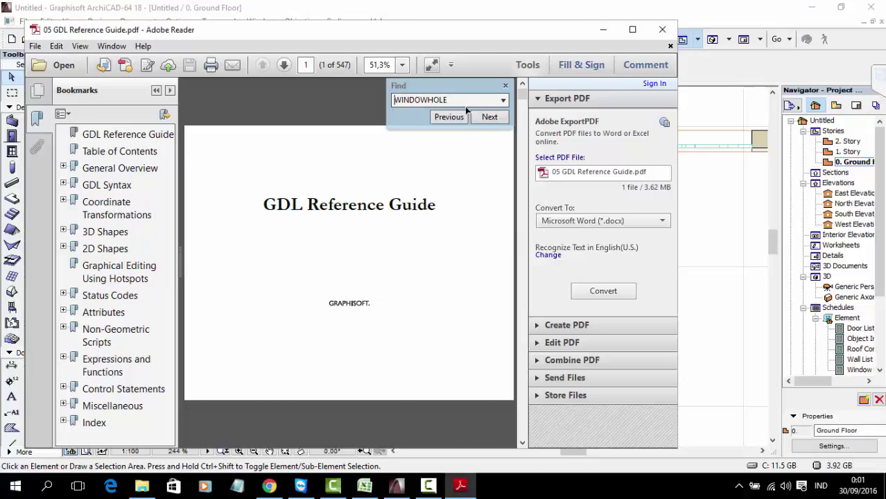
pyautogui.moveTo(462, 102); pyautogui.dragTo(385, 105)
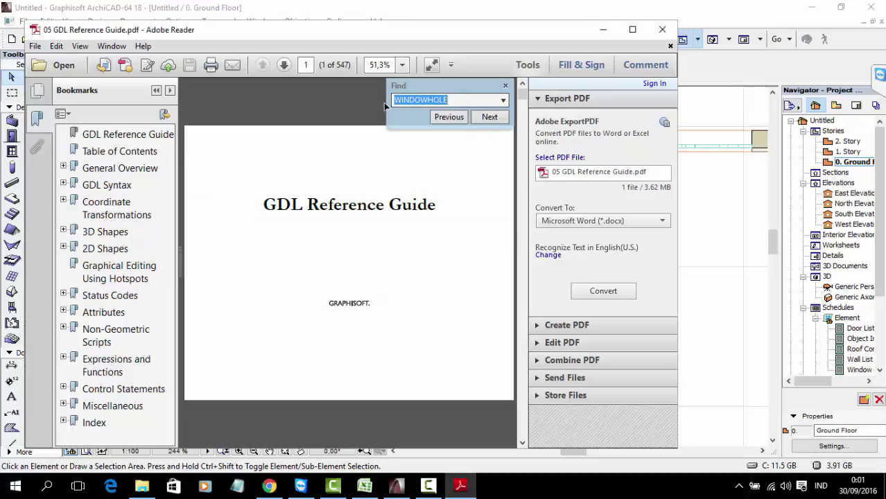
pyautogui.write('HOLE')
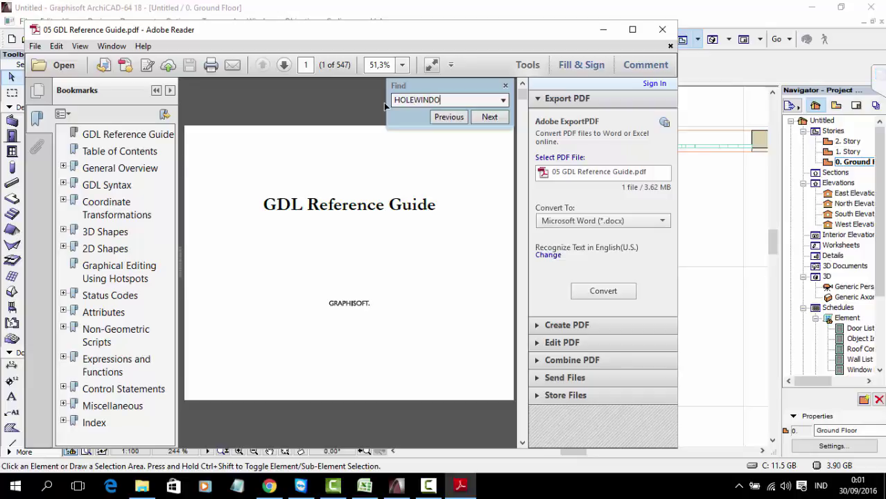
pyautogui.press('BackSpace')
pyautogui.press('BackSpace')
pyautogui.press('BackSpace')
pyautogui.press('BackSpace')
pyautogui.press('BackSpace')
pyautogui.press('BackSpace')
pyautogui.press('BackSpace')
pyautogui.press('BackSpace')
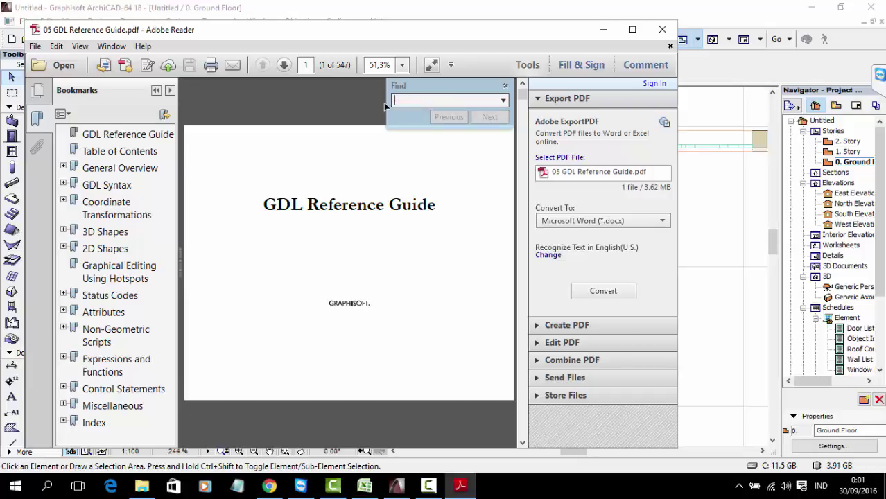
# - Search the GDL Reference Guide for WALLHOLE and return to the ArchiCAD floor plan
pyautogui.write('WAL')
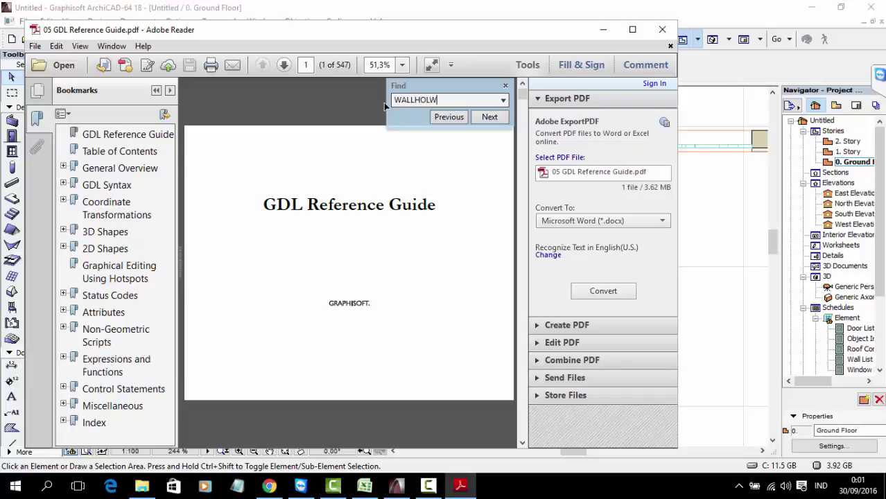
pyautogui.write('LHOLE')
pyautogui.press('Return')
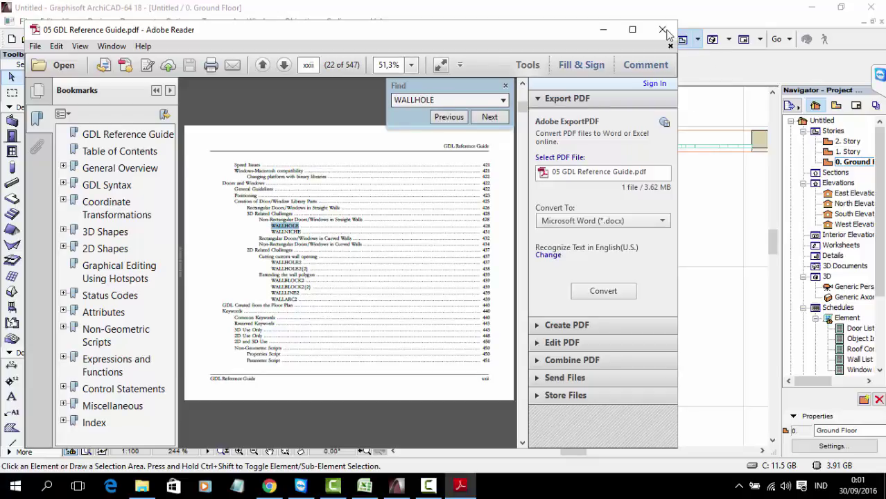
pyautogui.click(604, 33)
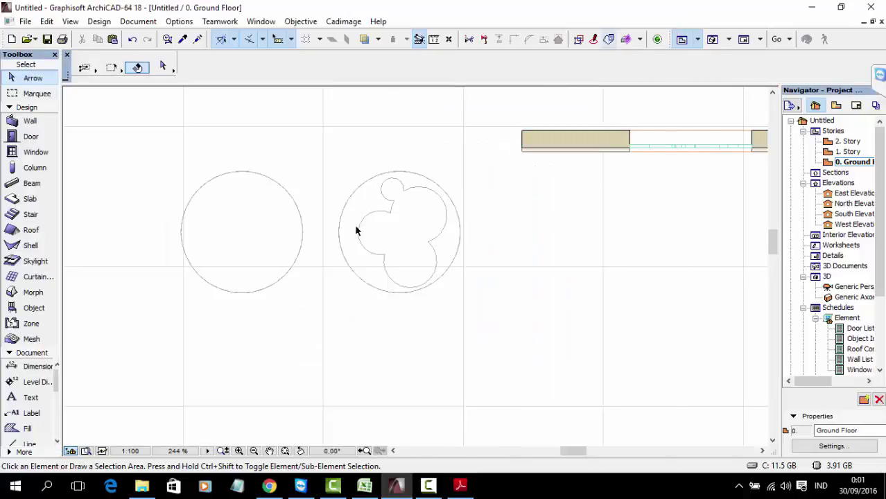
# - Set the element ID of the plain circular slab to WALLHOLE
pyautogui.click(275, 223)
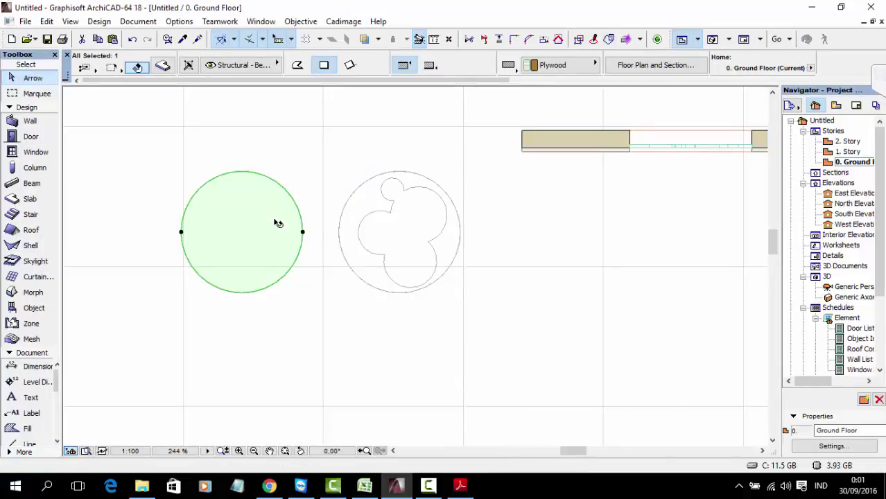
pyautogui.doubleClick(276, 222)
pyautogui.click(445, 331)
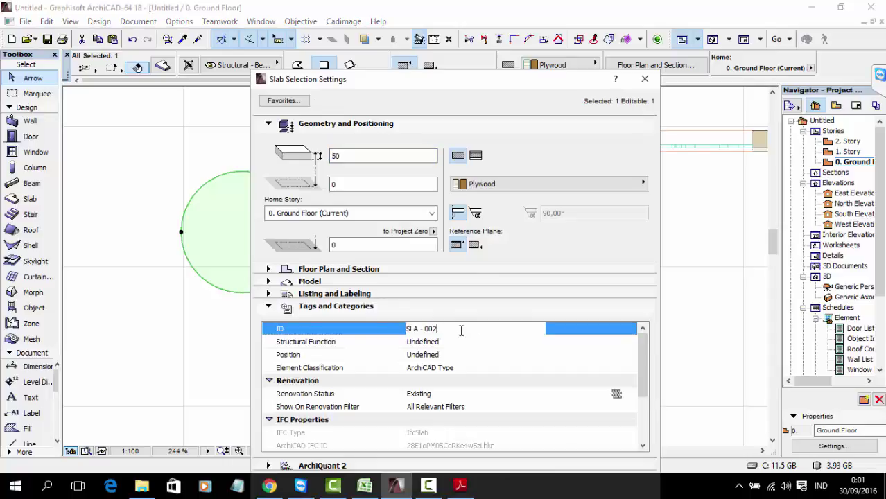
pyautogui.write('WALLHOLE')
pyautogui.moveTo(528, 83); pyautogui.dragTo(514, 32)
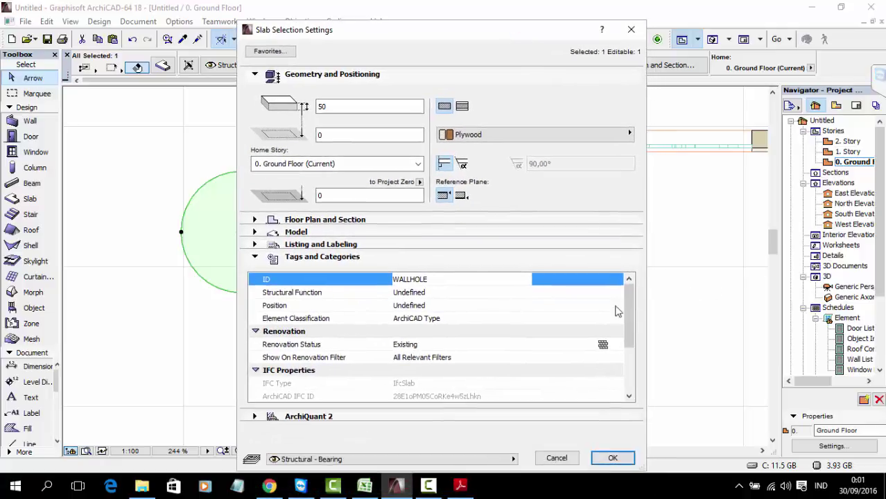
pyautogui.click(613, 459)
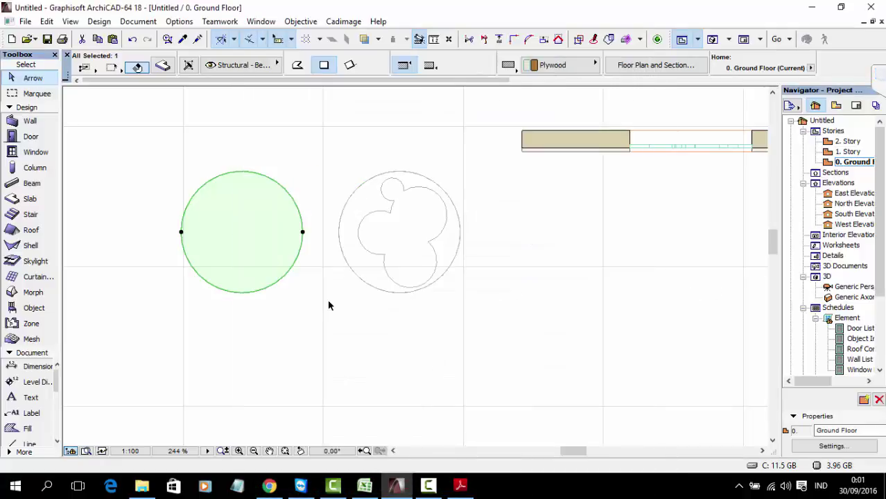
# - Move the plain circular WALLHOLE slab onto the lobed plywood panel so that their circular outlines coincide
pyautogui.hotkey('ctrl', 'd')
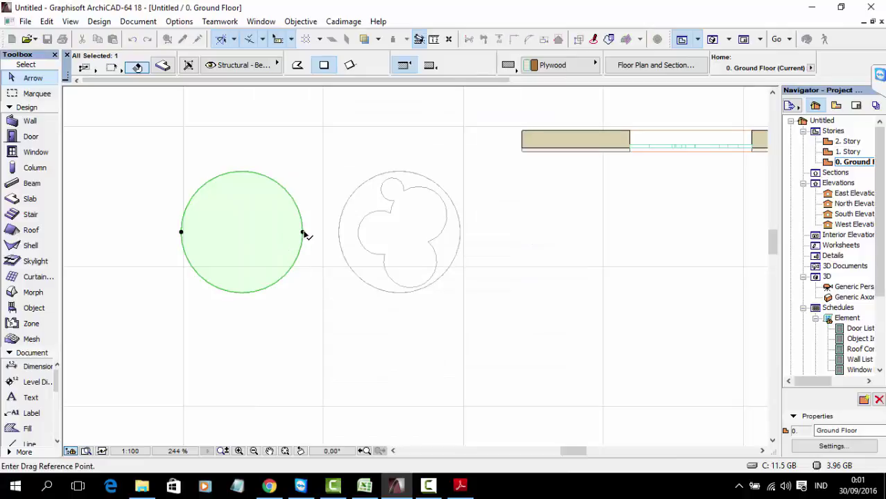
pyautogui.click(303, 232)
pyautogui.click(458, 233)
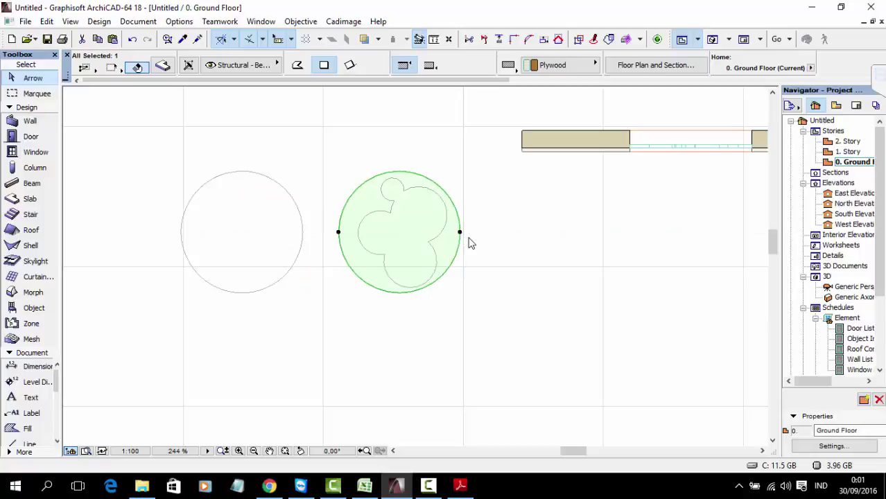
pyautogui.press('Escape')
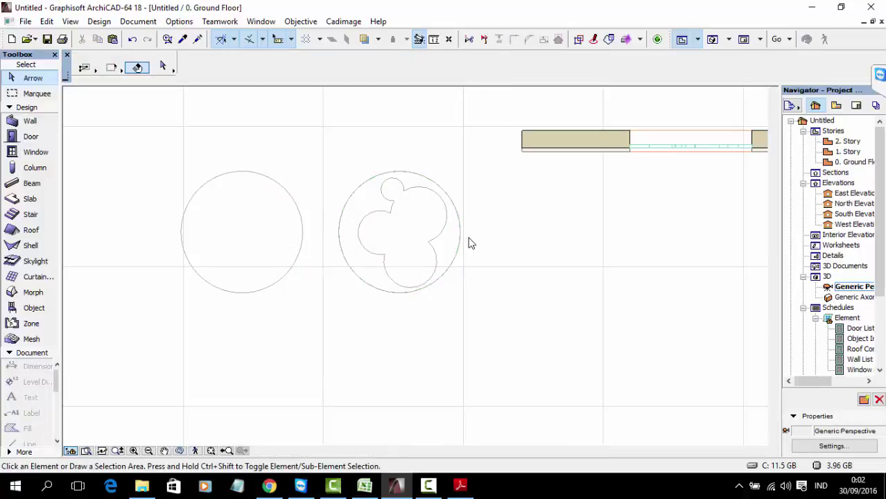
# - Examine in 3D how the WALLHOLE slab and the lobed panel overlap, and return to the ground floor plan
pyautogui.press('F3')
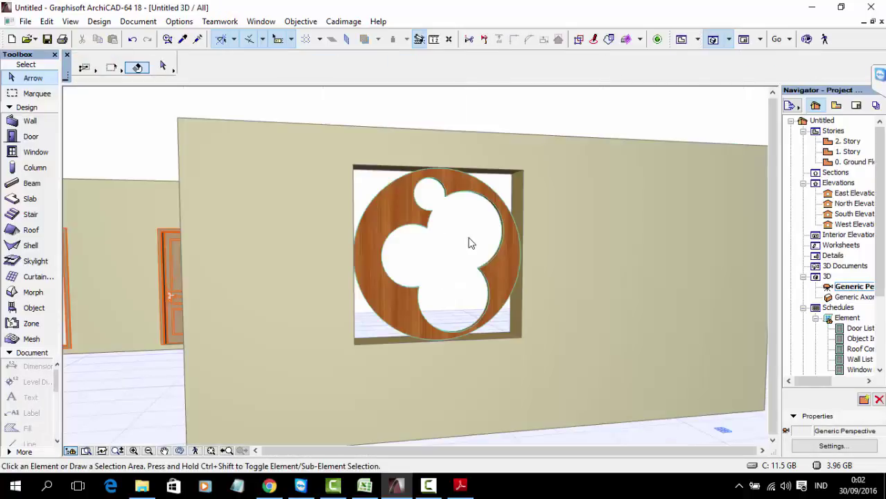
pyautogui.scroll(2, 469, 246)
pyautogui.keyDown('shift'); pyautogui.moveTo(466, 249); pyautogui.dragTo(293, 282, button='middle'); pyautogui.keyUp('shift')
pyautogui.scroll(2, 291, 287)
pyautogui.scroll(3, 291, 287)
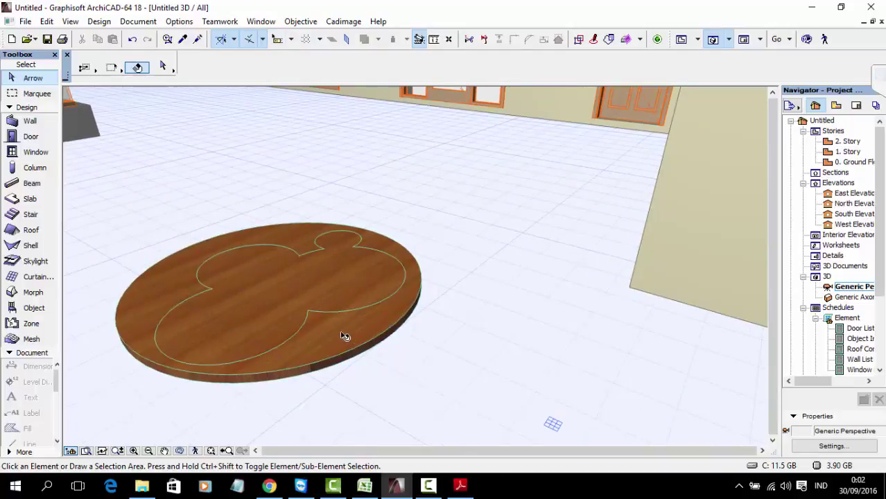
pyautogui.click(275, 311)
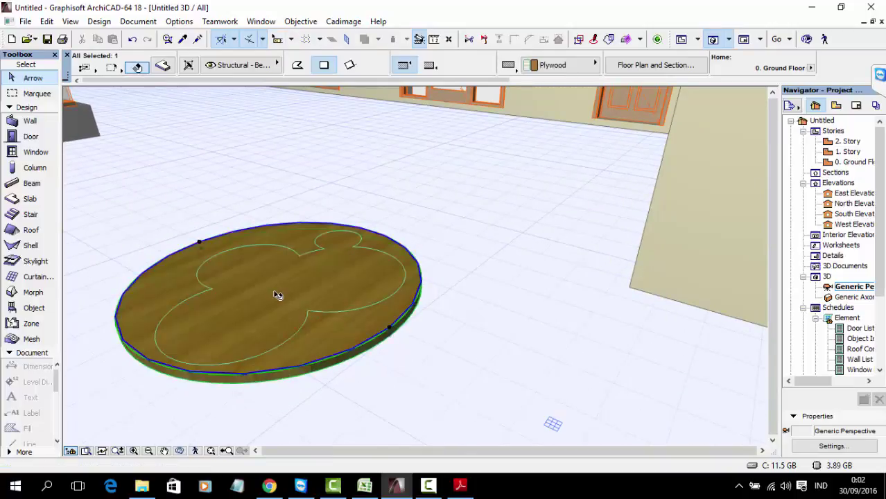
pyautogui.click(308, 257)
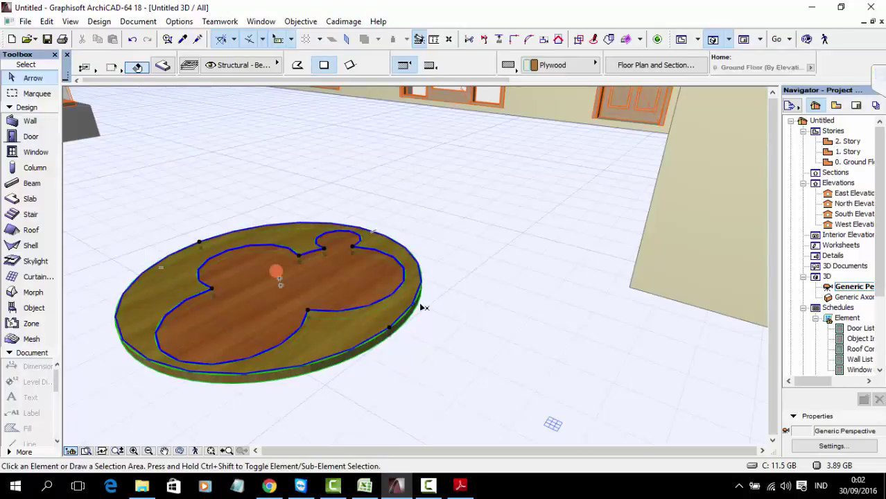
pyautogui.press('Escape')
pyautogui.press('F2')
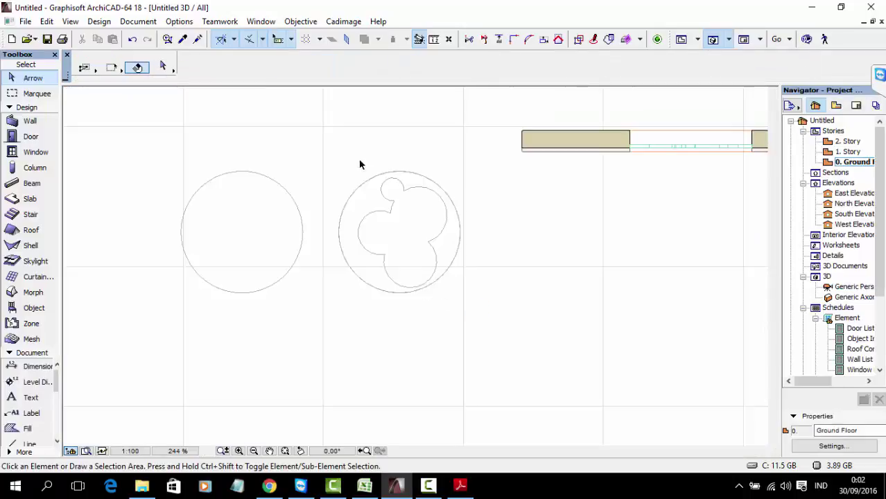
# - Place a copy of the WALLHOLE slab back over the empty circle beside the lobed panel
pyautogui.click(393, 201)
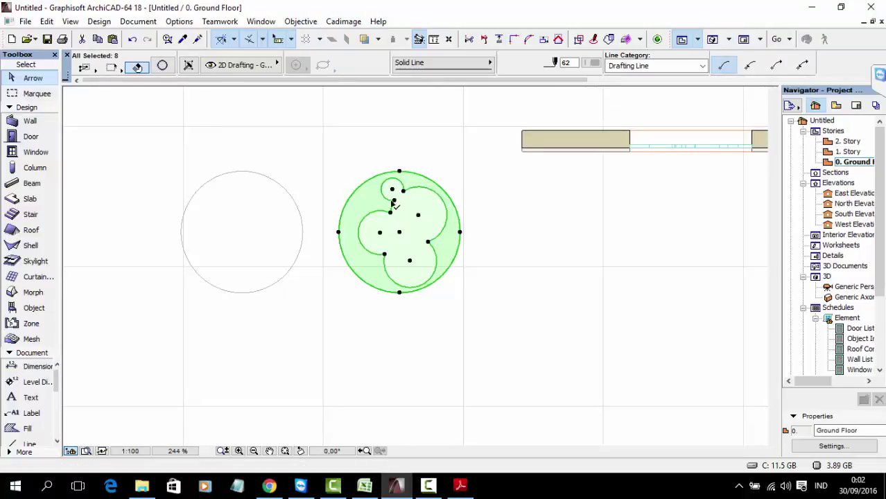
pyautogui.click(371, 204)
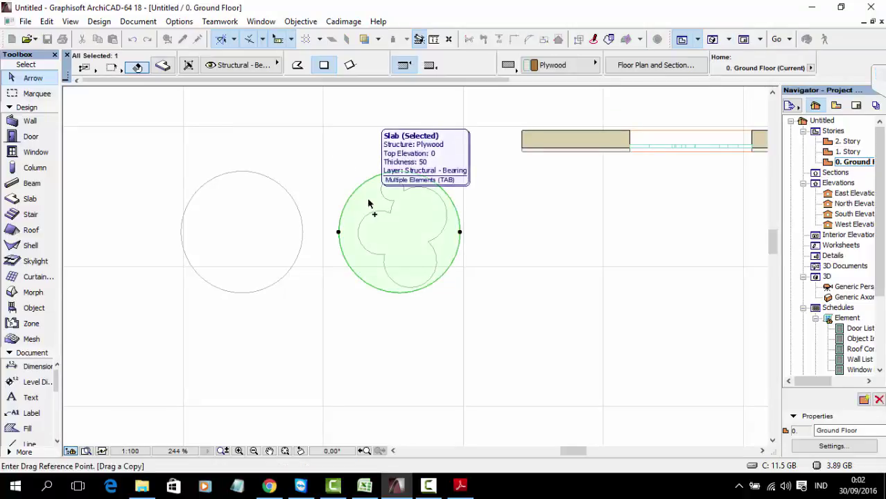
pyautogui.click(368, 201)
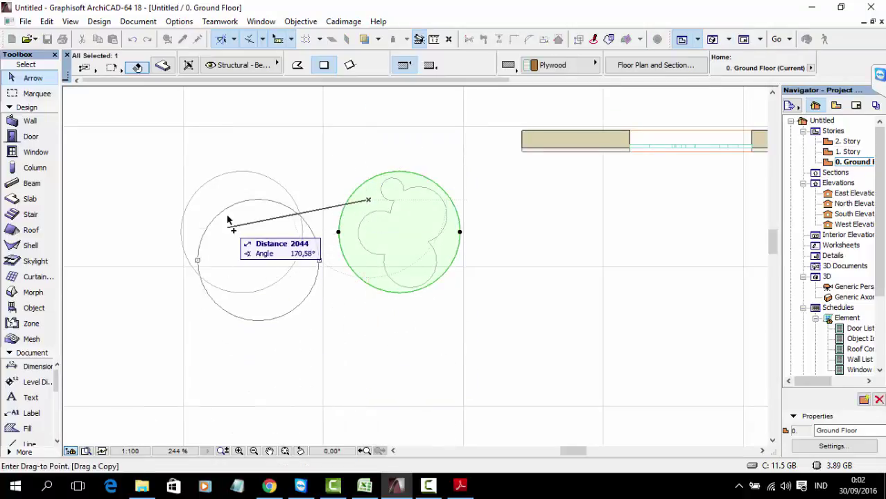
pyautogui.click(211, 201)
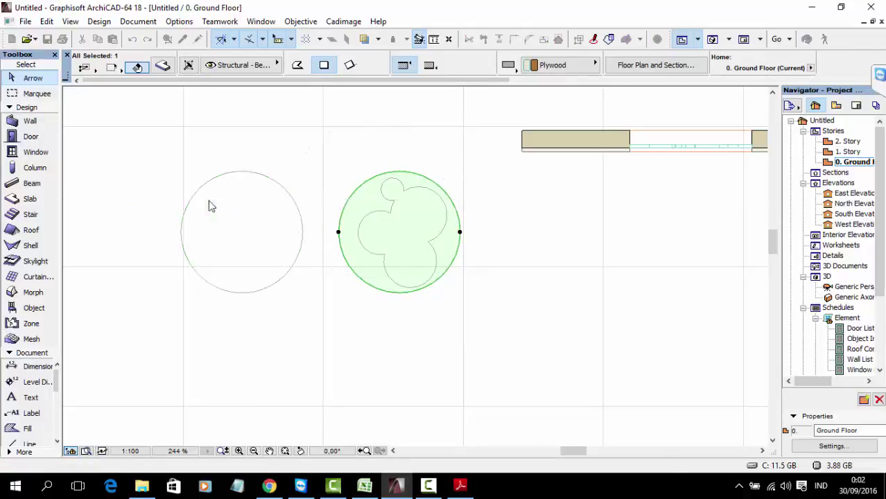
pyautogui.click(396, 202)
pyautogui.click(405, 241)
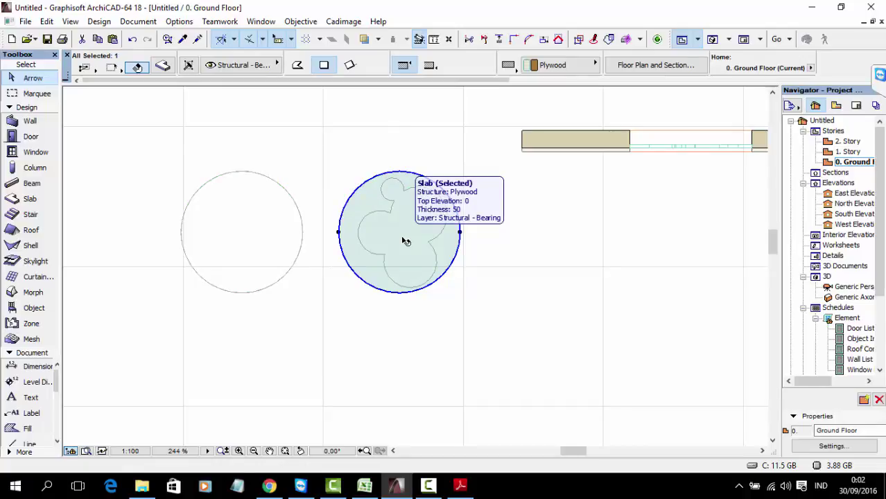
pyautogui.press('Escape')
pyautogui.click(368, 219)
pyautogui.press('Escape')
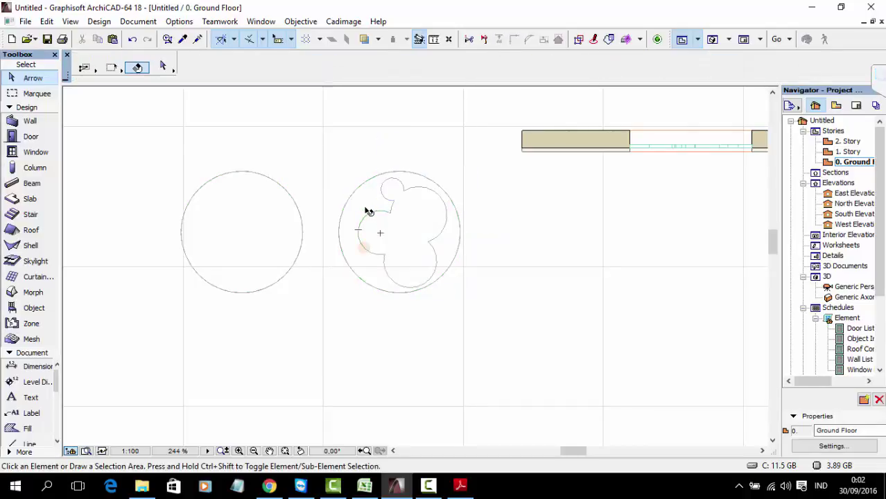
pyautogui.click(377, 223)
pyautogui.press('Escape')
pyautogui.click(395, 228)
pyautogui.press('Escape')
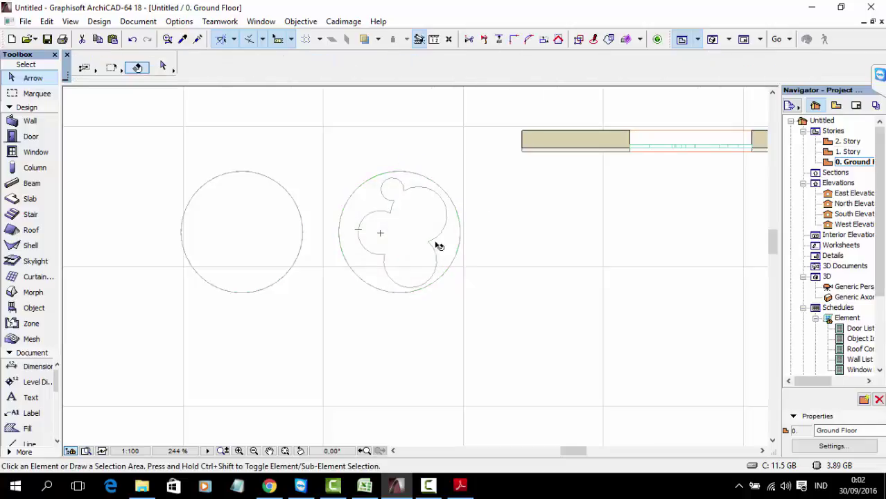
# - Select the lobed panel together with its overlapping WALLHOLE slab, inspect only that selection in 3D, and return to the floor plan
pyautogui.click(508, 349)
pyautogui.click(334, 171)
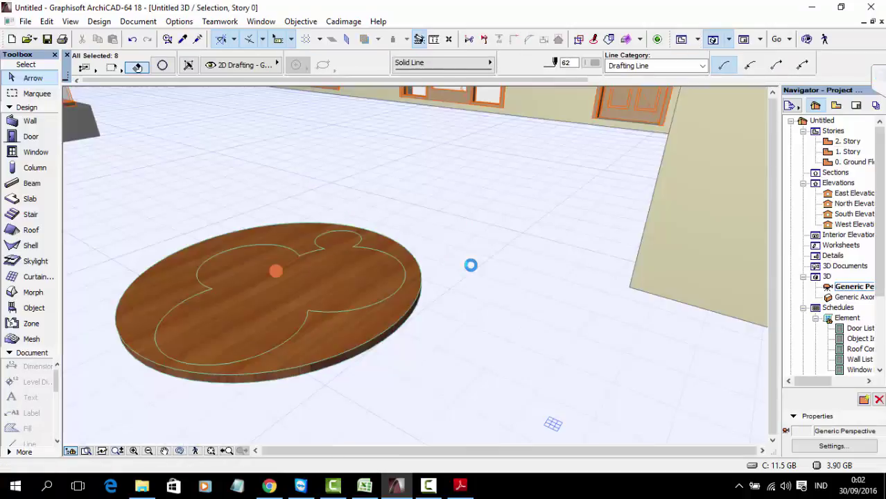
pyautogui.press('F2')
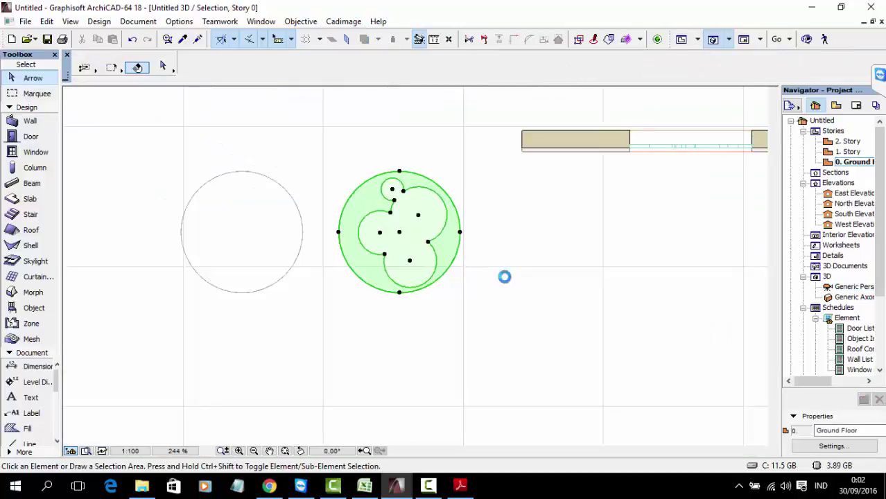
# - Select the lobed panel with its overlapping WALLHOLE slab and save it as a window named JENDELA FLORY HOLE1 in the Embedded Library
pyautogui.click(464, 288)
pyautogui.click(464, 314)
pyautogui.click(344, 156)
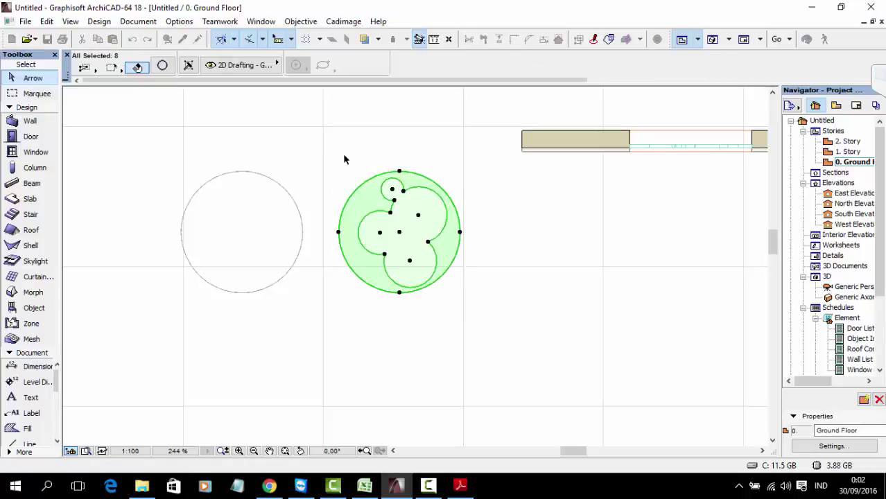
pyautogui.click(473, 307)
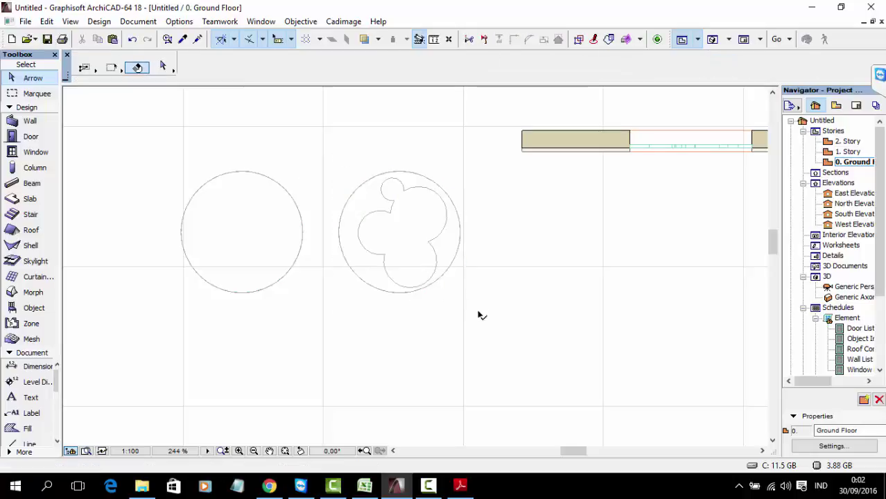
pyautogui.click(479, 310)
pyautogui.click(327, 146)
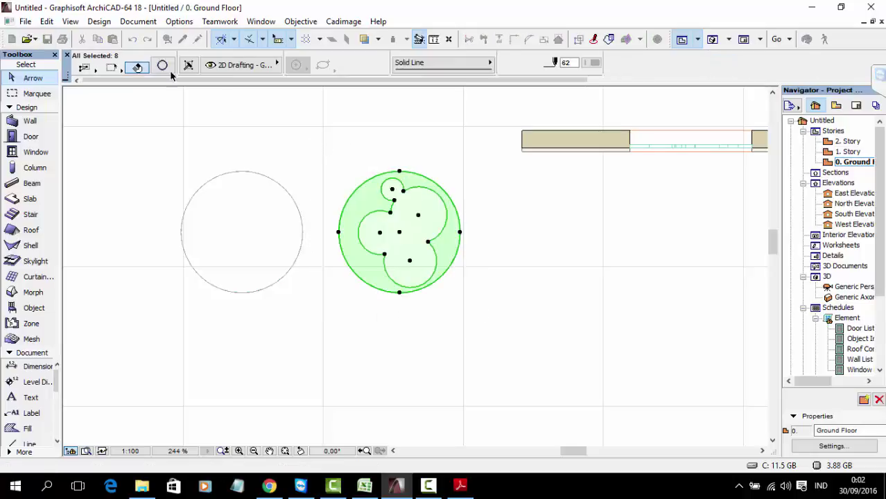
pyautogui.click(25, 22)
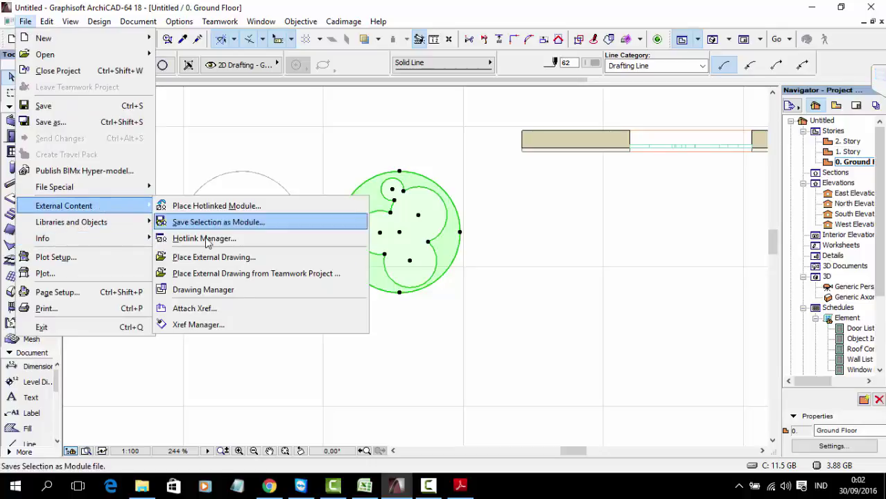
pyautogui.moveTo(108, 222)
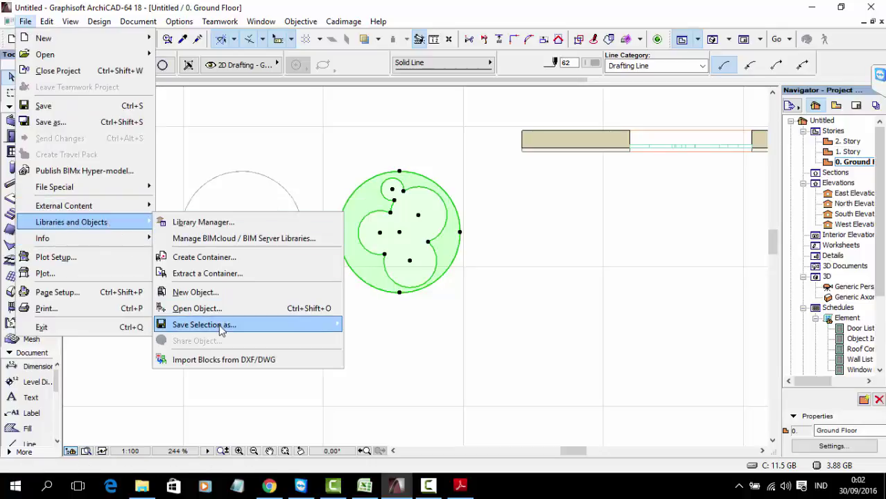
pyautogui.moveTo(281, 326)
pyautogui.click(386, 165)
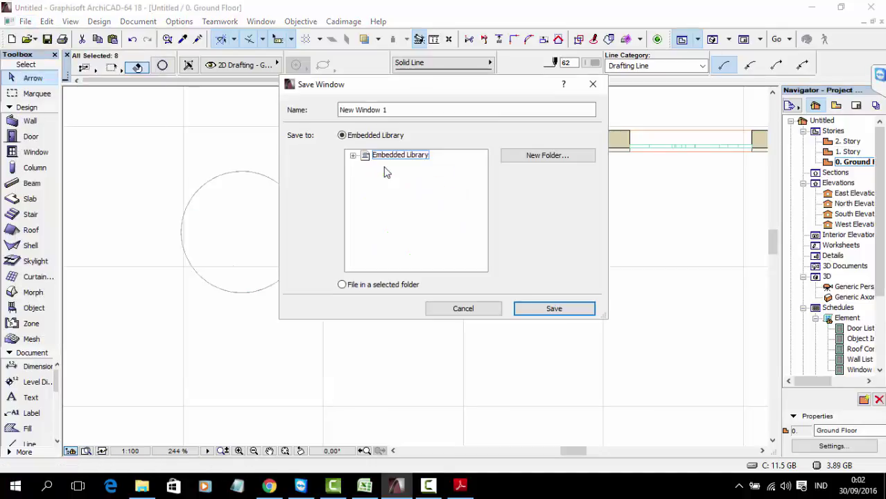
pyautogui.moveTo(419, 105); pyautogui.dragTo(327, 113)
pyautogui.write('E')
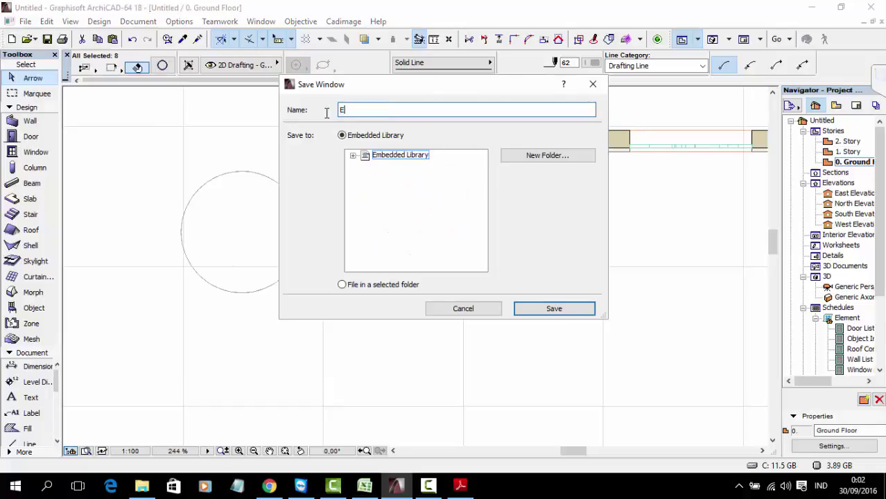
pyautogui.write('ENDELA ')
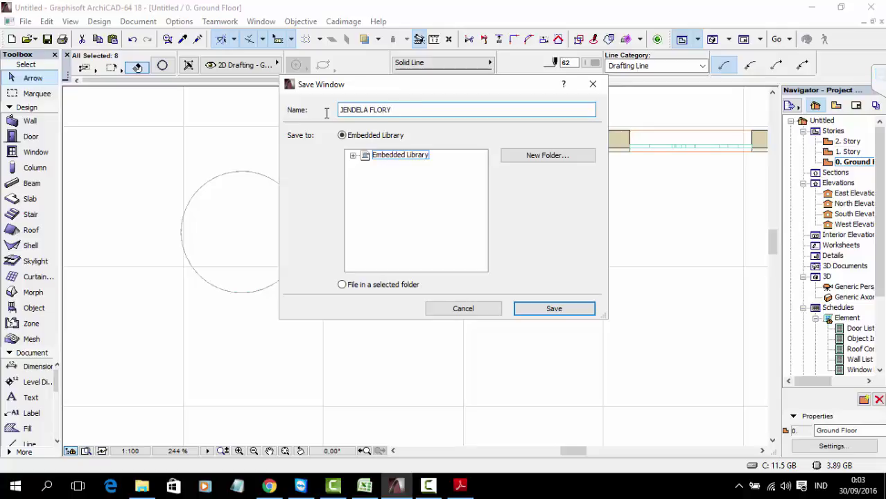
pyautogui.write('FLORY HOUSE')
pyautogui.press('Return')
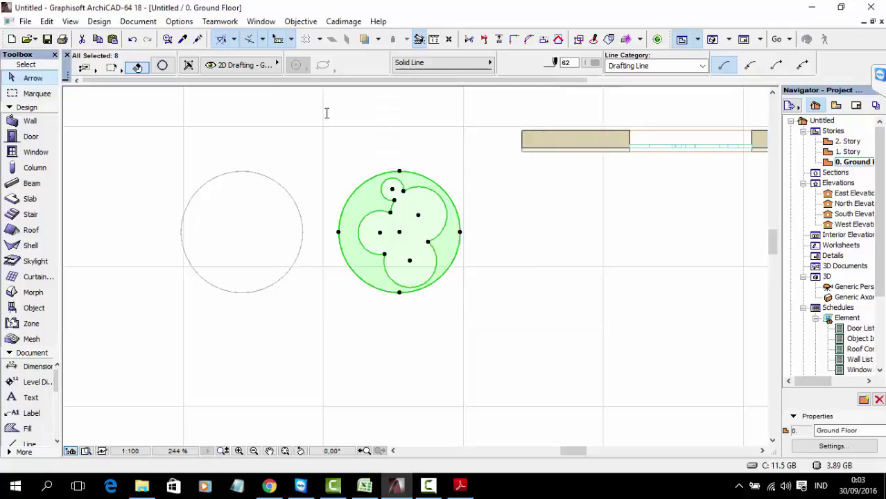
# - Stretch the wall containing the existing window outward at its far end, making room for another window
pyautogui.click(568, 328)
pyautogui.click(641, 230)
pyautogui.scroll(-1, 642, 230)
pyautogui.hscroll(3, 676, 213)
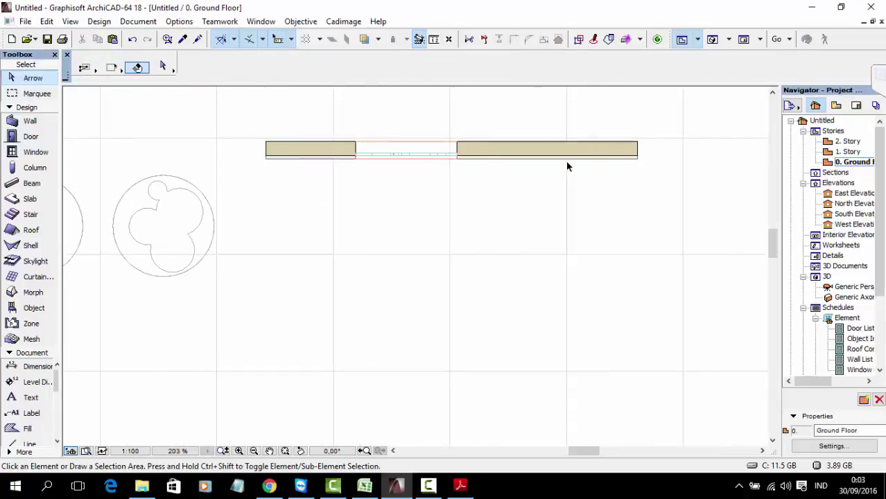
pyautogui.click(639, 153)
pyautogui.moveTo(658, 164); pyautogui.dragTo(547, 180, button='middle')
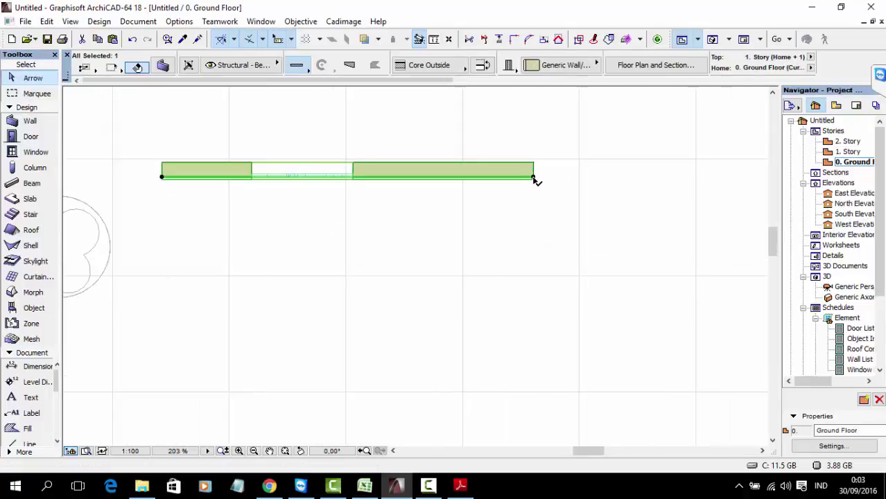
pyautogui.click(533, 177)
pyautogui.click(736, 177)
pyautogui.press('Escape')
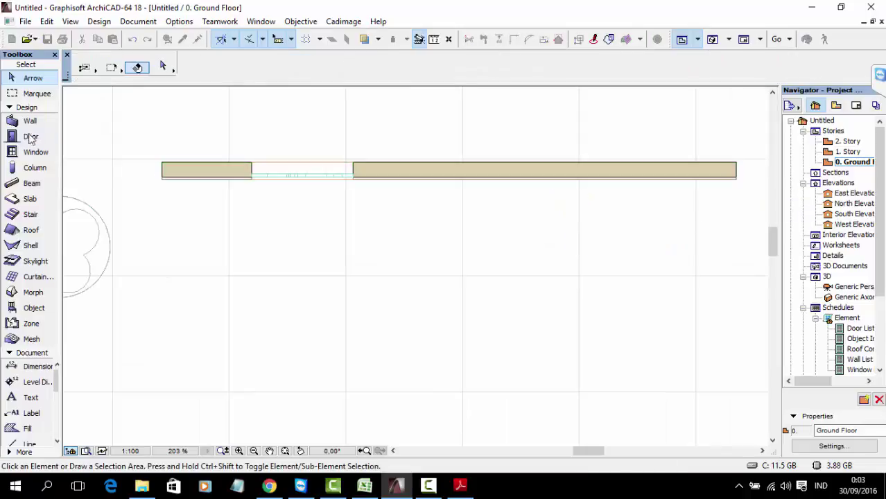
# - Place the JENDELA FLORY HOLE1 window in the stretched wall, beside the existing square-opening window
pyautogui.click(29, 154)
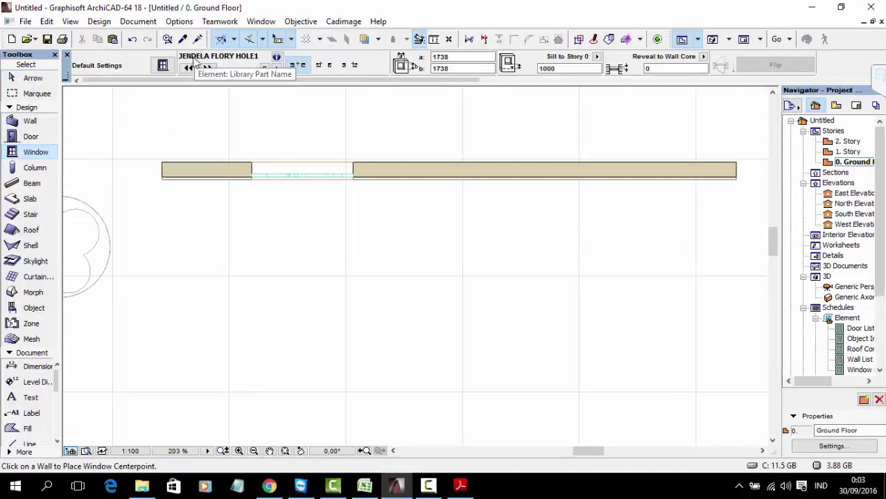
pyautogui.click(477, 179)
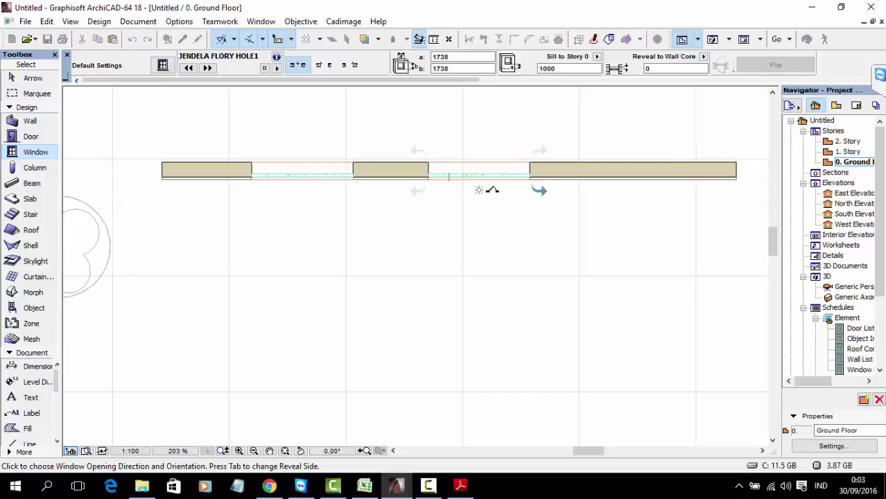
pyautogui.click(501, 202)
# - Inspect in 3D the new window's wall opening against the older window's, along with the source slabs on the ground
pyautogui.press('shift')
pyautogui.press('F3')
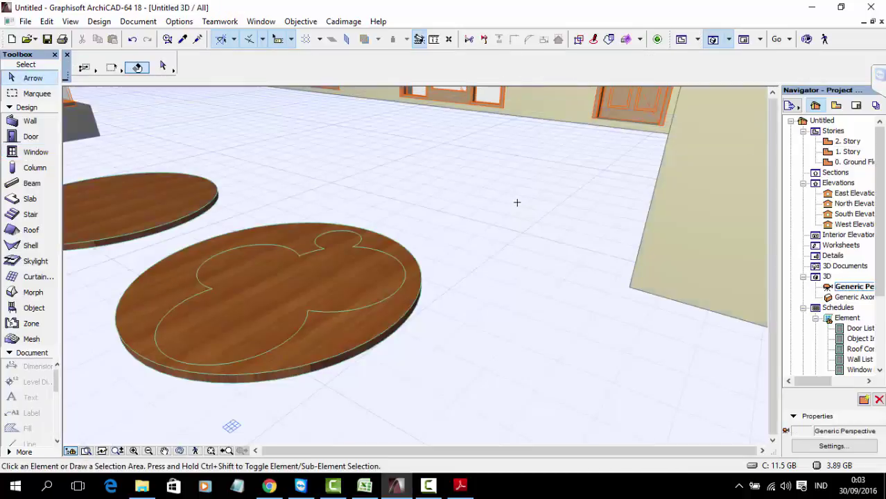
pyautogui.keyDown('shift'); pyautogui.moveTo(655, 237); pyautogui.dragTo(477, 332, button='middle'); pyautogui.keyUp('shift')
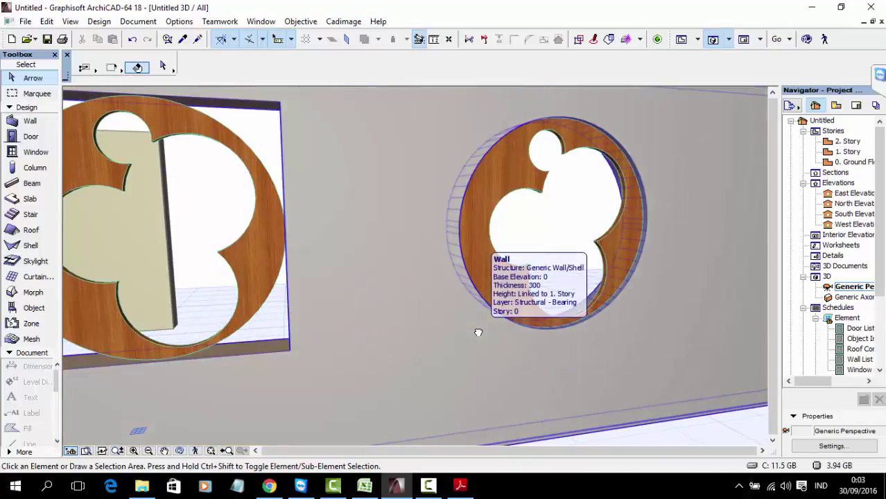
pyautogui.keyDown('shift'); pyautogui.moveTo(483, 337); pyautogui.dragTo(466, 219, button='middle'); pyautogui.keyUp('shift')
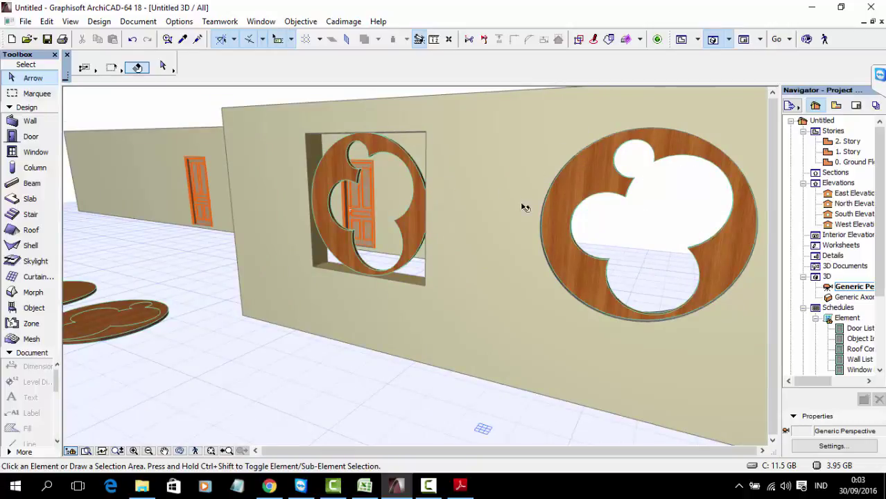
pyautogui.keyDown('shift'); pyautogui.moveTo(514, 249); pyautogui.dragTo(328, 349, button='middle'); pyautogui.keyUp('shift')
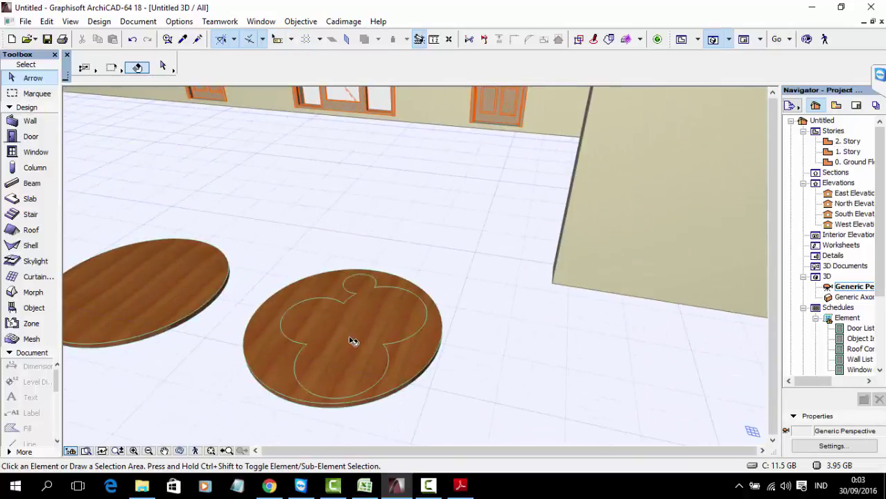
# - Lift the solid WALLHOLE slab vertically off the lobed panel to show the two overlapping slabs separately
pyautogui.click(352, 341)
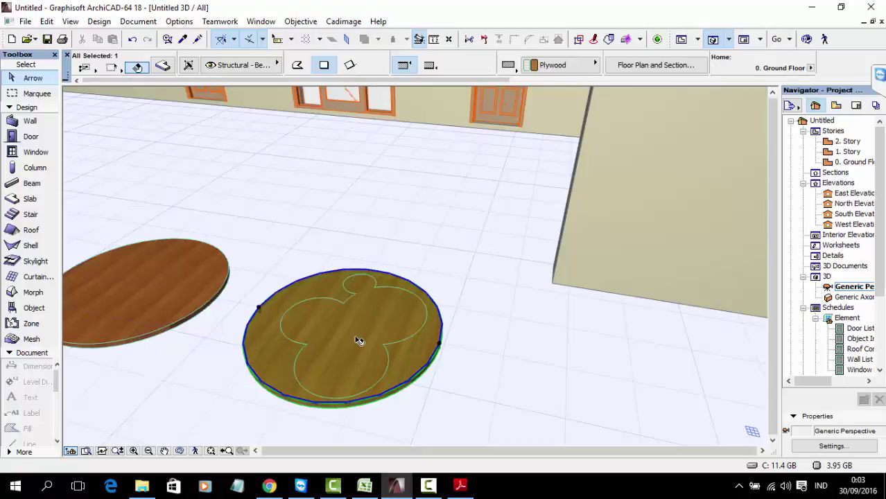
pyautogui.hotkey('ctrl', 'd')
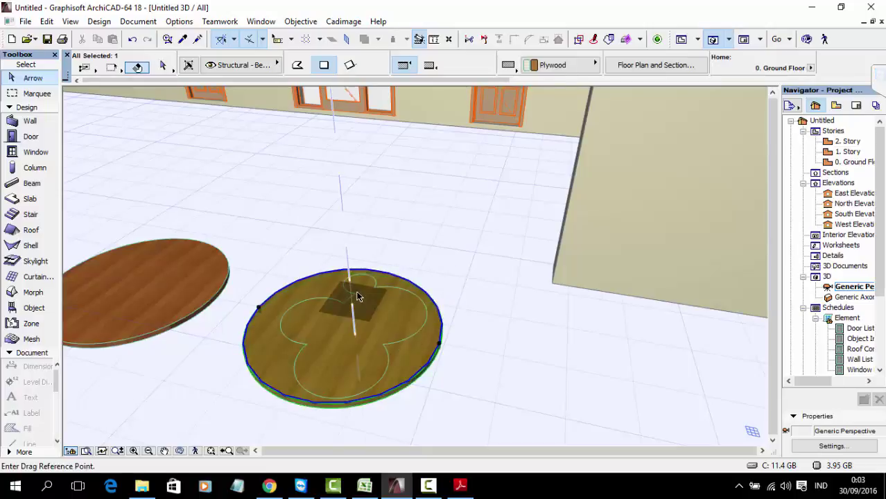
pyautogui.click(354, 335)
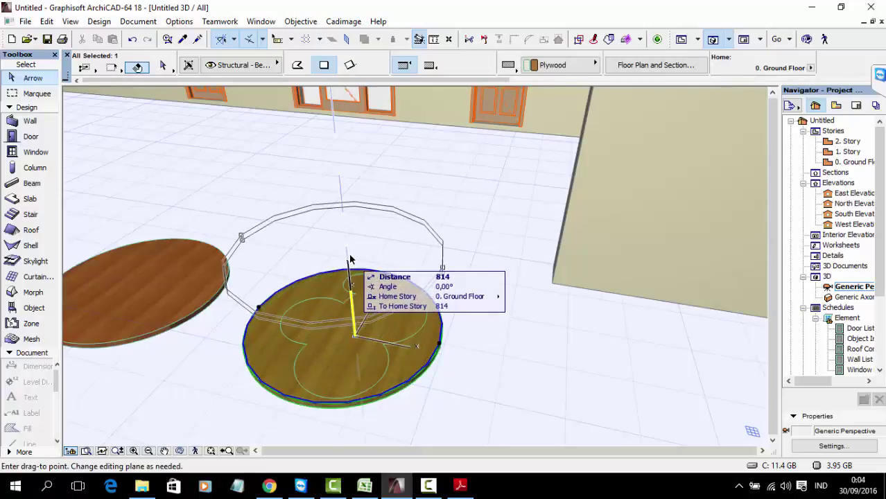
pyautogui.click(350, 259)
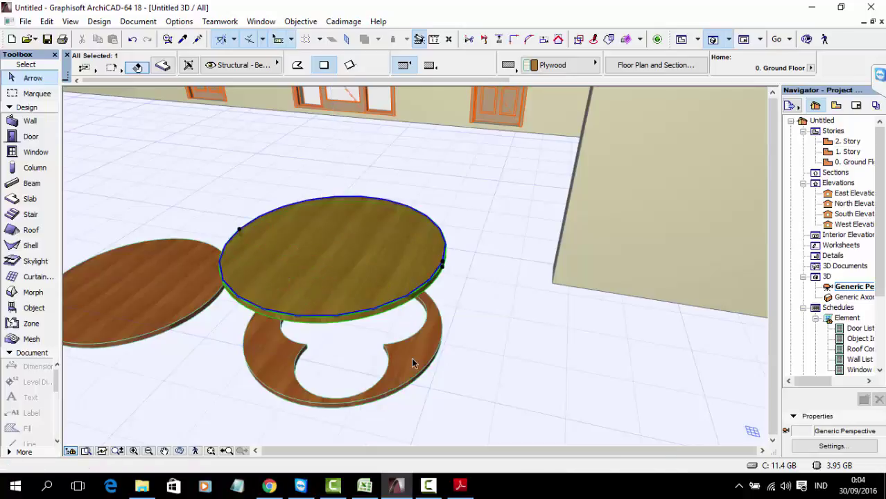
pyautogui.press('Tab')
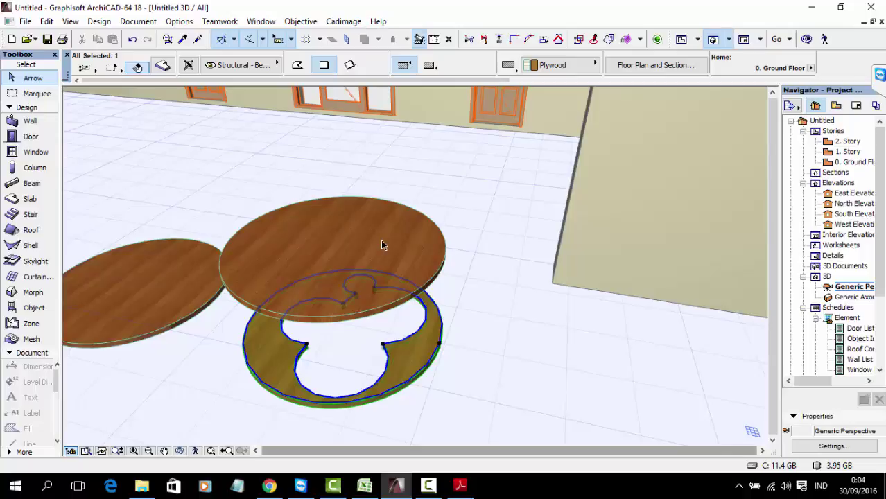
pyautogui.moveTo(343, 250); pyautogui.dragTo(478, 270, button='middle')
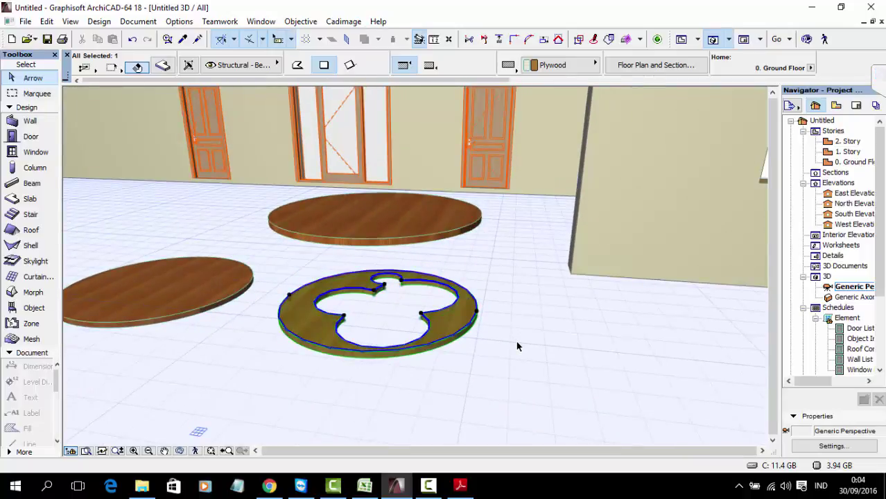
# - Select both the raised slab and the lobed panel, deselect them, and undo the slab's vertical move
pyautogui.press('Escape')
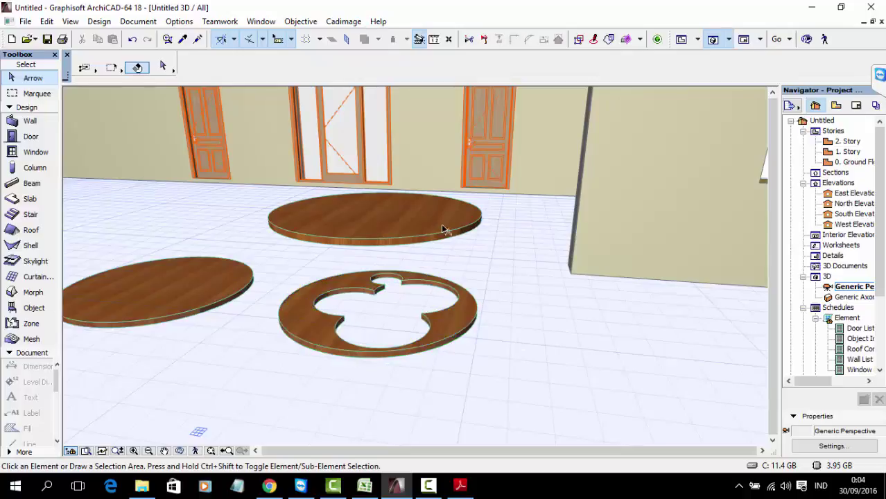
pyautogui.click(442, 229)
pyautogui.keyDown('shift'); pyautogui.click(455, 329); pyautogui.keyUp('shift')
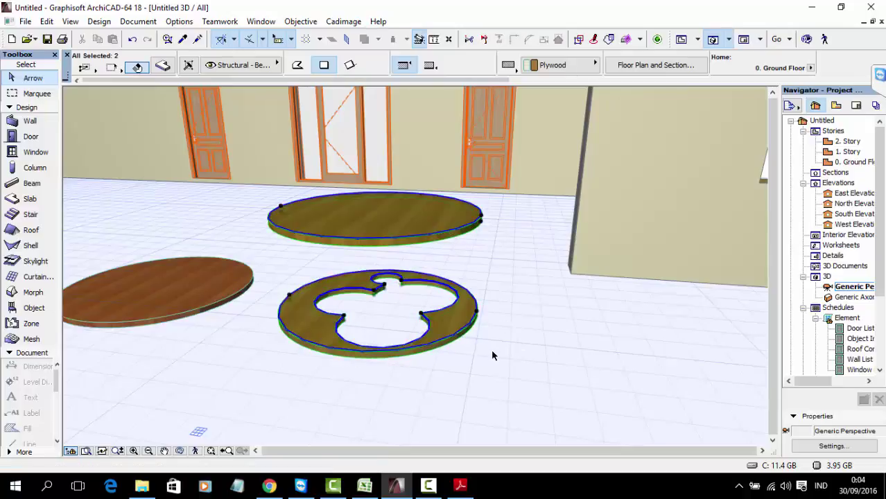
pyautogui.press('Escape')
pyautogui.hotkey('ctrl', 'z')
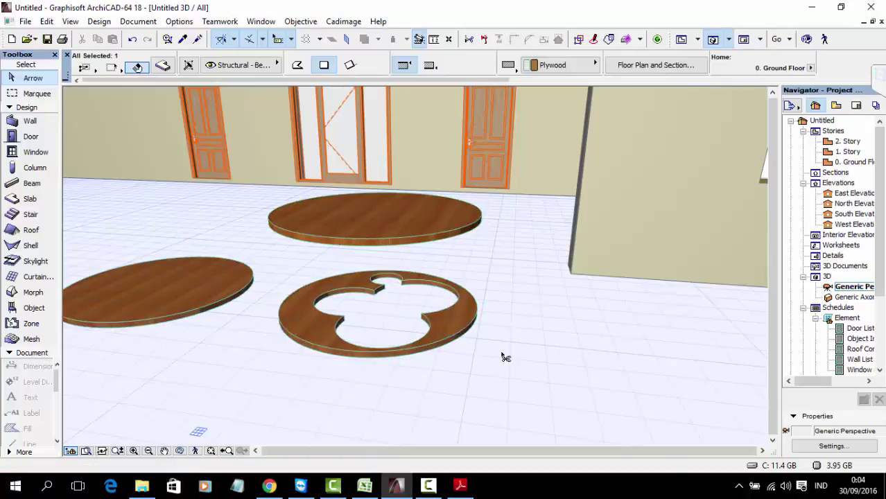
pyautogui.press('Escape')
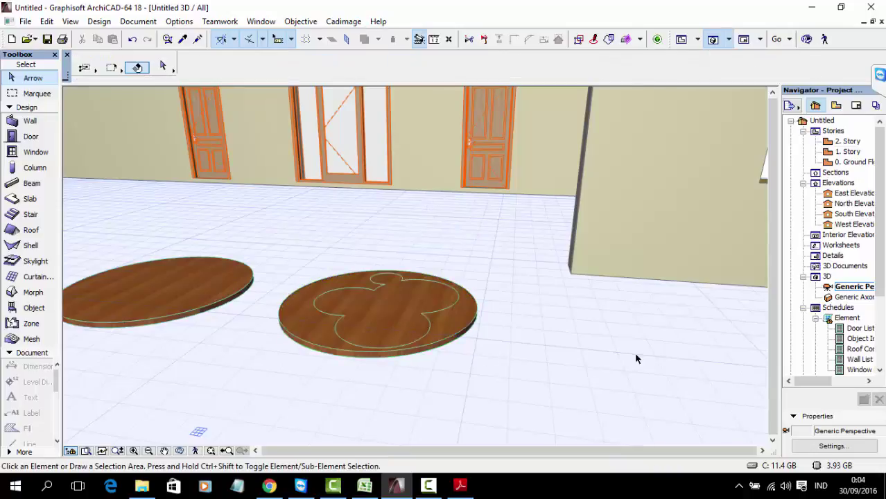
# - Examine the JENDELA FLORY HOLE1 window's wall opening beside the square-opening window from both sides of the wall
pyautogui.keyDown('shift'); pyautogui.moveTo(663, 283); pyautogui.dragTo(462, 296, button='middle'); pyautogui.keyUp('shift')
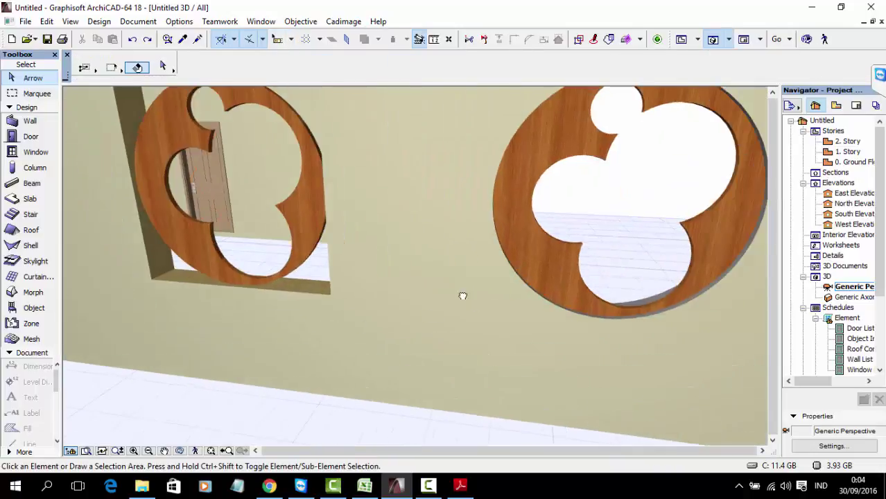
pyautogui.click(562, 261)
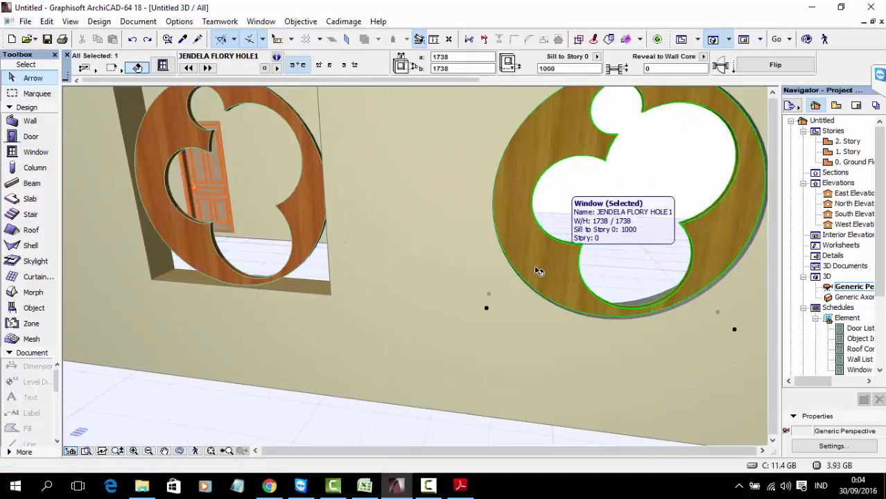
pyautogui.scroll(-6, 539, 271)
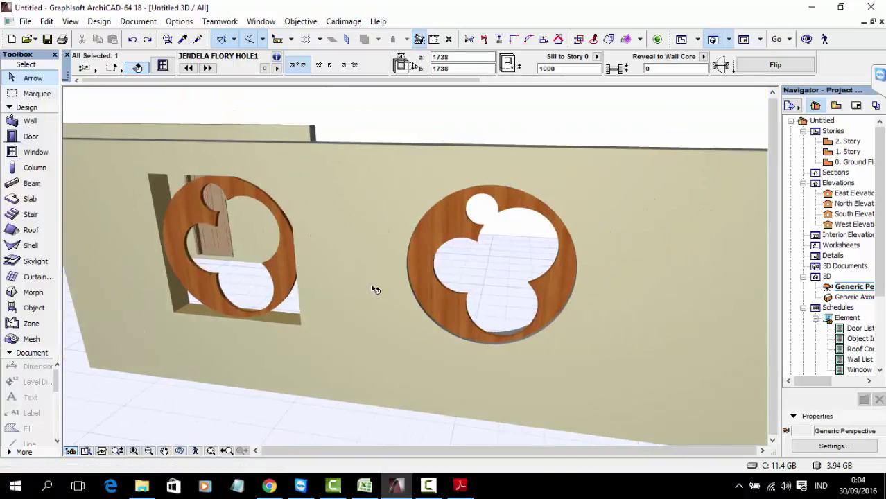
pyautogui.keyDown('shift'); pyautogui.moveTo(373, 289); pyautogui.dragTo(477, 263, button='middle'); pyautogui.keyUp('shift')
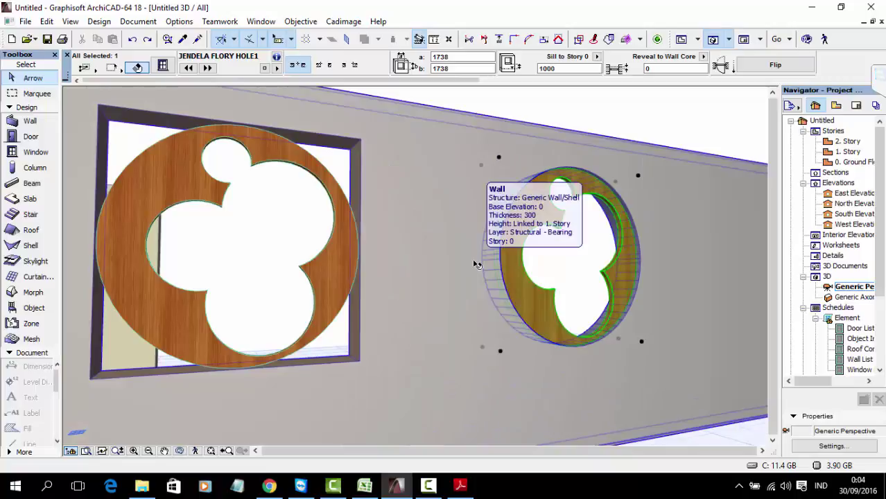
pyautogui.scroll(-2, 475, 264)
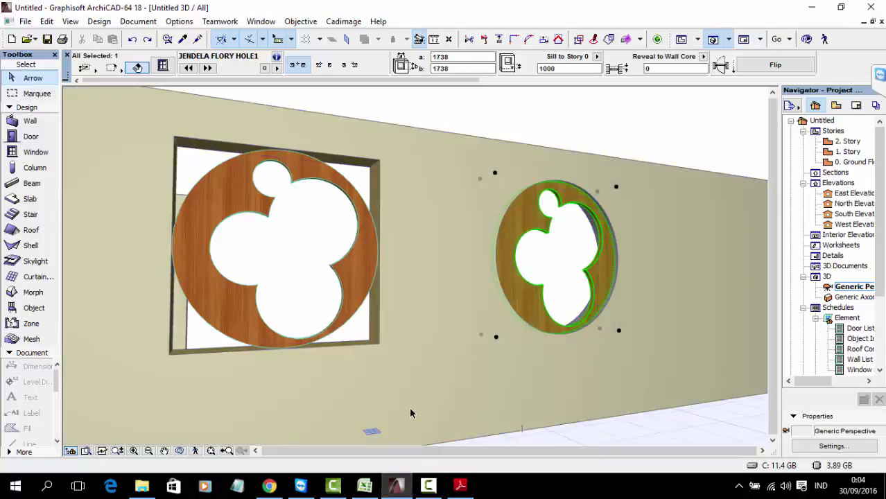
# - Return to the ground floor plan and activate the Line tool for drawing in the empty area near the slabs
pyautogui.press('F2')
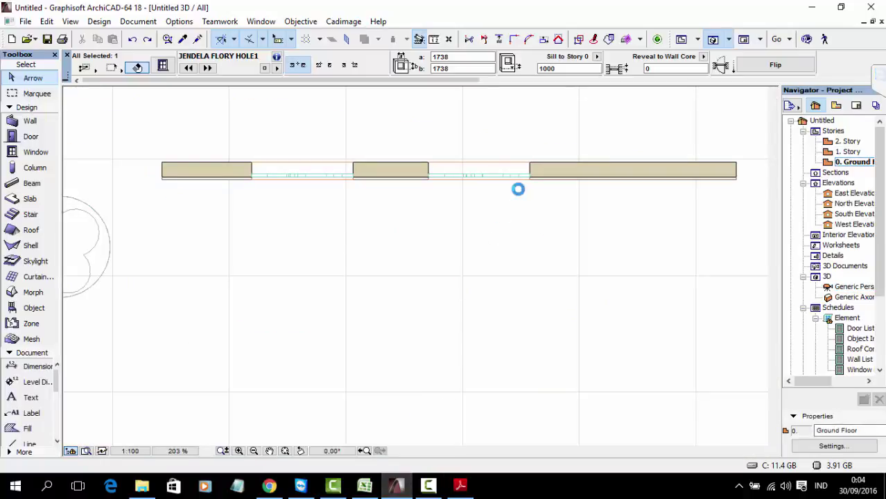
pyautogui.scroll(-5, 502, 207)
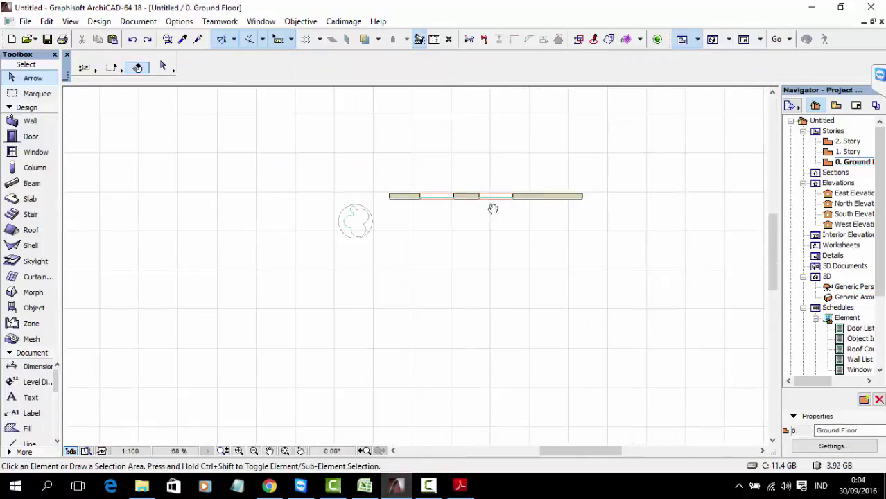
pyautogui.moveTo(382, 302); pyautogui.dragTo(350, 244, button='middle')
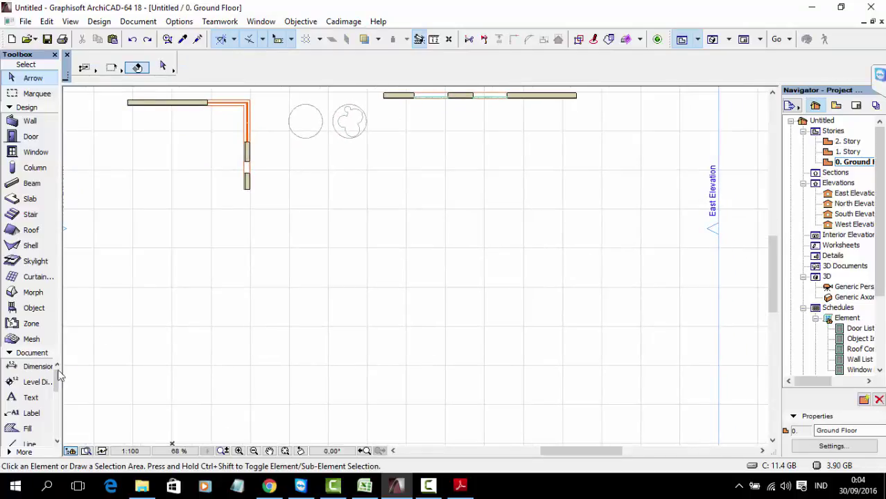
pyautogui.click(31, 108)
pyautogui.click(27, 208)
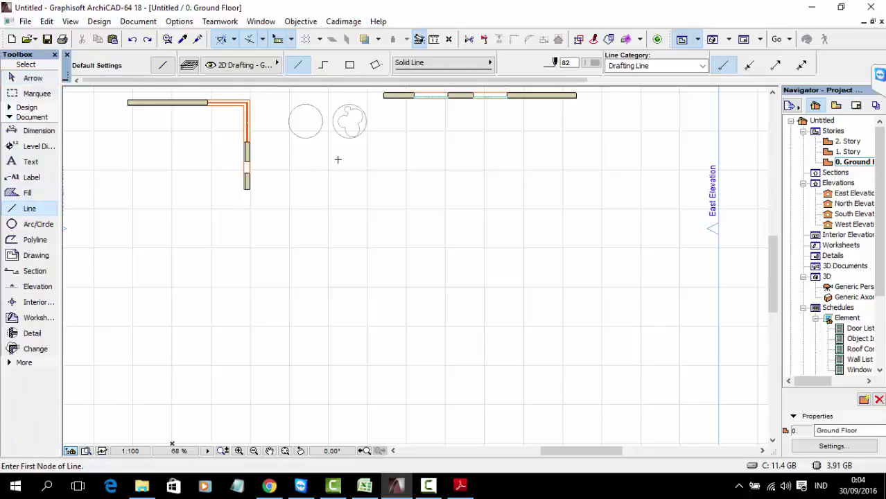
pyautogui.scroll(2, 350, 142)
pyautogui.click(350, 131)
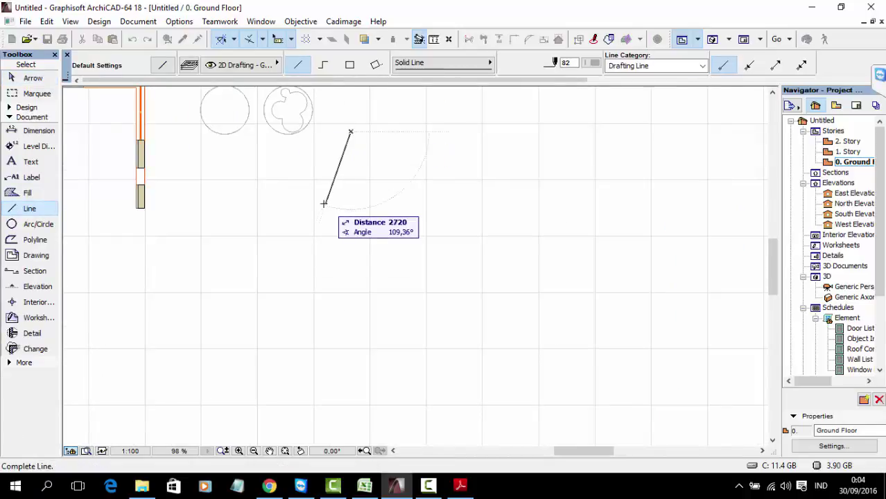
pyautogui.click(311, 188)
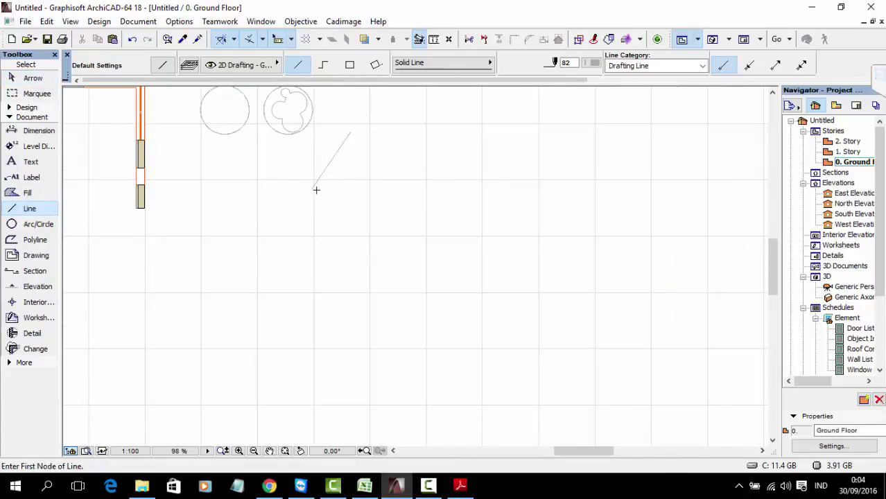
pyautogui.hotkey('ctrl', 'z')
# - Draw a closed, irregular star-shaped outline with chained lines in the empty area beside the lobed panel
pyautogui.click(323, 65)
pyautogui.click(345, 170)
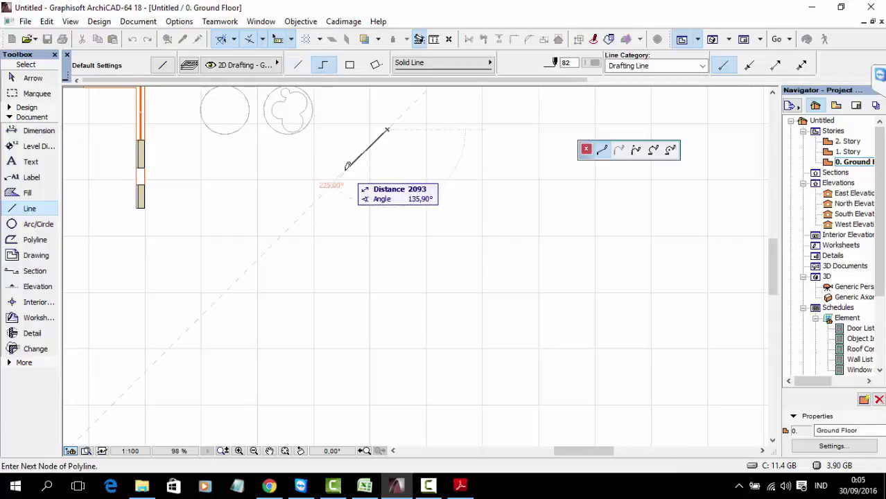
pyautogui.click(384, 159)
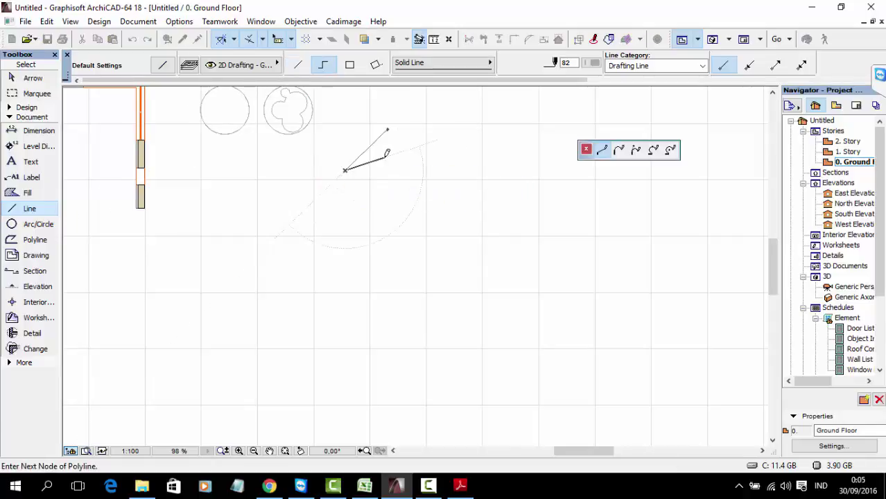
pyautogui.click(378, 214)
pyautogui.click(405, 180)
pyautogui.click(449, 203)
pyautogui.click(435, 167)
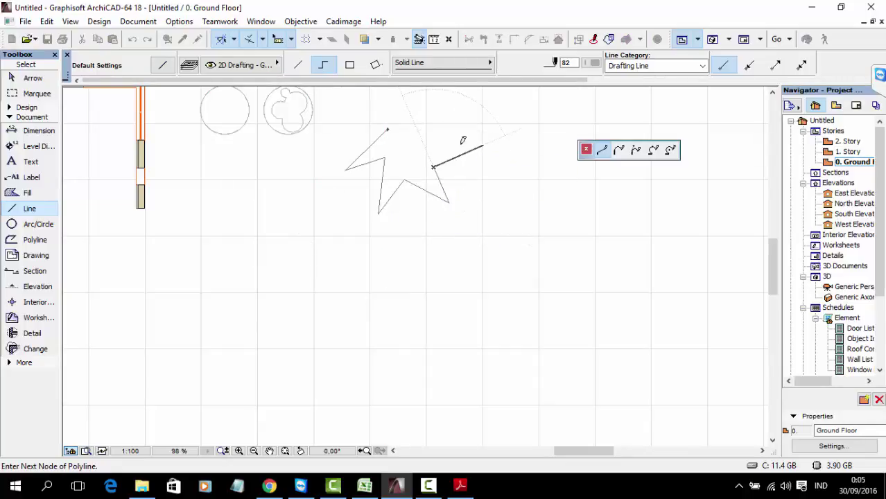
pyautogui.click(483, 145)
pyautogui.click(435, 145)
pyautogui.click(422, 111)
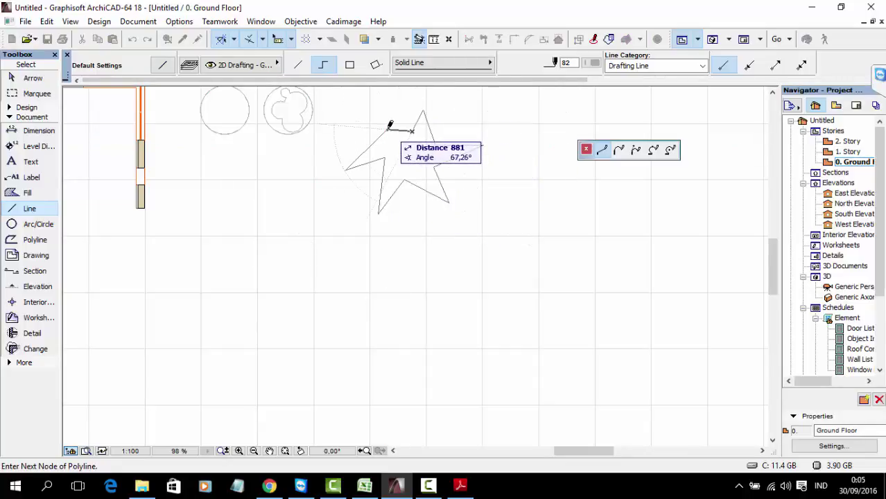
pyautogui.click(388, 129)
pyautogui.scroll(2, 400, 133)
pyautogui.press('Escape')
pyautogui.click(422, 204)
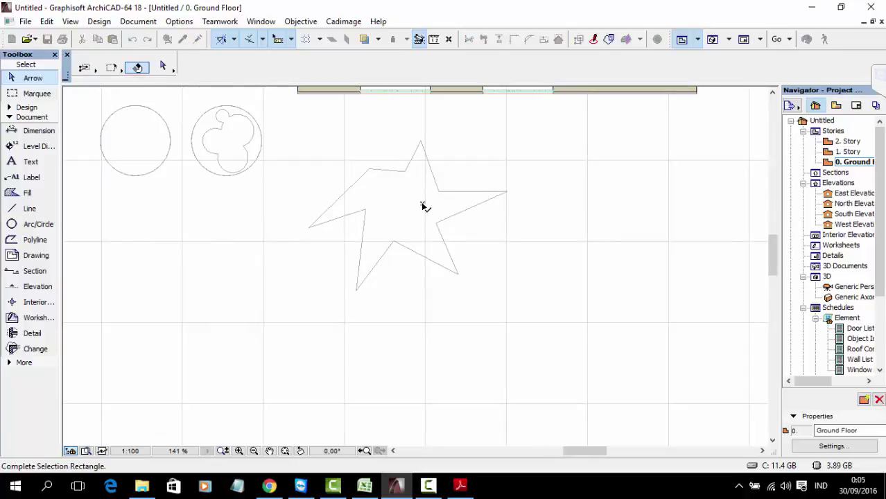
pyautogui.click(330, 201)
# - Fill the star outline with a Plywood slab of thickness 50
pyautogui.click(27, 108)
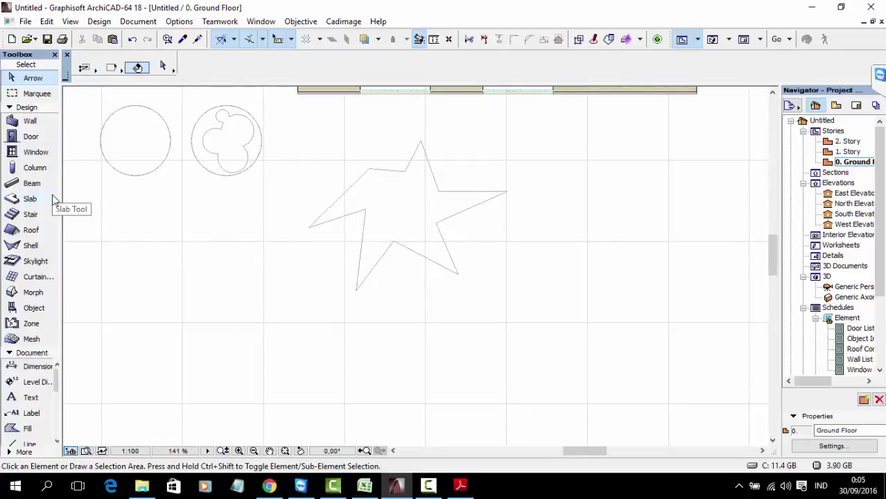
pyautogui.click(42, 199)
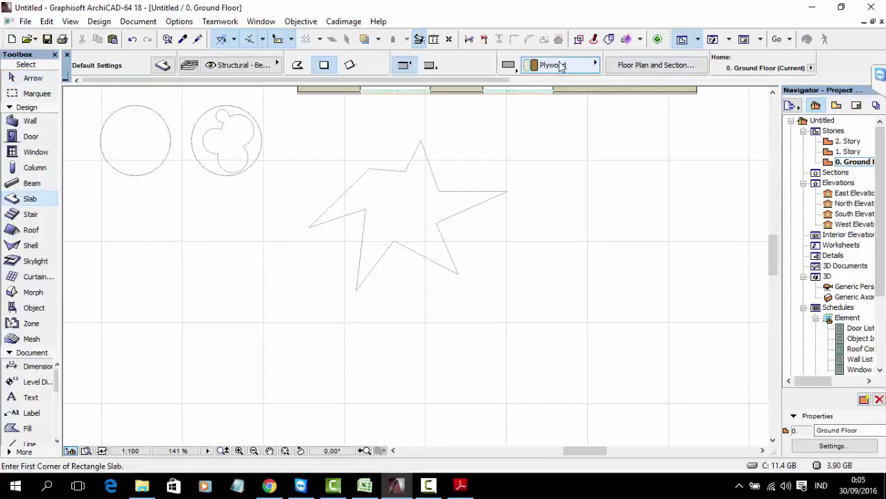
pyautogui.scroll(-2, 763, 66)
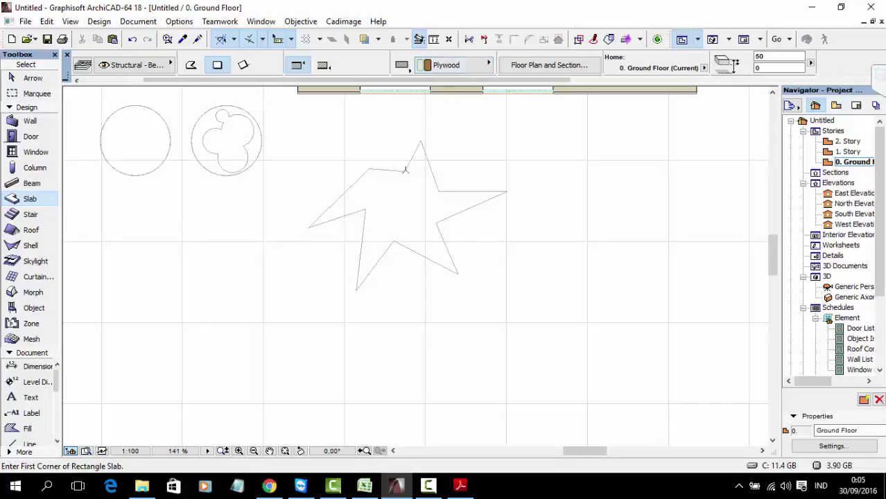
pyautogui.scroll(1, 390, 219)
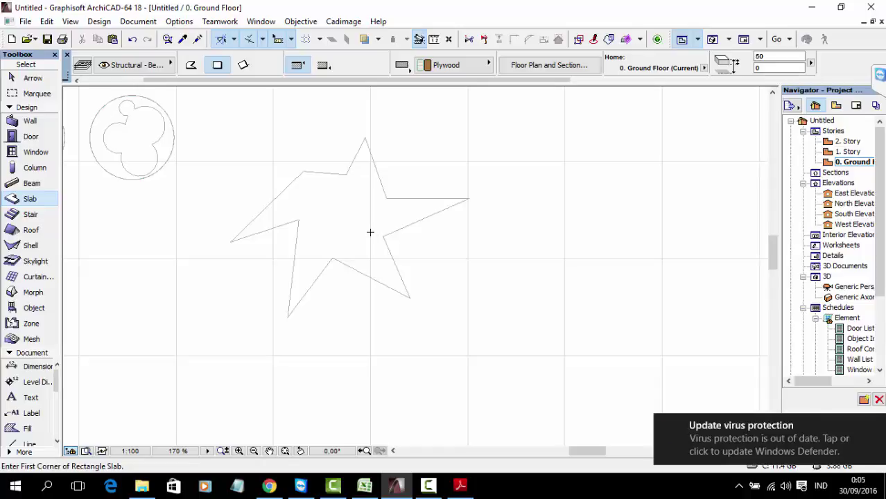
pyautogui.press('Escape')
# - Select the star slab together with its outline and display only the selection in the 3D perspective view
pyautogui.click(364, 223)
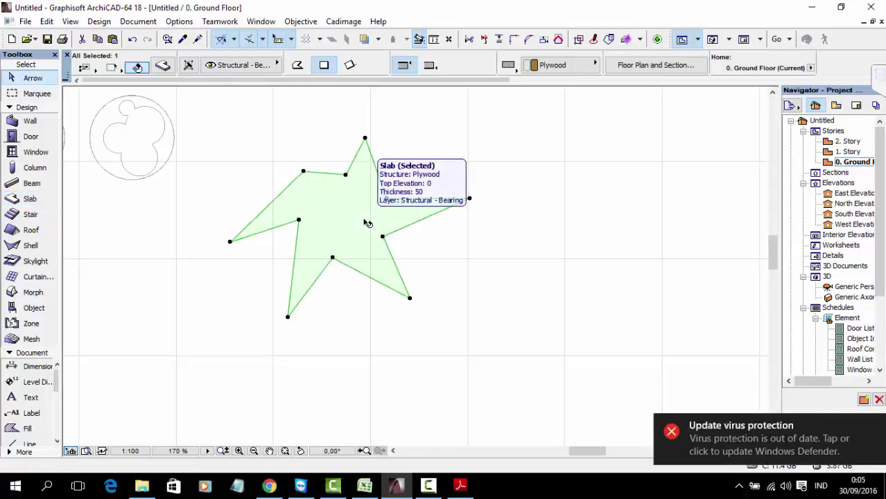
pyautogui.click(357, 191)
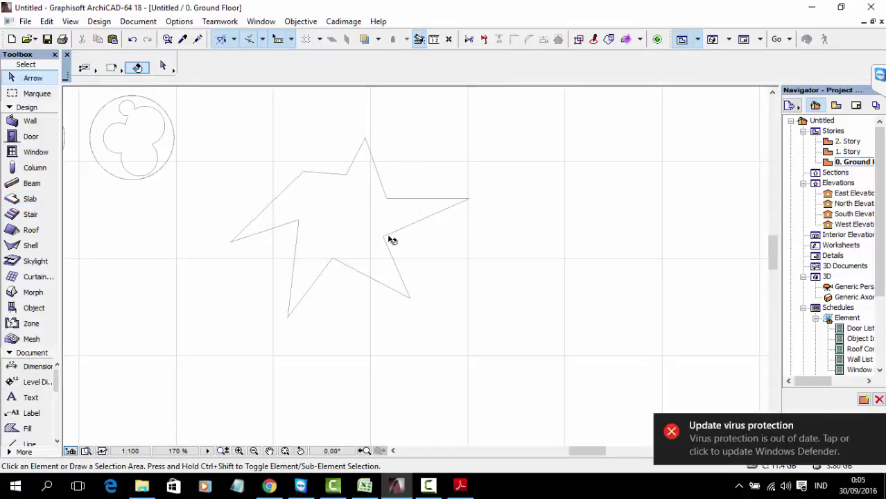
pyautogui.click(254, 149)
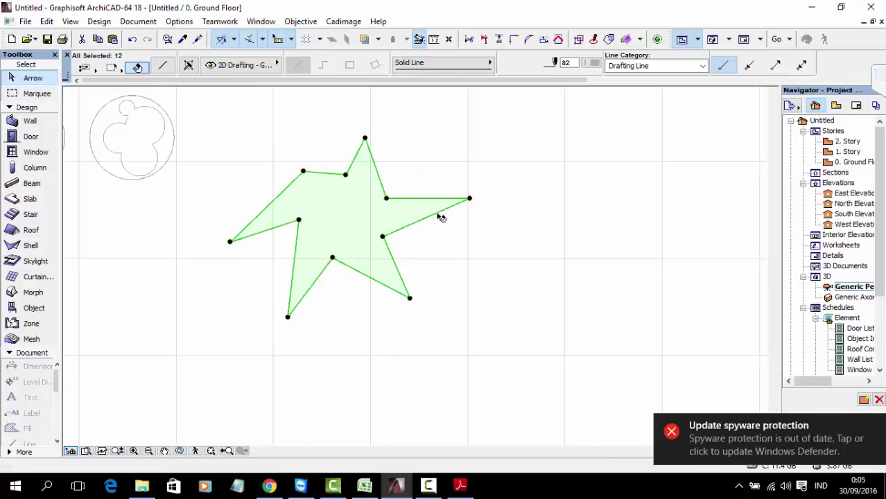
pyautogui.press('F5')
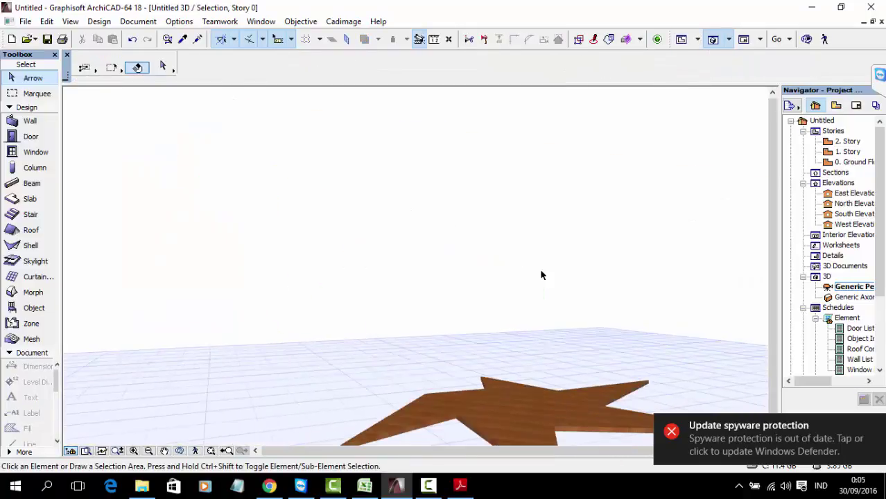
pyautogui.scroll(5, 550, 382)
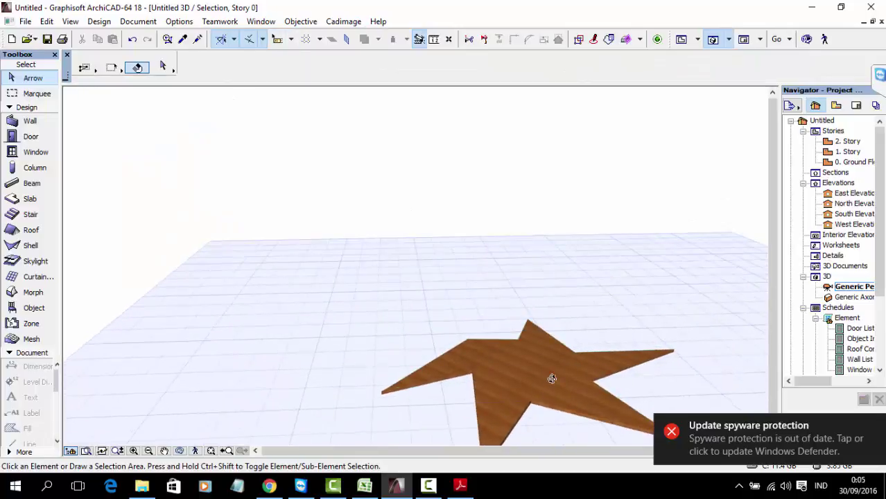
# - On the ground floor plan, create an inward offset copy of the star slab at a distance of about 160
pyautogui.scroll(1, 552, 390)
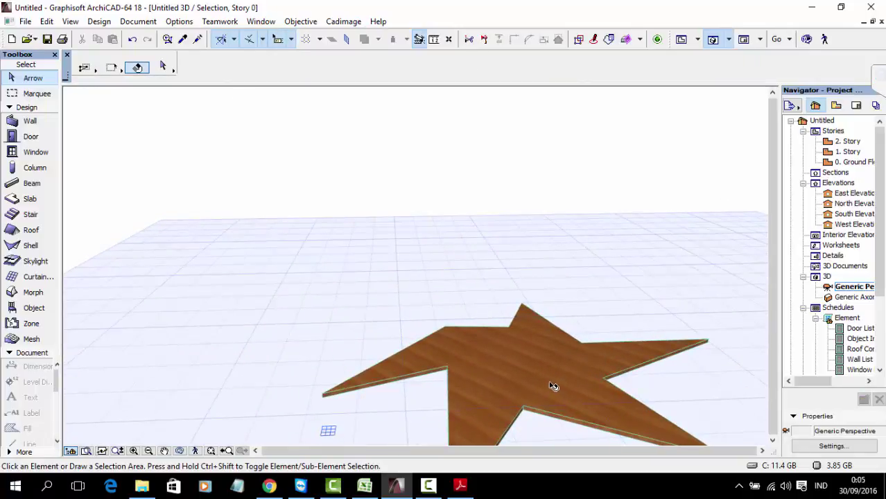
pyautogui.press('F2')
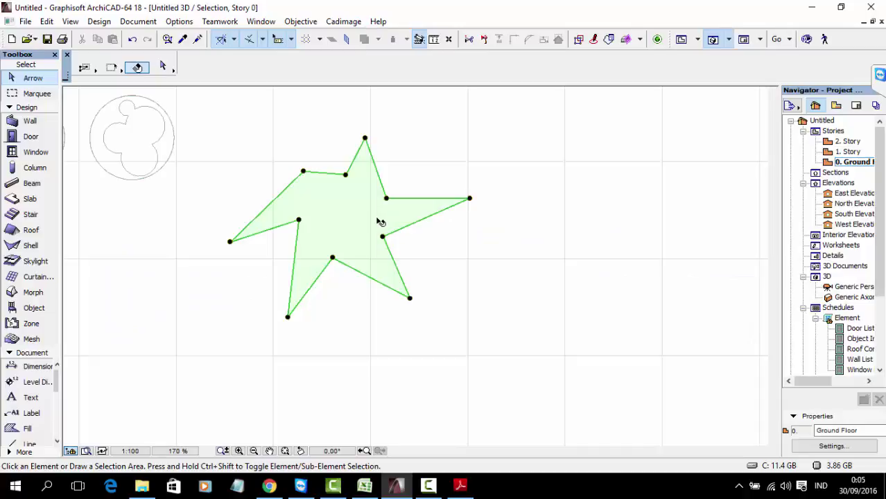
pyautogui.hotkey('ctrl', 'a')
pyautogui.scroll(3, 381, 208)
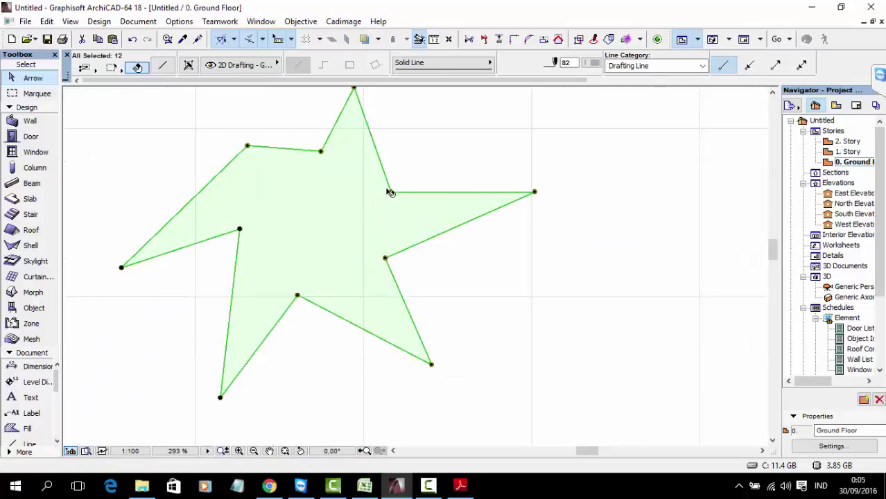
pyautogui.press('Escape')
pyautogui.click(387, 193)
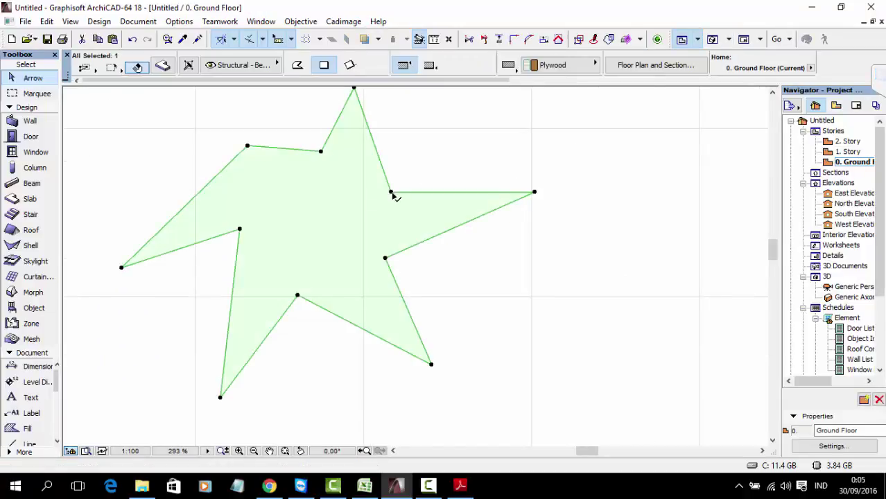
pyautogui.click(391, 193)
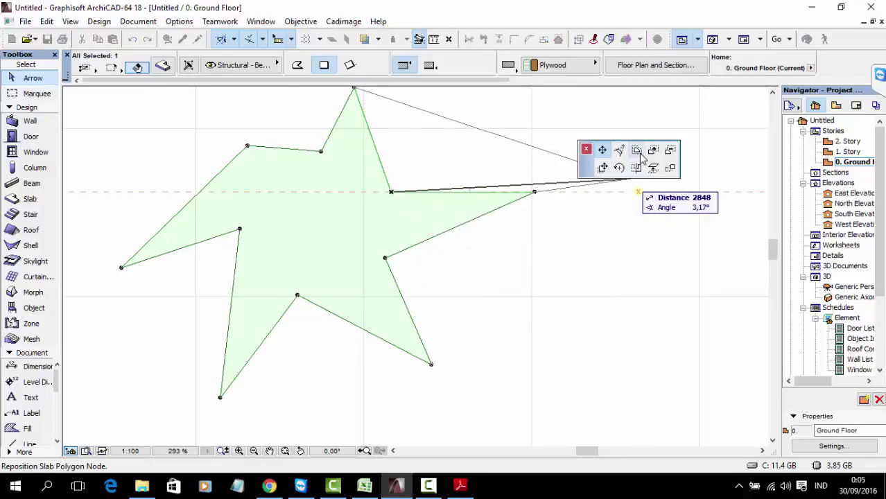
pyautogui.click(638, 151)
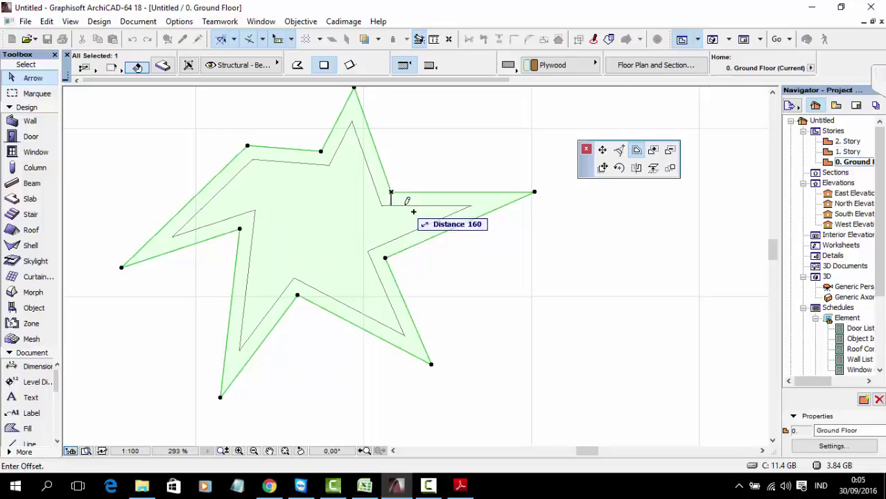
pyautogui.click(407, 202)
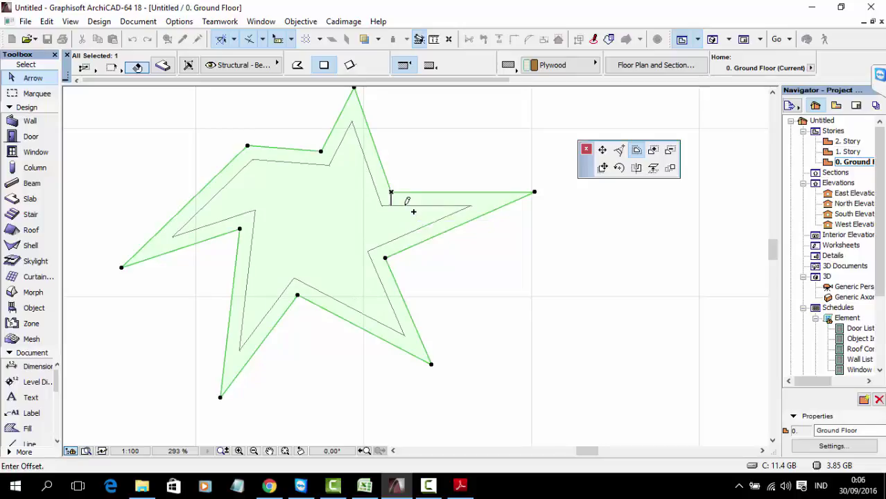
pyautogui.click(368, 208)
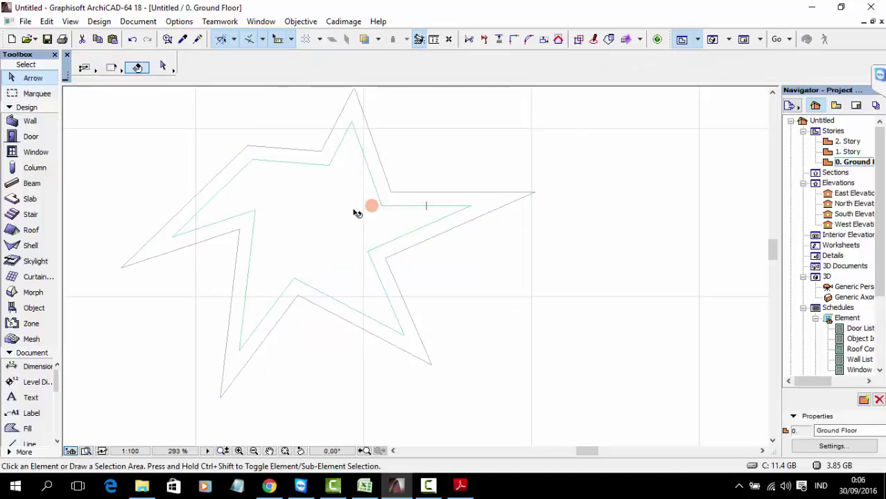
# - Subtract the inner star shape from the outer Plywood star slab to leave a star-shaped frame
pyautogui.click(389, 199)
pyautogui.click(402, 201)
pyautogui.click(402, 200)
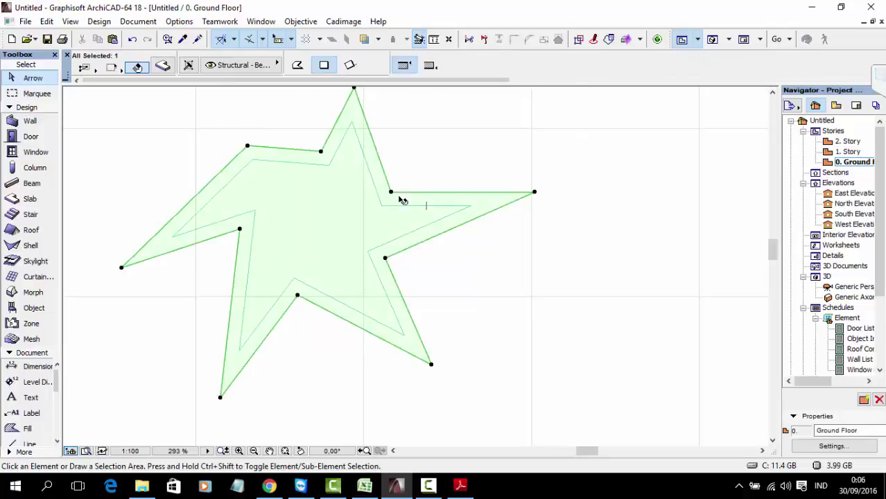
pyautogui.scroll(3, 402, 200)
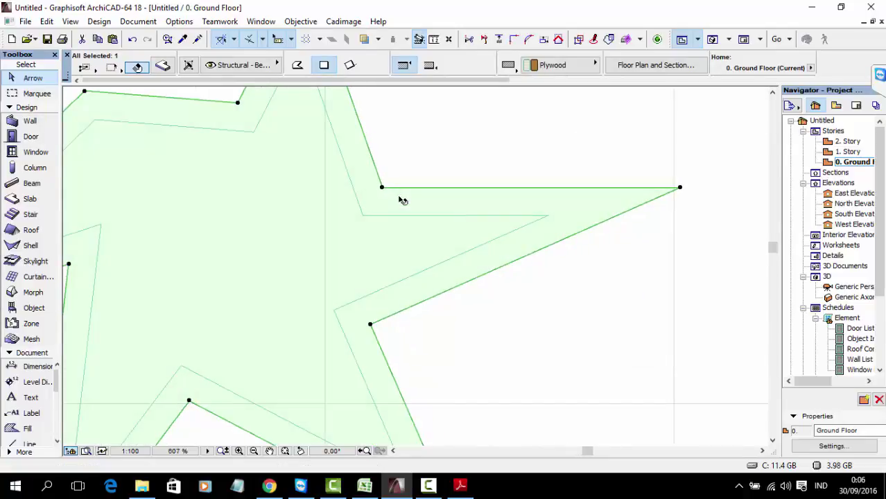
pyautogui.click(385, 188)
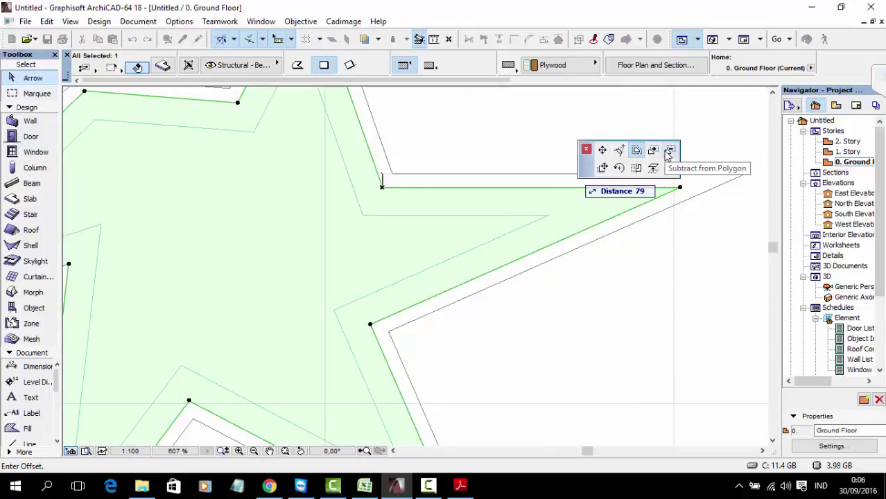
pyautogui.click(670, 150)
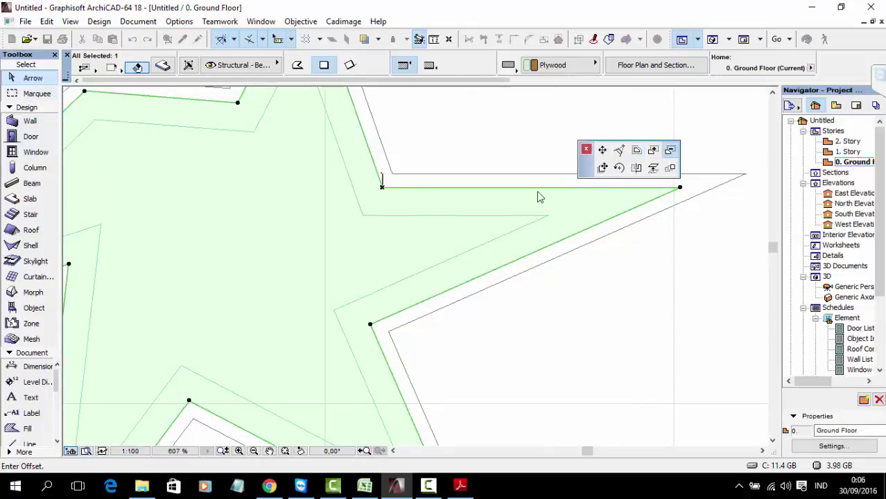
pyautogui.click(319, 226)
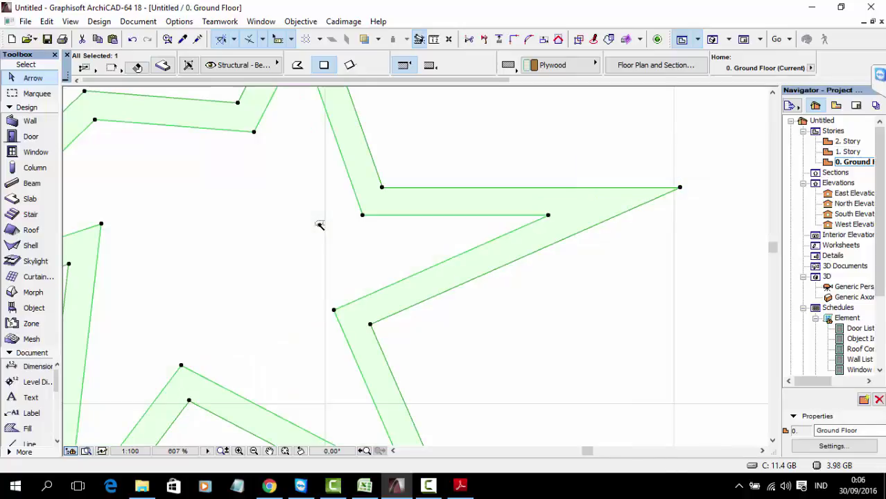
# - Select the star frame, inner star slab and outline lines together and display only the selection in the 3D perspective view
pyautogui.press('Escape')
pyautogui.scroll(-4, 397, 368)
pyautogui.scroll(2, 467, 278)
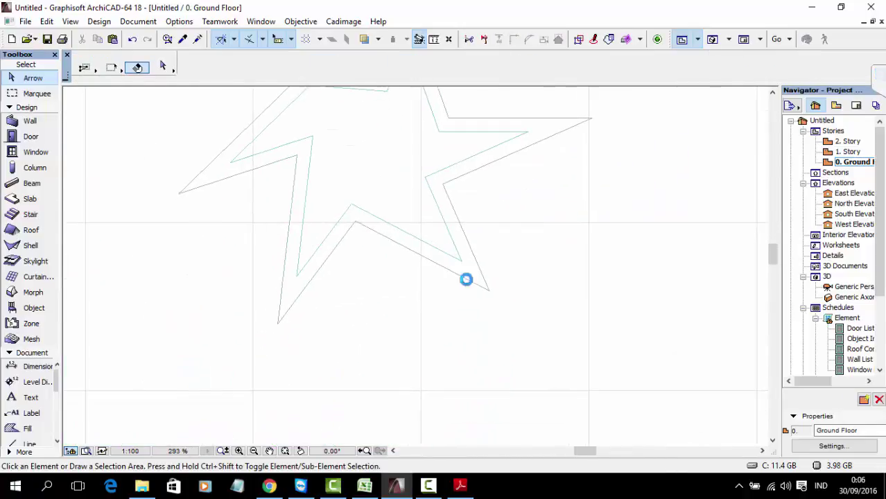
pyautogui.scroll(-1, 533, 322)
pyautogui.moveTo(533, 322); pyautogui.dragTo(317, 134)
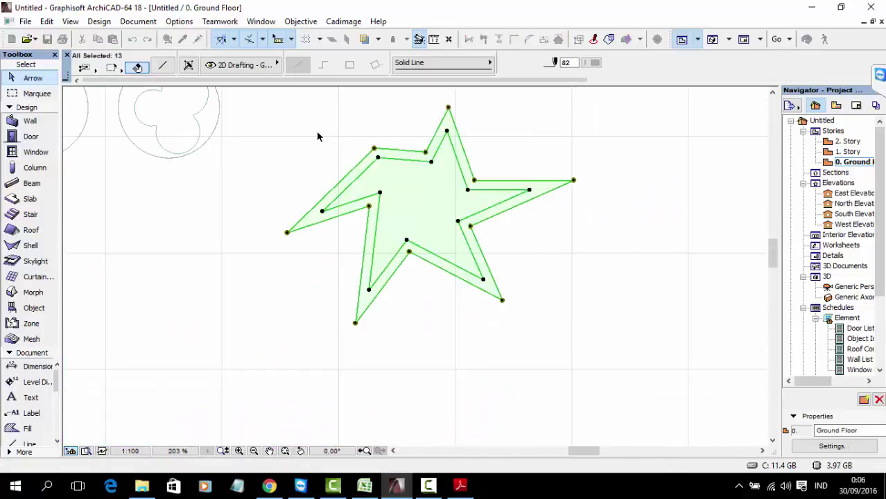
pyautogui.press('F5')
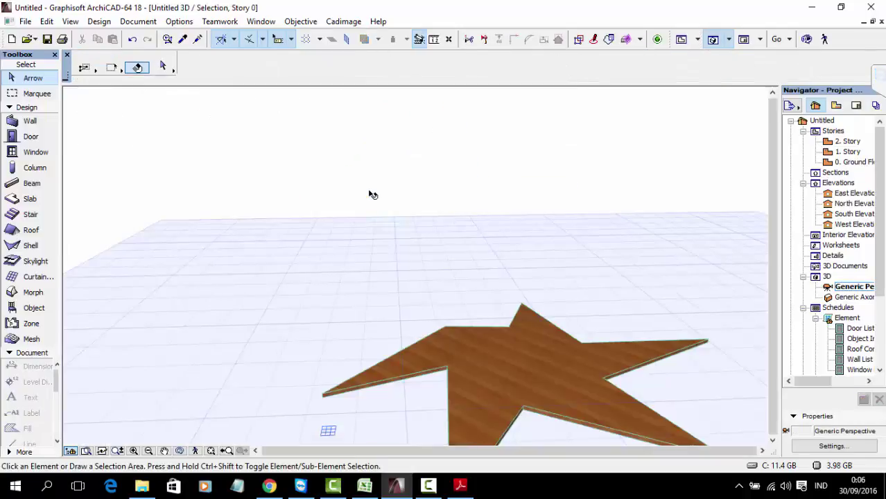
# - Delete the inner star slab in the 3D view so only the star frame is left
pyautogui.moveTo(485, 357)
pyautogui.keyDown('shift'); pyautogui.mouseDown(button='middle')
pyautogui.moveTo(455, 336)
pyautogui.moveTo(477, 347)
pyautogui.mouseUp(button='middle'); pyautogui.keyUp('shift')
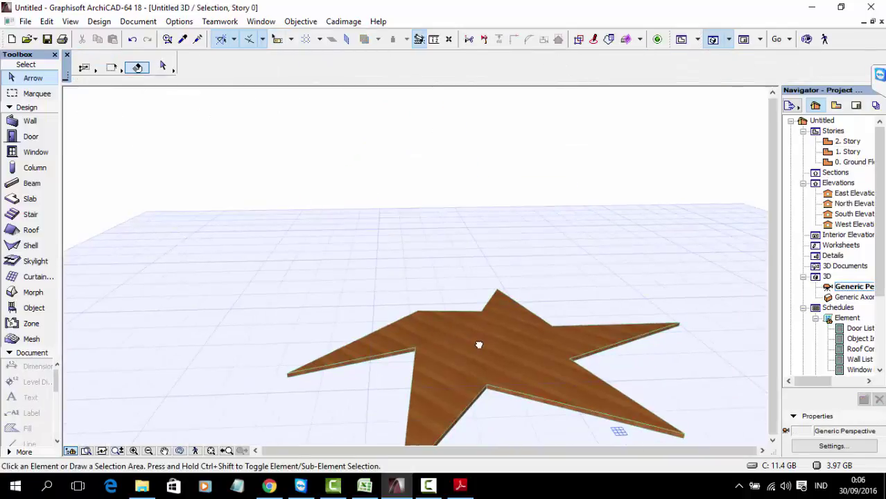
pyautogui.click(498, 359)
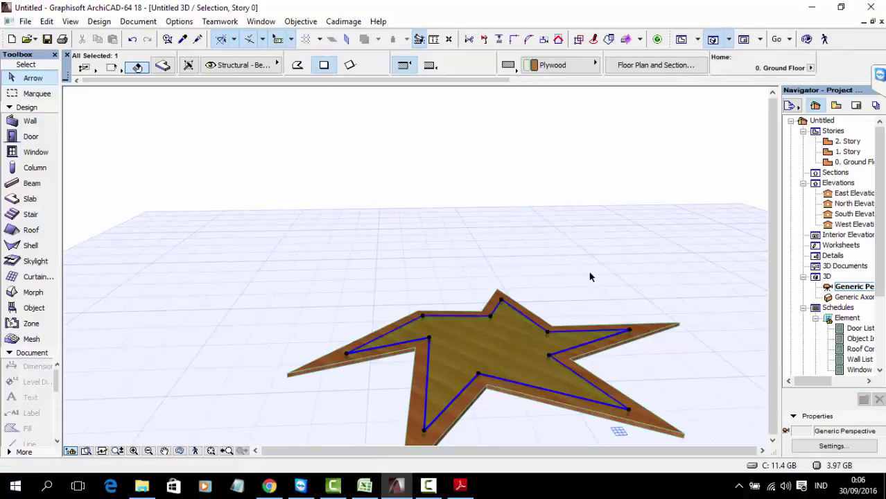
pyautogui.press('Escape')
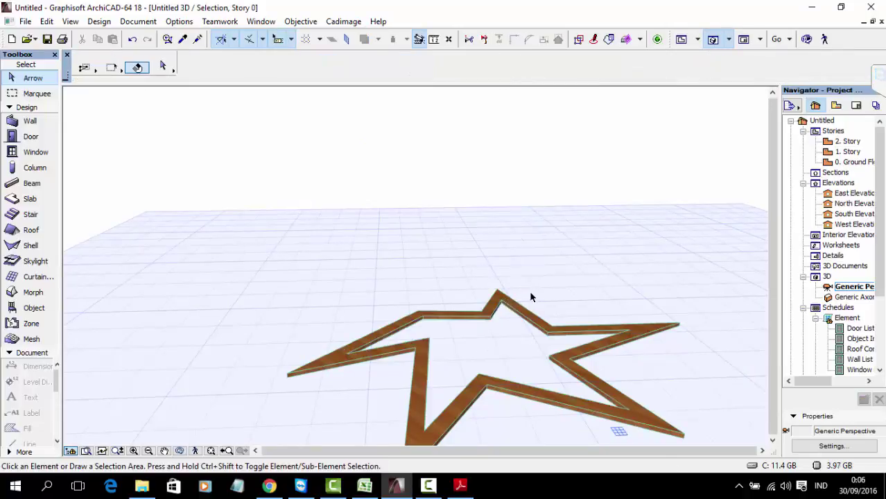
# - On the ground floor plan, select the frame's outer outline lines and drag a copy of them into the empty area beside the frame
pyautogui.press('F2')
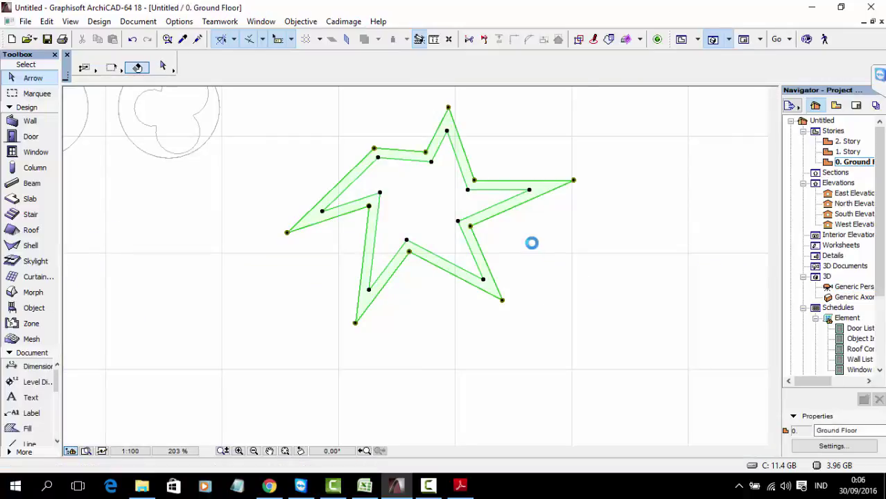
pyautogui.click(538, 188)
pyautogui.click(564, 203)
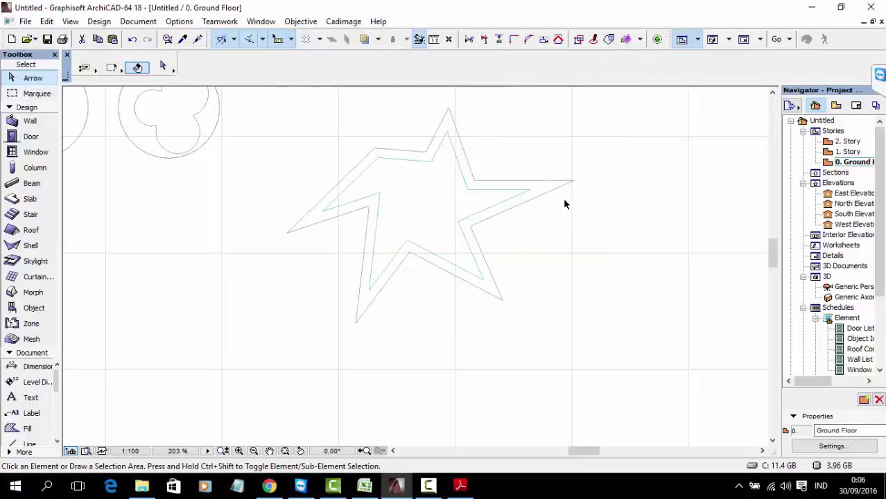
pyautogui.click(556, 189)
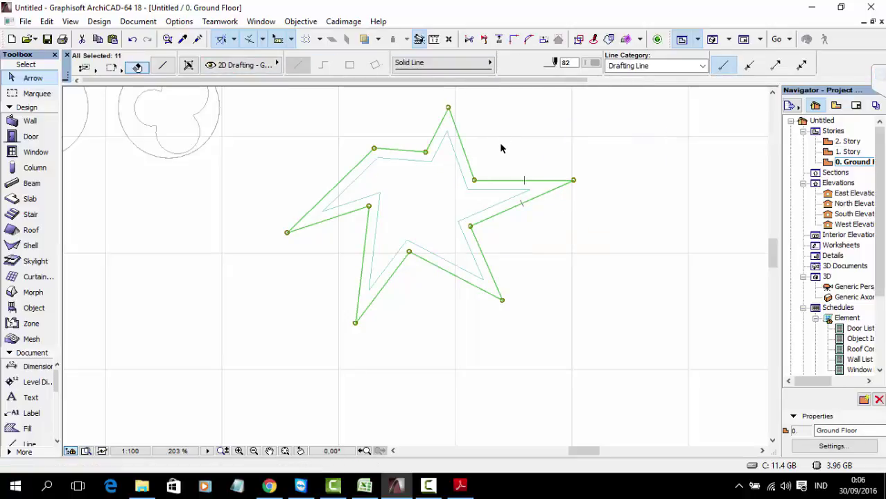
pyautogui.scroll(-2, 501, 146)
pyautogui.hotkey('ctrl', 'shift', 'd')
pyautogui.click(502, 201)
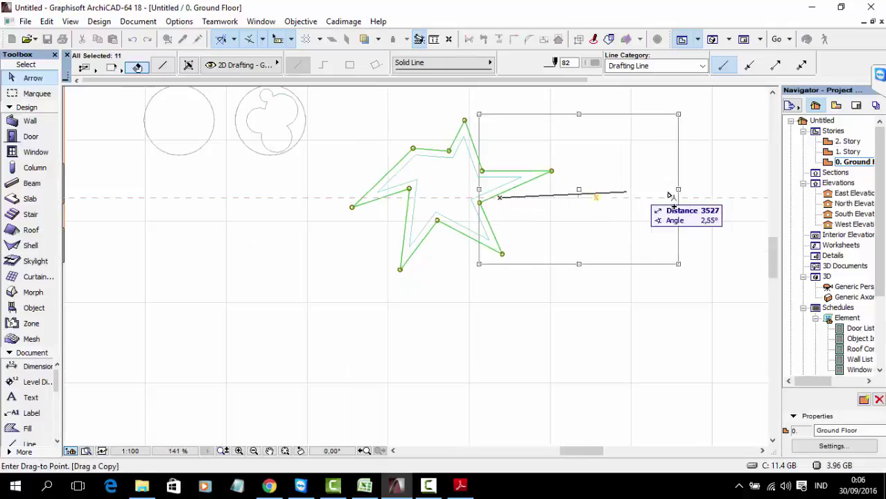
pyautogui.click(715, 206)
pyautogui.moveTo(714, 205); pyautogui.dragTo(650, 206, button='middle')
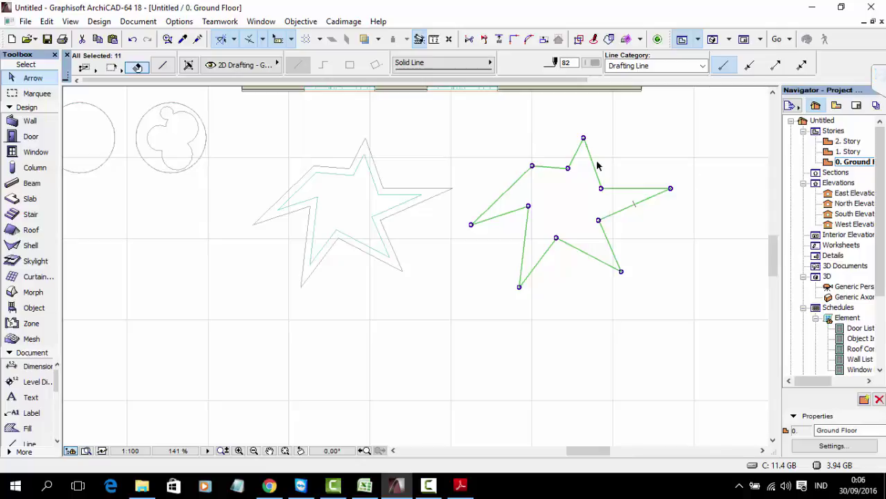
# - Fill the copied star outline with a Plywood slab of thickness 50 and give that slab the ID WALLHOLE
pyautogui.click(30, 199)
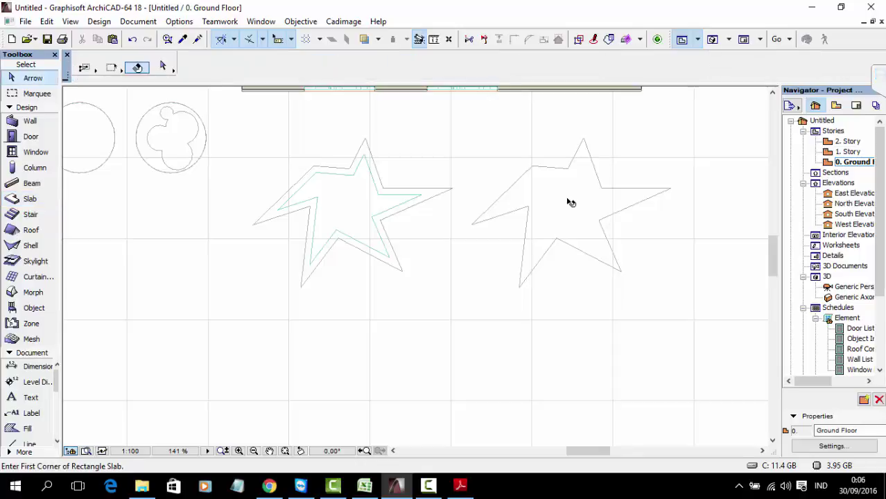
pyautogui.keyDown('shift'); pyautogui.click(567, 200); pyautogui.keyUp('shift')
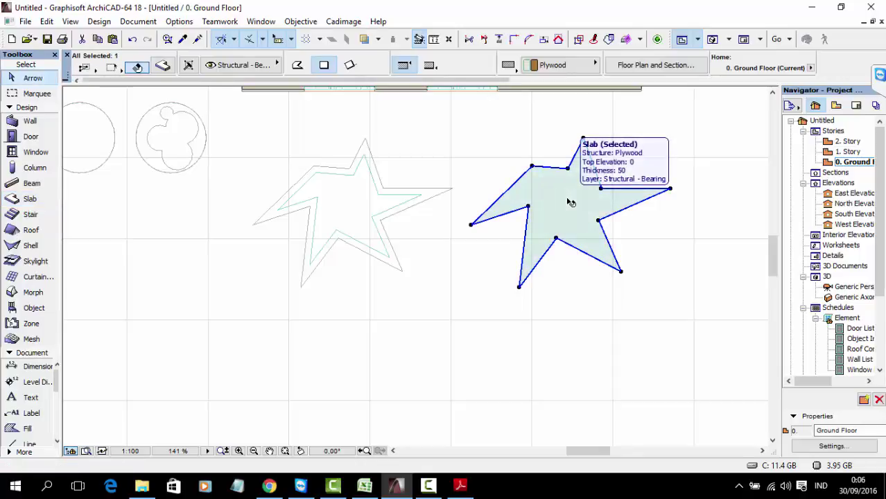
pyautogui.doubleClick(568, 199)
pyautogui.click(441, 279)
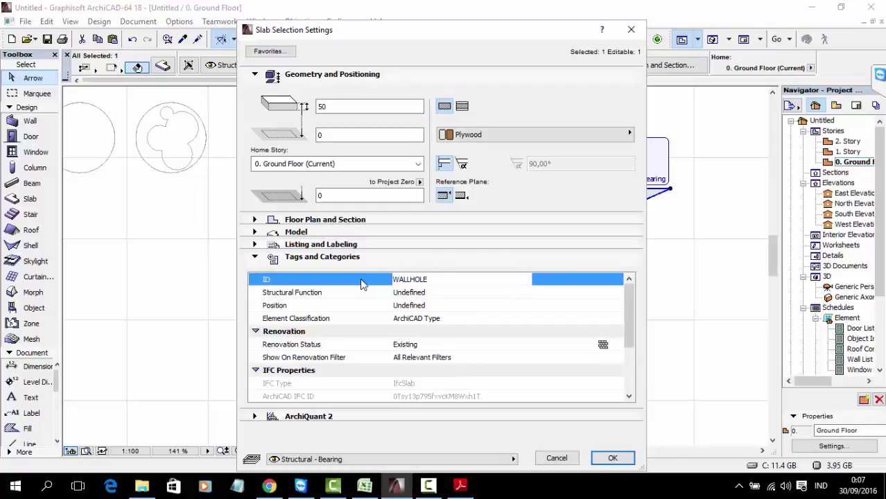
pyautogui.press('Return')
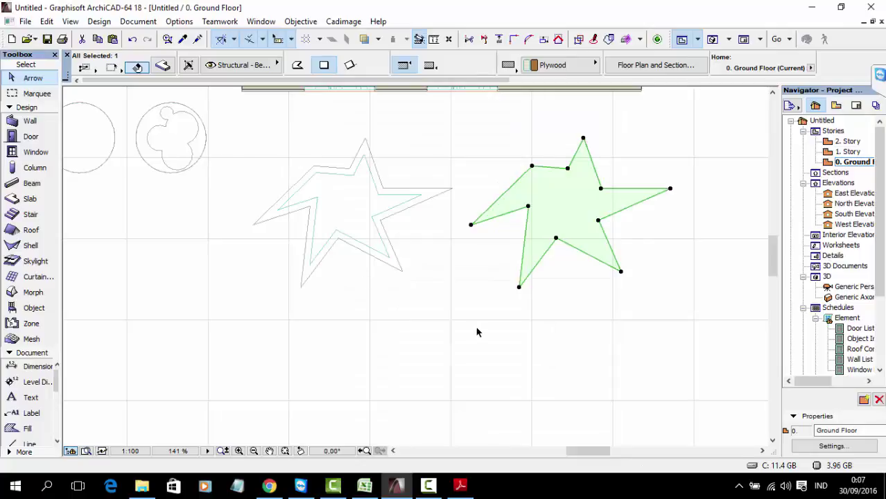
# - Move the WALLHOLE star slab onto the star frame, matching their leftmost tips
pyautogui.click(543, 275)
pyautogui.click(570, 223)
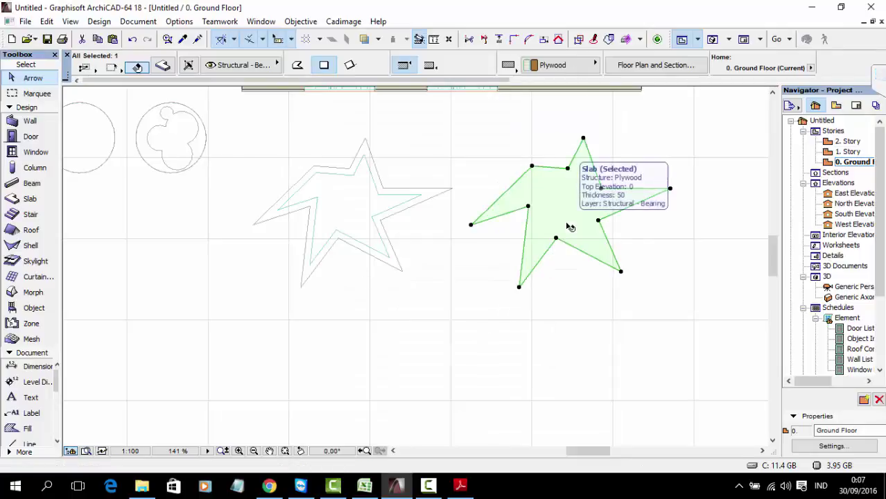
pyautogui.hotkey('ctrl', 'd')
pyautogui.click(471, 226)
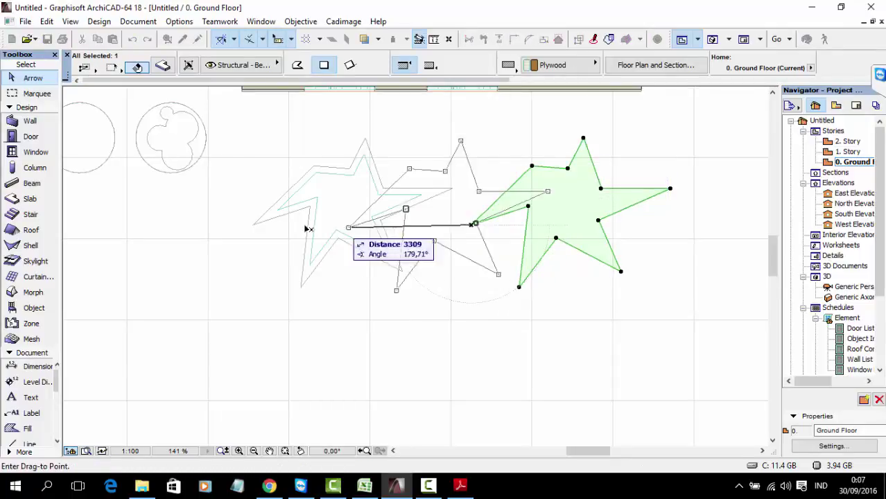
pyautogui.click(255, 226)
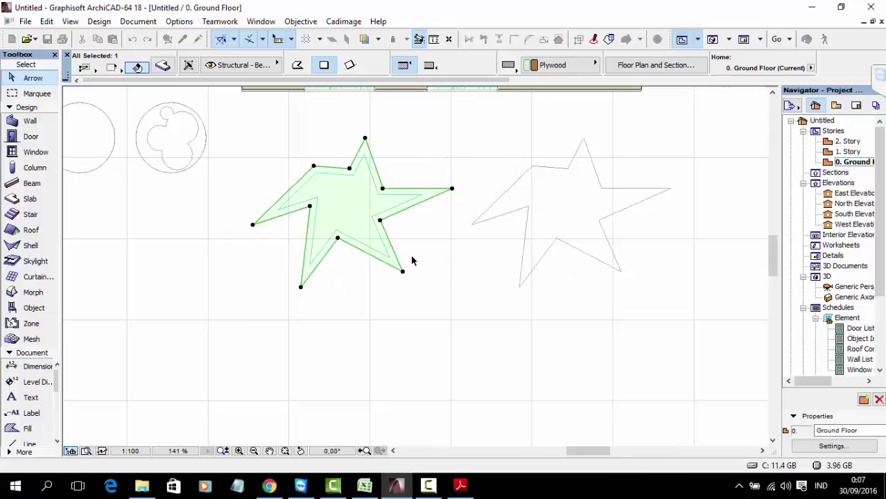
pyautogui.click(468, 318)
# - Select the star frame, its outline and the WALLHOLE slab together and display only them in the 3D view
pyautogui.moveTo(486, 334)
pyautogui.mouseDown()
pyautogui.moveTo(366, 220)
pyautogui.moveTo(375, 231)
pyautogui.mouseUp()
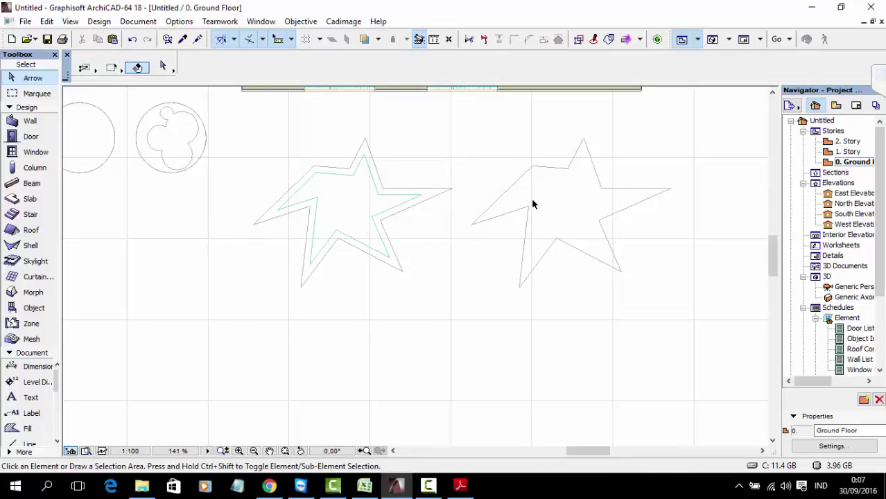
pyautogui.moveTo(443, 305); pyautogui.dragTo(246, 142)
pyautogui.press('F3')
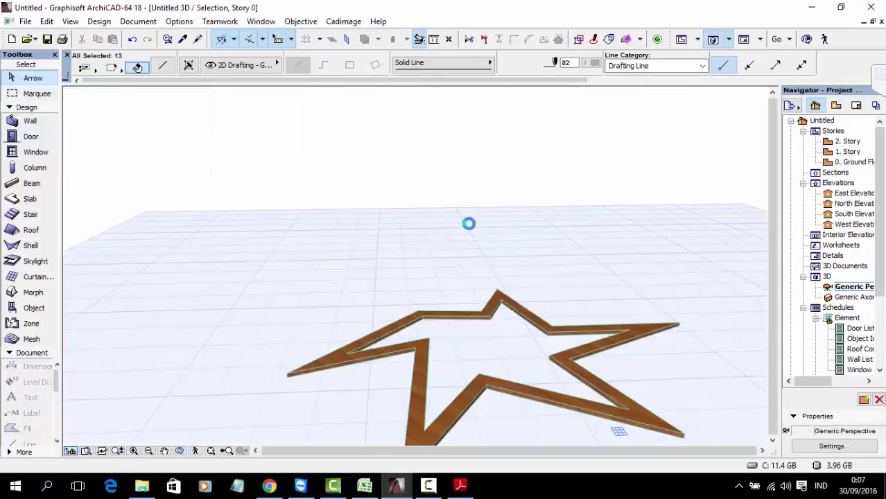
# - Check the star slab in 3D, return to the ground floor plan and select the star frame, its outlines and the WALLHOLE slab together
pyautogui.click(586, 264)
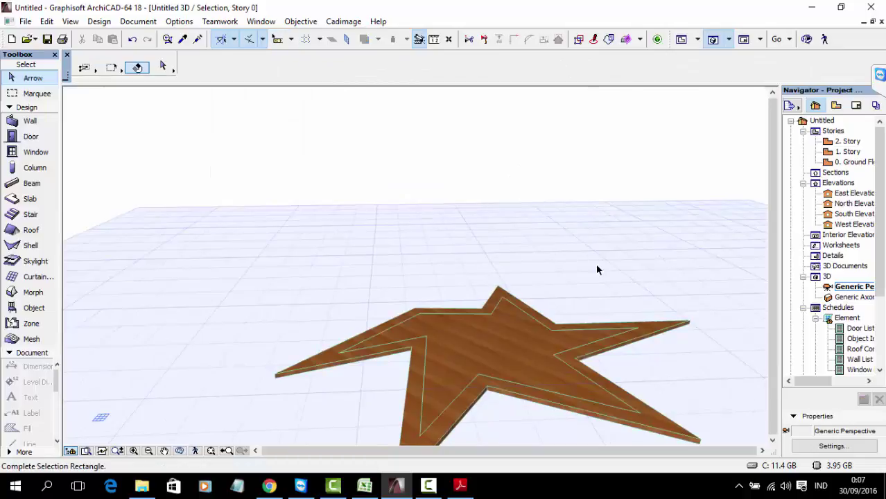
pyautogui.click(655, 330)
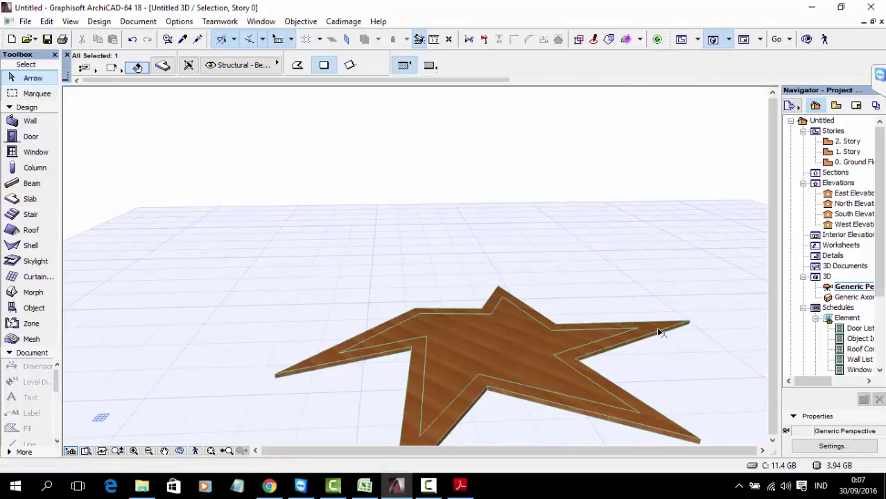
pyautogui.scroll(3, 649, 339)
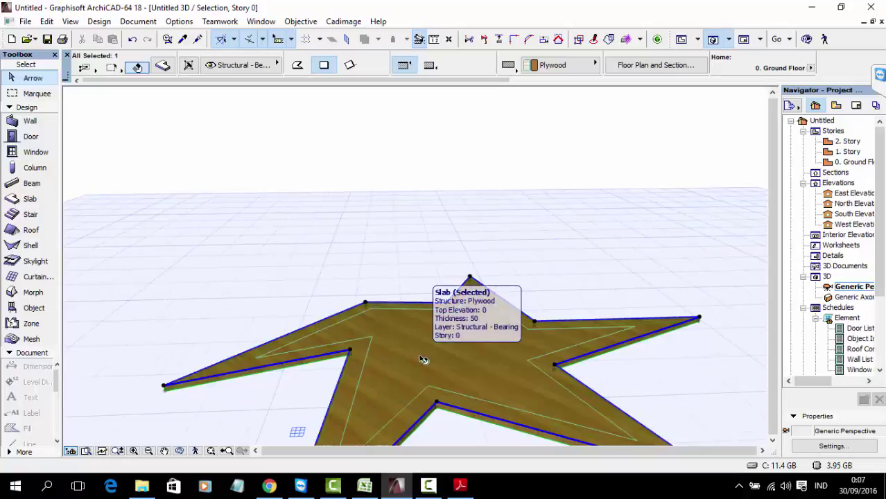
pyautogui.click(478, 373)
pyautogui.press('Escape')
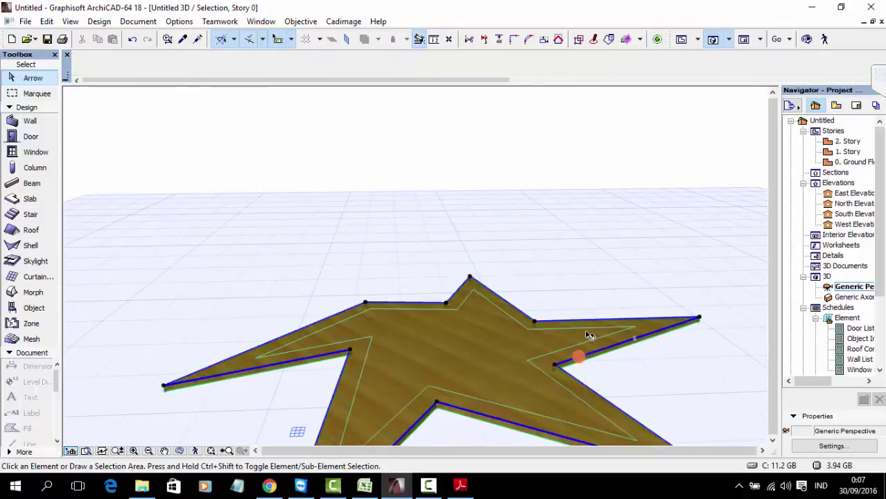
pyautogui.press('F2')
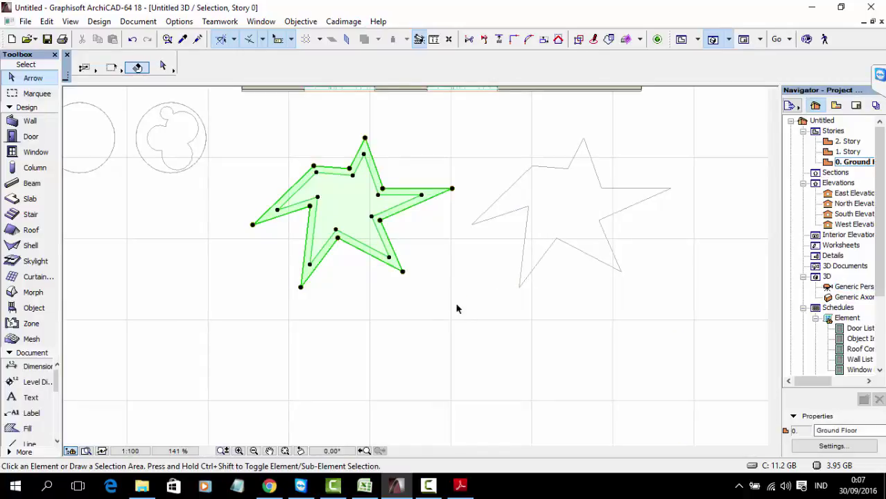
pyautogui.click(427, 329)
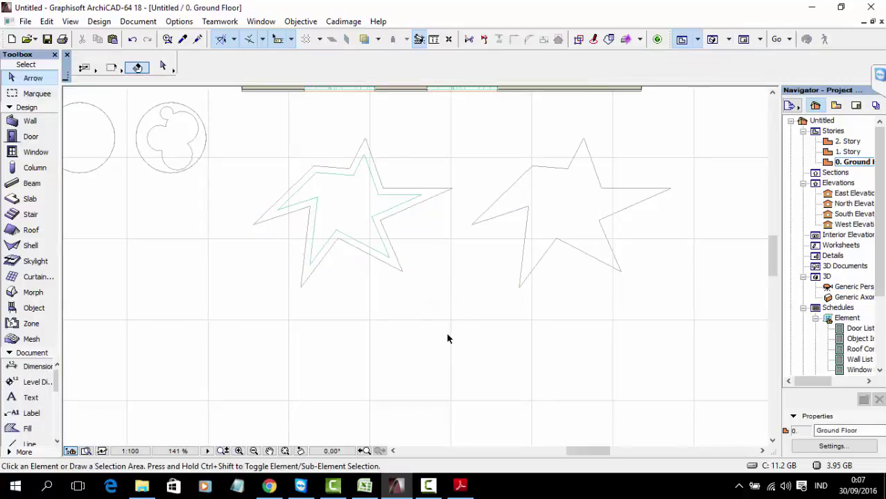
pyautogui.moveTo(447, 336); pyautogui.dragTo(238, 134)
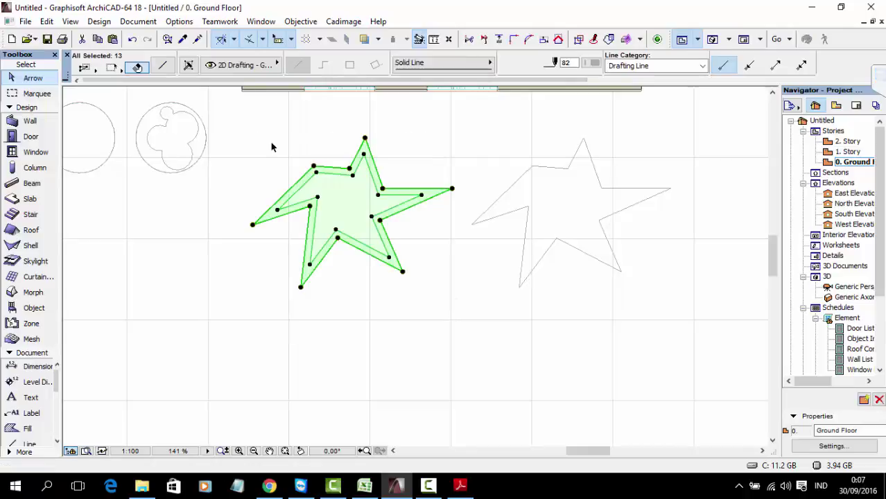
# - Save the selected star elements as a window named JENDELA BINTANG FLORY in the Embedded Library, accepting the default basic settings
pyautogui.click(25, 21)
pyautogui.moveTo(48, 231)
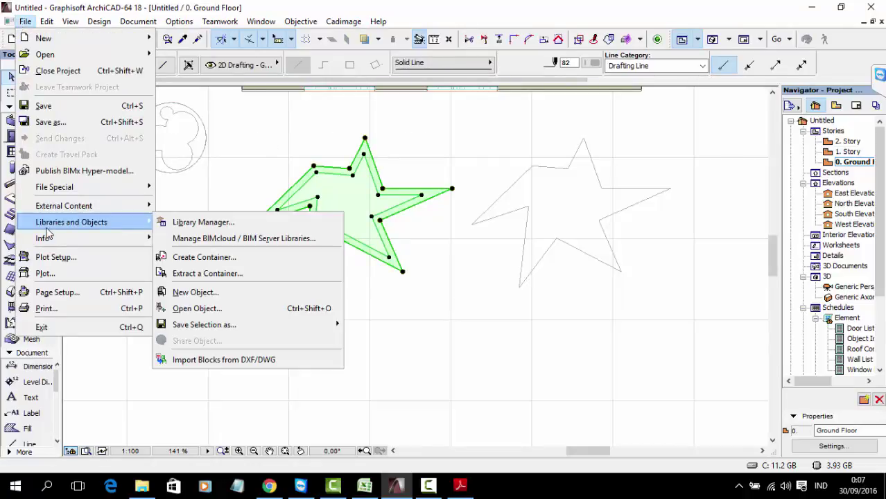
pyautogui.moveTo(301, 324)
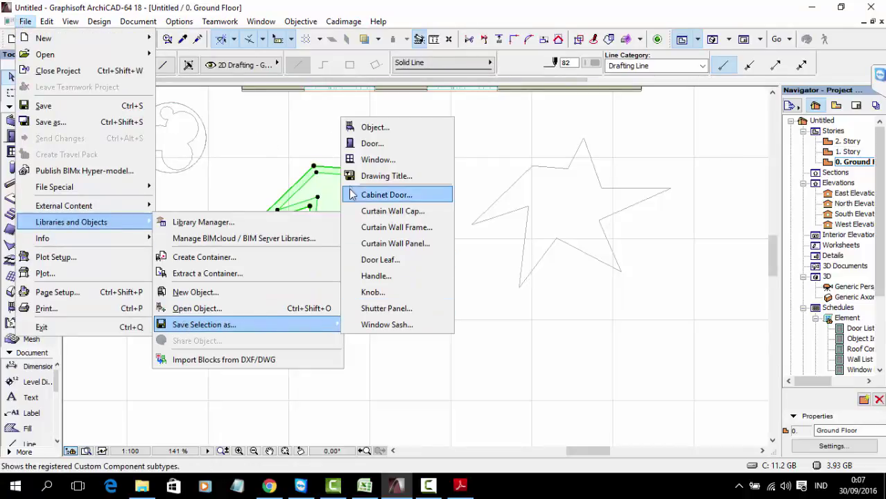
pyautogui.click(378, 159)
pyautogui.moveTo(393, 109); pyautogui.dragTo(319, 109)
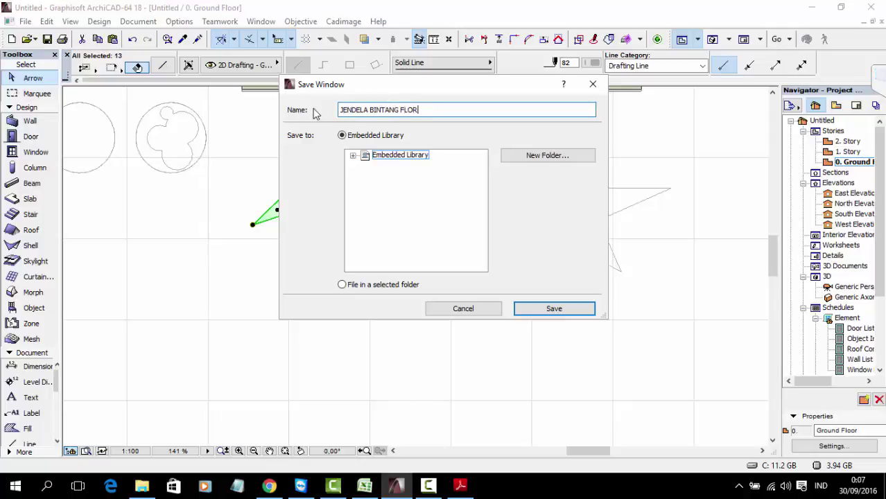
pyautogui.press('Return')
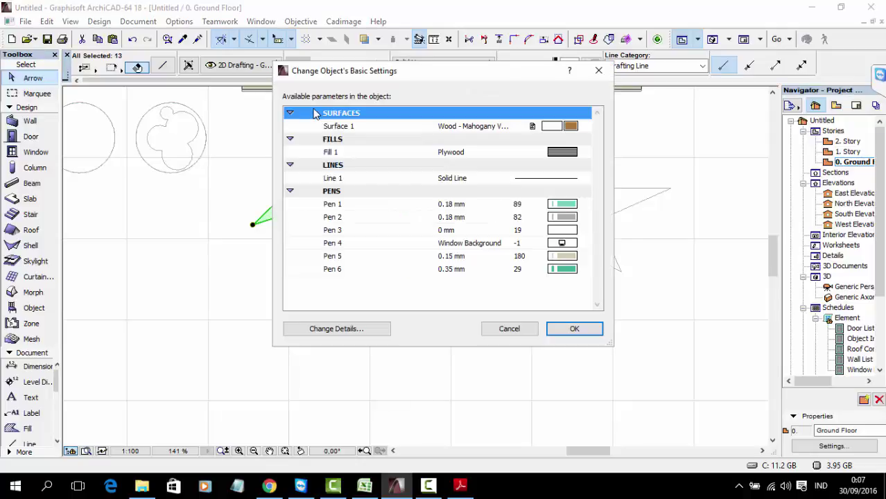
pyautogui.click(590, 335)
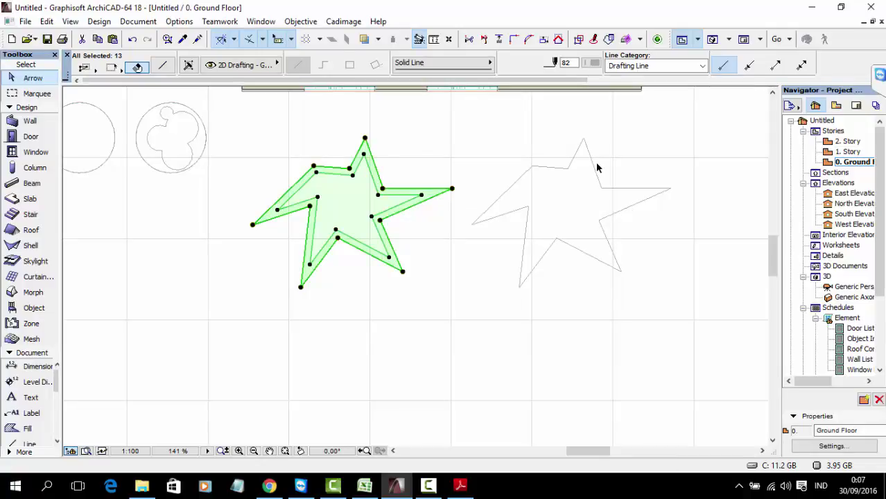
# - Stretch the right end of the wall above the stars farther right to make room for another window, and deselect it
pyautogui.moveTo(597, 166)
pyautogui.mouseDown(button='middle')
pyautogui.moveTo(518, 250)
pyautogui.moveTo(529, 207)
pyautogui.mouseUp(button='middle')
pyautogui.click(551, 188)
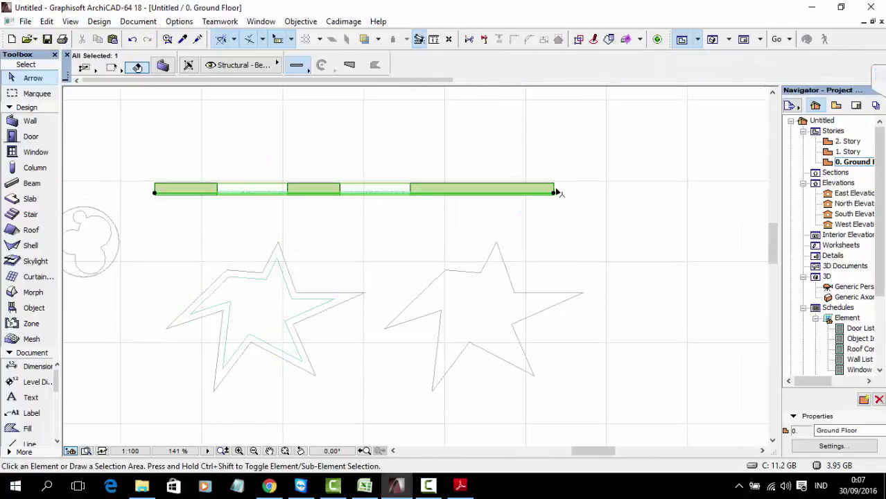
pyautogui.click(553, 191)
pyautogui.click(742, 198)
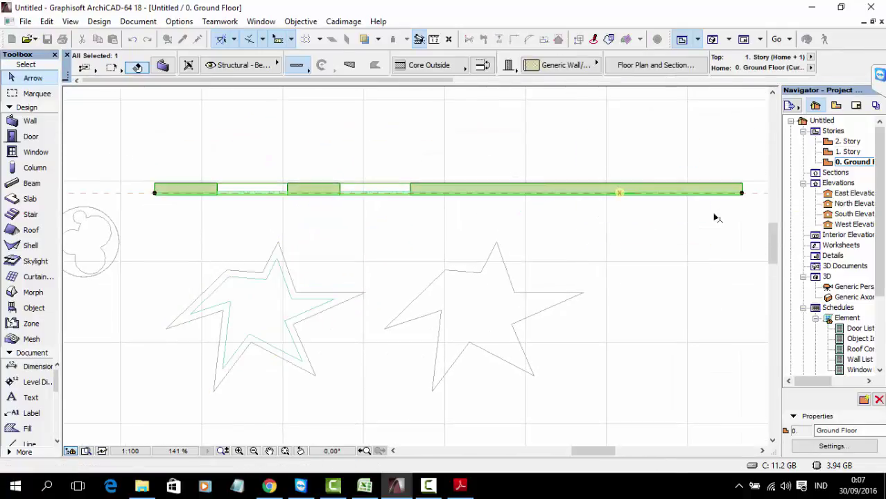
pyautogui.click(183, 148)
# - Place the JENDELA BINTANG FLORY window in the extended right part of the wall with its sill at 1000
pyautogui.click(38, 152)
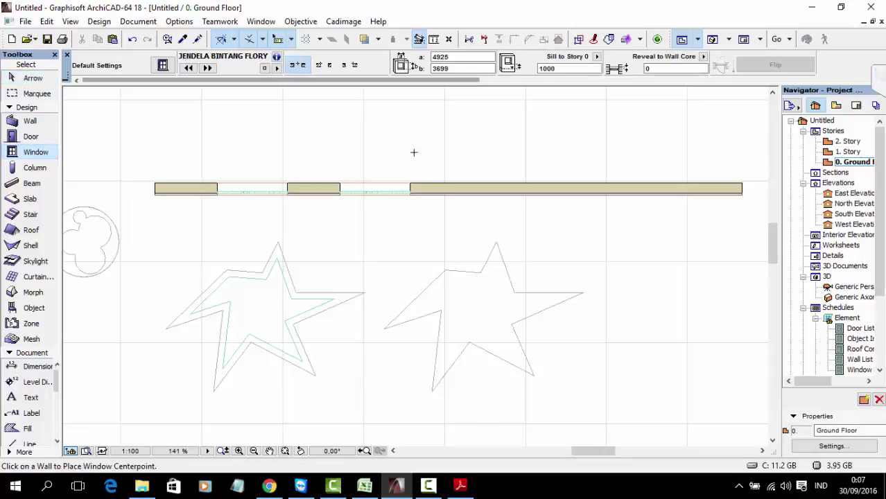
pyautogui.click(559, 188)
pyautogui.click(574, 208)
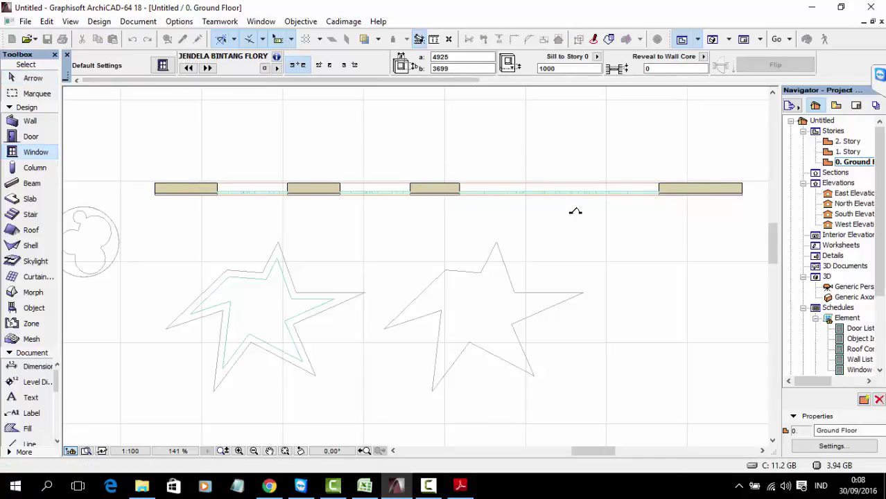
# - Display the whole model in 3D, select the wall holding the star window and change its structure to the GENERIC - ST... material
pyautogui.press('F3')
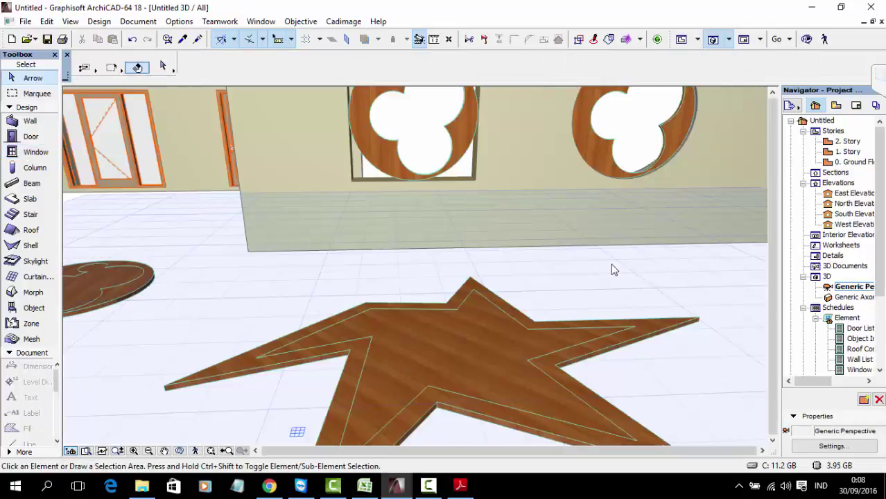
pyautogui.moveTo(552, 225); pyautogui.dragTo(604, 238)
pyautogui.click(624, 243)
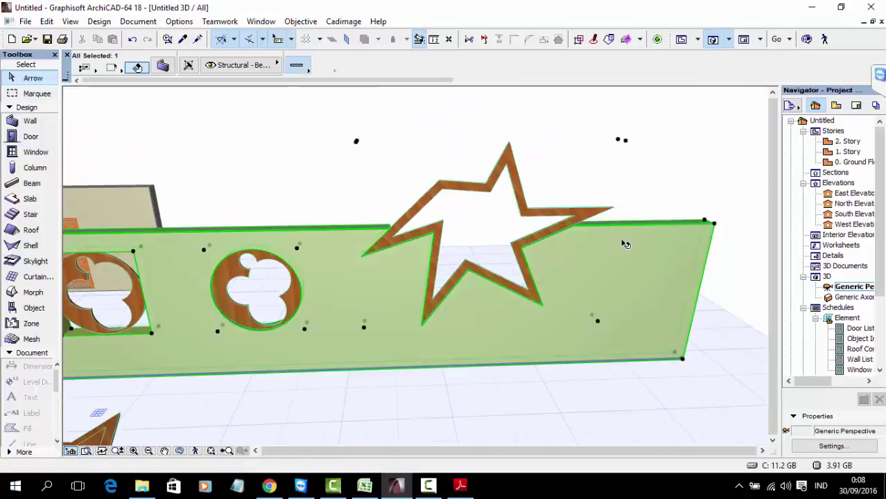
pyautogui.hscroll(3, 628, 61)
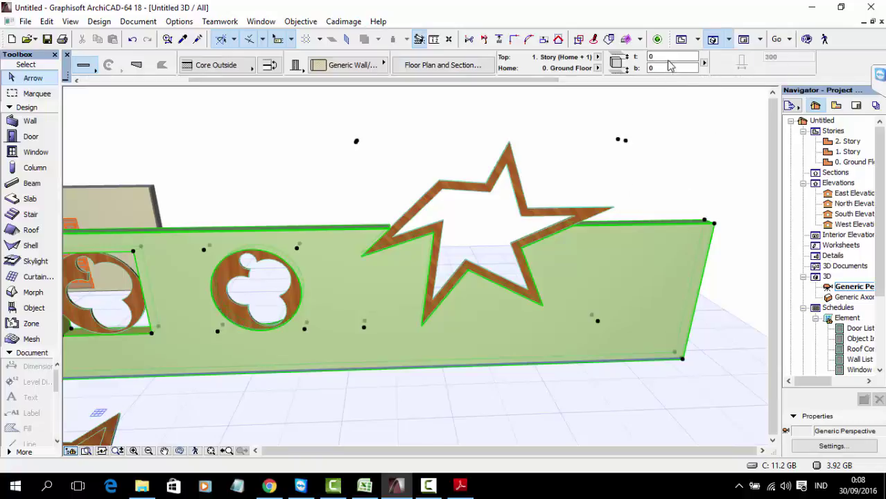
pyautogui.click(703, 65)
pyautogui.click(745, 73)
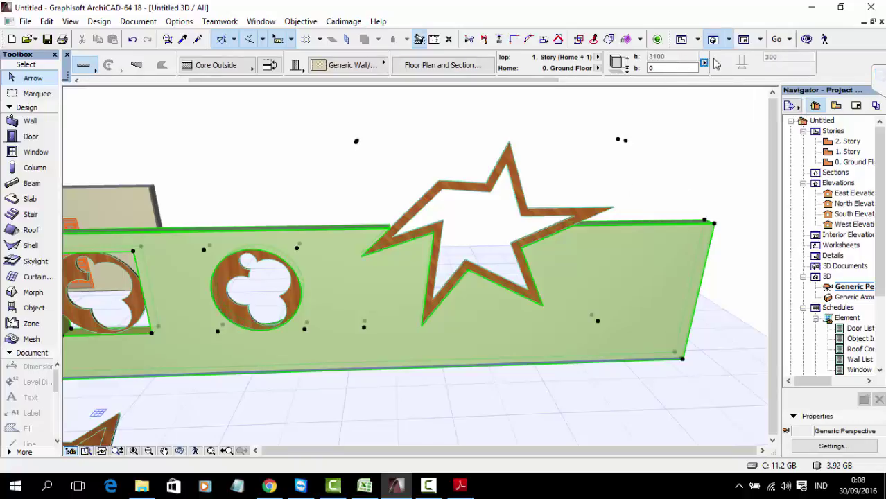
pyautogui.click(703, 64)
pyautogui.click(303, 64)
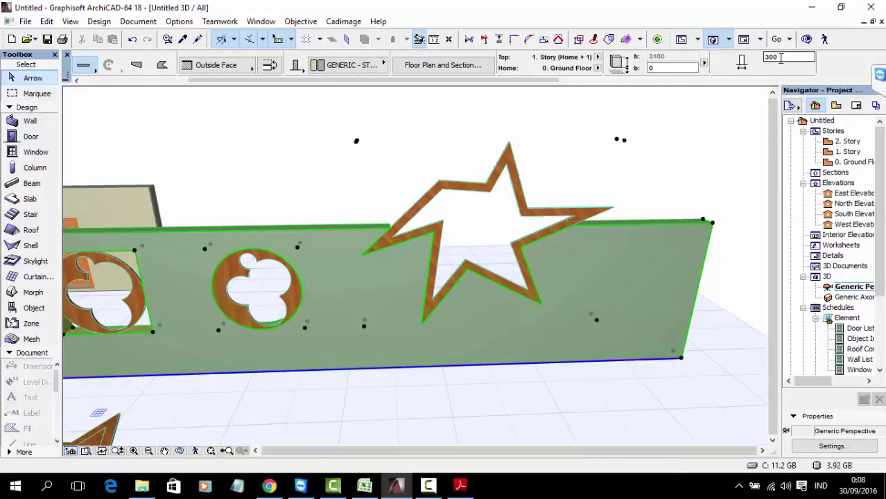
# - Set the top elevation of the wall holding the star window to 6000 relative to Project Zero and deselect it
pyautogui.click(704, 64)
pyautogui.click(742, 64)
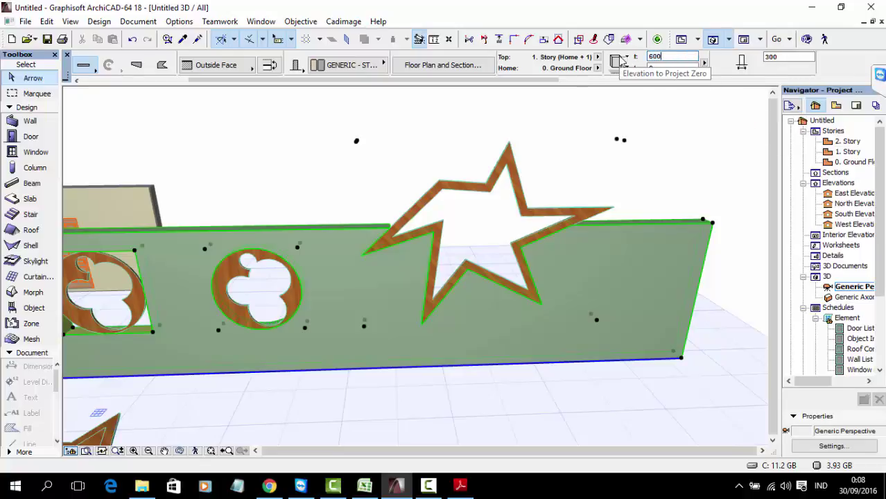
pyautogui.write('0')
pyautogui.press('Return')
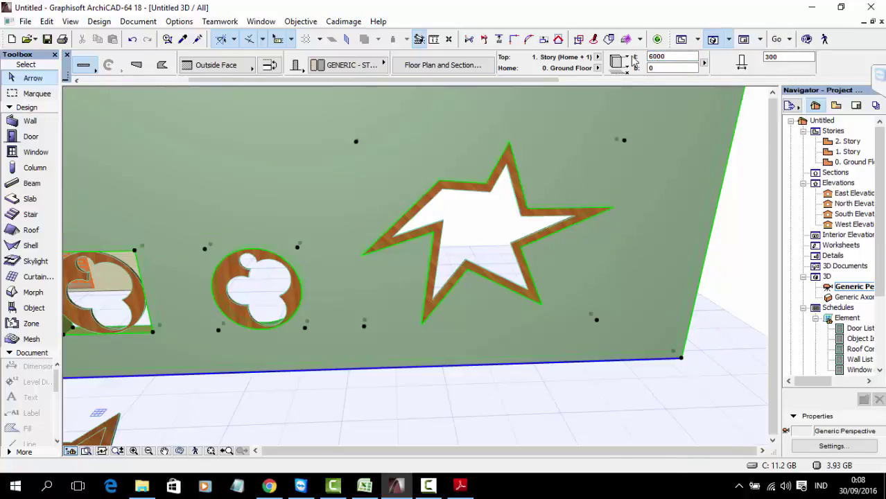
pyautogui.click(714, 227)
pyautogui.press('Escape')
pyautogui.press('Escape')
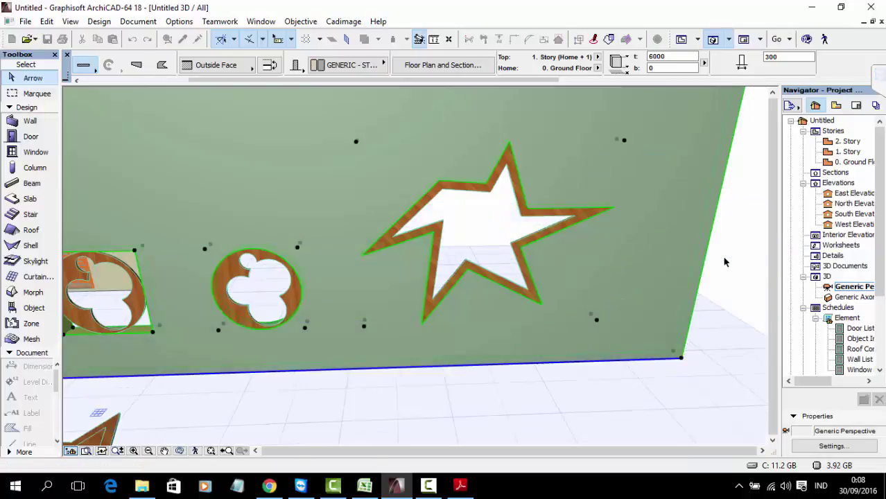
# - Select the star window in the 3D view and set its reveal to the wall core to 150
pyautogui.click(452, 225)
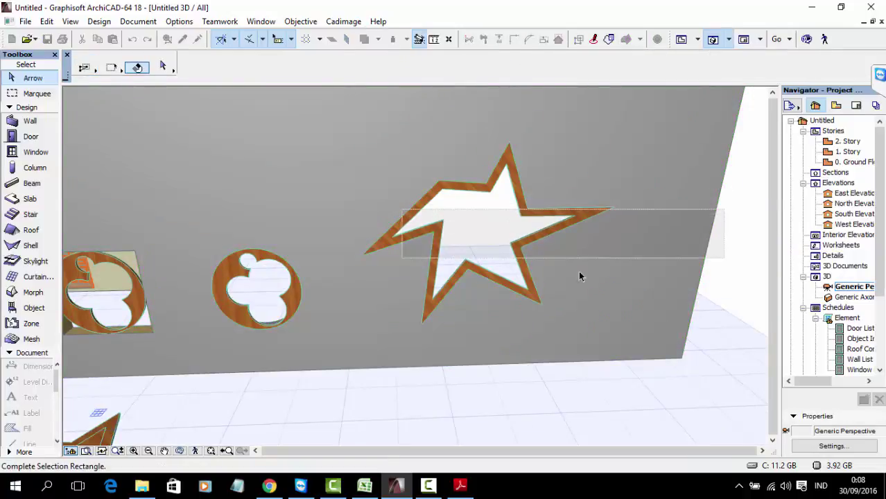
pyautogui.click(747, 317)
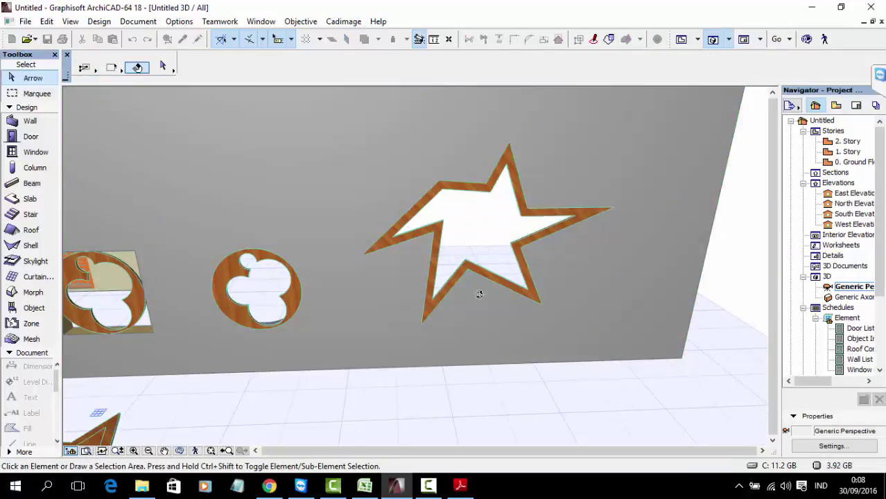
pyautogui.keyDown('shift'); pyautogui.moveTo(479, 294); pyautogui.dragTo(114, 279, button='middle'); pyautogui.keyUp('shift')
pyautogui.scroll(3, 412, 253)
pyautogui.scroll(-3, 414, 260)
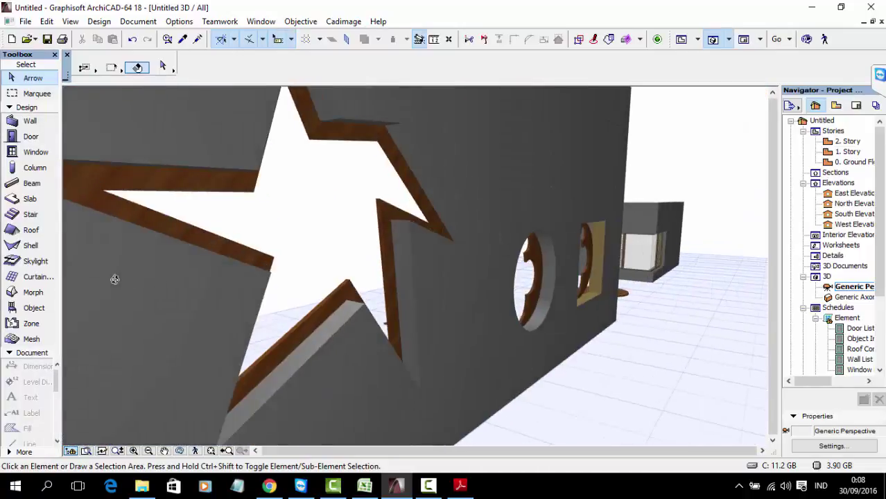
pyautogui.scroll(2, 364, 204)
pyautogui.scroll(3, 371, 132)
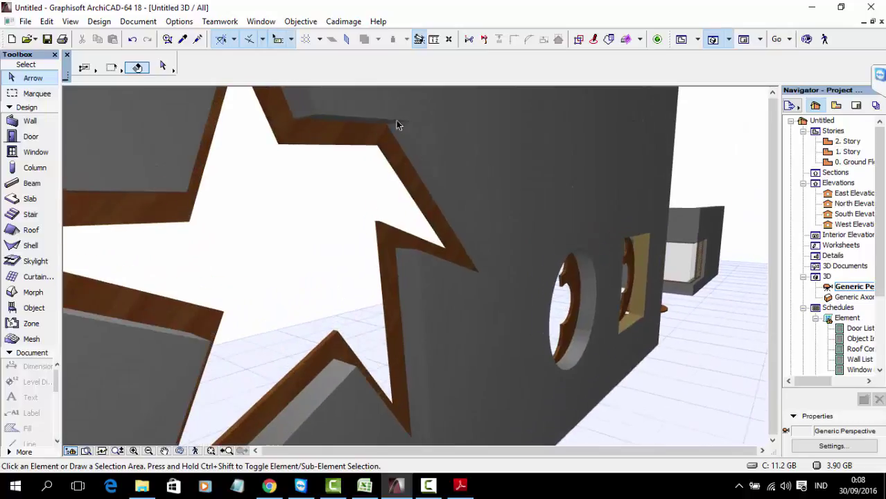
pyautogui.click(305, 109)
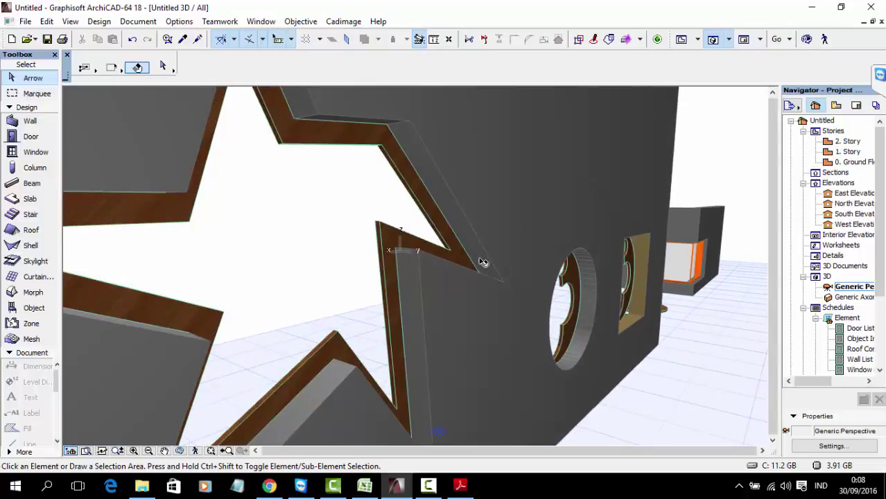
pyautogui.click(301, 136)
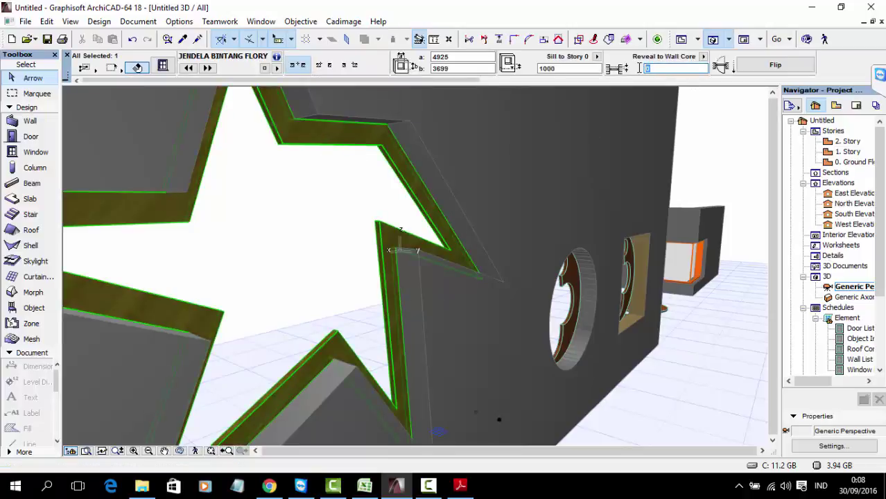
pyautogui.press('Return')
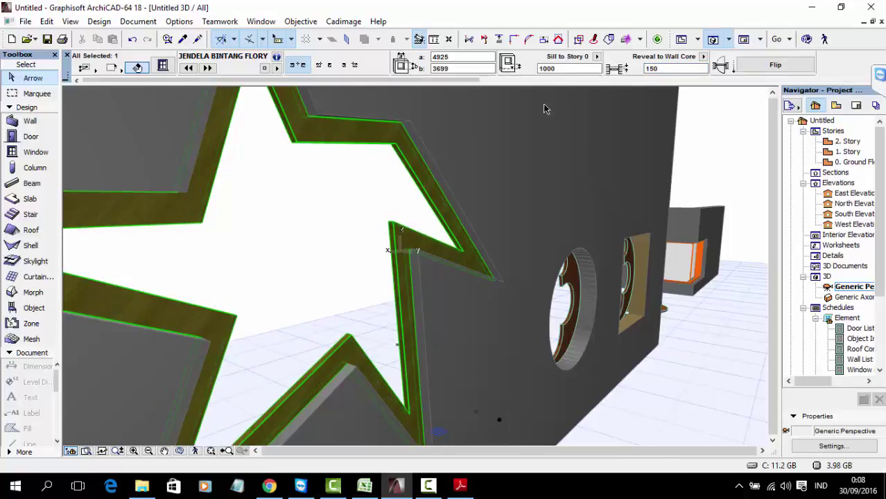
# - Examine the depth of the star frame within its wall opening and compare it with the two circular lobed windows
pyautogui.keyDown('shift'); pyautogui.moveTo(544, 109); pyautogui.dragTo(599, 223, button='middle'); pyautogui.keyUp('shift')
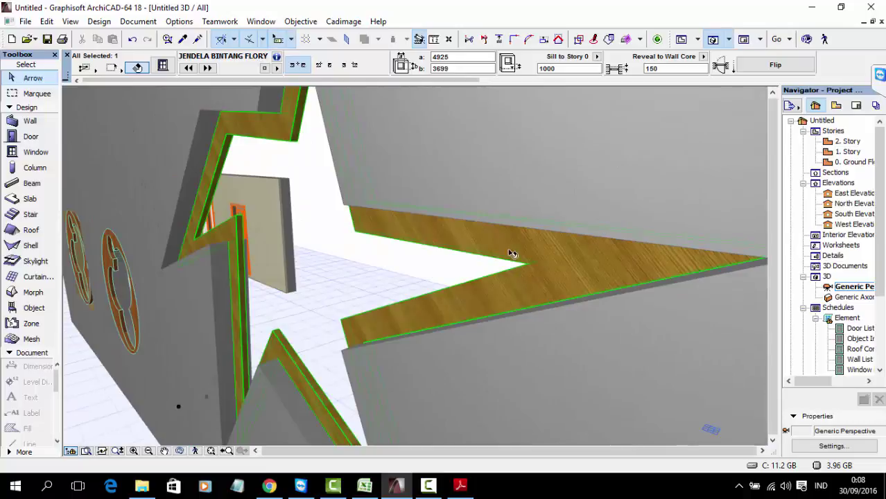
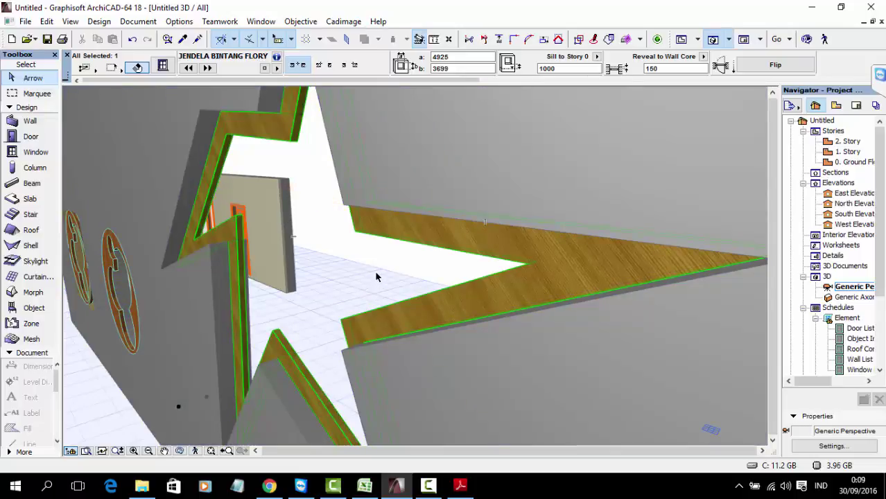
pyautogui.keyDown('shift'); pyautogui.moveTo(403, 229); pyautogui.dragTo(275, 250, button='middle'); pyautogui.keyUp('shift')
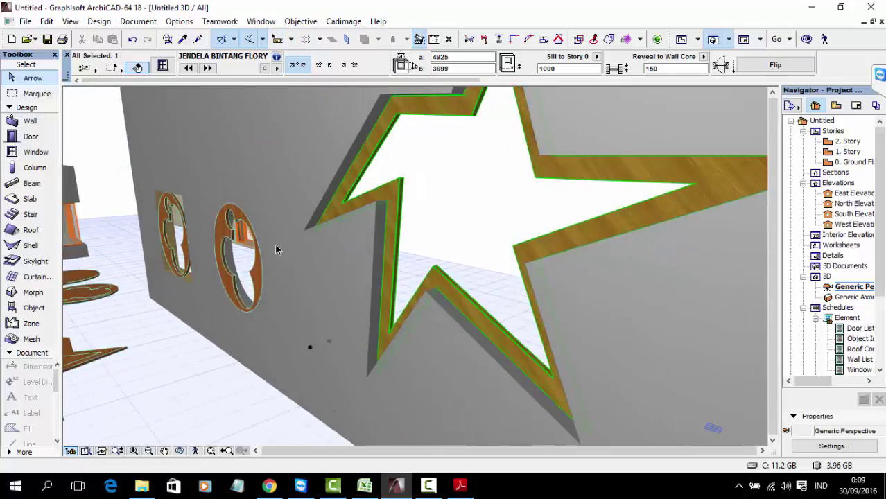
pyautogui.keyDown('shift'); pyautogui.moveTo(352, 243); pyautogui.dragTo(461, 313, button='middle'); pyautogui.keyUp('shift')
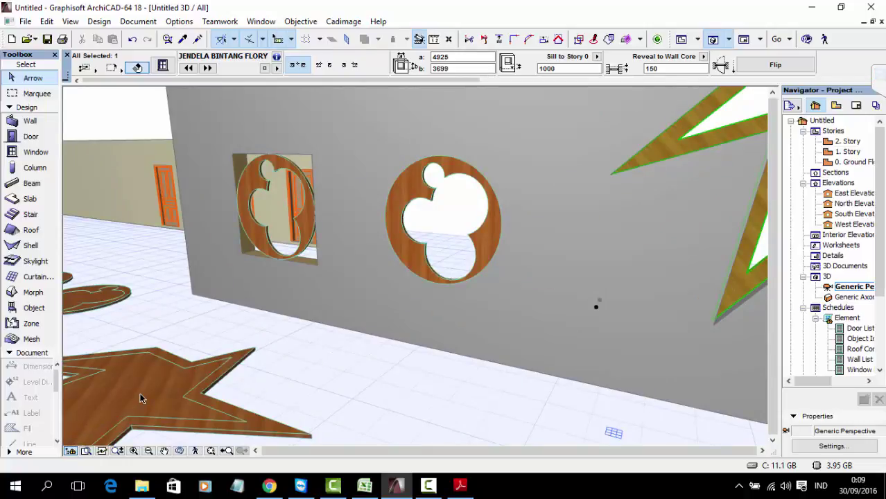
# - Return to the ground floor plan and set the ID of the star slab surrounding the inner star outline to WALLNICHE
pyautogui.press('F2')
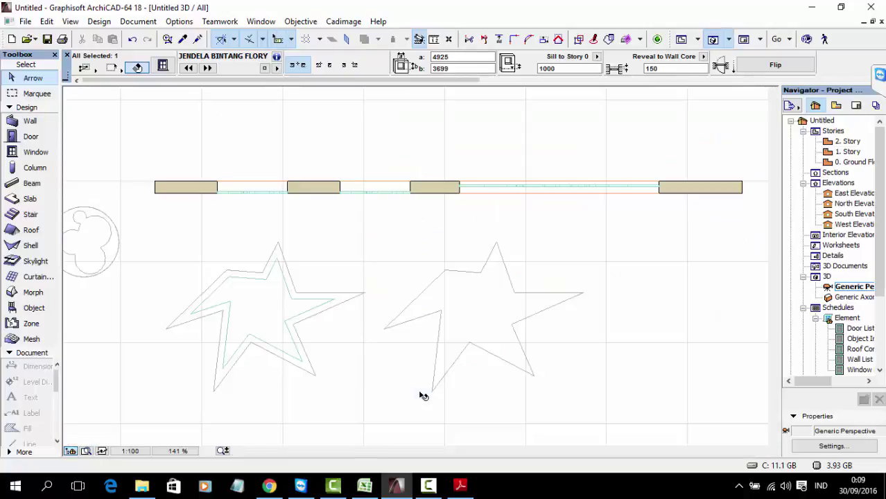
pyautogui.click(270, 305)
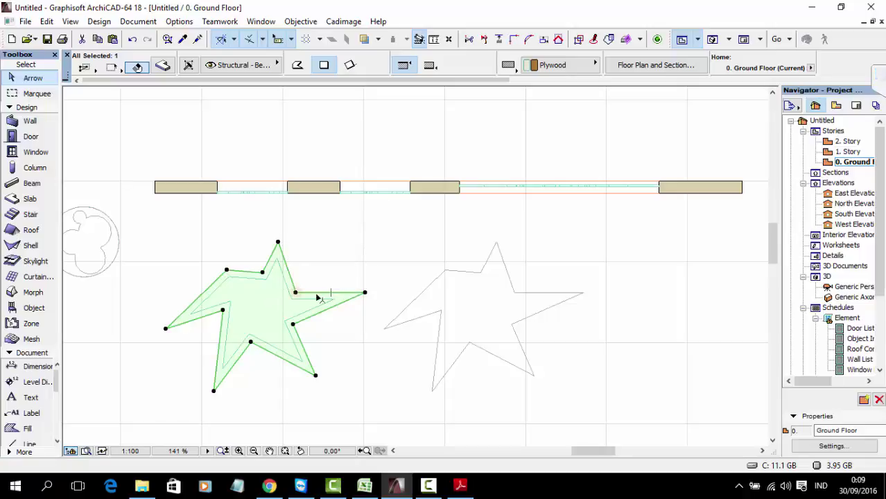
pyautogui.scroll(3, 267, 307)
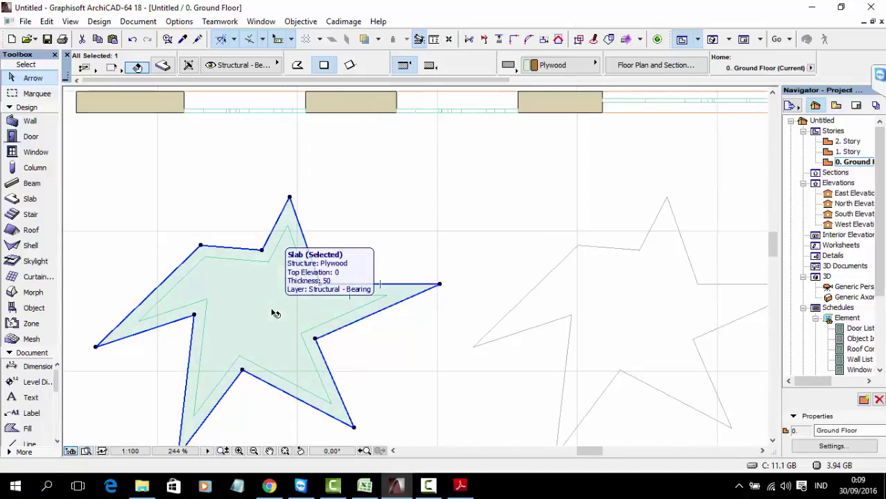
pyautogui.hotkey('ctrl', 't')
pyautogui.click(443, 280)
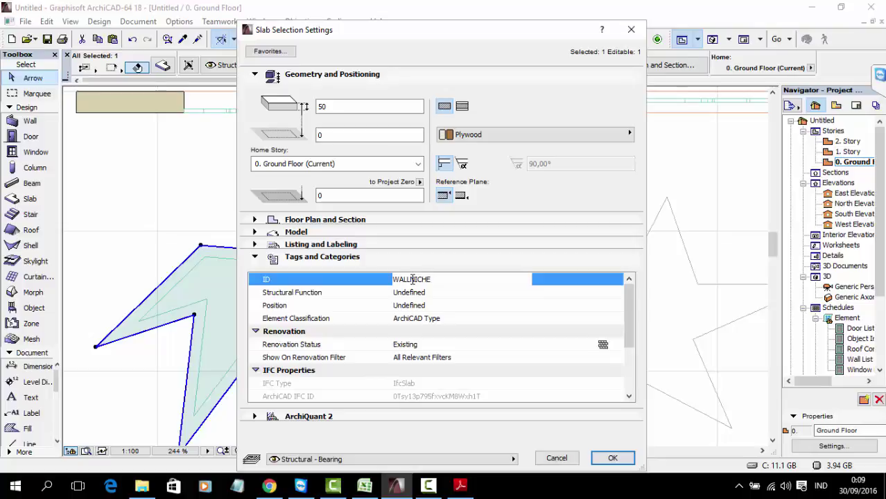
pyautogui.write('NICHE')
pyautogui.click(612, 458)
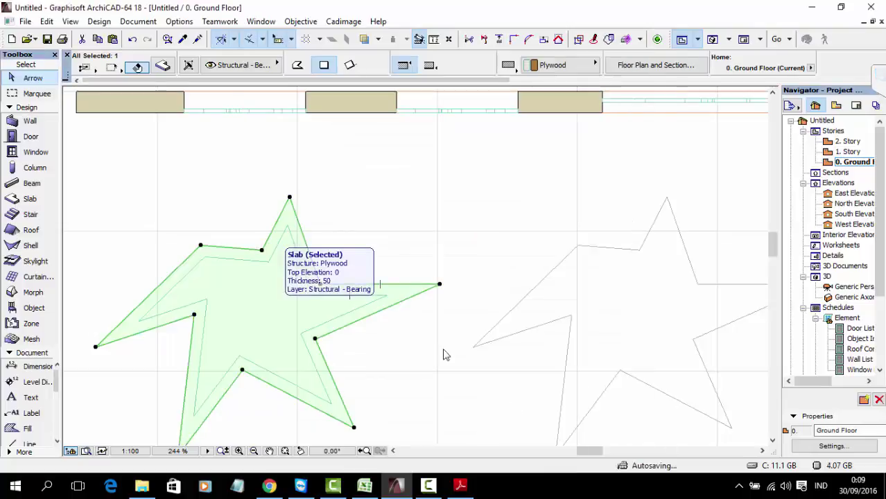
pyautogui.click(441, 346)
# - Save the double-outlined star elements as a window named JENDELA NICHE FLORY in the Embedded Library, keeping the default object settings
pyautogui.scroll(-3, 385, 328)
pyautogui.moveTo(386, 328); pyautogui.dragTo(471, 284, button='middle')
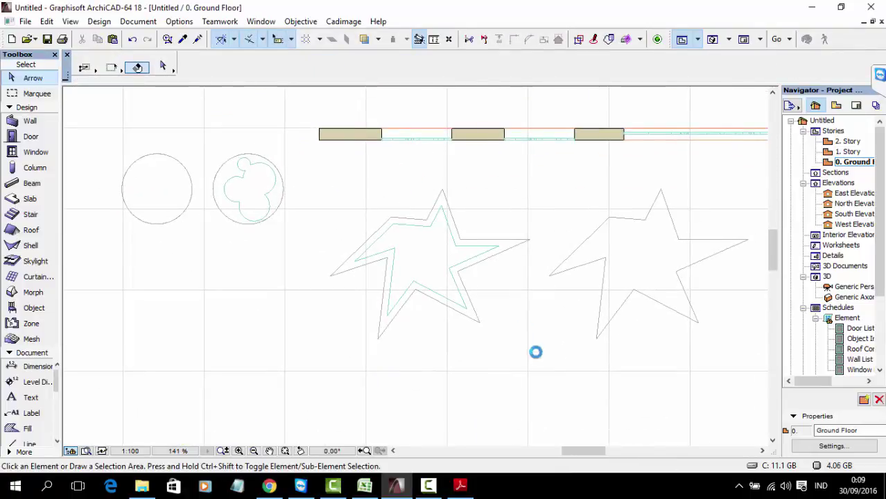
pyautogui.click(540, 361)
pyautogui.click(420, 275)
pyautogui.click(521, 353)
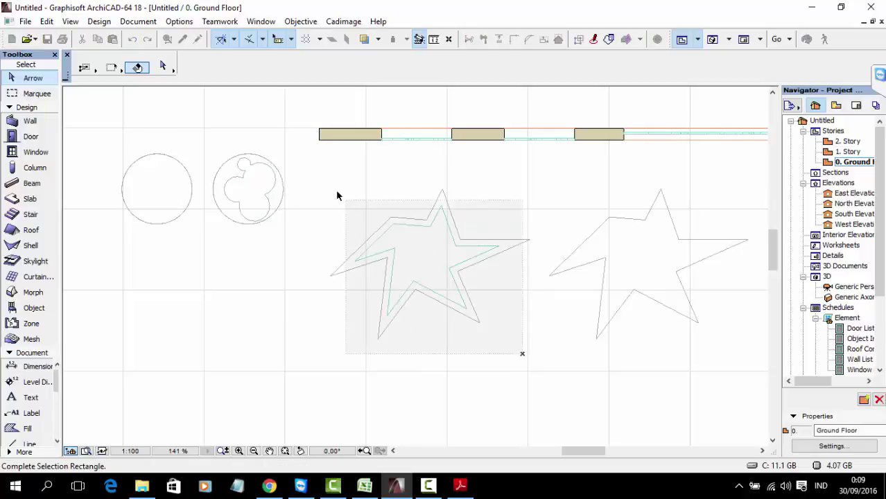
pyautogui.click(313, 181)
pyautogui.click(25, 22)
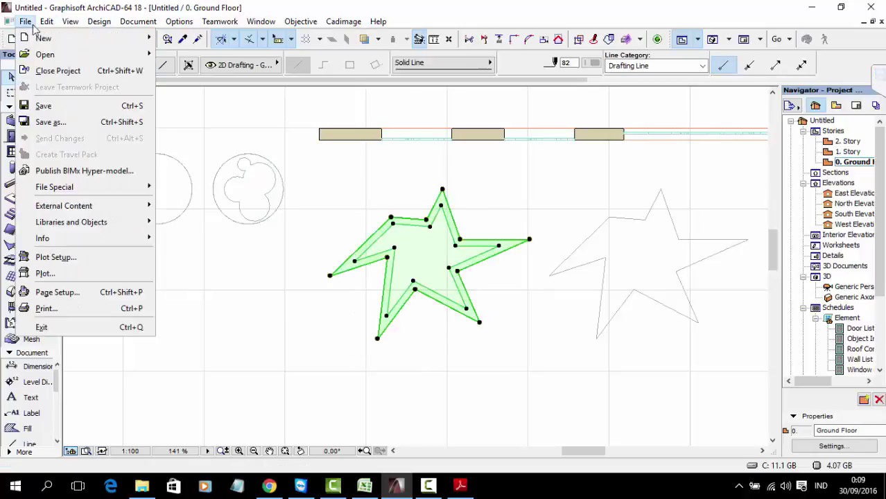
pyautogui.moveTo(111, 206)
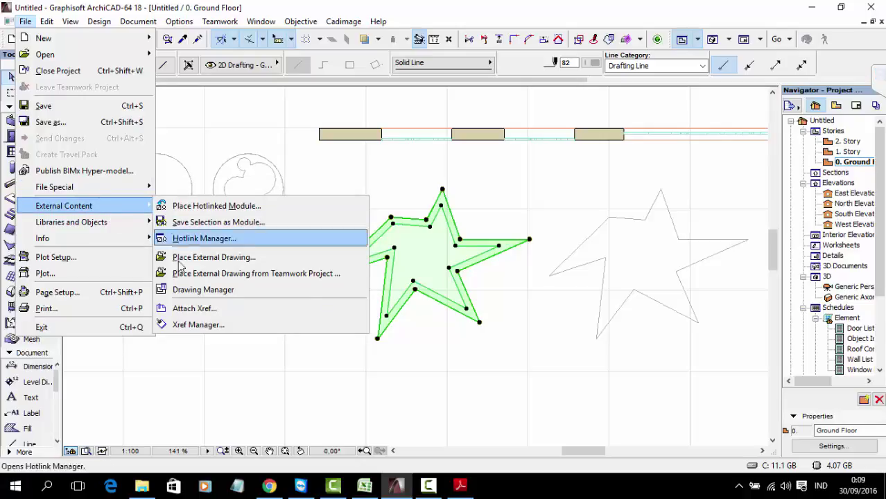
pyautogui.moveTo(87, 227)
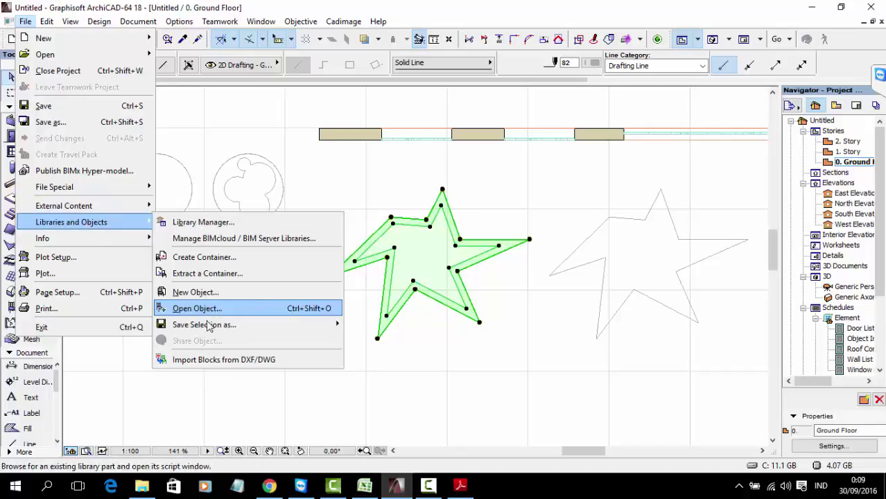
pyautogui.moveTo(231, 325)
pyautogui.click(378, 161)
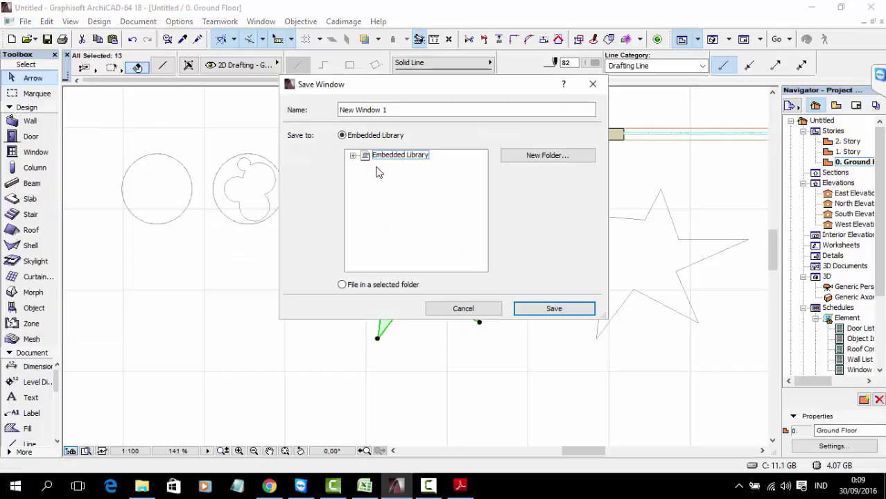
pyautogui.moveTo(402, 107); pyautogui.dragTo(321, 108)
pyautogui.write('JENDELA NICHE FLORY')
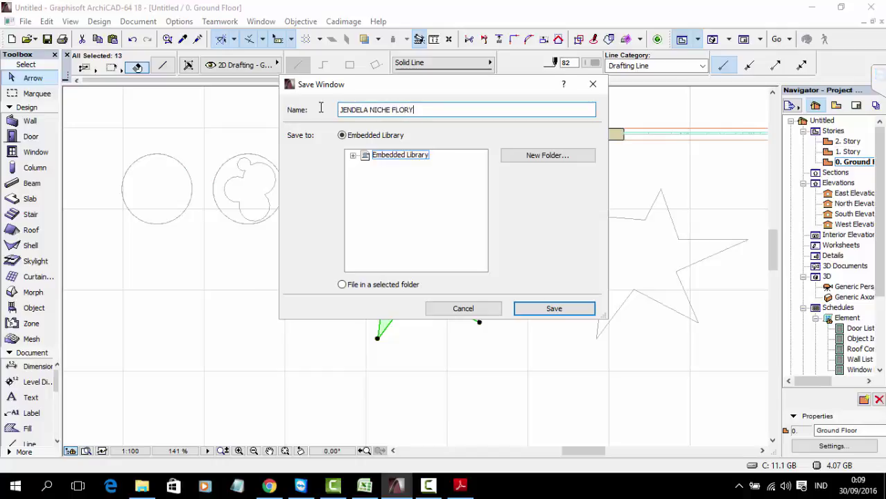
pyautogui.press('Return')
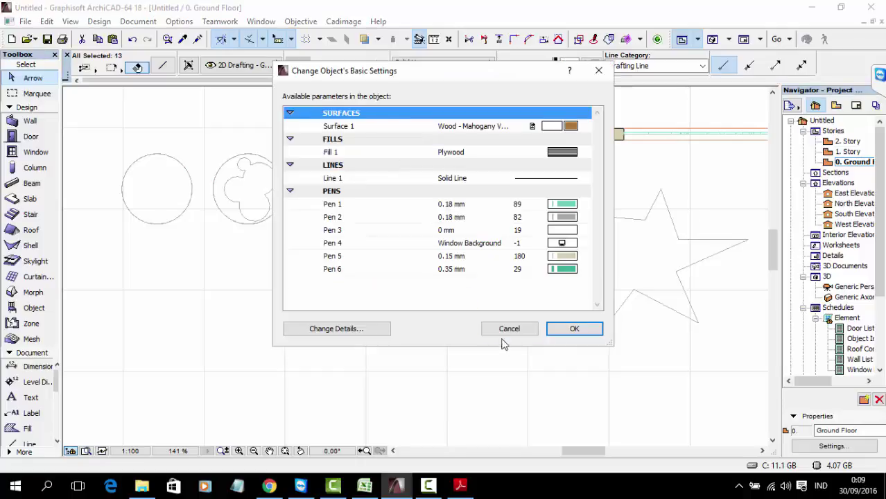
pyautogui.click(573, 329)
# - Stretch the wall holding the windows straight past the East Elevation line to about 21300 long
pyautogui.keyDown('shift'); pyautogui.hscroll(5, 452, 188); pyautogui.keyUp('shift')
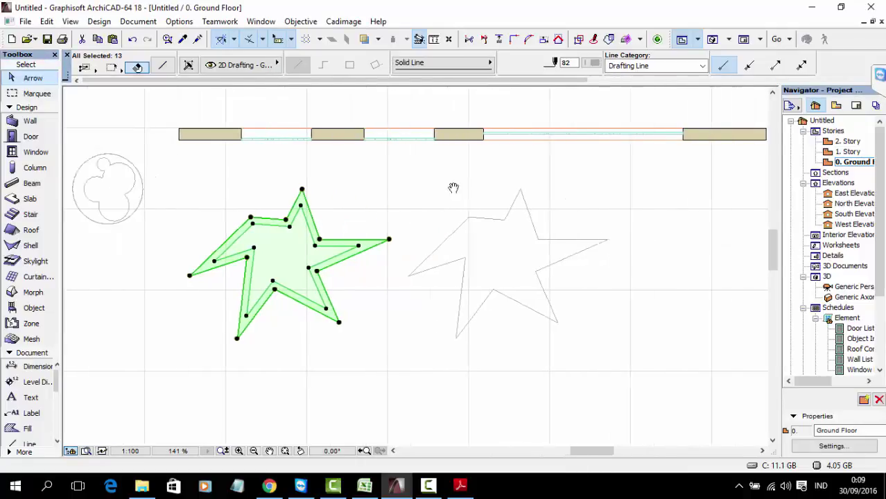
pyautogui.click(591, 141)
pyautogui.moveTo(591, 141); pyautogui.dragTo(413, 172, button='middle')
pyautogui.click(412, 175)
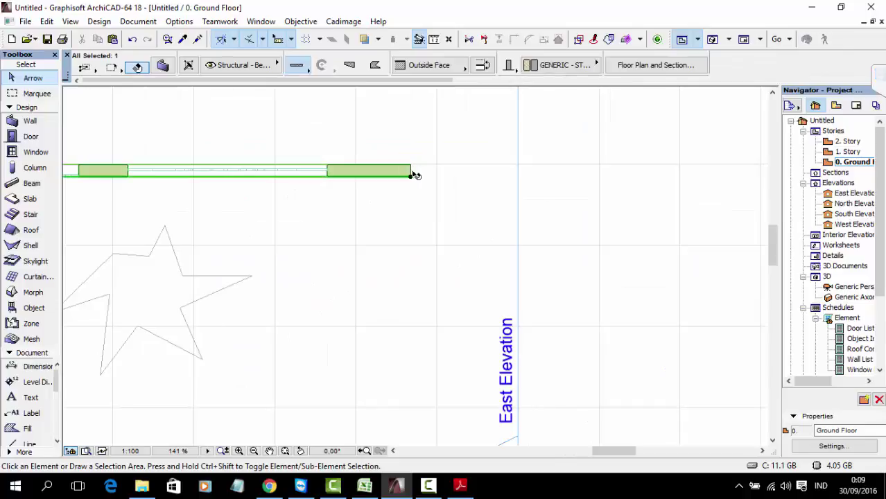
pyautogui.click(412, 176)
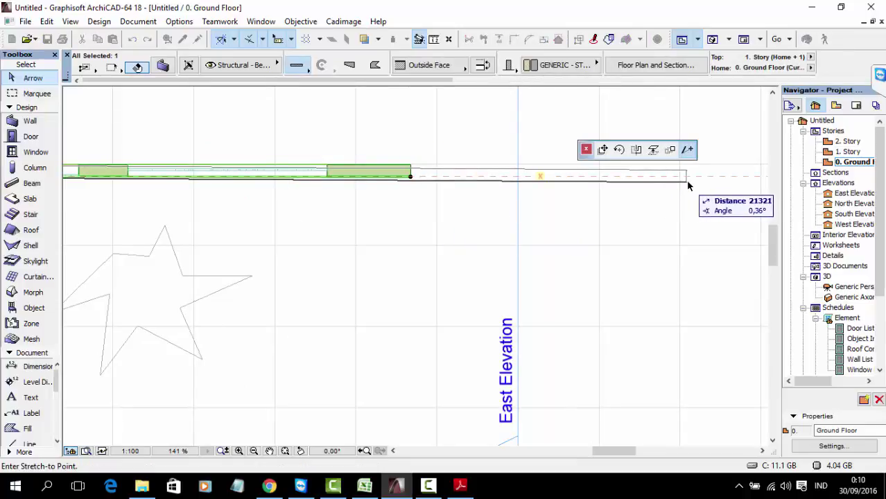
pyautogui.click(689, 177)
# - Place the JENDELA NICHE FLORY window in the extended part of the wall, with its exterior facing the star outlines
pyautogui.click(35, 152)
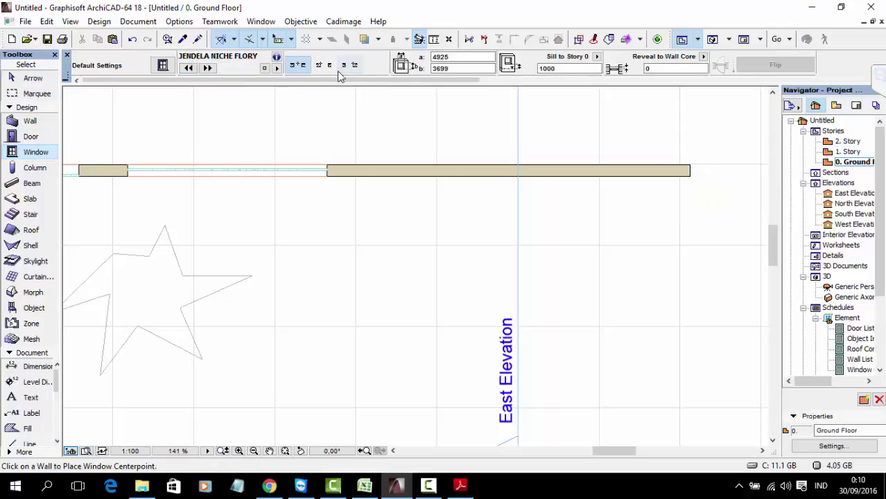
pyautogui.click(495, 172)
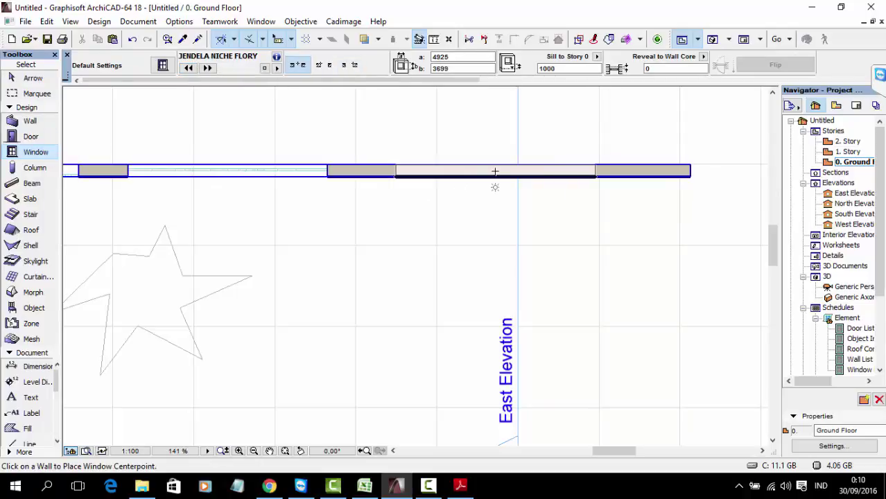
pyautogui.click(505, 201)
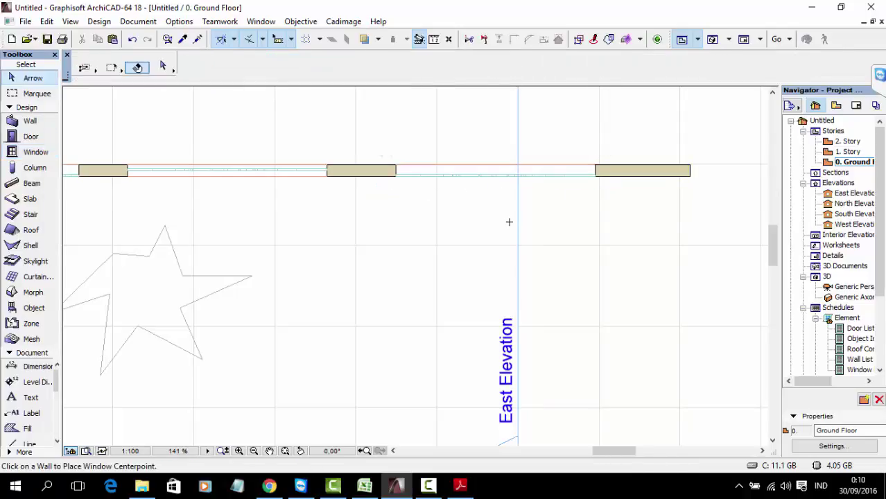
# - Show the model in 3D, select the niche star window and examine how it sits in the wall
pyautogui.press('F3')
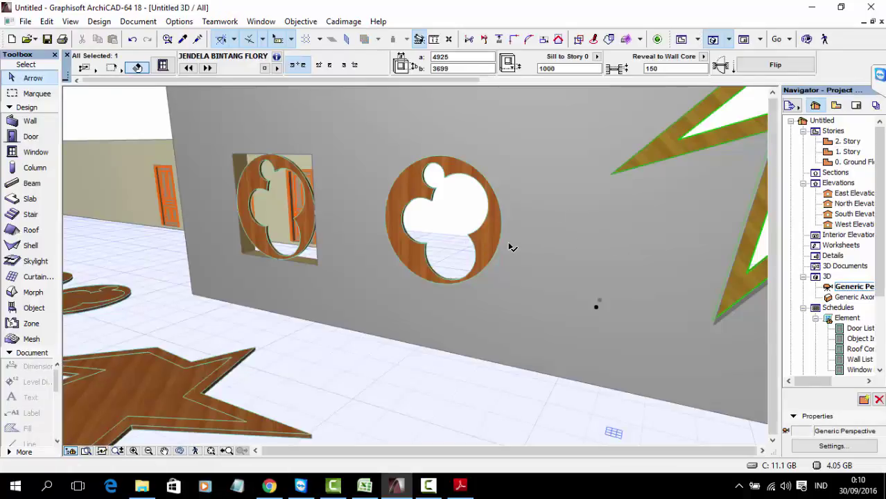
pyautogui.keyDown('shift'); pyautogui.moveTo(511, 247); pyautogui.dragTo(461, 221, button='middle'); pyautogui.keyUp('shift')
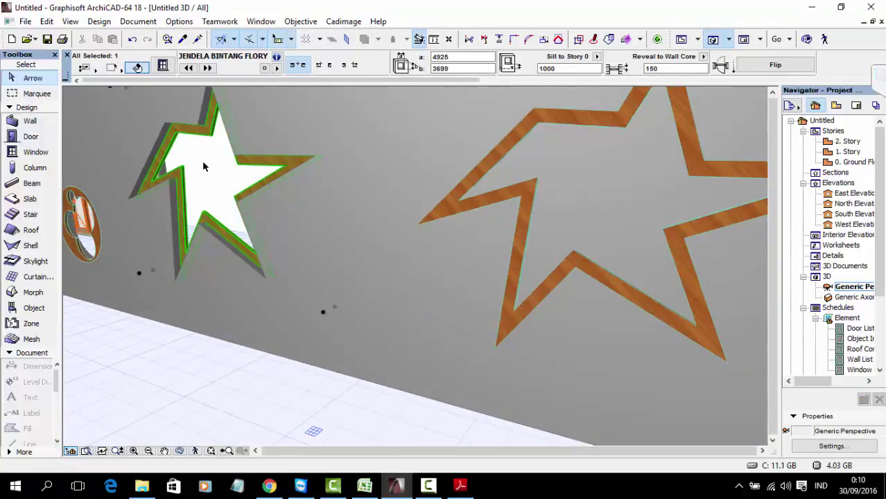
pyautogui.scroll(3, 589, 175)
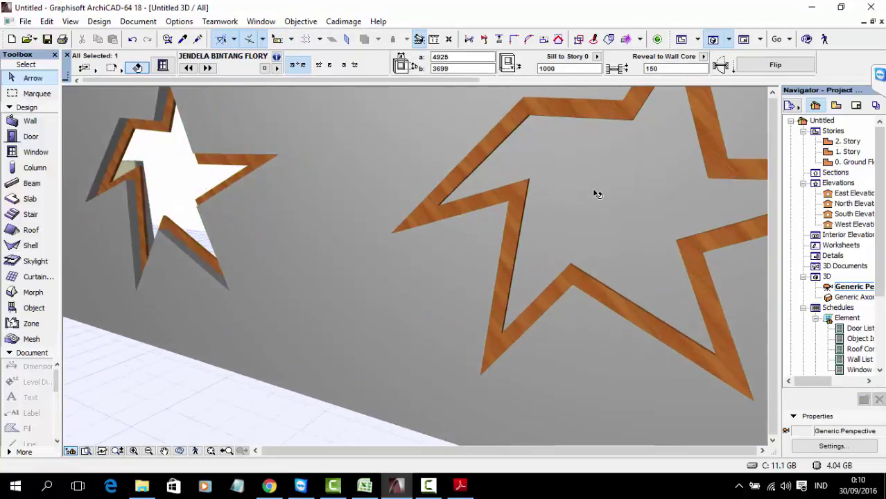
pyautogui.keyDown('shift'); pyautogui.moveTo(610, 238); pyautogui.dragTo(228, 266, button='middle'); pyautogui.keyUp('shift')
pyautogui.keyDown('shift'); pyautogui.moveTo(399, 258); pyautogui.dragTo(419, 226, button='middle'); pyautogui.keyUp('shift')
pyautogui.click(608, 211)
pyautogui.keyDown('shift'); pyautogui.moveTo(350, 237); pyautogui.dragTo(561, 202, button='middle'); pyautogui.keyUp('shift')
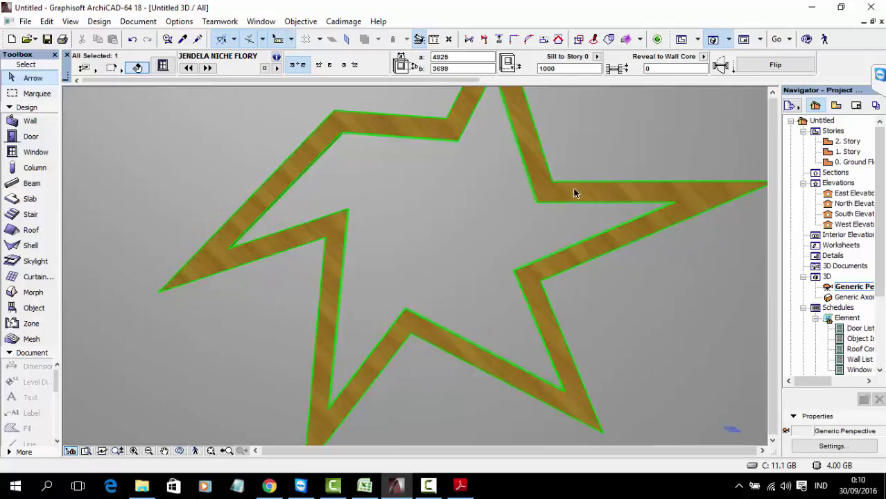
# - Try a different reveal to the wall core for the niche star window and restore it to 0
pyautogui.click(662, 69)
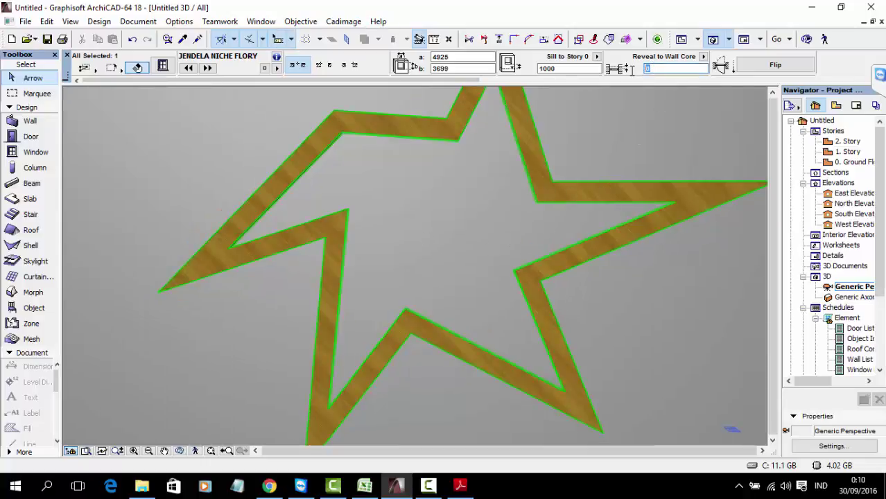
pyautogui.press('Return')
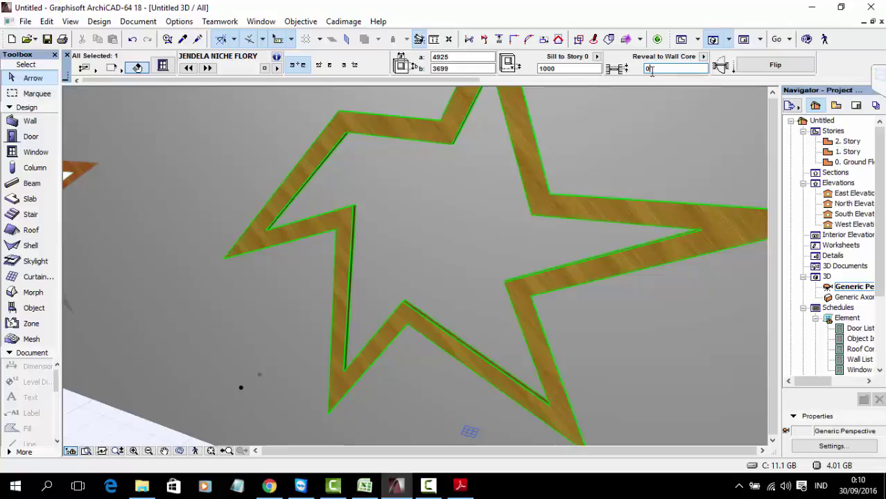
pyautogui.press('Return')
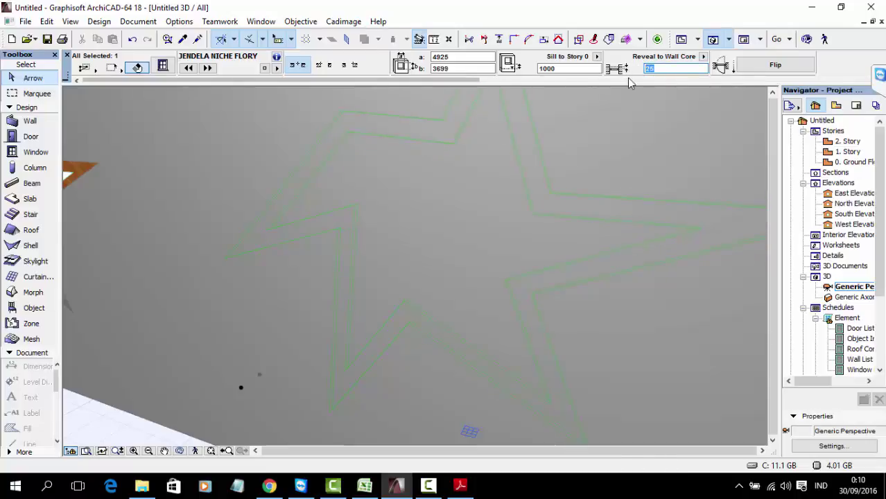
pyautogui.press('Return')
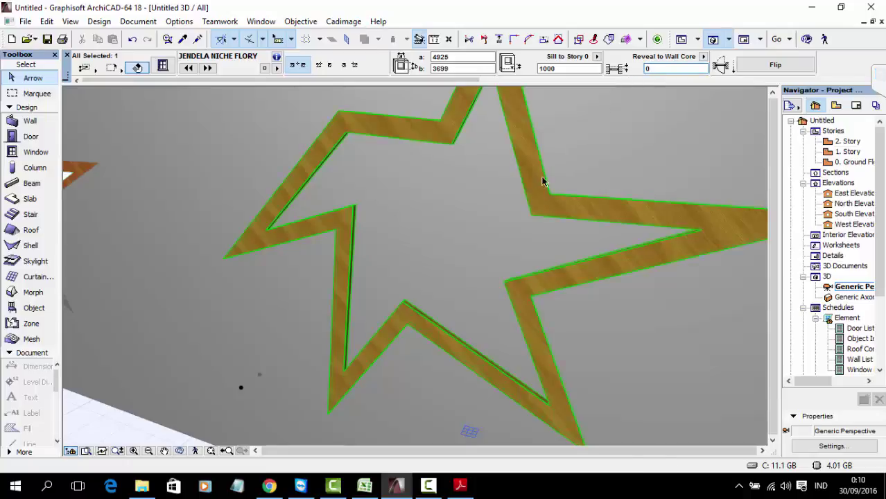
# - Examine the circular lobed windows and compare the open star window with the niche star window along the wall
pyautogui.scroll(-5, 527, 195)
pyautogui.keyDown('shift'); pyautogui.moveTo(278, 245); pyautogui.dragTo(322, 236, button='middle'); pyautogui.keyUp('shift')
pyautogui.scroll(5, 286, 208)
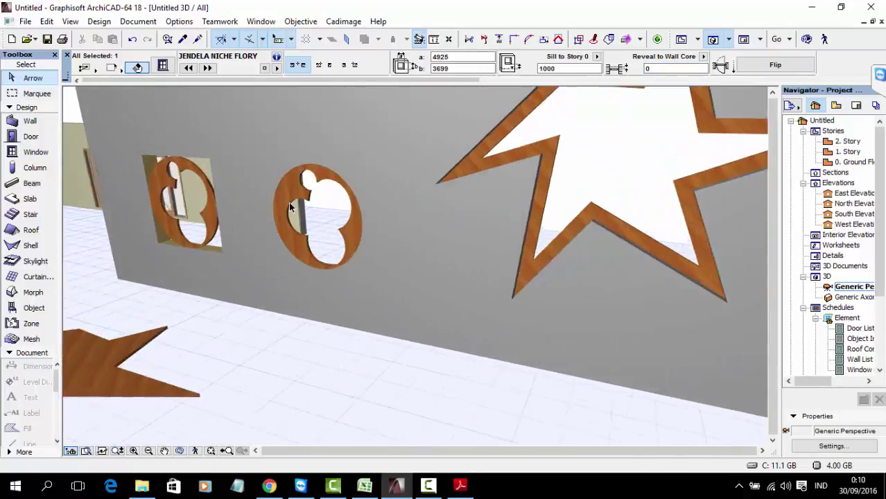
pyautogui.scroll(2, 289, 198)
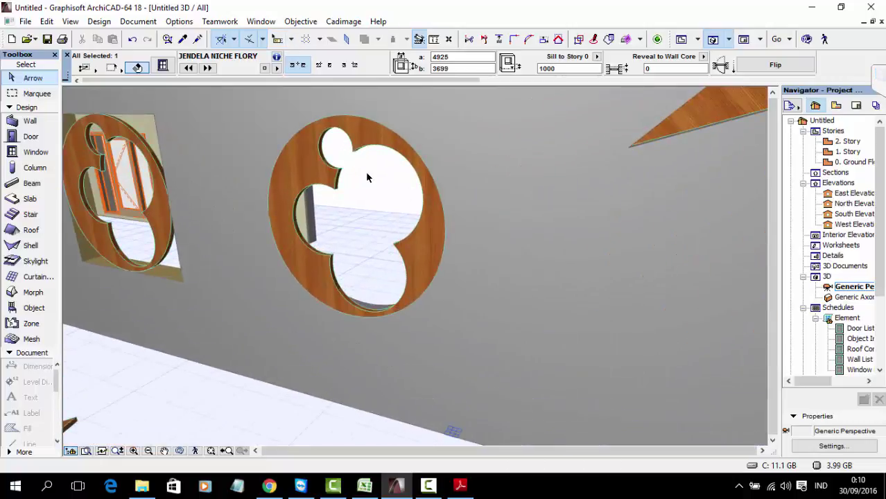
pyautogui.scroll(-3, 409, 255)
pyautogui.keyDown('shift'); pyautogui.moveTo(469, 255); pyautogui.dragTo(453, 218, button='middle'); pyautogui.keyUp('shift')
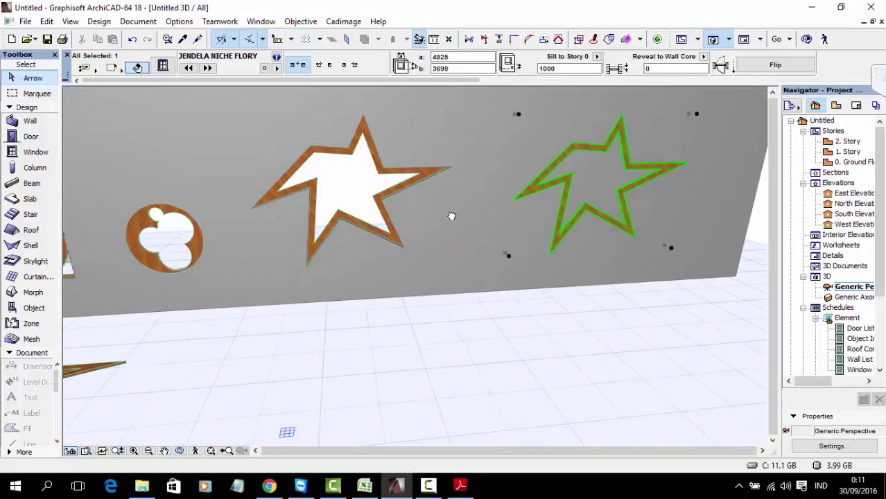
# - Switch to the Excel course outline and fill the Jendela bulat cell D42 and the Pintu dan Jendela cell C40 green
pyautogui.click(365, 485)
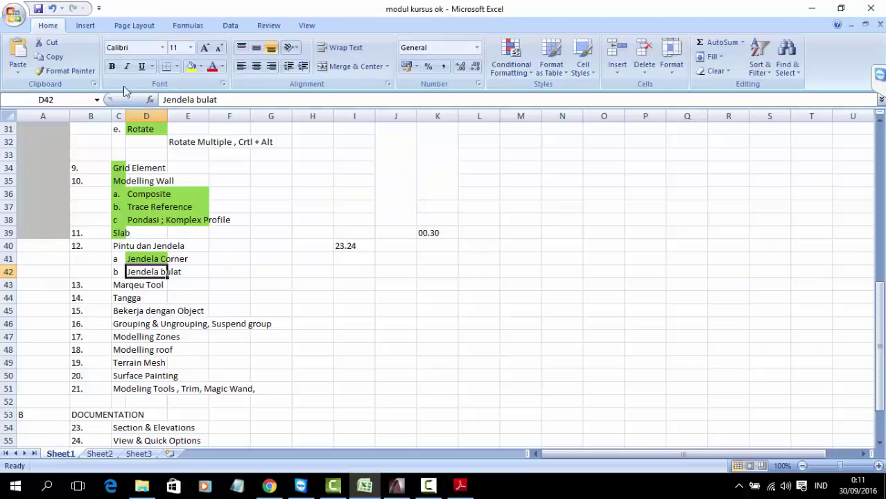
pyautogui.click(200, 66)
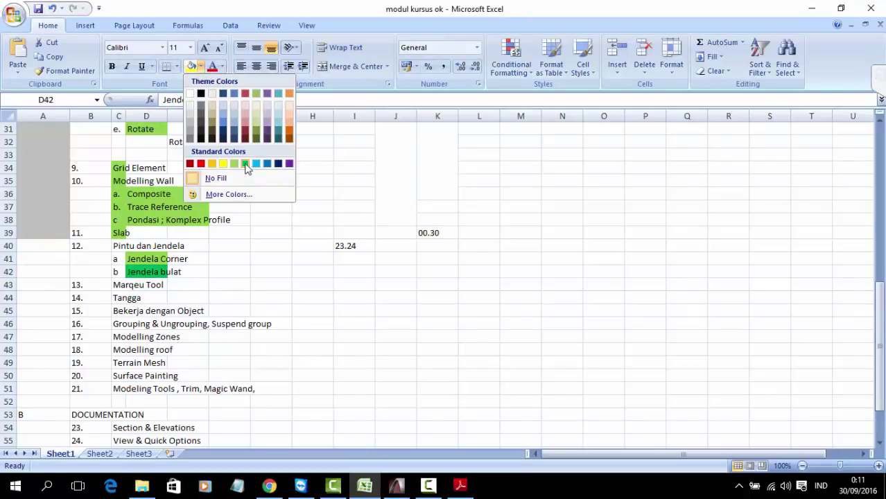
pyautogui.click(245, 163)
pyautogui.click(234, 271)
pyautogui.click(118, 245)
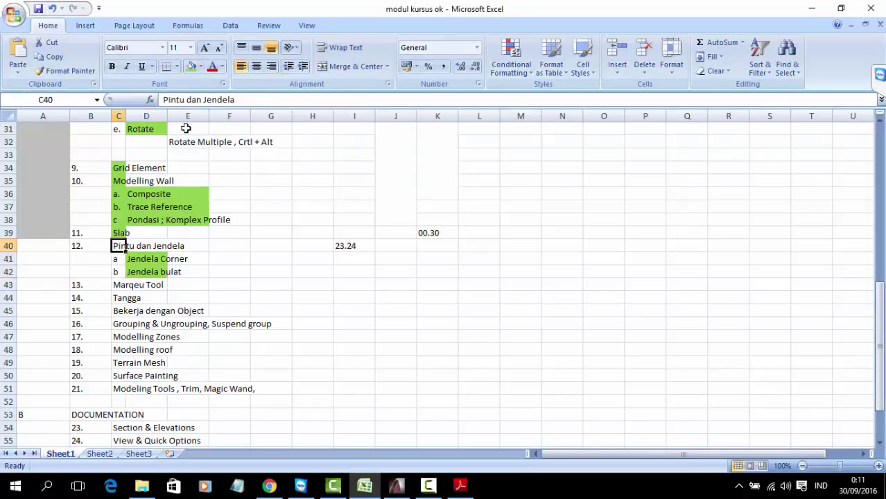
pyautogui.click(313, 285)
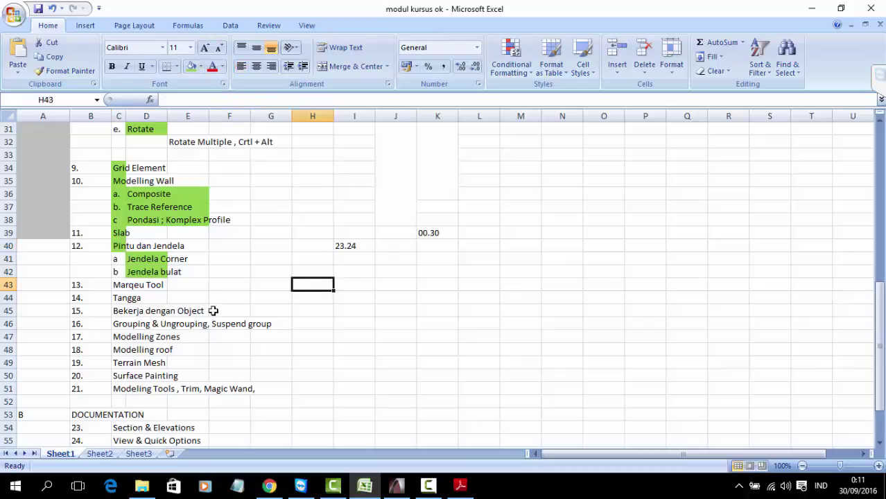
pyautogui.click(120, 286)
# - Switch back to ArchiCAD and examine the full row of custom windows in the 3D wall
pyautogui.click(345, 486)
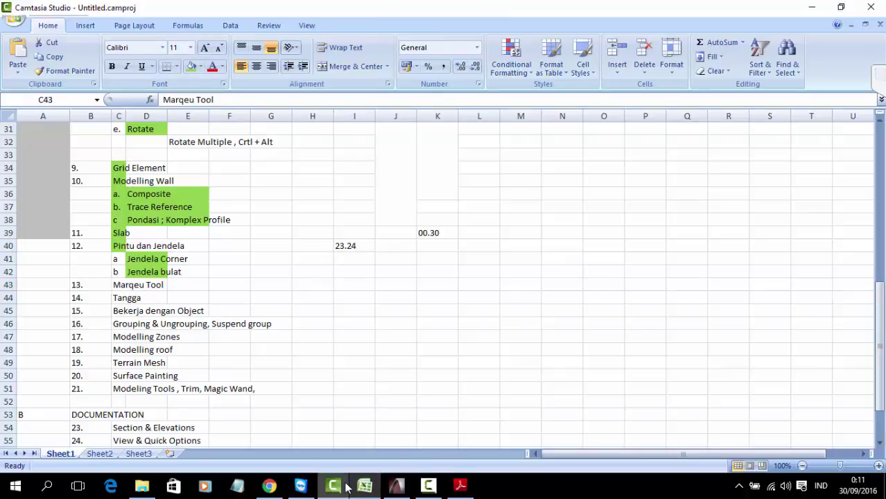
pyautogui.click(812, 7)
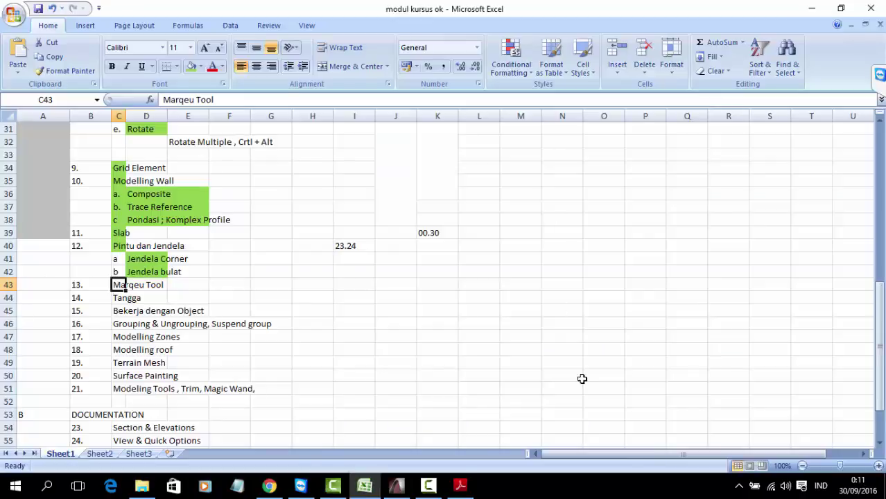
pyautogui.click(395, 487)
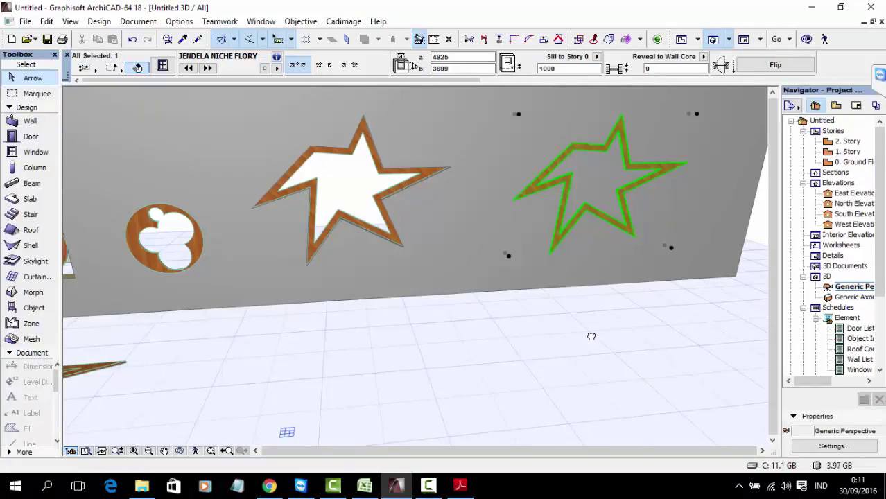
pyautogui.moveTo(591, 336); pyautogui.dragTo(418, 310)
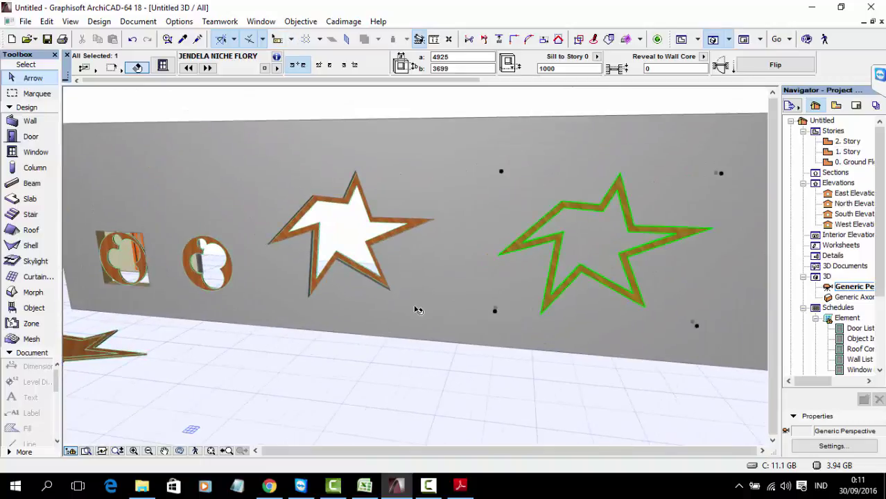